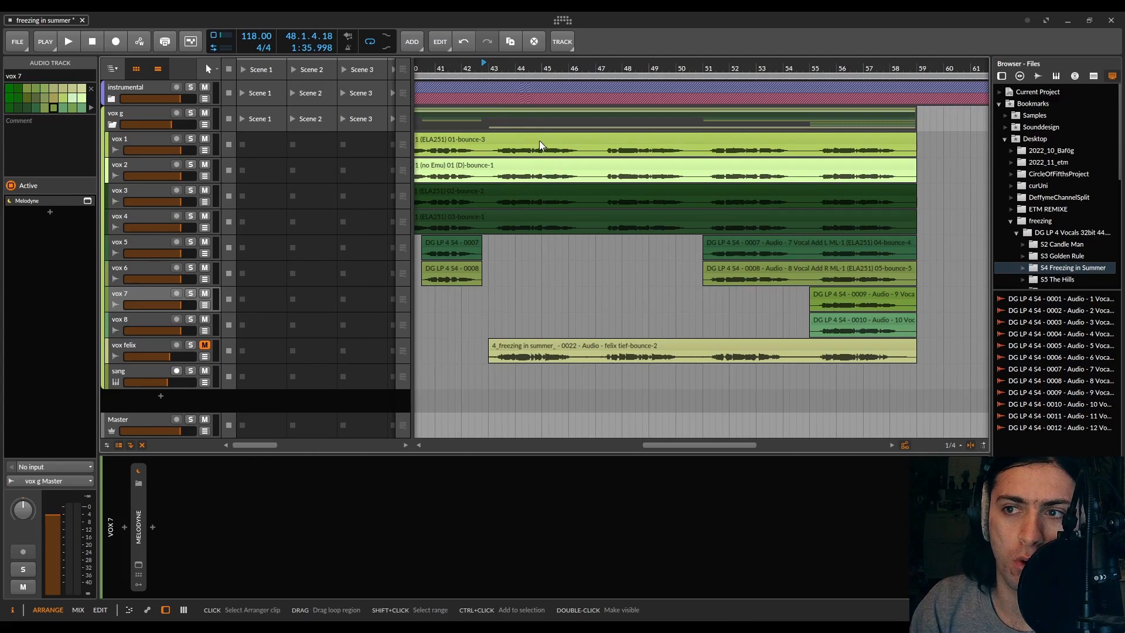
Step: Check the settings and device chains of the vox 1, vox 3 and vox 4 tracks and the vox g group
{"action": "scroll", "coordinate": [539, 146], "scroll_direction": "down", "scroll_amount": 3}
{"action": "left_click", "coordinate": [124, 149]}
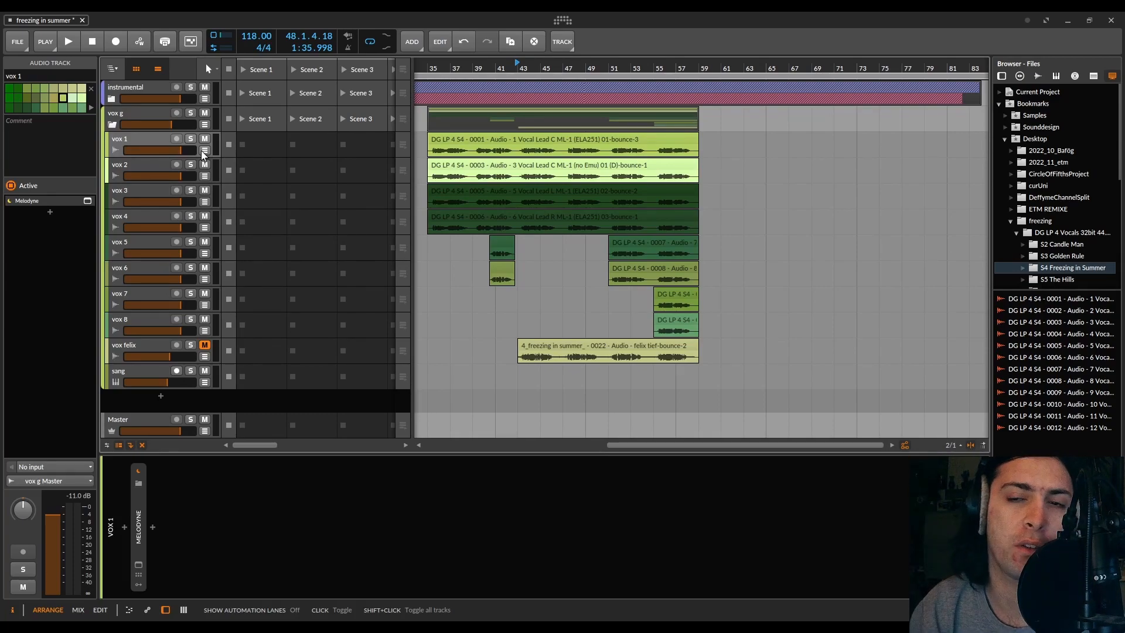
{"action": "left_click", "coordinate": [145, 191]}
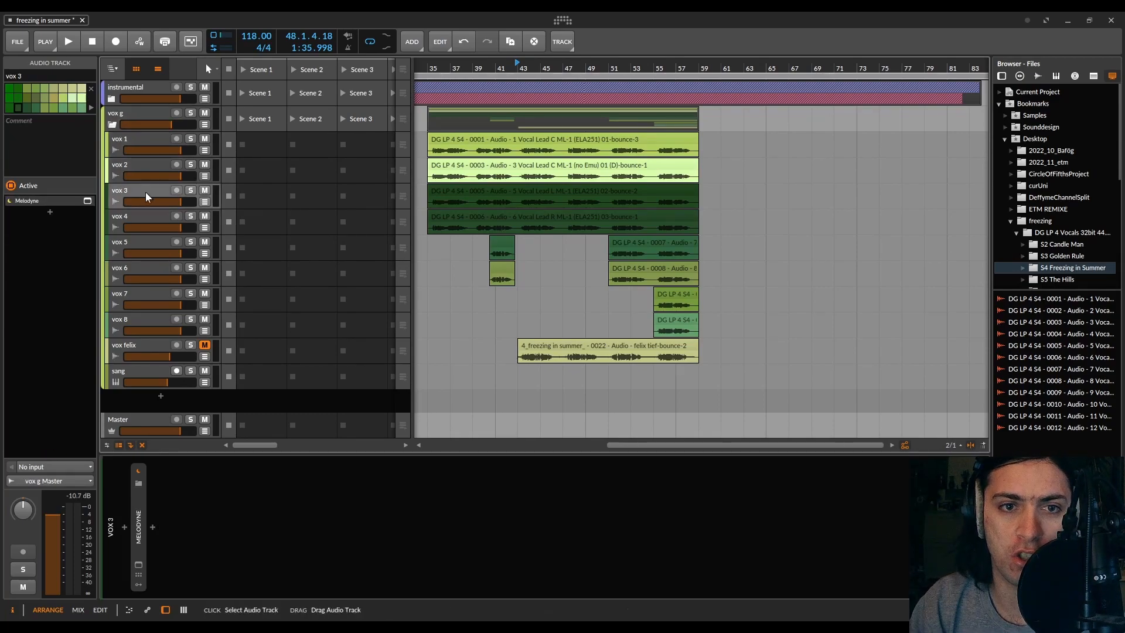
{"action": "left_click", "coordinate": [140, 220]}
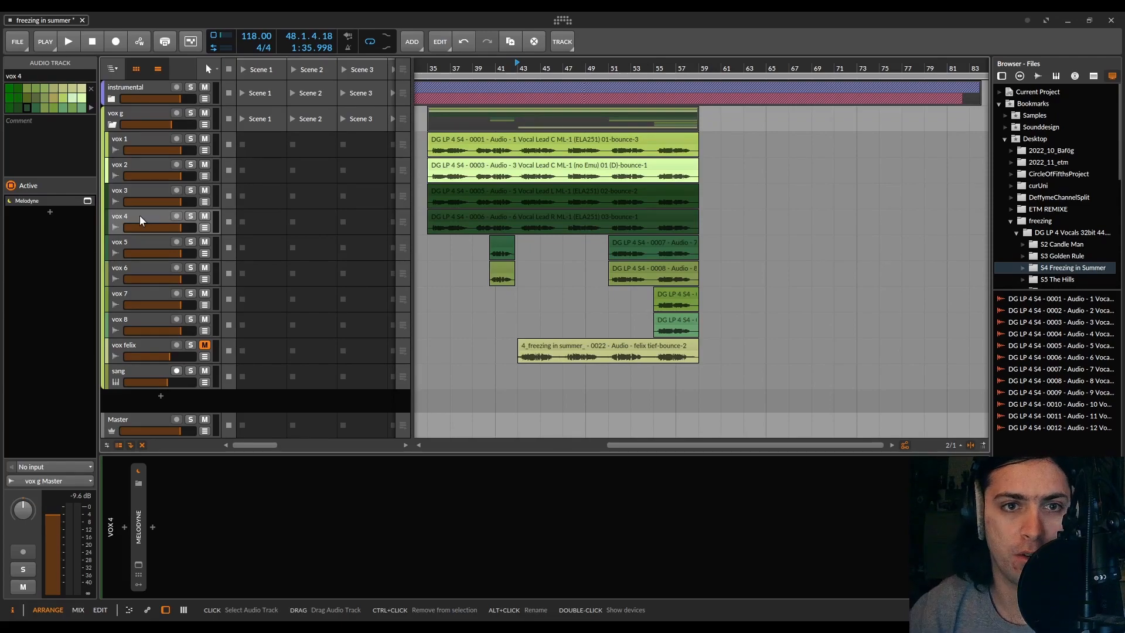
{"action": "left_click", "coordinate": [135, 115]}
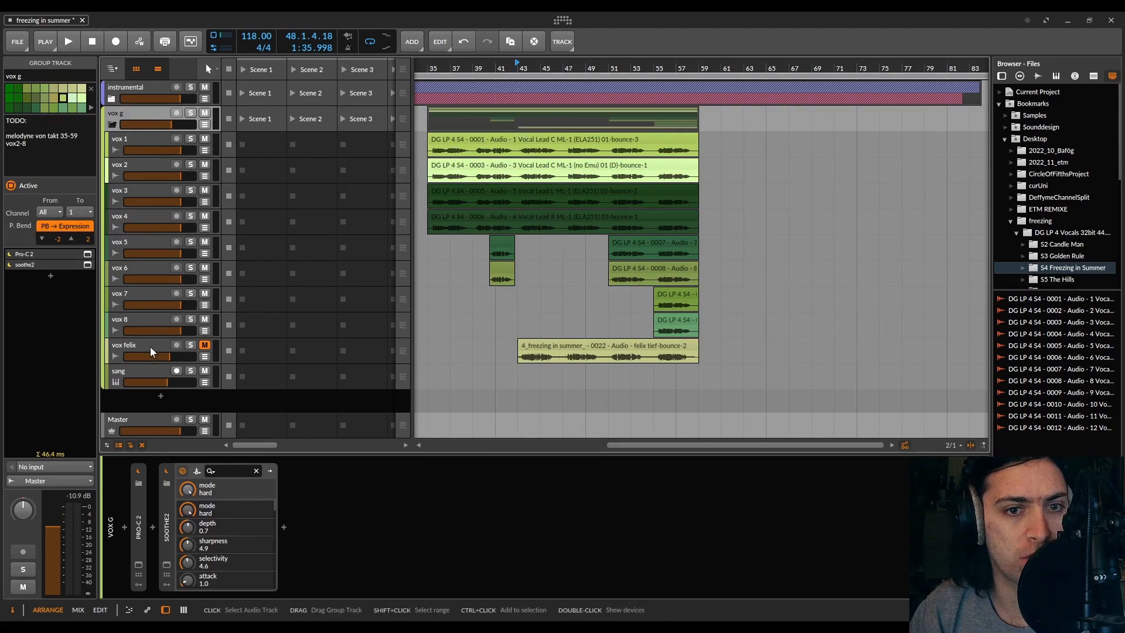
Step: Play the layered vocals from bar 43 to about bar 57, following the entries of vox 5 to vox 8
{"action": "key", "text": "space"}
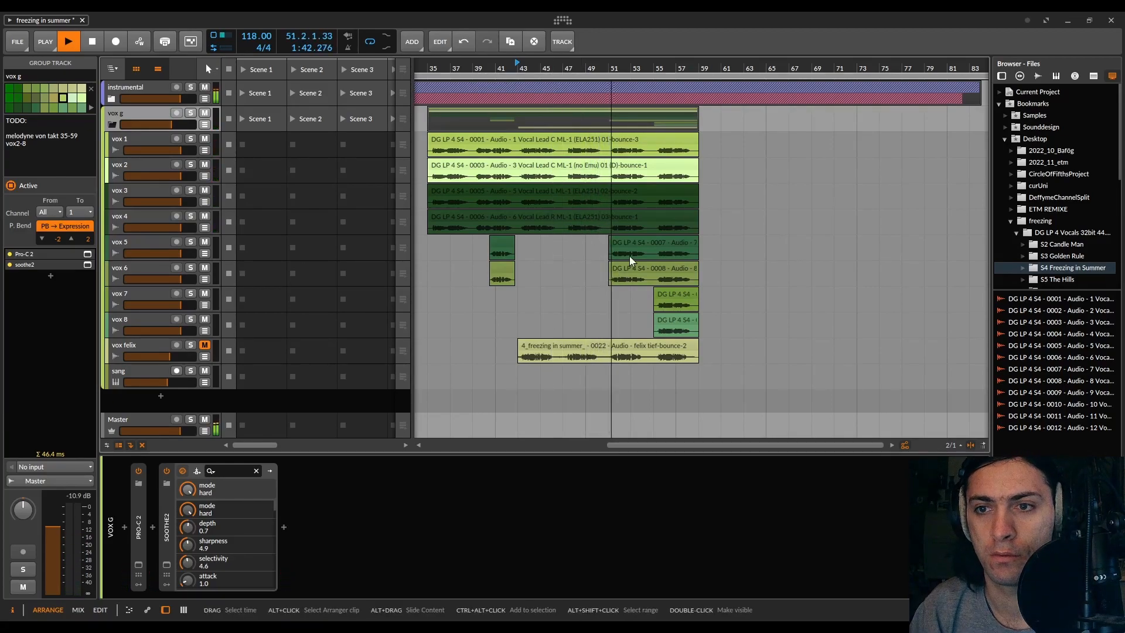
{"action": "scroll", "coordinate": [629, 257], "scroll_direction": "up", "scroll_amount": 5}
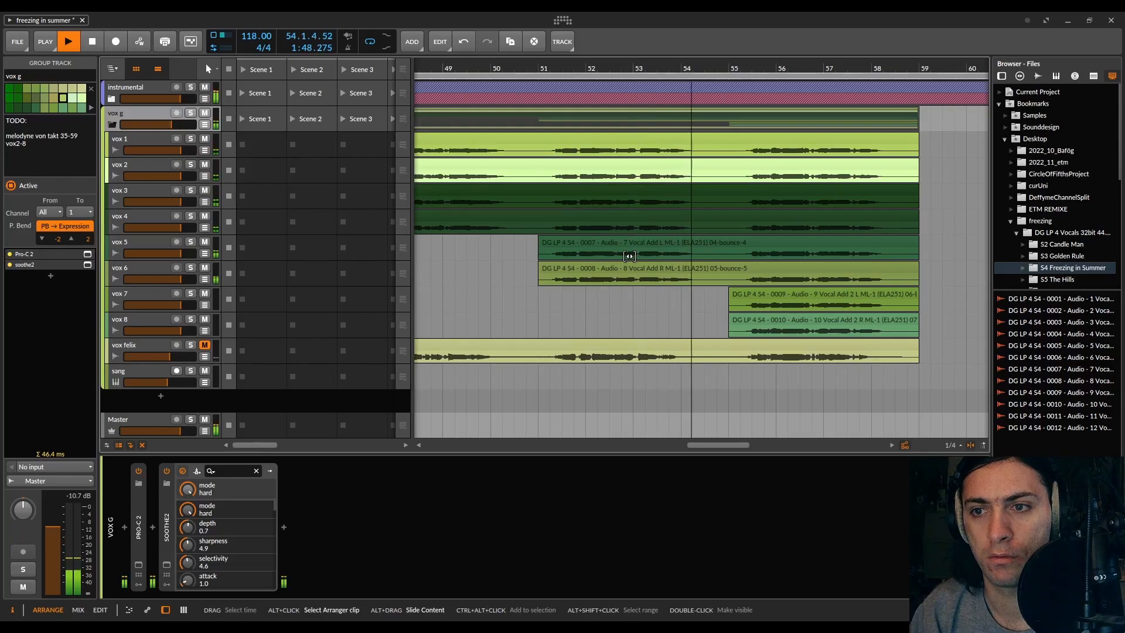
{"action": "scroll", "coordinate": [530, 327], "scroll_direction": "right", "scroll_amount": 5}
{"action": "scroll", "coordinate": [530, 327], "scroll_direction": "up", "scroll_amount": 3}
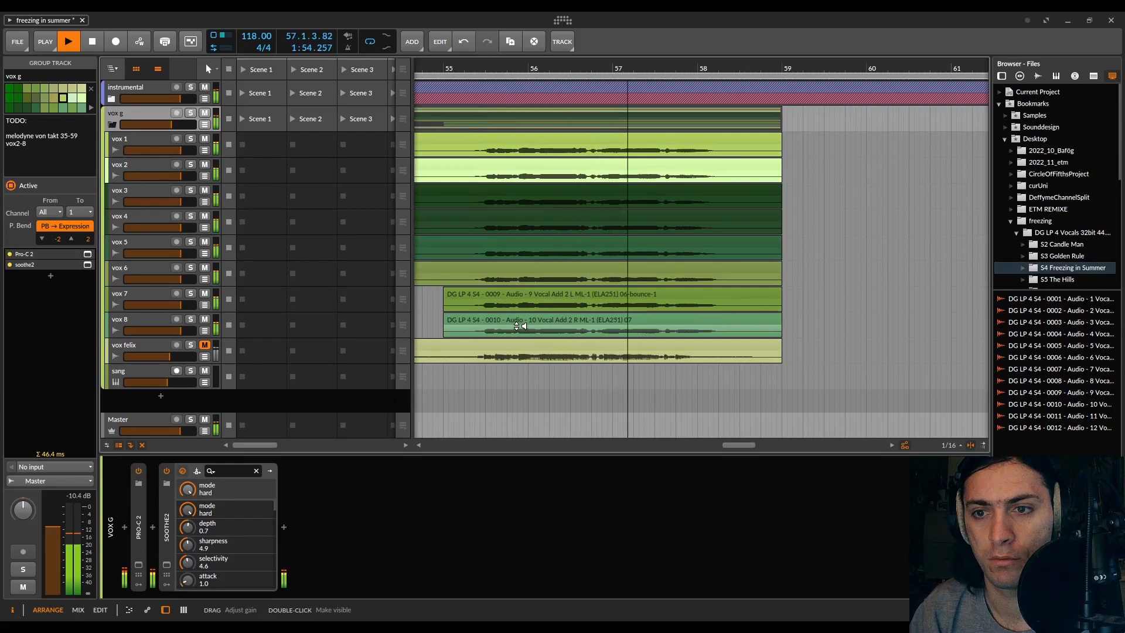
{"action": "scroll", "coordinate": [519, 326], "scroll_direction": "down", "scroll_amount": 5}
{"action": "key", "text": "space"}
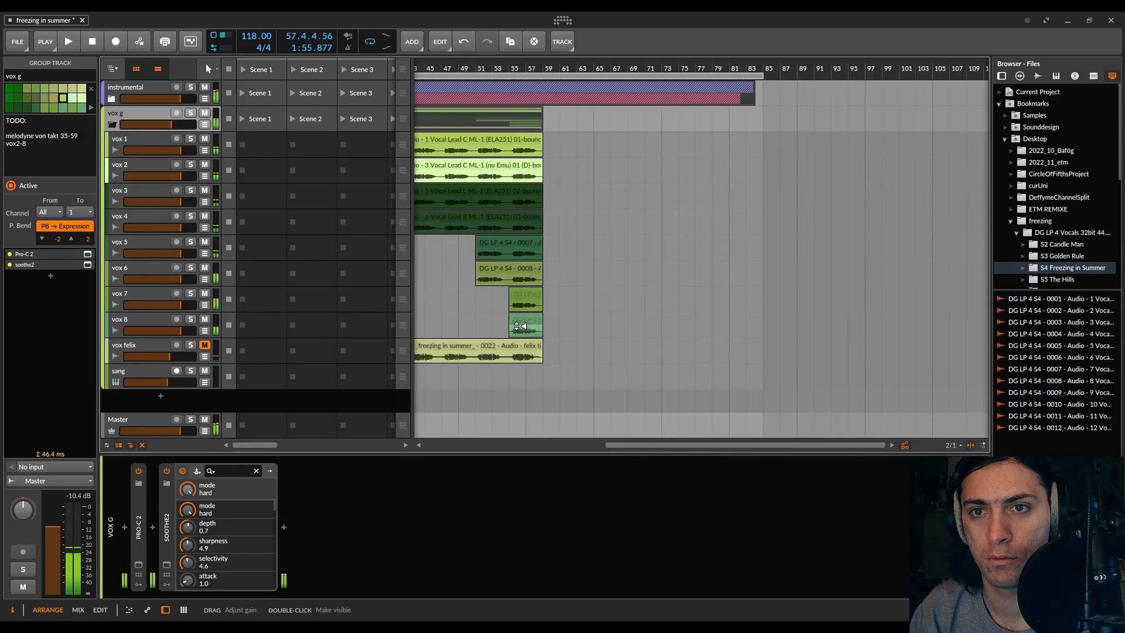
Step: Select the clips on vox 1 to vox 8 from bar 35 onward, and separately the vox felix clip at bar 43
{"action": "scroll", "coordinate": [518, 326], "scroll_direction": "left", "scroll_amount": 5}
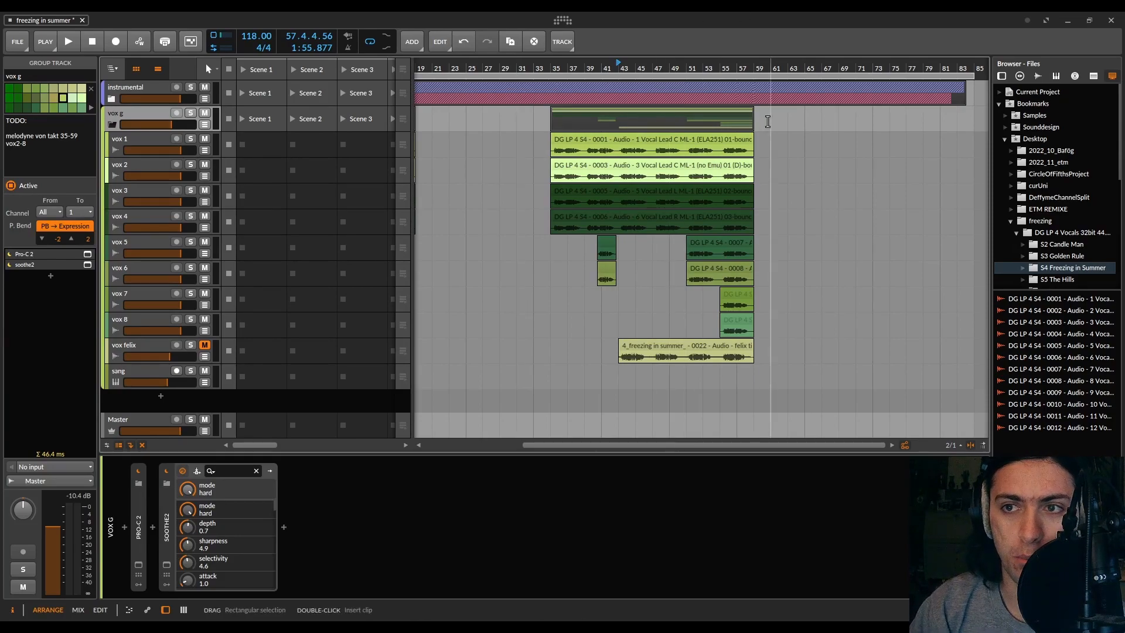
{"action": "left_click_drag", "start_coordinate": [766, 139], "coordinate": [538, 327]}
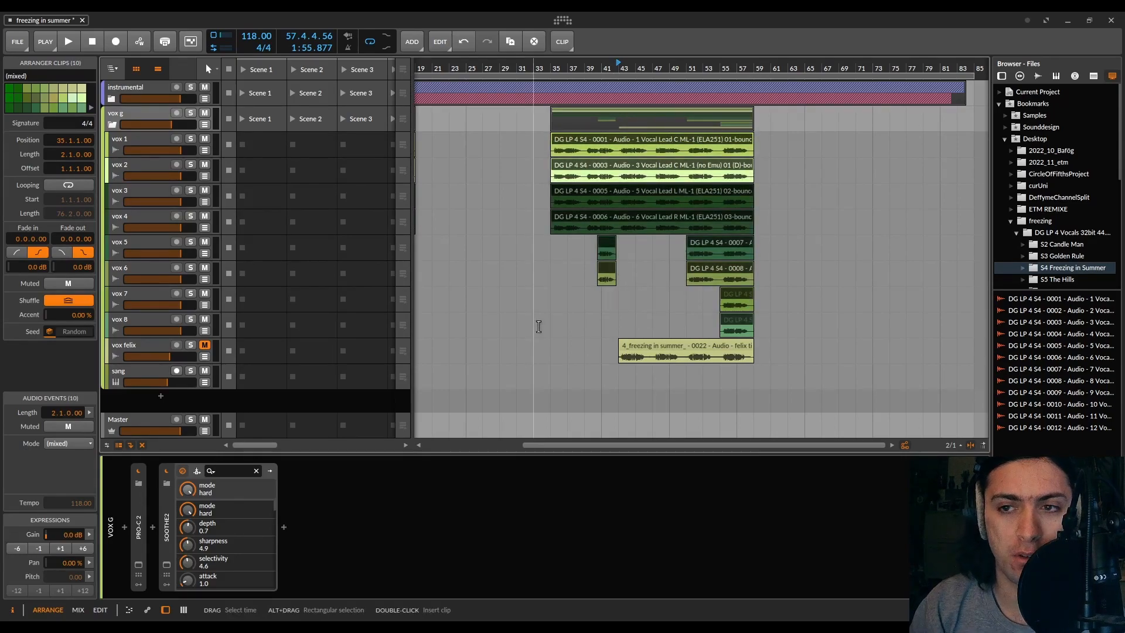
{"action": "left_click_drag", "start_coordinate": [769, 346], "coordinate": [547, 360]}
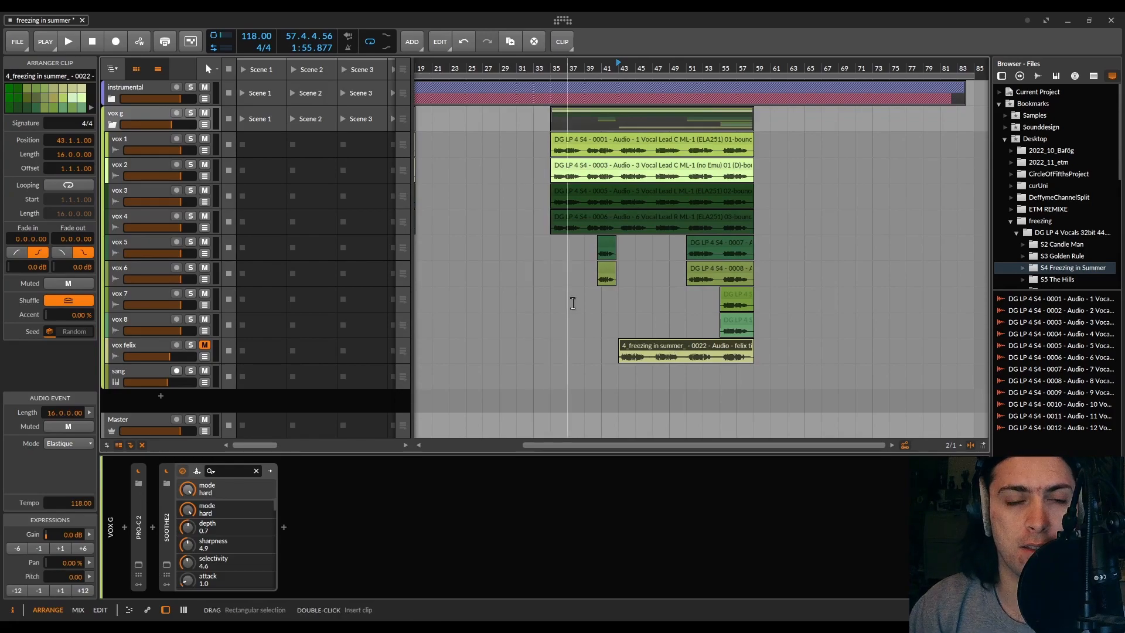
Step: Set the playback start to bar 11 and select the four vocal clips there on vox 1 to vox 4
{"action": "scroll", "coordinate": [633, 264], "scroll_direction": "left", "scroll_amount": 5}
{"action": "left_click", "coordinate": [515, 68]}
{"action": "left_click_drag", "start_coordinate": [506, 141], "coordinate": [591, 231]}
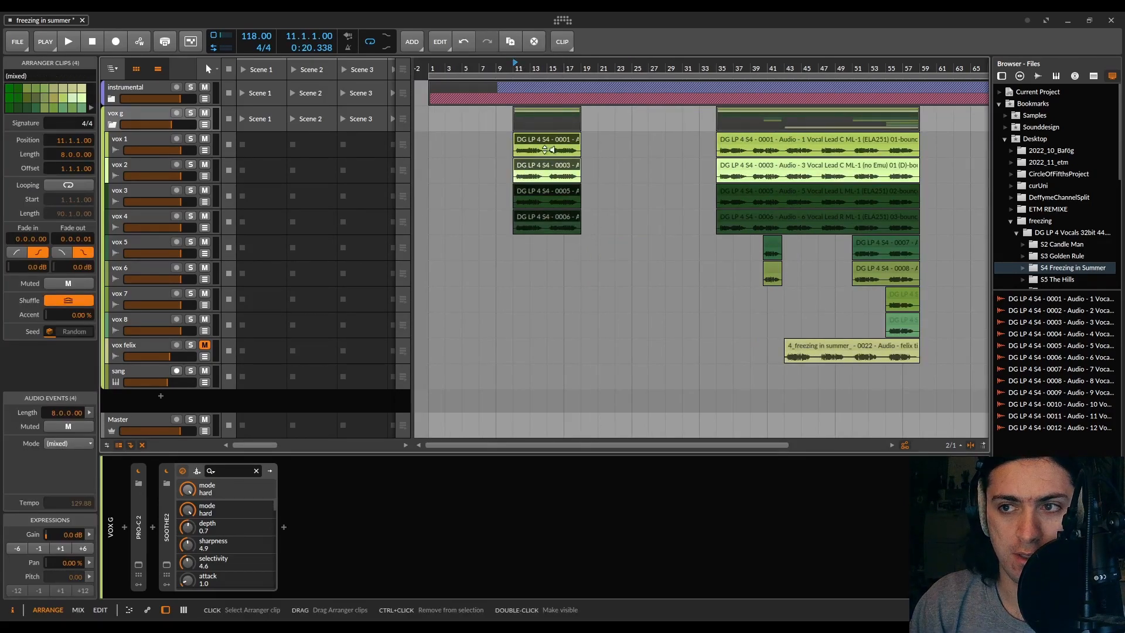
Step: Mute the tracks vox 2 through vox 8 for the vocal section at bar 11
{"action": "key", "text": "z"}
{"action": "left_click_drag", "start_coordinate": [206, 171], "coordinate": [205, 319]}
{"action": "left_click", "coordinate": [550, 124]}
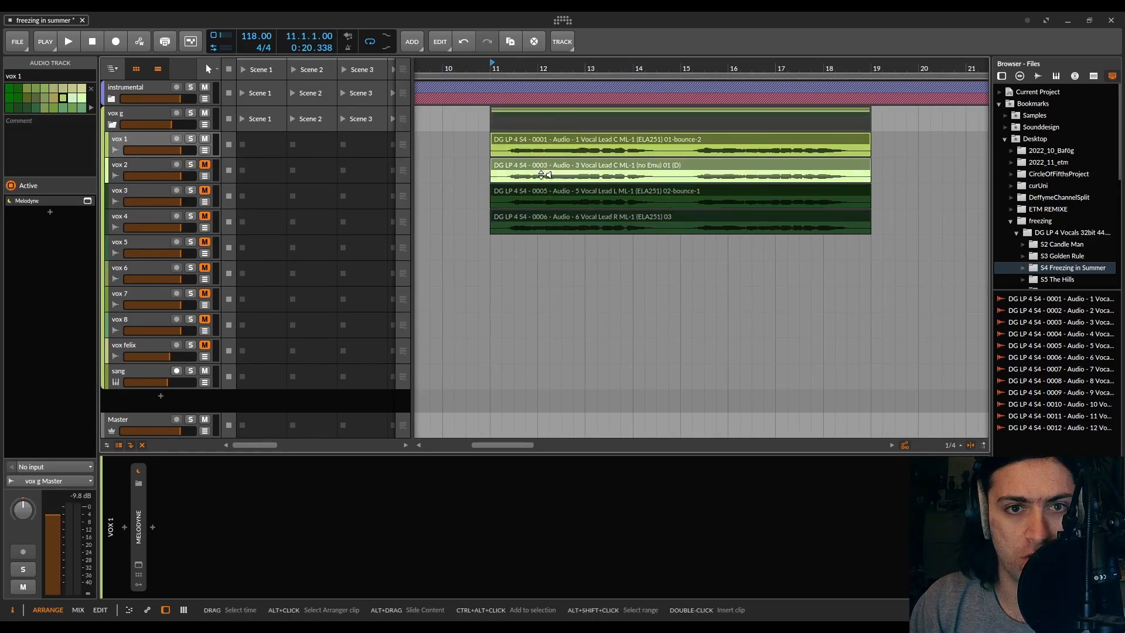
Step: Play the vox 1 vocal from bar 11 to about bar 14 while slightly raising the vox g volume
{"action": "key", "text": "space"}
{"action": "left_click_drag", "start_coordinate": [174, 123], "coordinate": [178, 123]}
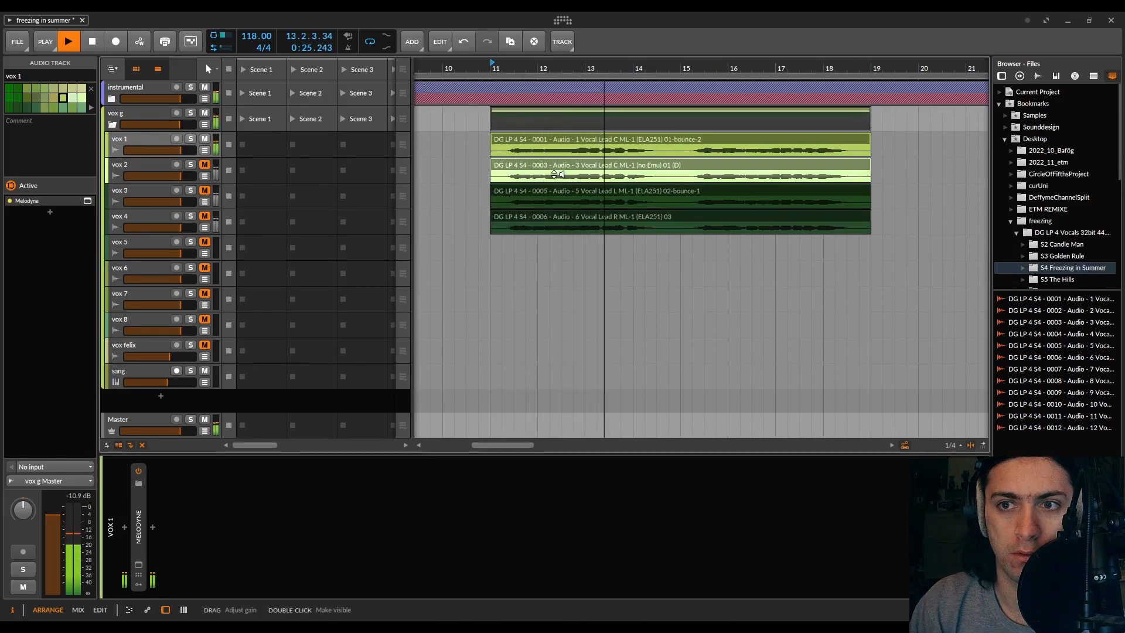
{"action": "key", "text": "space"}
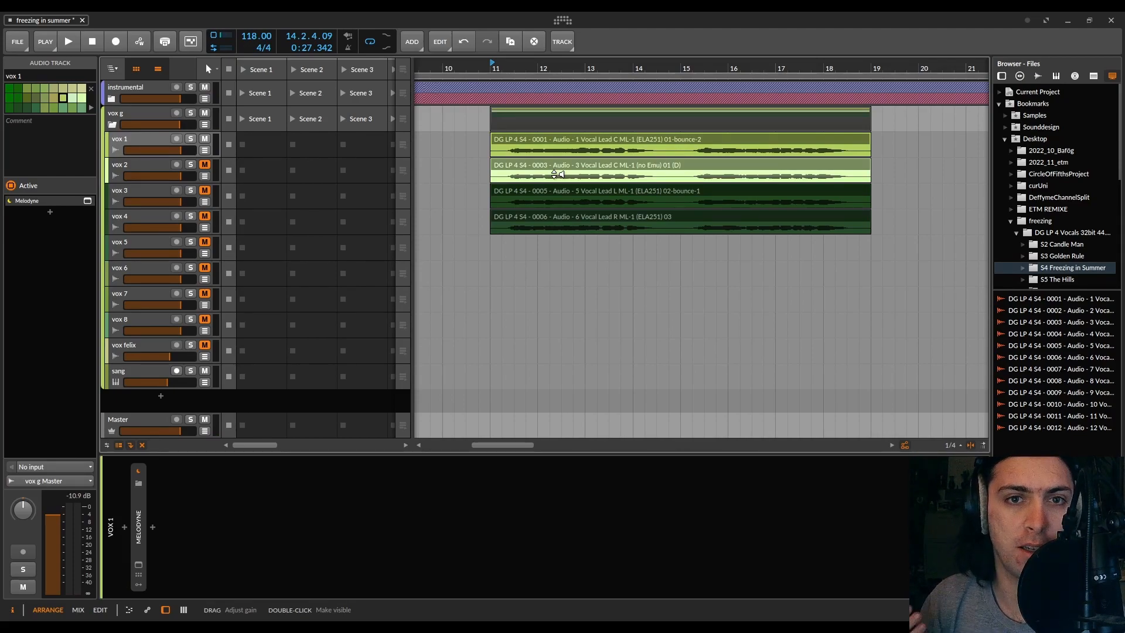
Step: Unmute the vox 2 track and set the vox 1 track's output to No output
{"action": "left_click", "coordinate": [154, 163]}
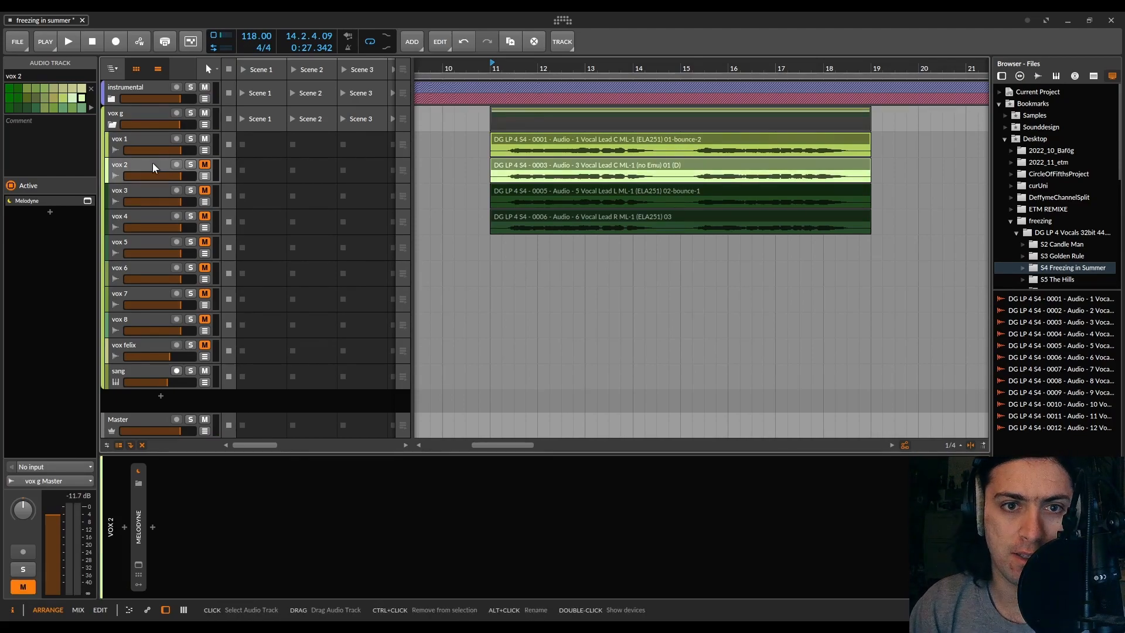
{"action": "left_click", "coordinate": [206, 164]}
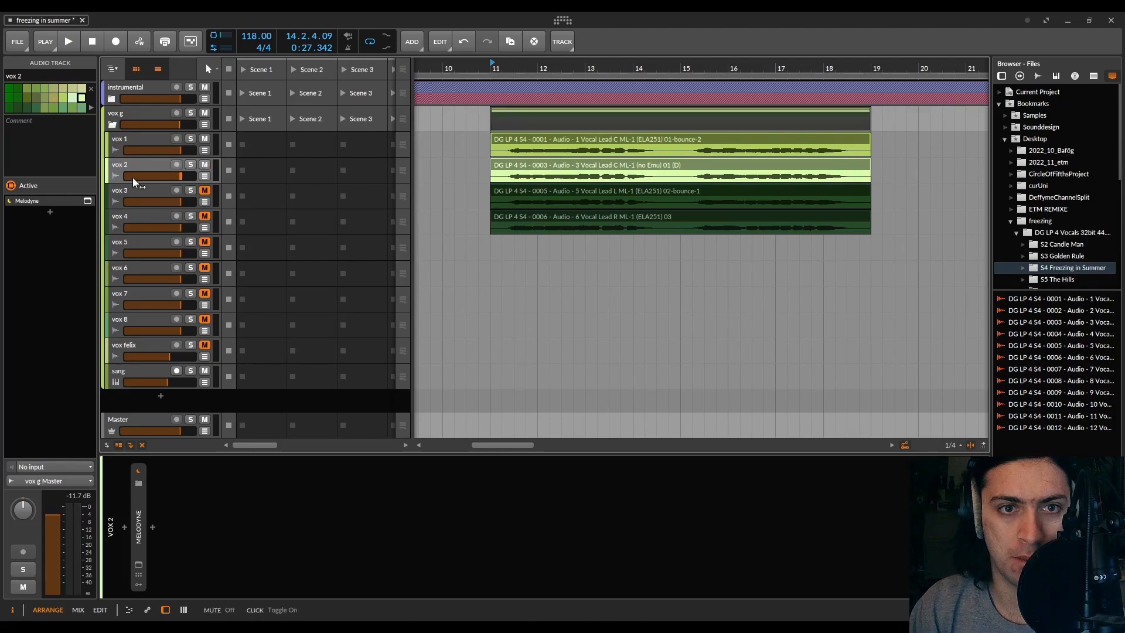
{"action": "left_click", "coordinate": [125, 138]}
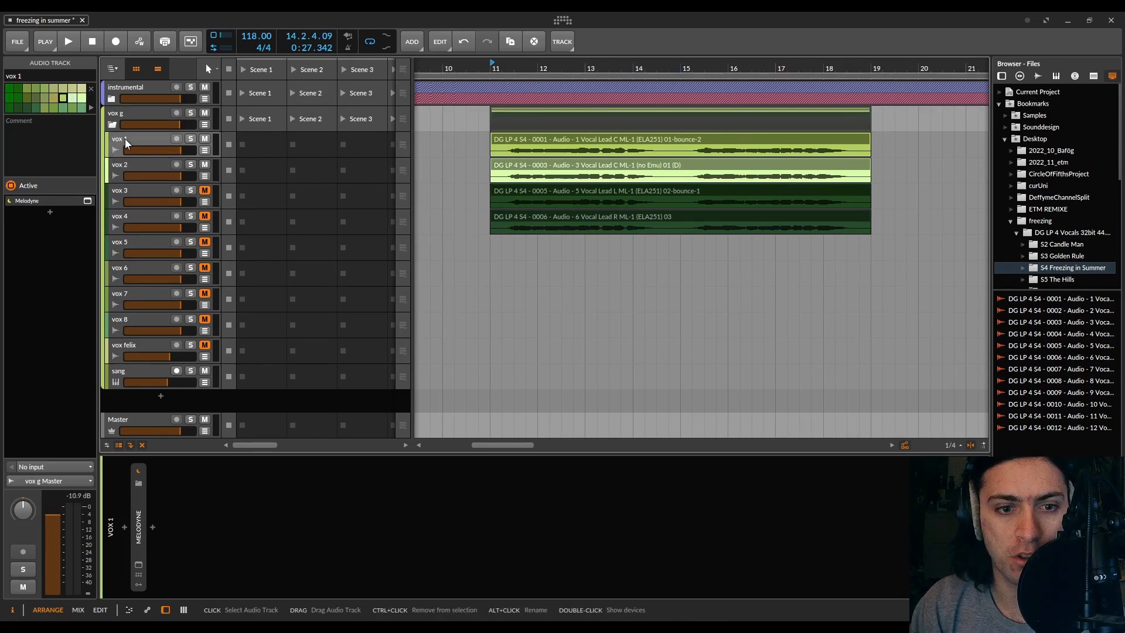
{"action": "left_click", "coordinate": [47, 484]}
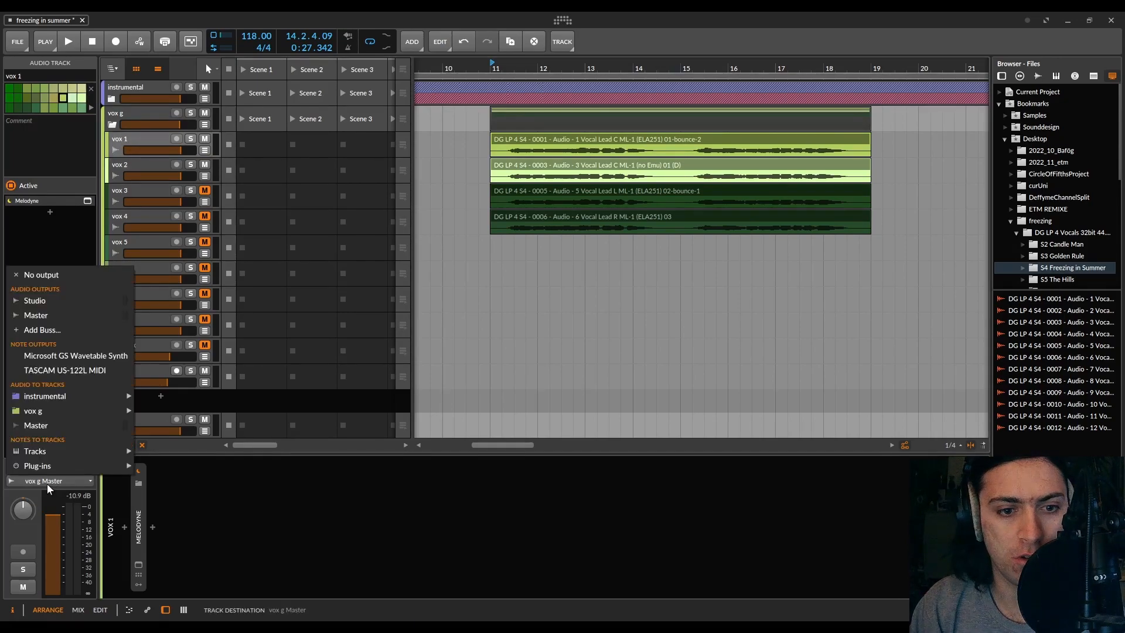
{"action": "left_click", "coordinate": [52, 276]}
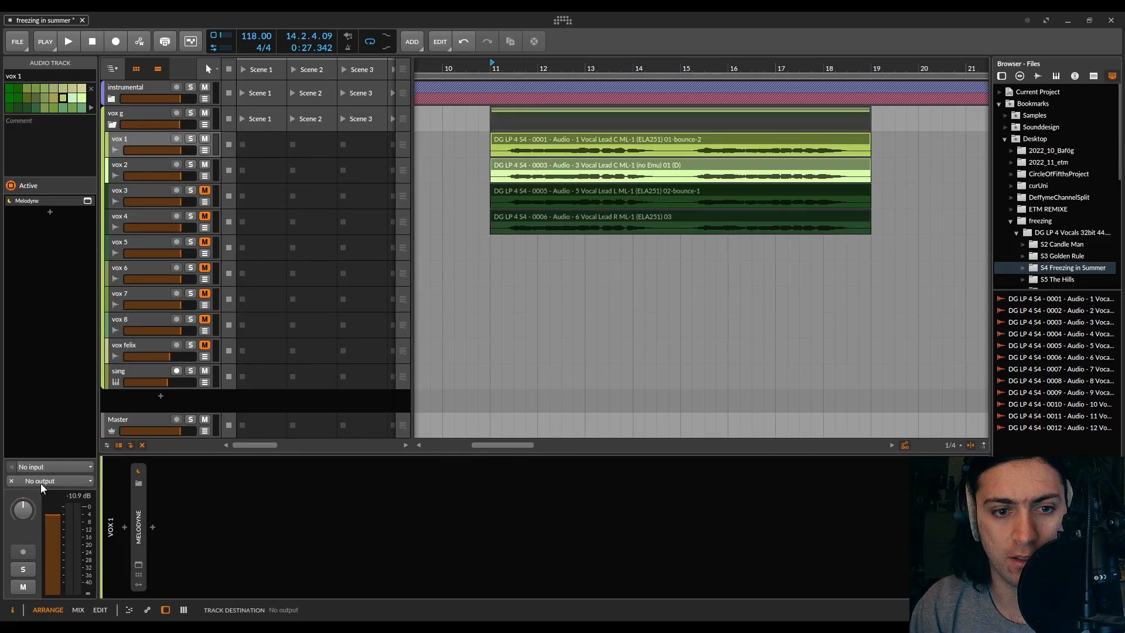
Step: Add an Audio Receiver after Melodyne on vox 2 and set its audio source to vox 1 (POST)
{"action": "key", "text": "Down"}
{"action": "left_click", "coordinate": [153, 527]}
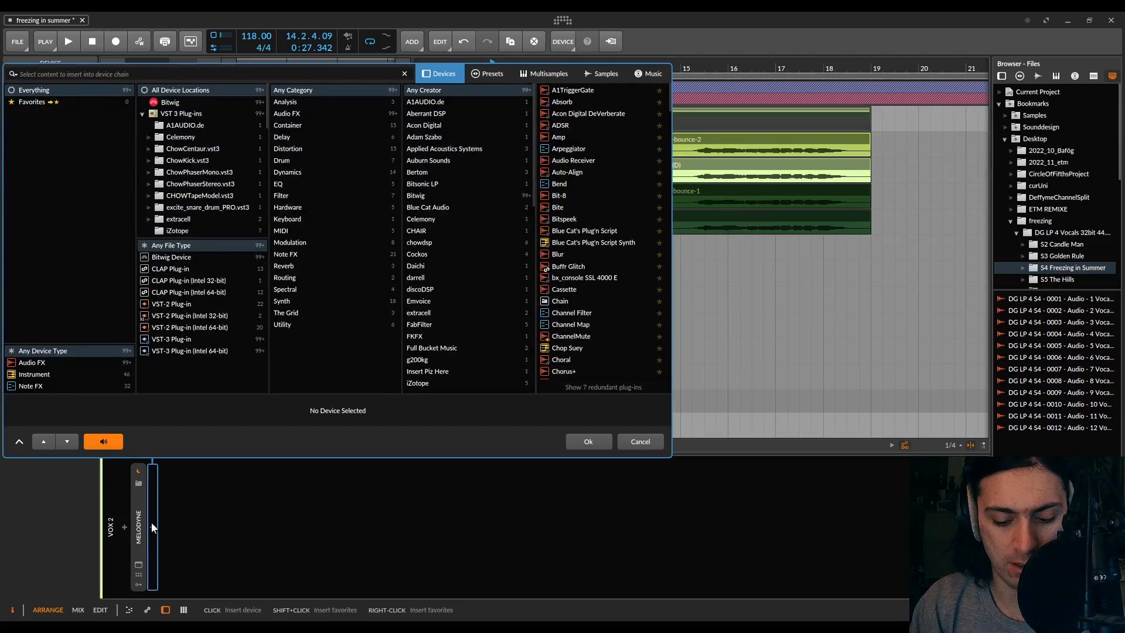
{"action": "type", "text": "audio re"}
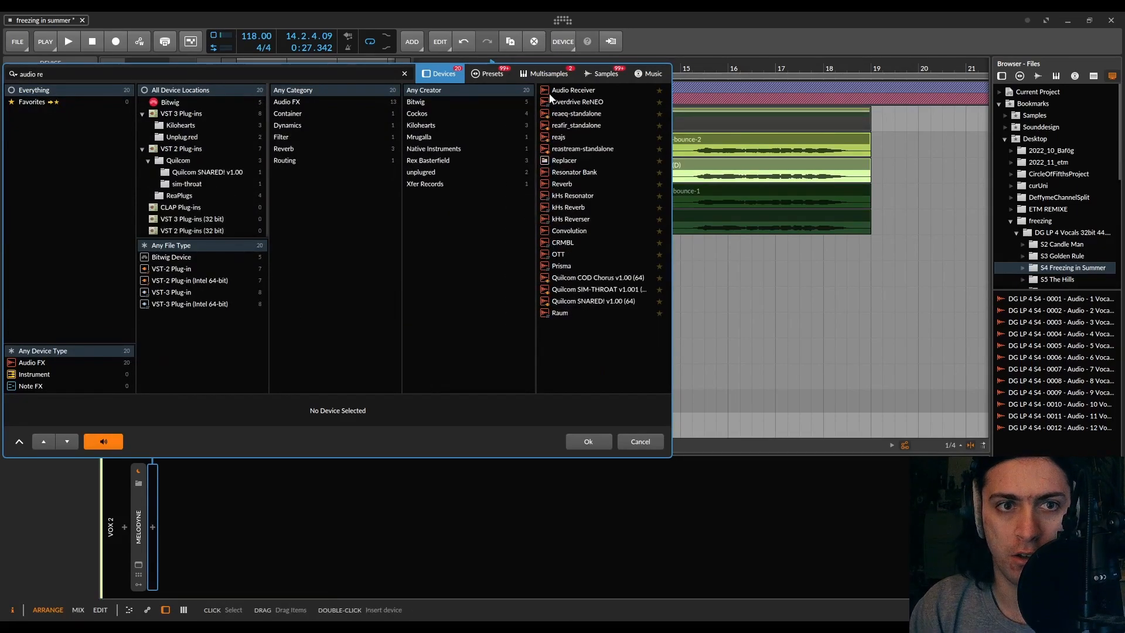
{"action": "double_click", "coordinate": [550, 91]}
{"action": "left_click", "coordinate": [220, 483]}
{"action": "mouse_move", "coordinate": [229, 539]}
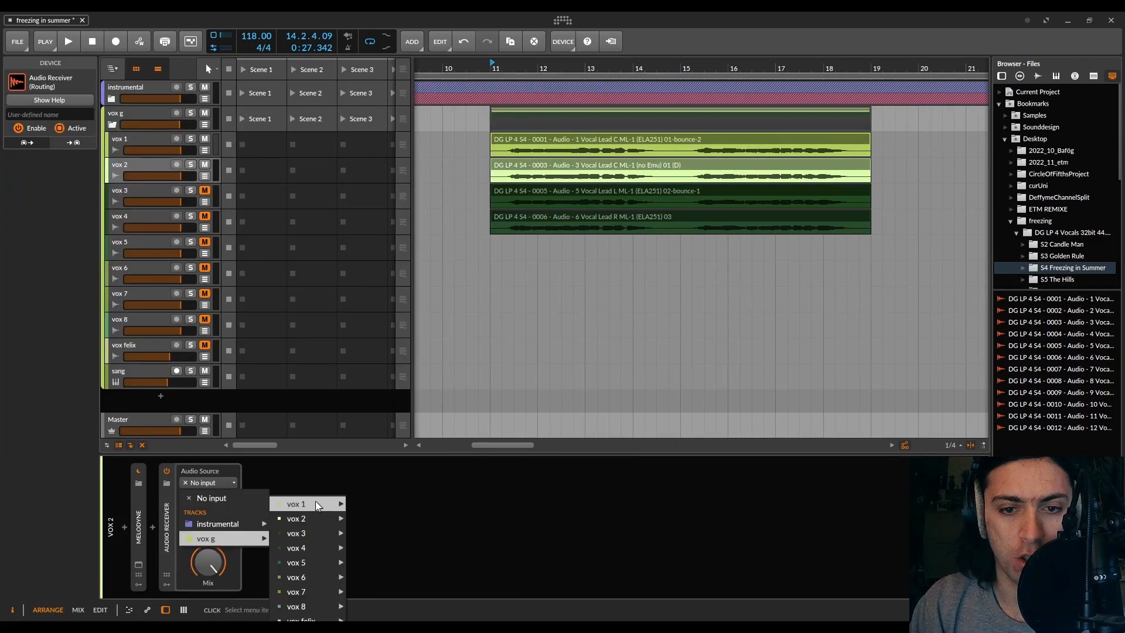
{"action": "mouse_move", "coordinate": [317, 506]}
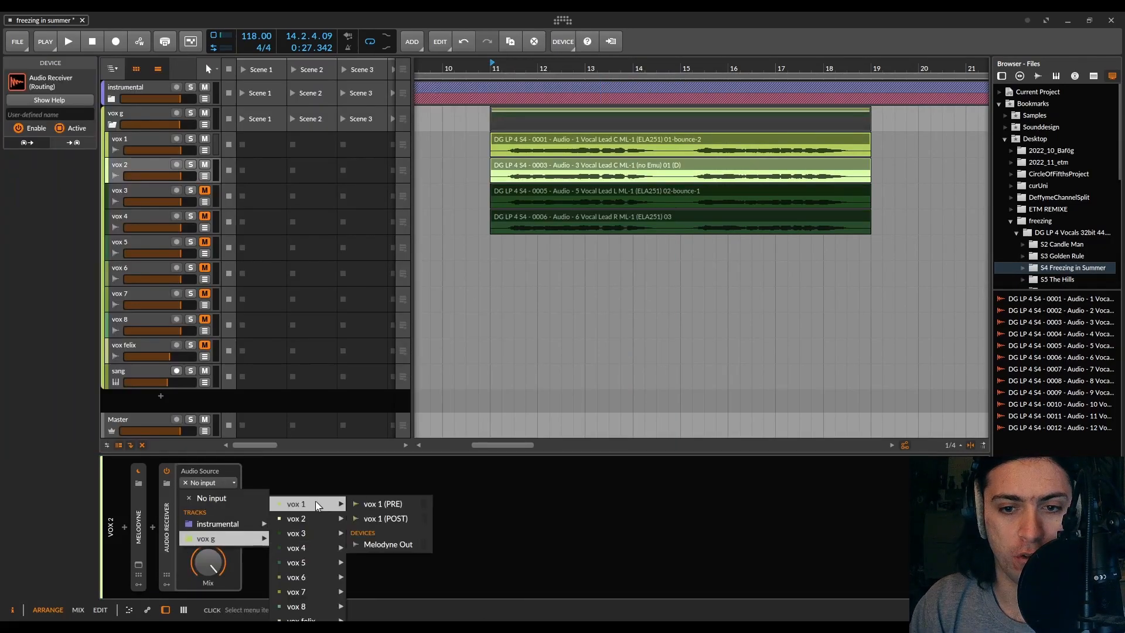
{"action": "left_click", "coordinate": [387, 519]}
Step: Return the playback position to bar 11 with the vox 1 track selected
{"action": "left_click", "coordinate": [129, 139]}
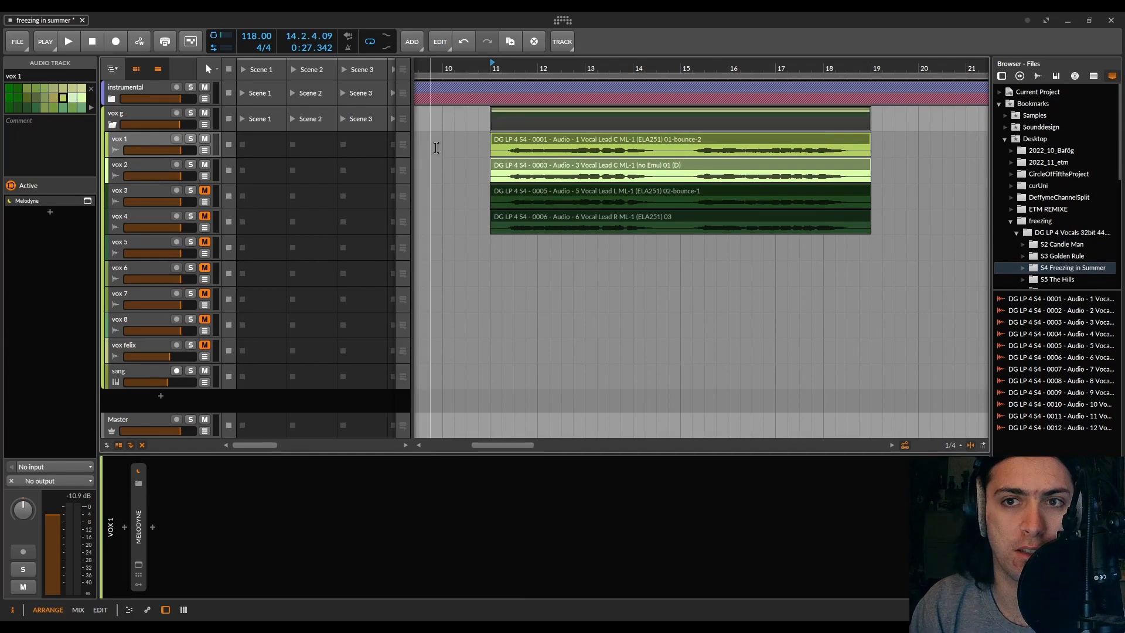
{"action": "left_click", "coordinate": [491, 61]}
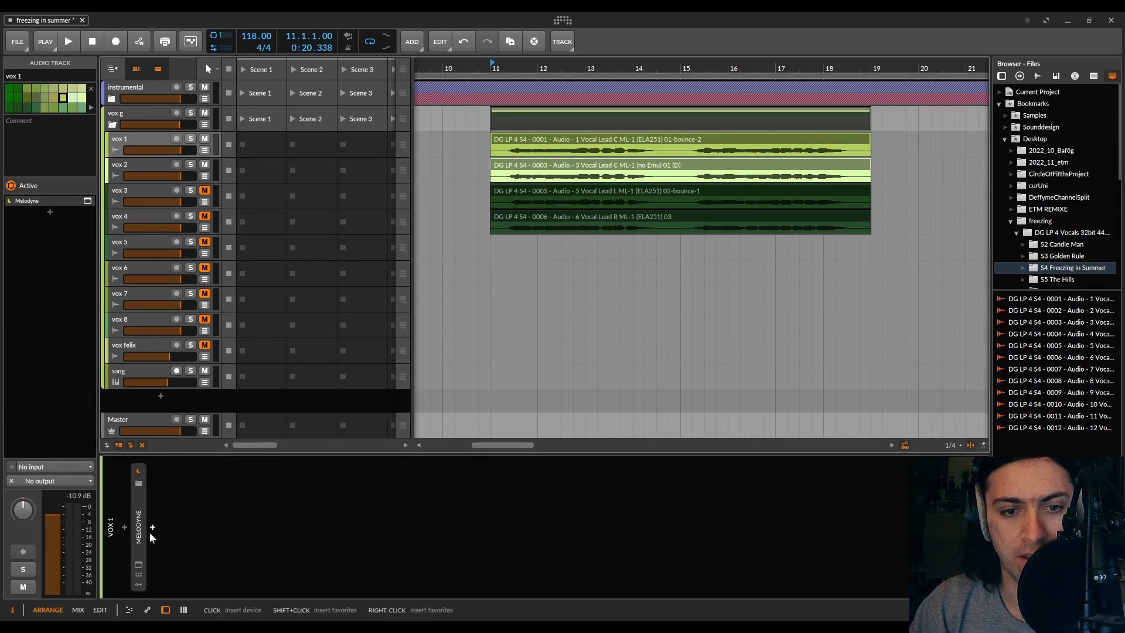
Step: Compare the device chains of the individual vox tracks, from vox 2 down to vox felix and back to vox 1
{"action": "left_click", "coordinate": [129, 167]}
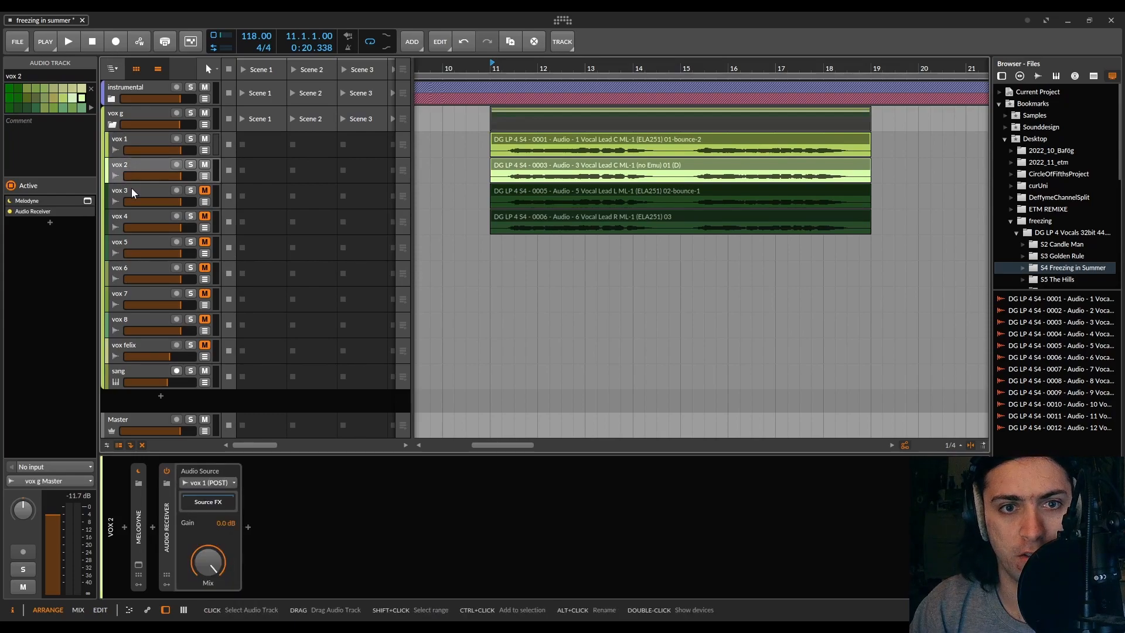
{"action": "left_click", "coordinate": [131, 193]}
{"action": "left_click", "coordinate": [131, 216]}
{"action": "left_click", "coordinate": [125, 244]}
{"action": "left_click", "coordinate": [128, 296]}
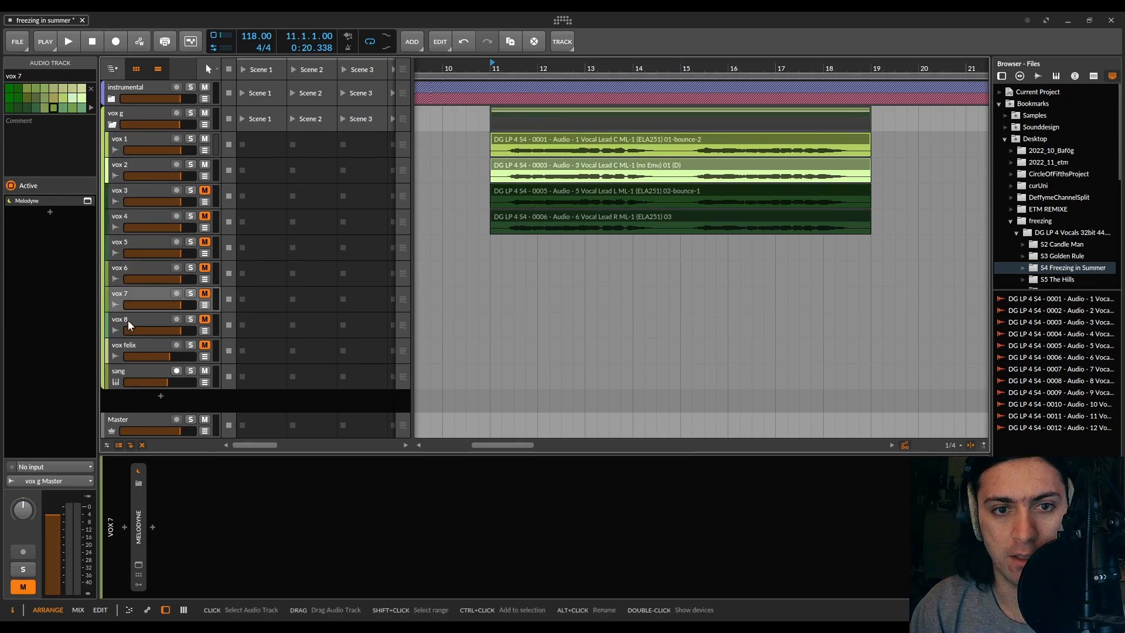
{"action": "left_click", "coordinate": [127, 346]}
{"action": "left_click", "coordinate": [128, 162]}
{"action": "left_click", "coordinate": [127, 137]}
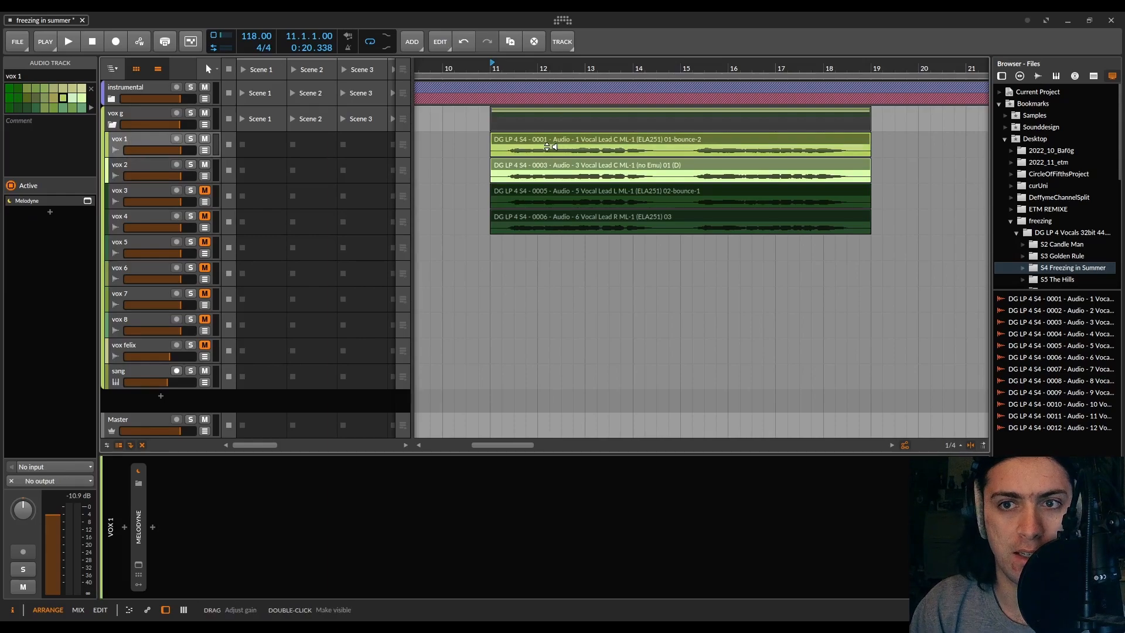
{"action": "left_click_drag", "start_coordinate": [474, 138], "coordinate": [888, 239]}
{"action": "left_click", "coordinate": [472, 136]}
{"action": "left_click", "coordinate": [492, 125]}
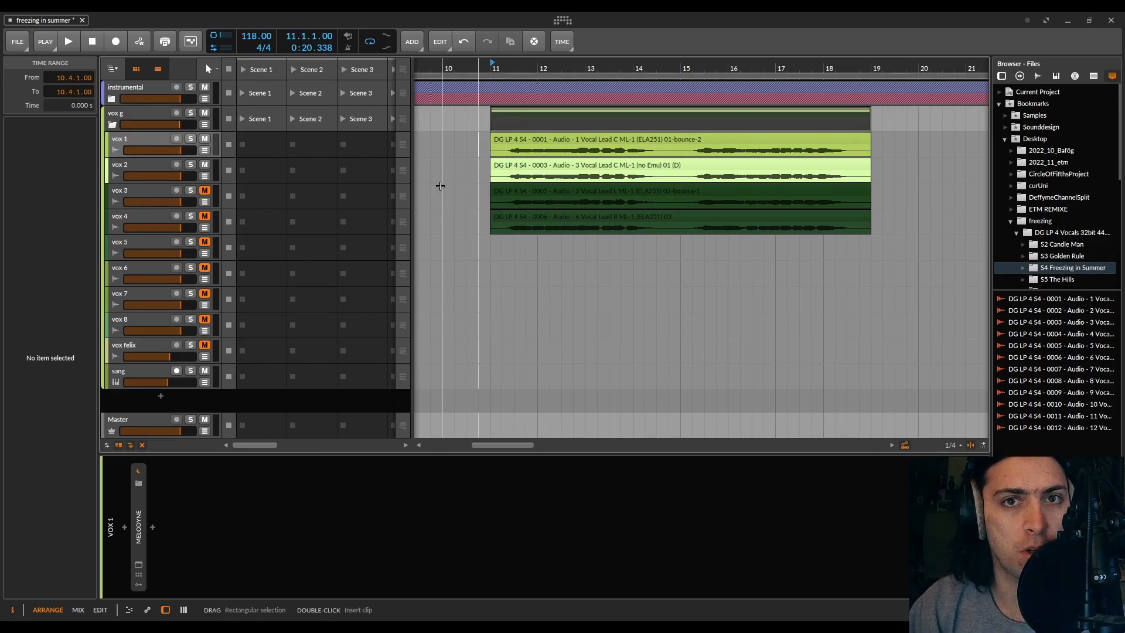
Step: Look at the vox 2 vocal notes in its Melodyne editor window and close the window
{"action": "left_click", "coordinate": [129, 165]}
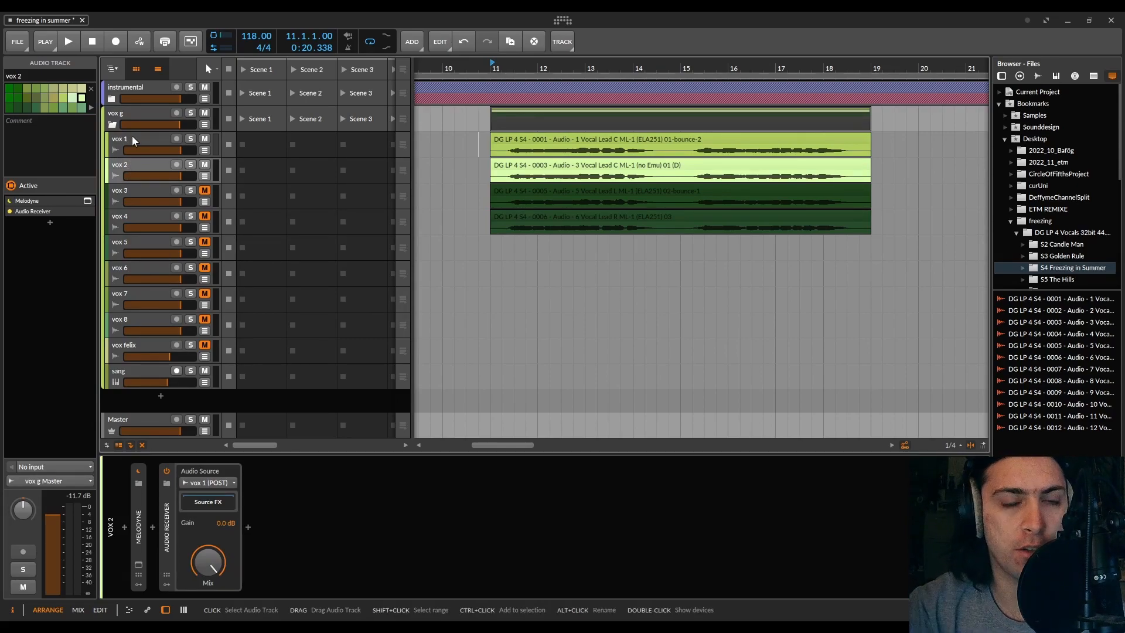
{"action": "left_click", "coordinate": [139, 564]}
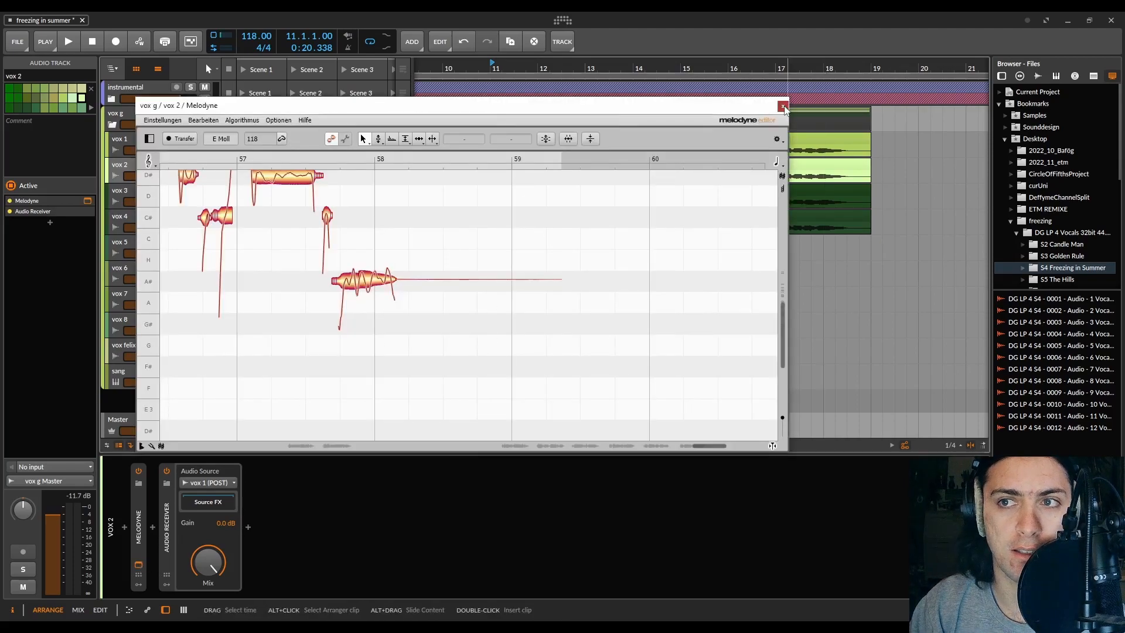
{"action": "left_click", "coordinate": [782, 106]}
Step: Set the Mix of the Audio Receiver on vox 2 to 0.00 % and start playback from bar 11
{"action": "left_click", "coordinate": [171, 522]}
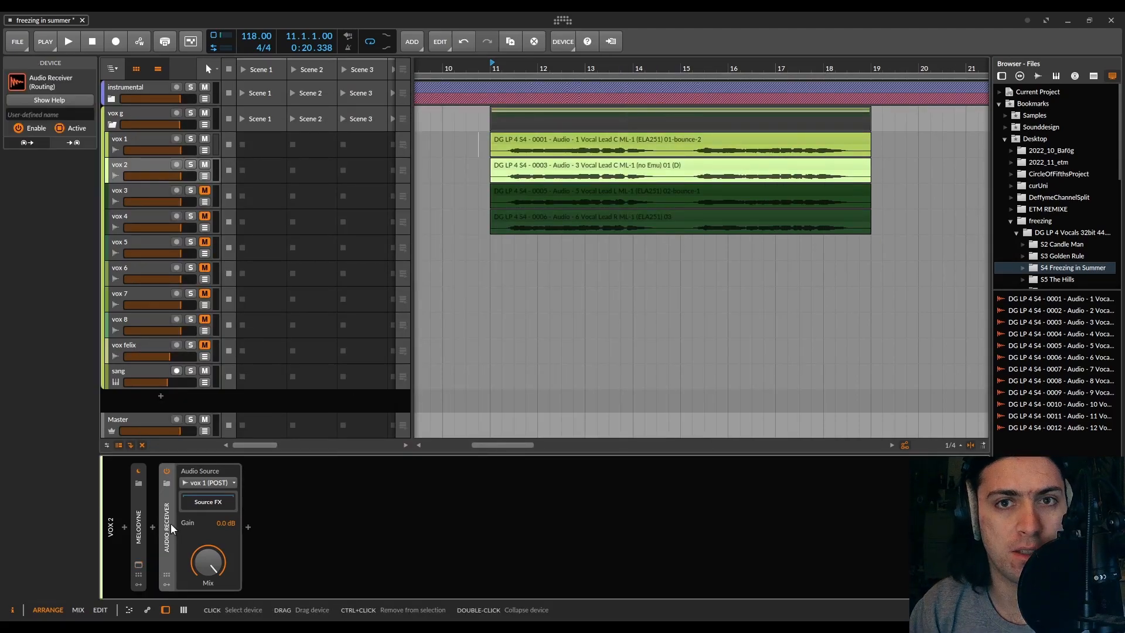
{"action": "left_click_drag", "start_coordinate": [210, 552], "coordinate": [211, 609]}
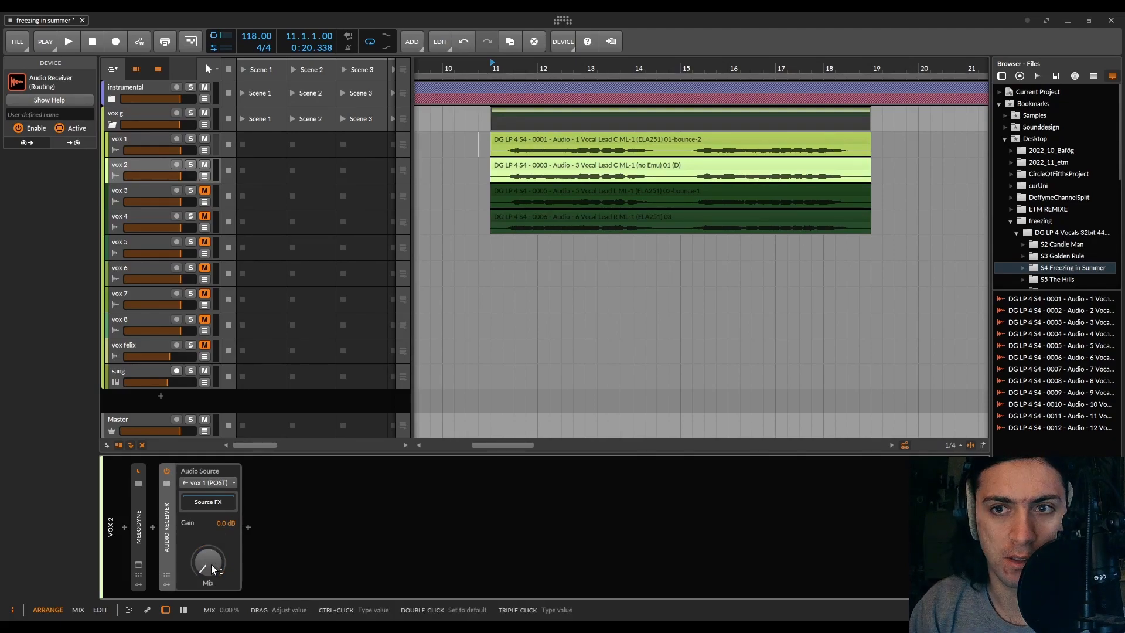
{"action": "key", "text": "space"}
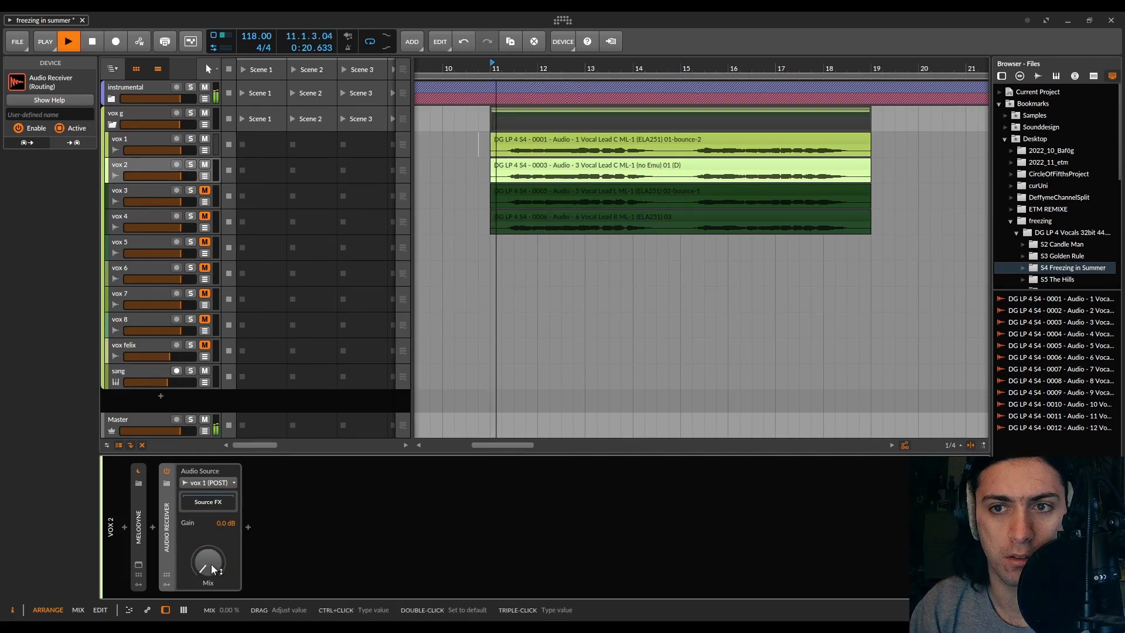
Step: Audition the vox 2 Audio Receiver Mix at different amounts during playback, returning it to 0.00 % and stopping playback
{"action": "left_click_drag", "start_coordinate": [211, 564], "coordinate": [213, 563]}
{"action": "key", "text": "space"}
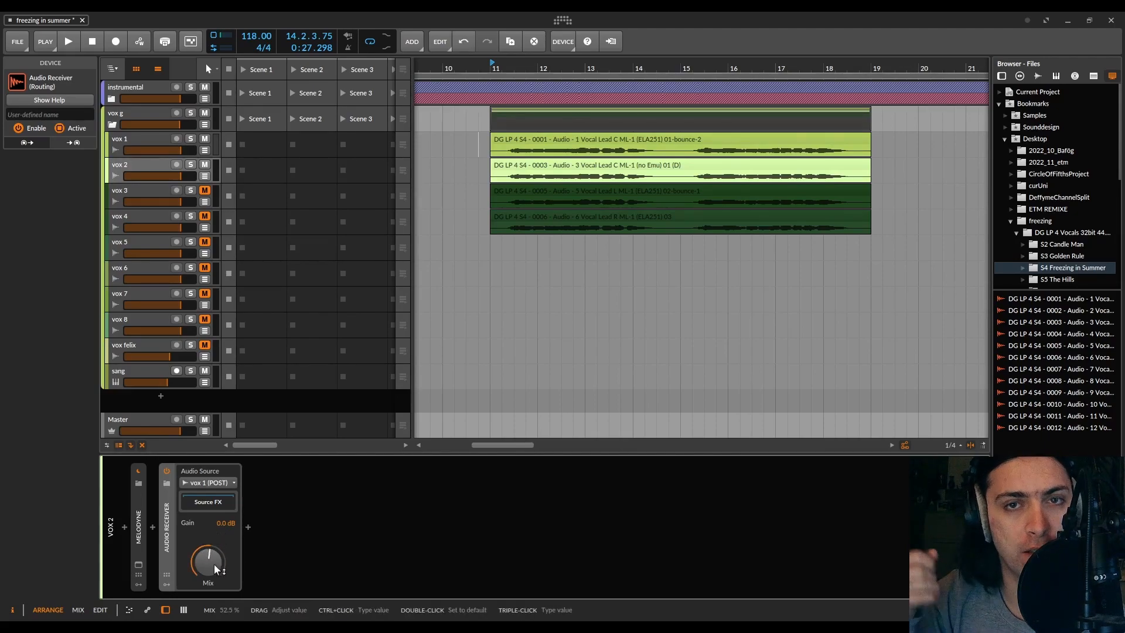
{"action": "left_click_drag", "start_coordinate": [213, 563], "coordinate": [215, 563]}
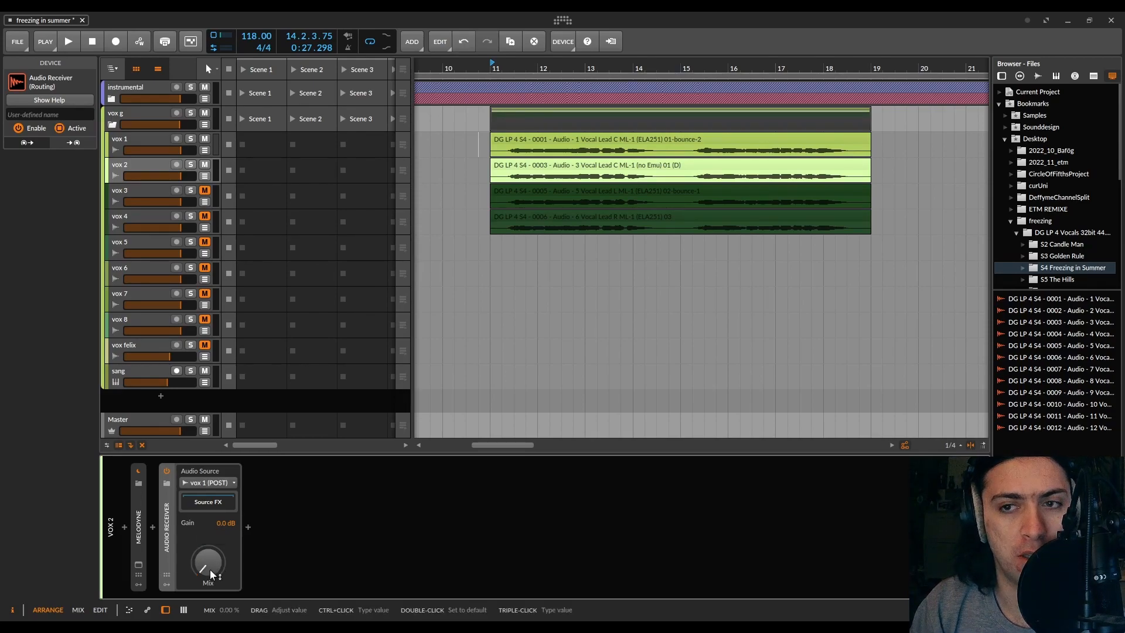
{"action": "key", "text": "space"}
{"action": "mouse_move", "coordinate": [210, 568]}
{"action": "left_mouse_down"}
{"action": "mouse_move", "coordinate": [209, 515]}
{"action": "mouse_move", "coordinate": [209, 575]}
{"action": "left_mouse_up"}
{"action": "key", "text": "space"}
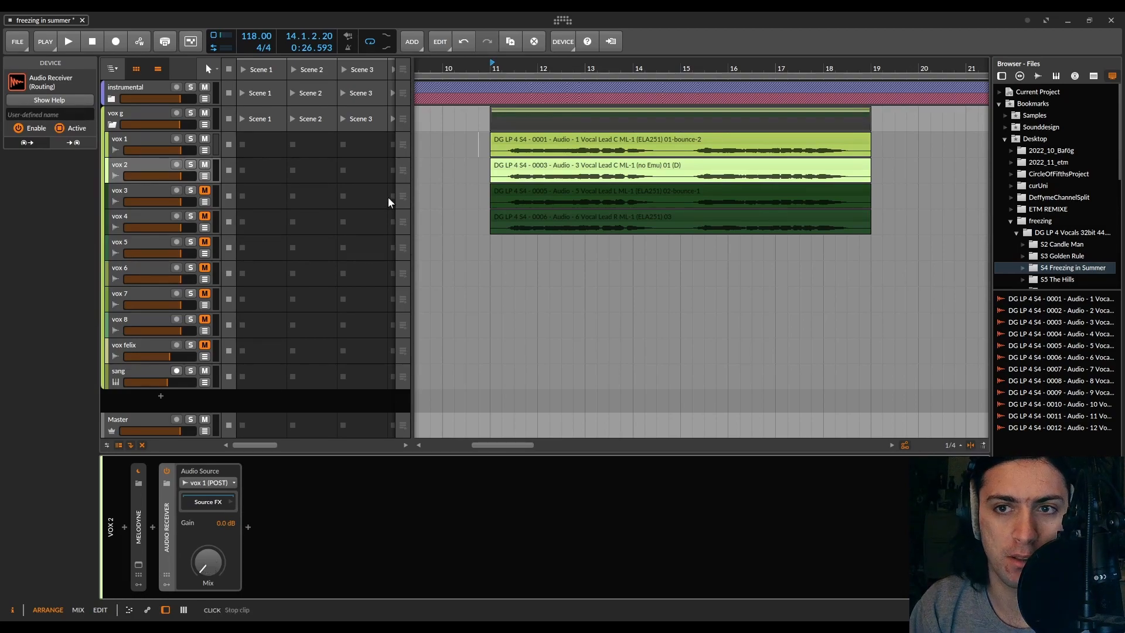
Step: Level all vox 2 notes in Melodyne, boosting quiet notes by 75 % and attenuating loud notes by 15 %, and close its window
{"action": "left_click", "coordinate": [149, 165]}
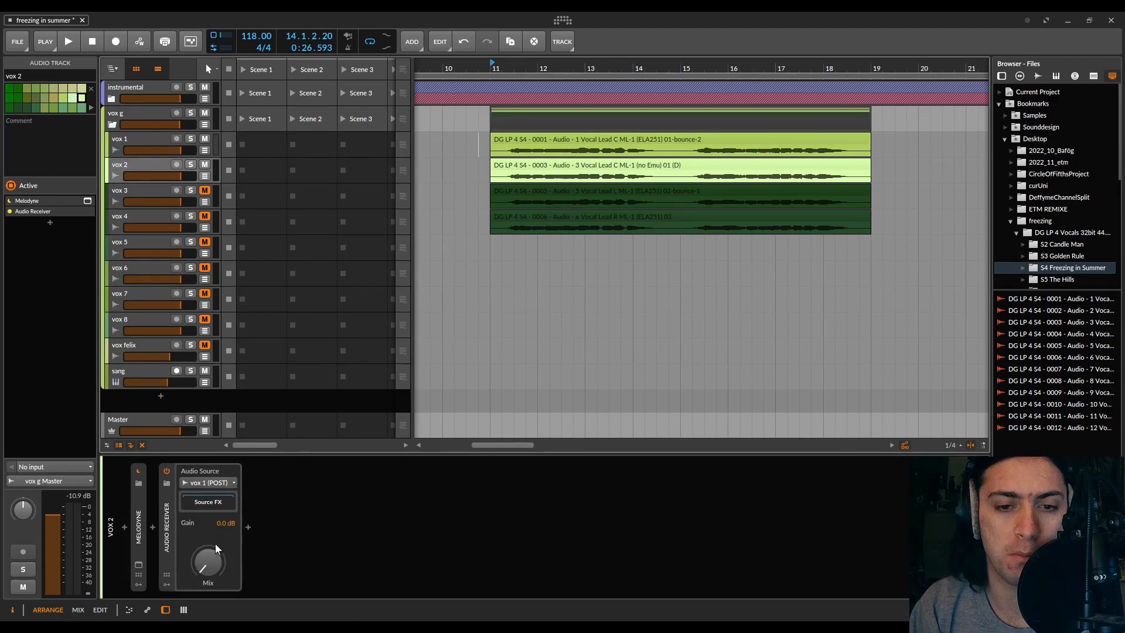
{"action": "left_click", "coordinate": [138, 564]}
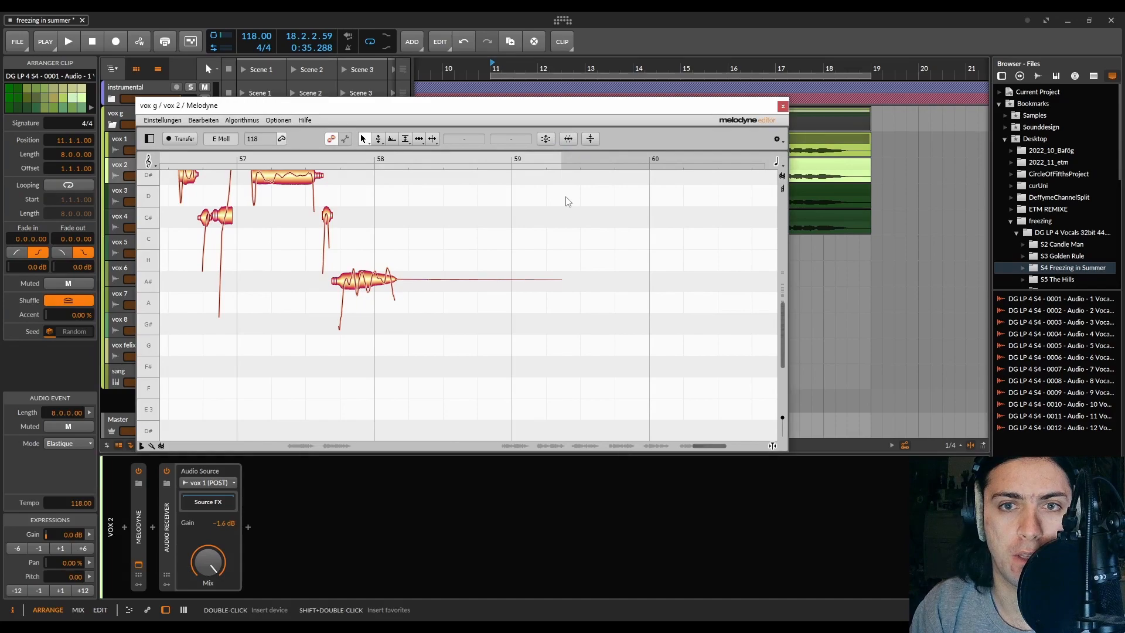
{"action": "left_click", "coordinate": [588, 138]}
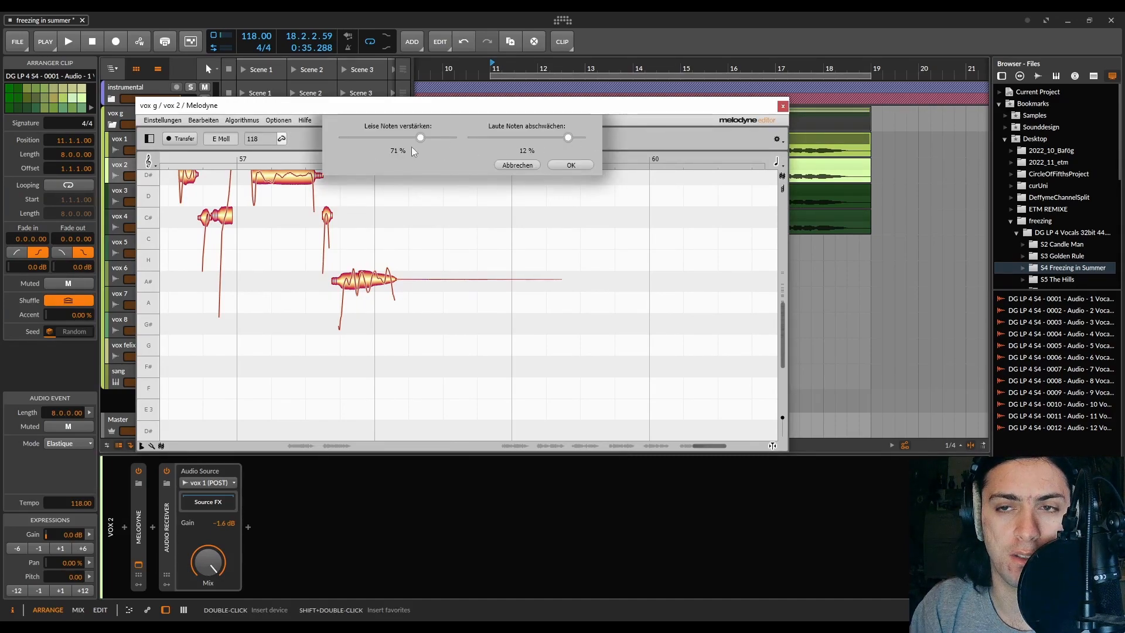
{"action": "left_click", "coordinate": [528, 215]}
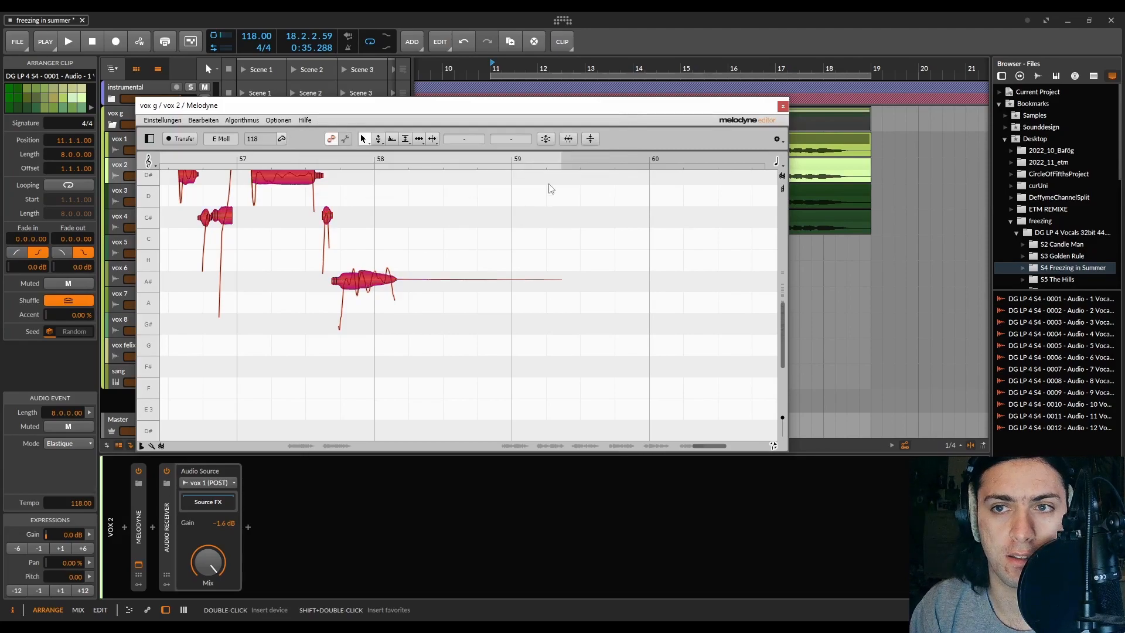
{"action": "left_click_drag", "start_coordinate": [565, 136], "coordinate": [562, 136]}
{"action": "left_click_drag", "start_coordinate": [420, 138], "coordinate": [425, 136]}
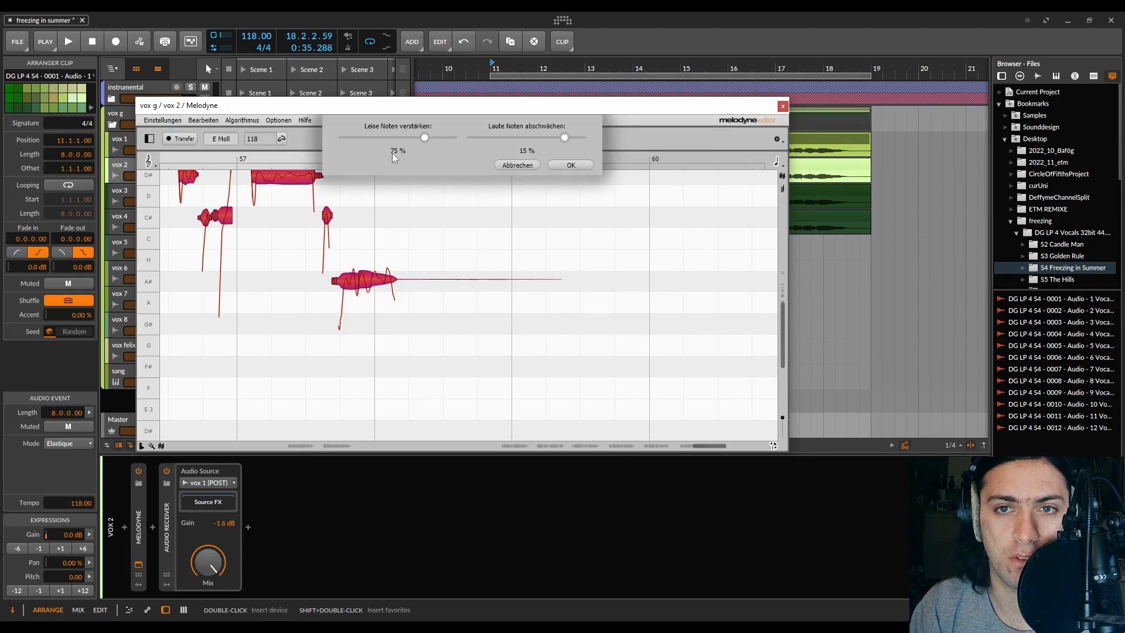
{"action": "left_click", "coordinate": [567, 166]}
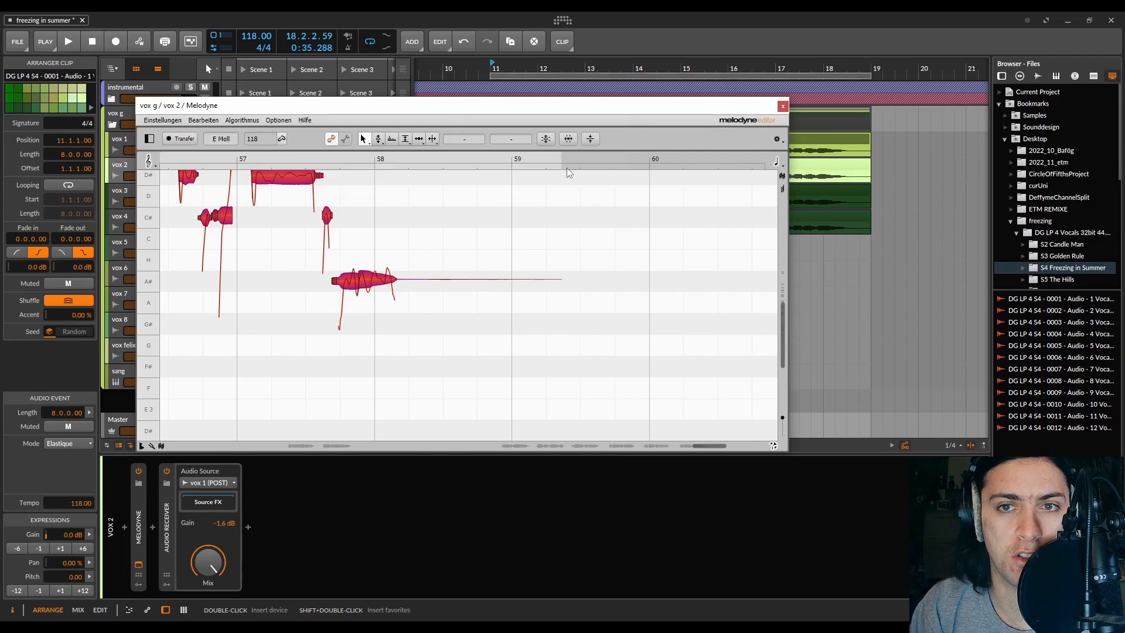
{"action": "left_click", "coordinate": [783, 106]}
Step: Level the vox 1 notes in Melodyne by boosting the quiet notes and attenuating the loud notes by 15 %
{"action": "left_click", "coordinate": [137, 140]}
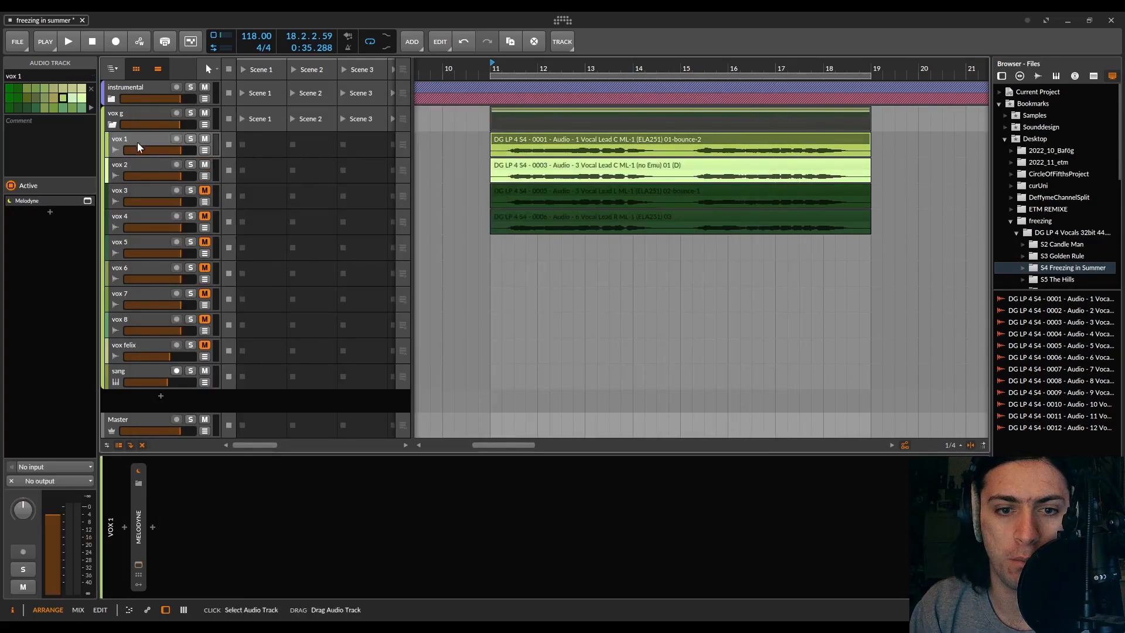
{"action": "left_click", "coordinate": [139, 565]}
{"action": "left_click", "coordinate": [654, 250]}
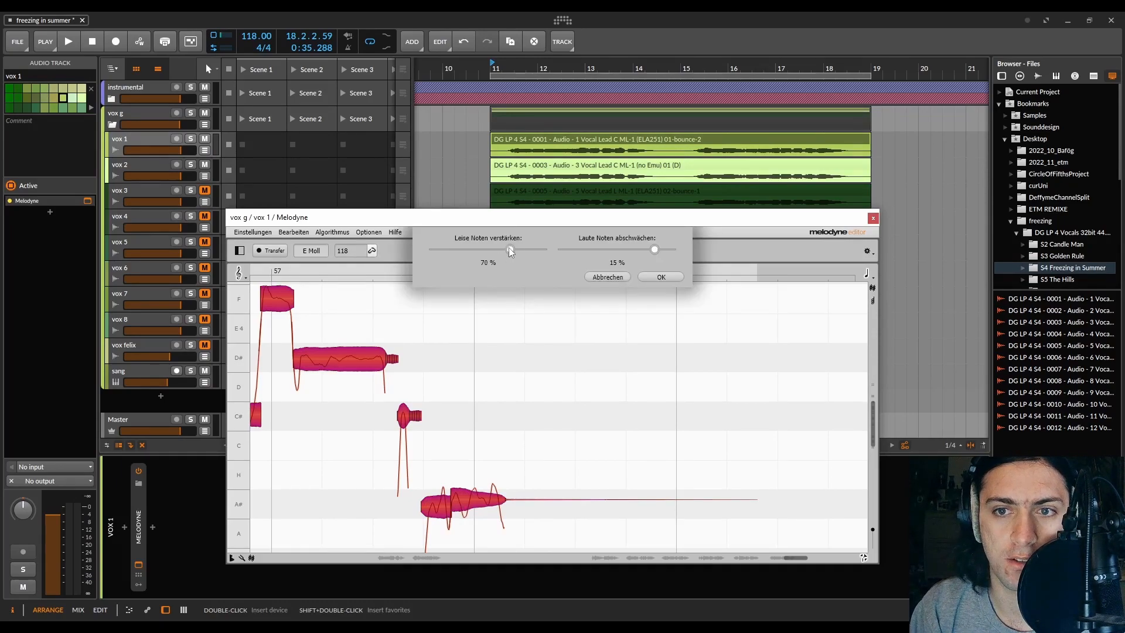
{"action": "left_click", "coordinate": [513, 249]}
{"action": "left_click", "coordinate": [660, 278]}
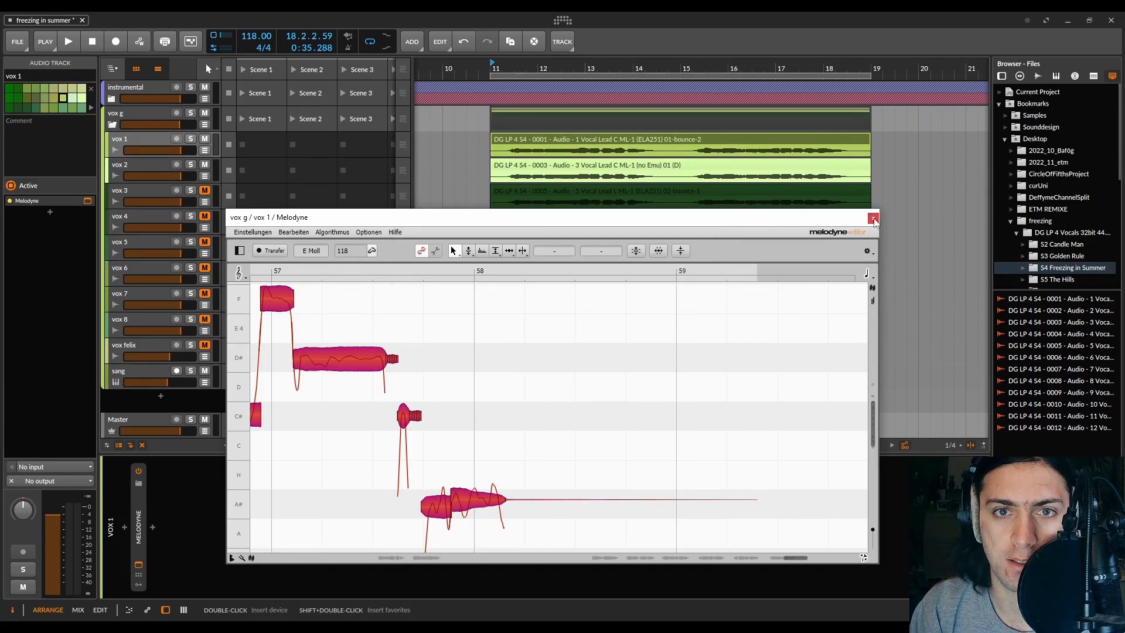
Step: Level the vox 3 notes in Melodyne with quiet notes boosted by 73 % and loud notes attenuated by 15 %
{"action": "left_click", "coordinate": [140, 188]}
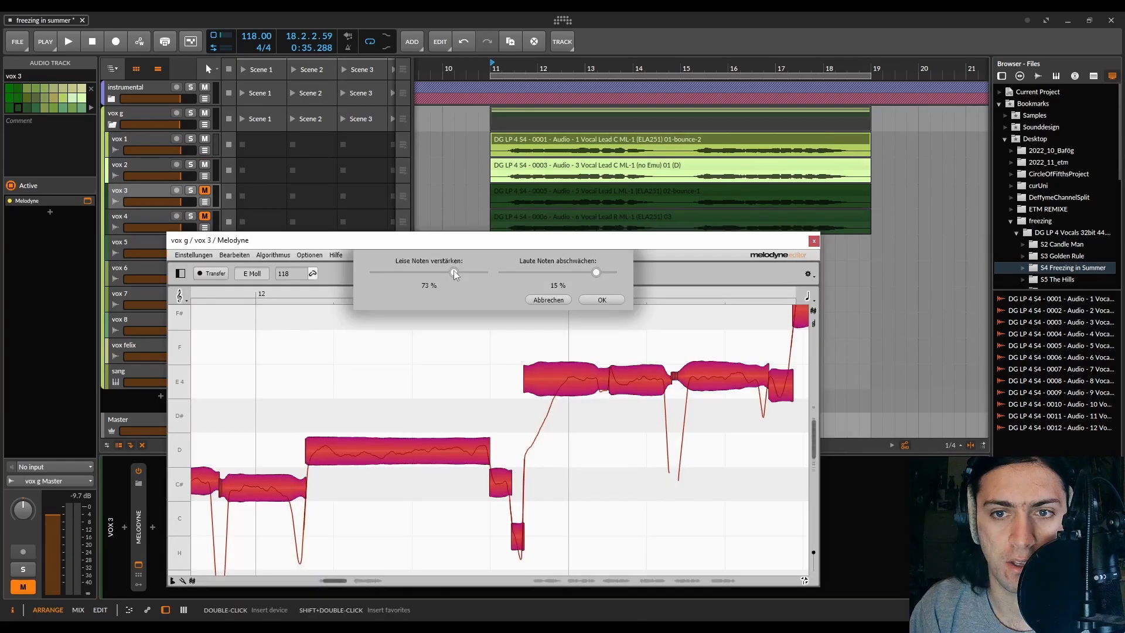
{"action": "left_click", "coordinate": [609, 299]}
{"action": "left_click", "coordinate": [814, 241]}
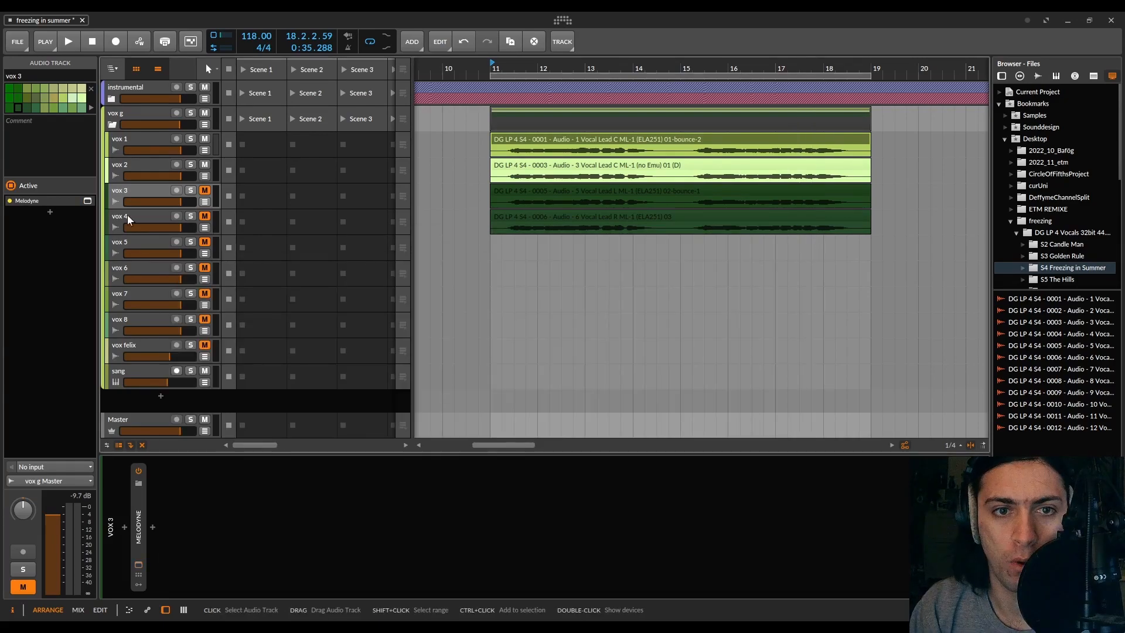
Step: Level all vox 4 notes in Melodyne with quiet notes boosted by 76 % and loud notes attenuated by 15 %
{"action": "left_click", "coordinate": [128, 214]}
{"action": "left_click", "coordinate": [138, 565]}
{"action": "key", "text": "ctrl+a"}
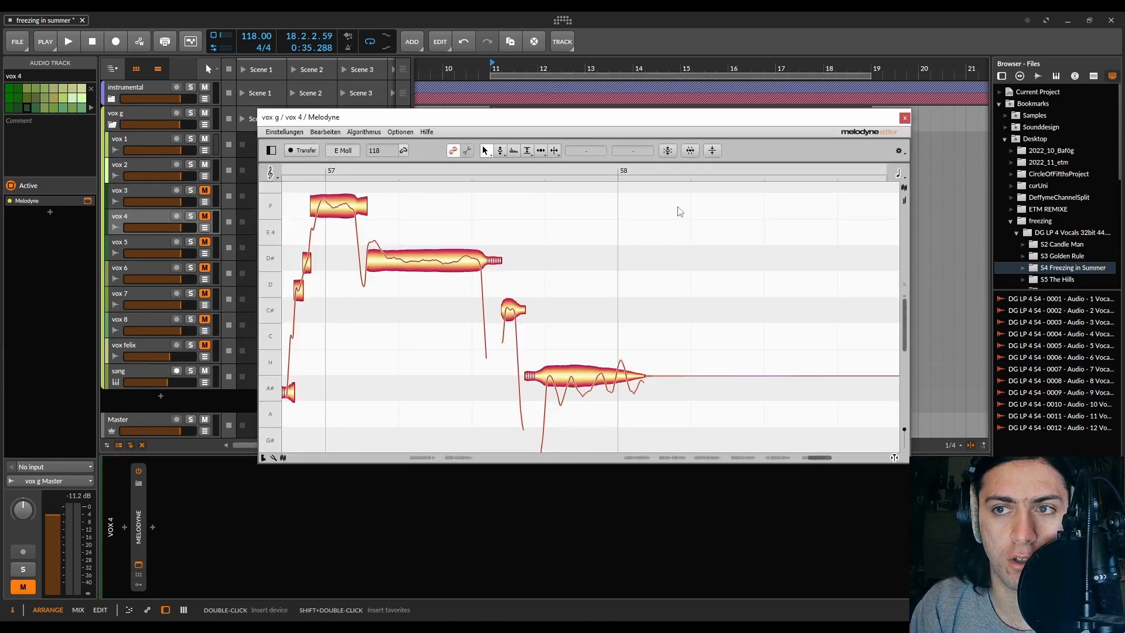
{"action": "left_click", "coordinate": [712, 150]}
{"action": "left_click_drag", "start_coordinate": [688, 148], "coordinate": [685, 149]}
{"action": "left_click_drag", "start_coordinate": [546, 149], "coordinate": [544, 148]}
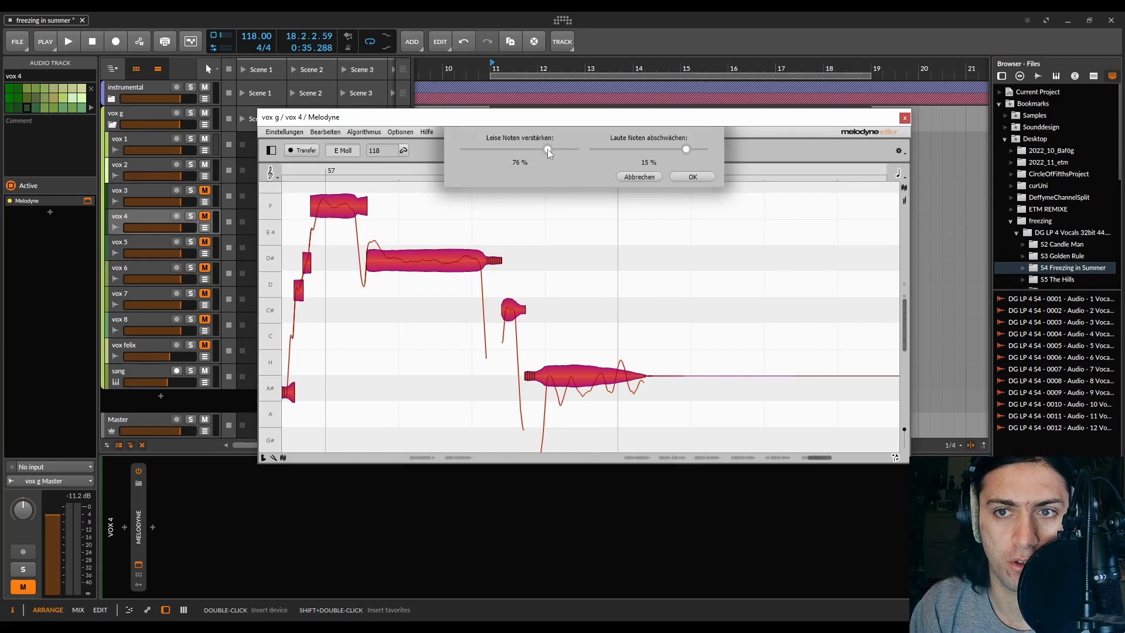
{"action": "left_click", "coordinate": [695, 176]}
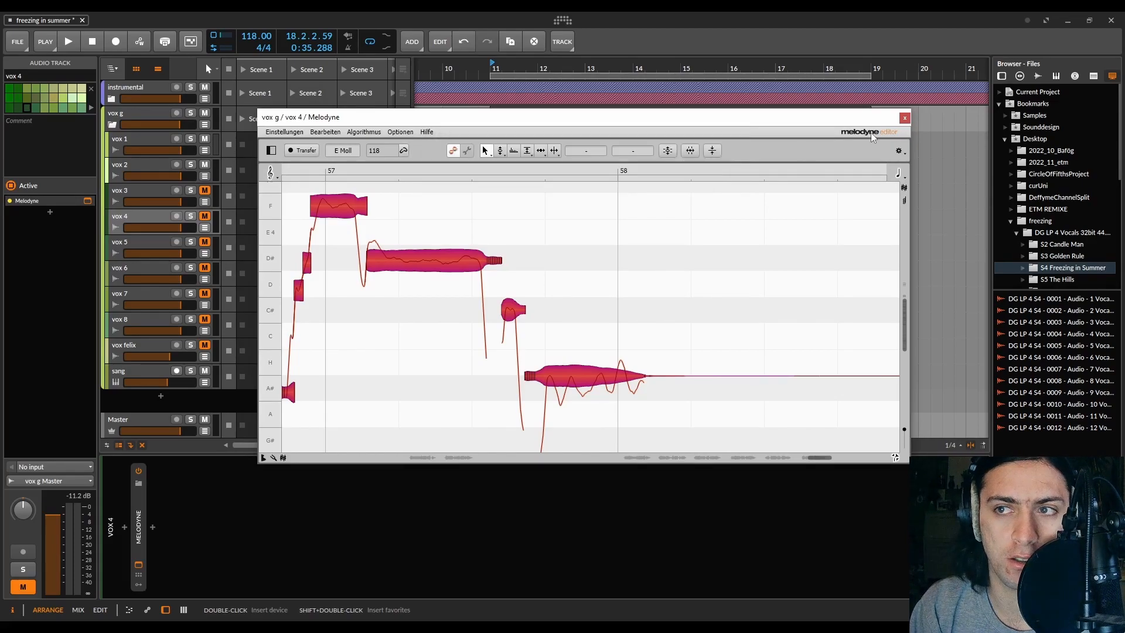
{"action": "left_click", "coordinate": [905, 118]}
Step: Level all vox 5 notes in Melodyne, attenuating the loud notes by 15 %, and close its window
{"action": "left_click", "coordinate": [139, 255]}
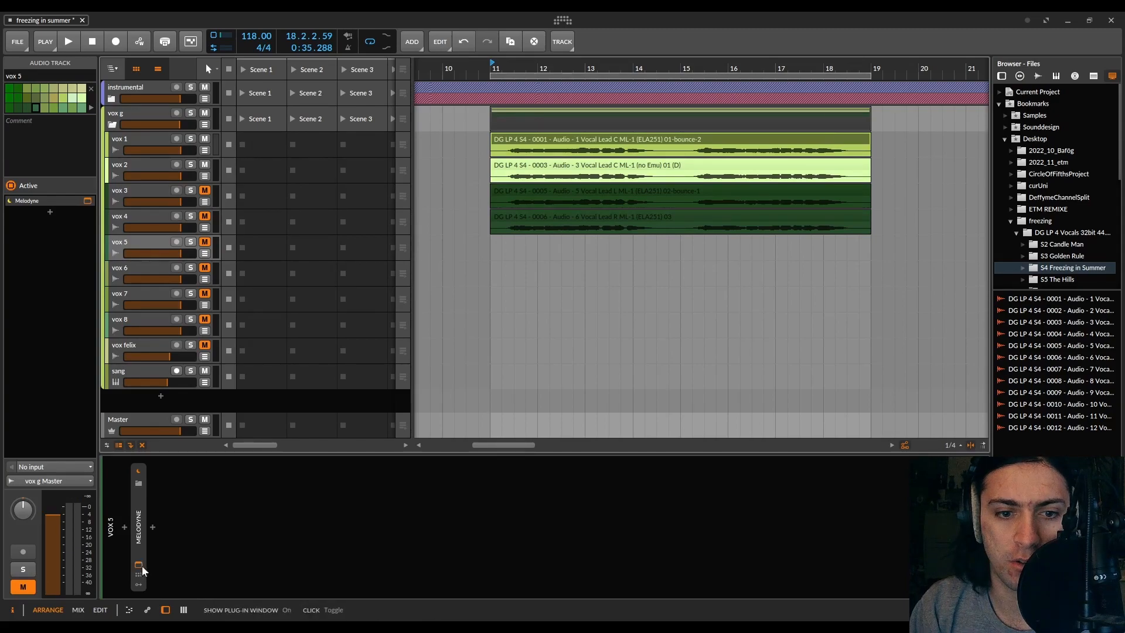
{"action": "left_click", "coordinate": [139, 566]}
{"action": "key", "text": "ctrl+a"}
{"action": "left_click", "coordinate": [709, 194]}
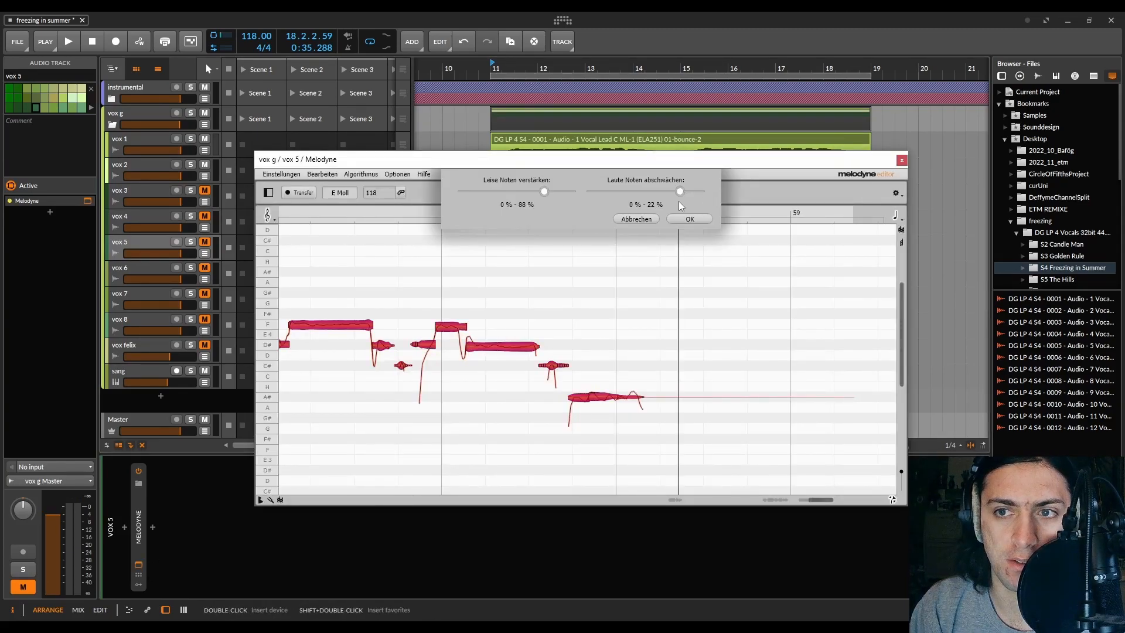
{"action": "left_click_drag", "start_coordinate": [681, 189], "coordinate": [680, 189]}
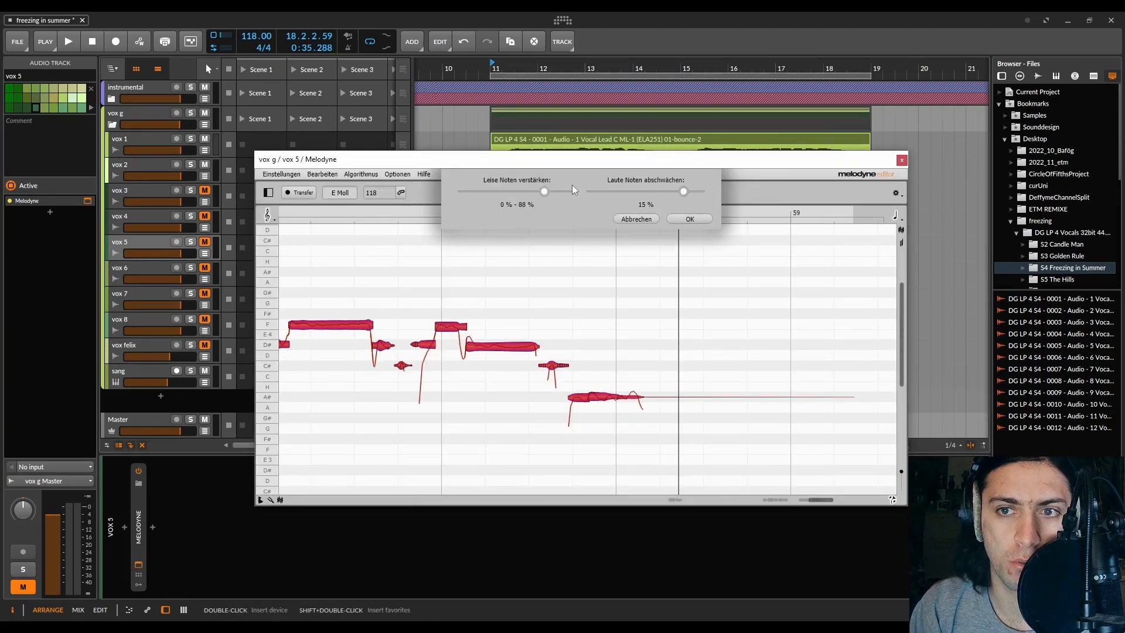
{"action": "left_click", "coordinate": [689, 219]}
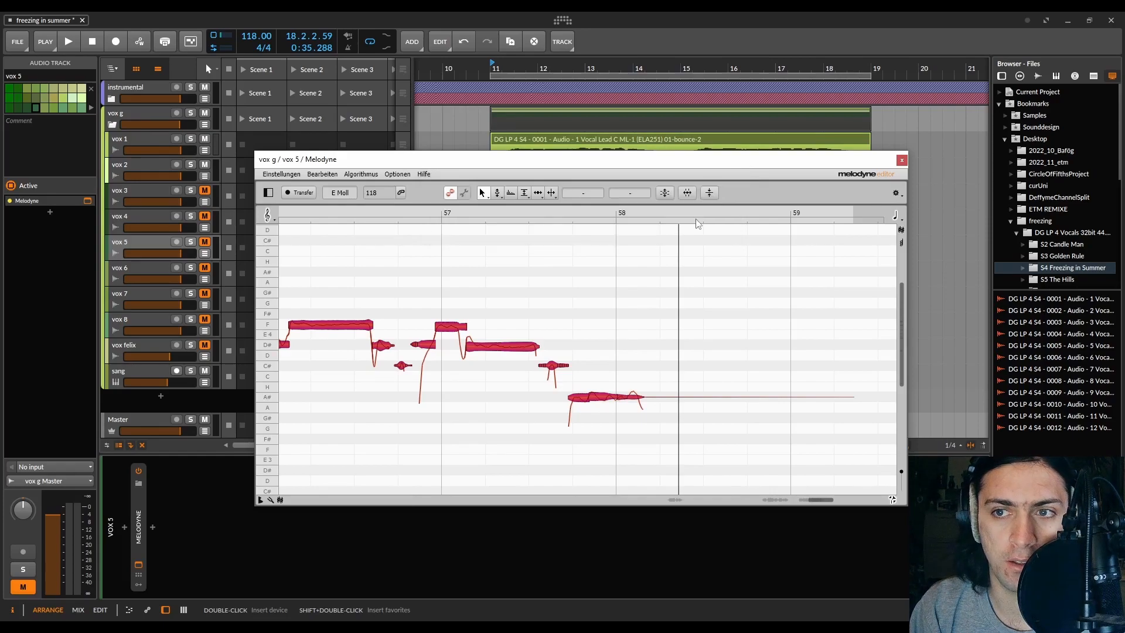
{"action": "left_click", "coordinate": [903, 160]}
Step: Level the vox 6 notes in Melodyne with quiet notes boosted by 75 % and loud notes attenuated by 15 %
{"action": "left_click", "coordinate": [156, 273]}
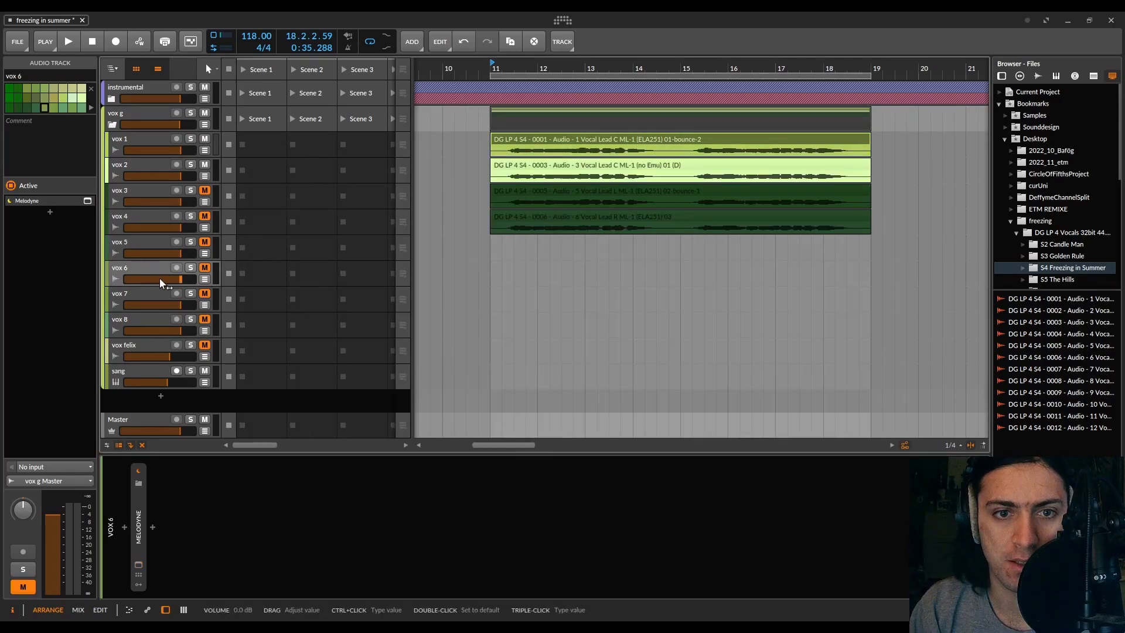
{"action": "left_click", "coordinate": [139, 564]}
{"action": "left_click", "coordinate": [706, 250]}
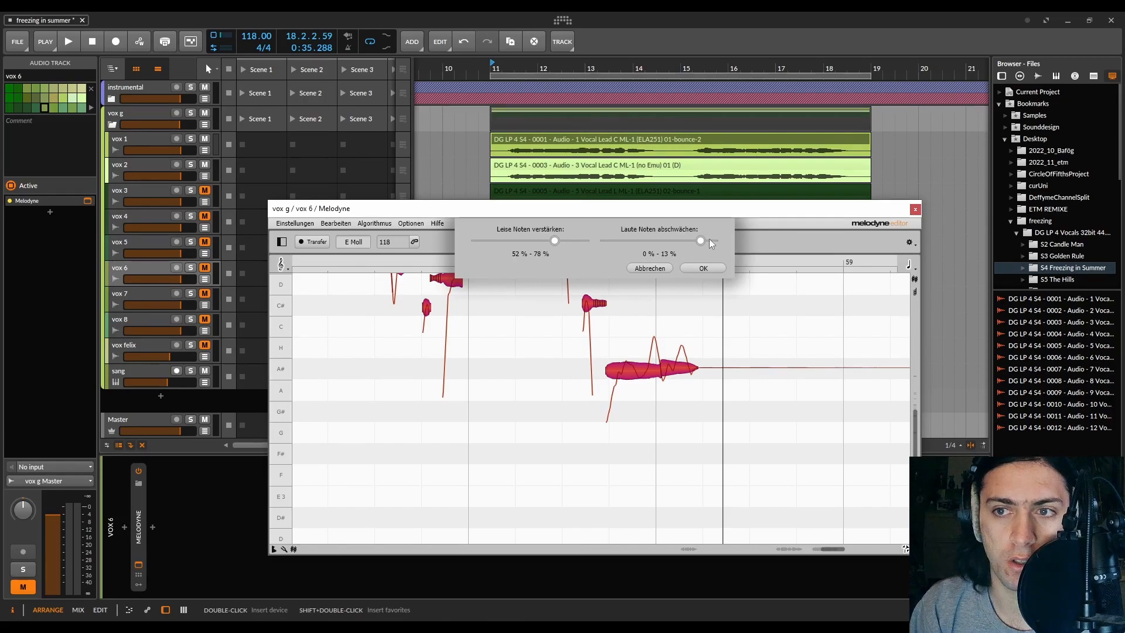
{"action": "left_click_drag", "start_coordinate": [554, 241], "coordinate": [557, 241]}
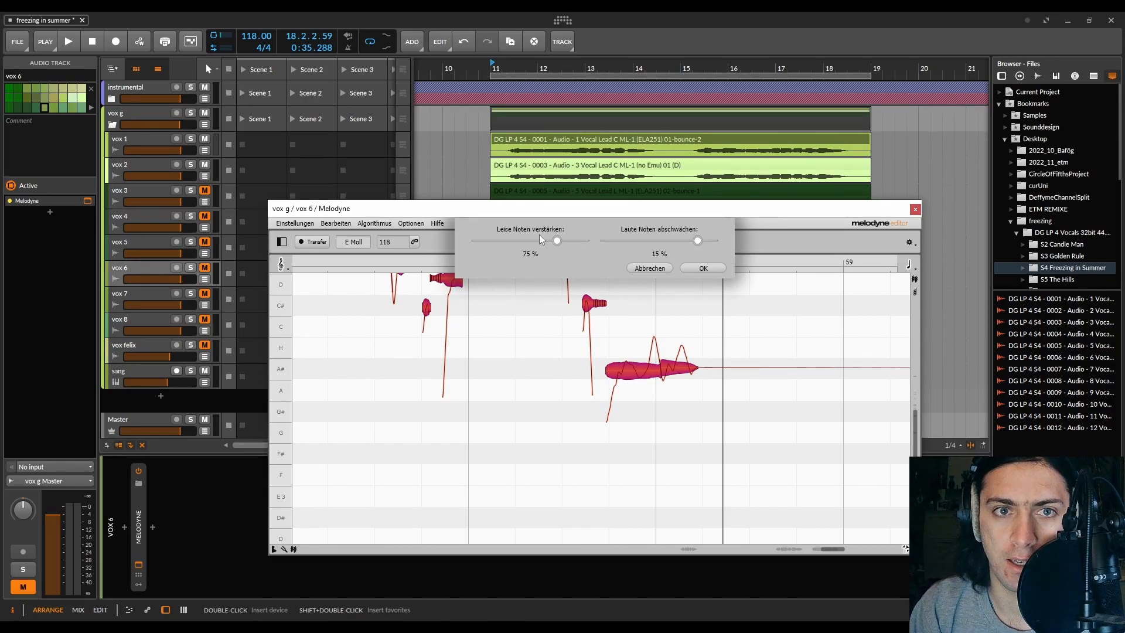
{"action": "left_click", "coordinate": [703, 268]}
Step: Examine the kick and snare tracks inside the instrumental's drums group, then collapse the groups and close the vox 6 Melodyne window
{"action": "left_click", "coordinate": [112, 97]}
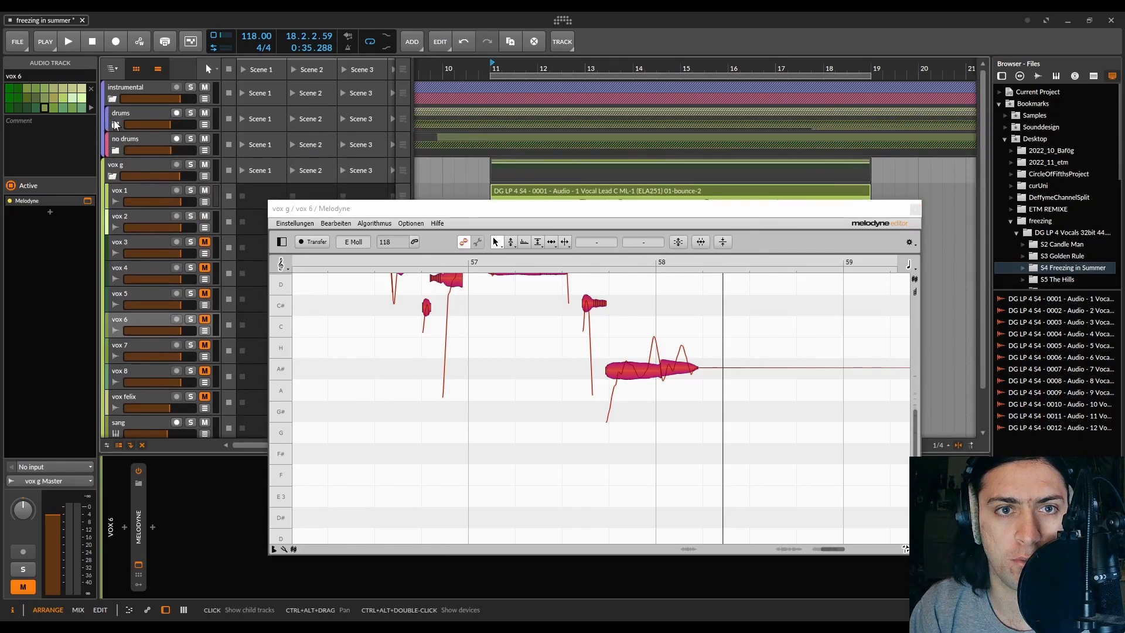
{"action": "left_click", "coordinate": [116, 125]}
{"action": "left_click", "coordinate": [121, 151]}
{"action": "left_click", "coordinate": [120, 228]}
{"action": "left_click_drag", "start_coordinate": [459, 209], "coordinate": [463, 386]}
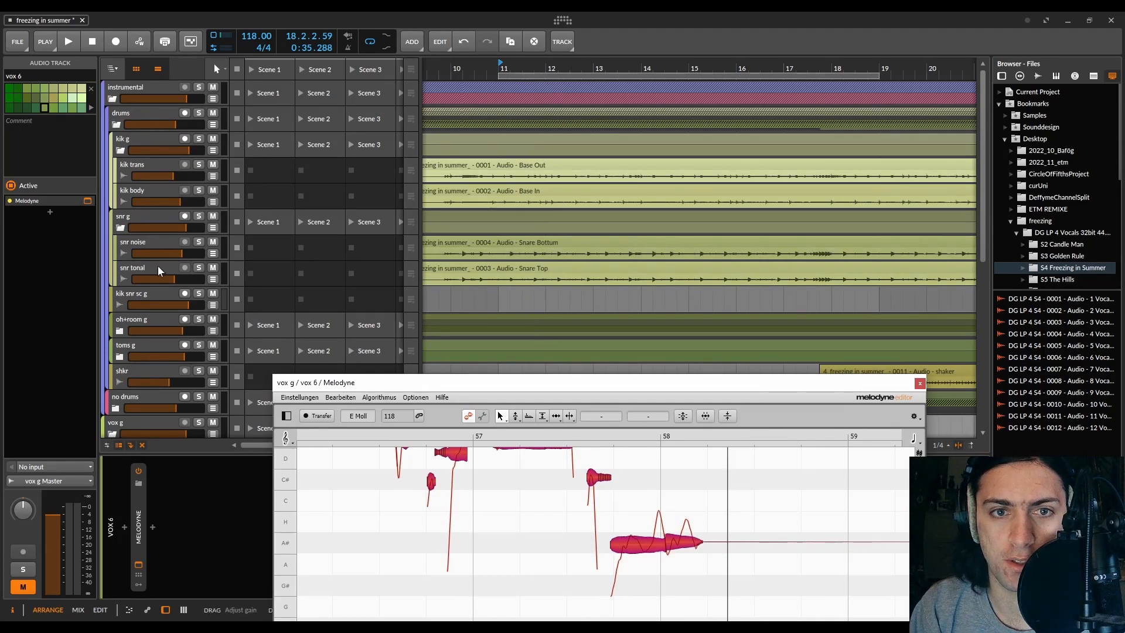
{"action": "left_click", "coordinate": [120, 228]}
{"action": "left_click", "coordinate": [120, 151]}
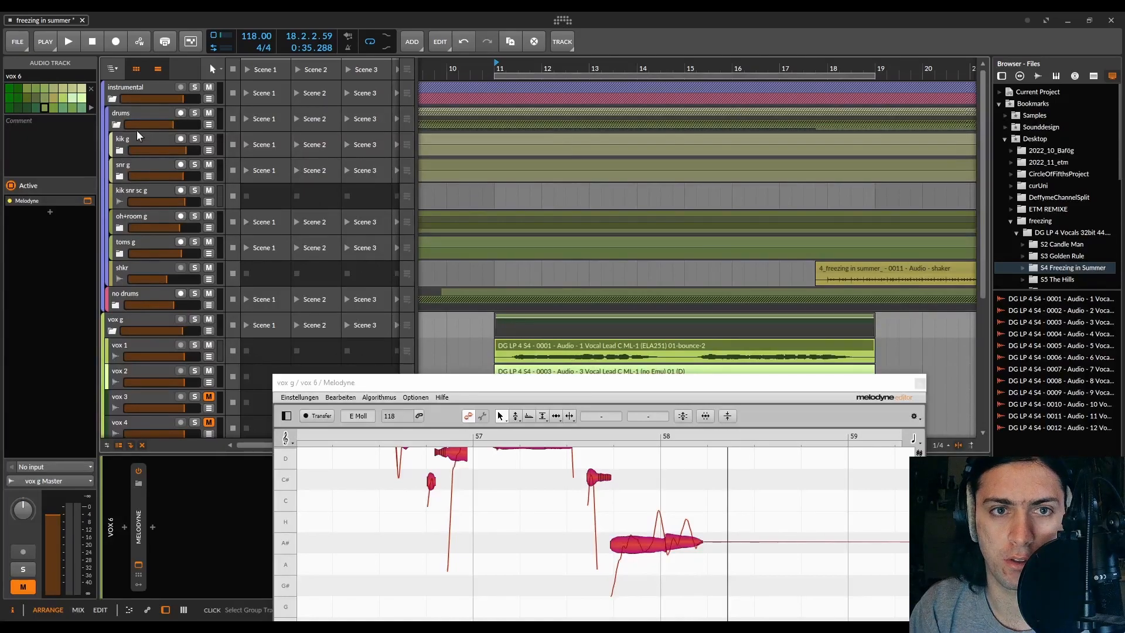
{"action": "left_click", "coordinate": [116, 125]}
{"action": "left_click", "coordinate": [114, 99]}
{"action": "left_click_drag", "start_coordinate": [603, 388], "coordinate": [655, 275]}
{"action": "left_click", "coordinate": [972, 270]}
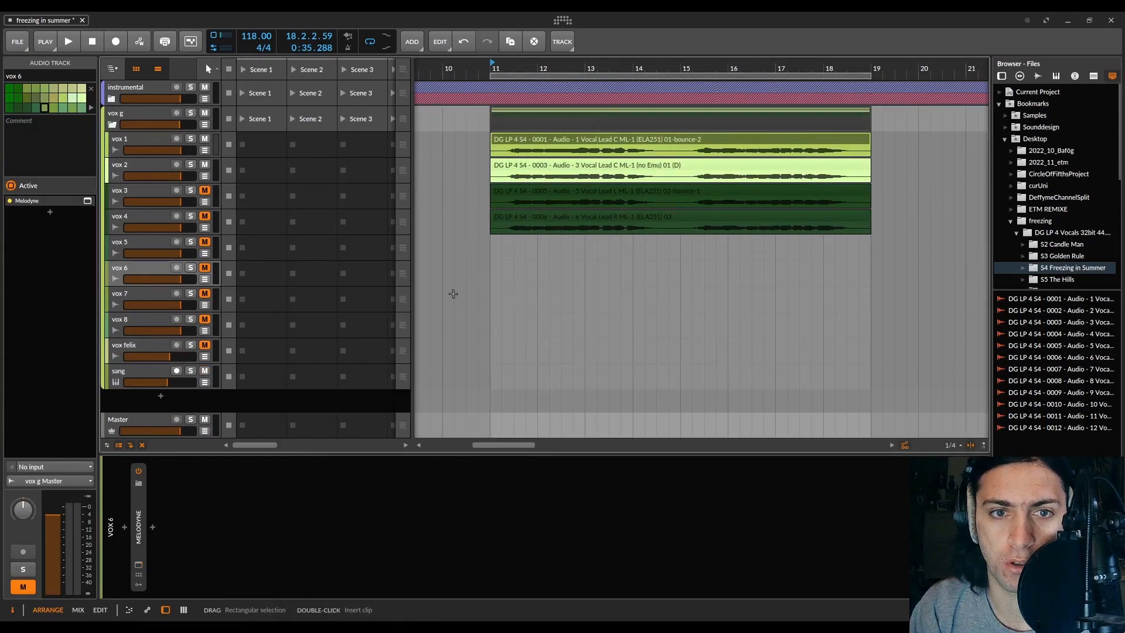
Step: Level all vox 7 notes in Melodyne with quiet notes boosted by 76 % and loud notes attenuated by 15 %
{"action": "left_click", "coordinate": [141, 290]}
{"action": "key", "text": "ctrl+a"}
{"action": "left_click", "coordinate": [782, 303]}
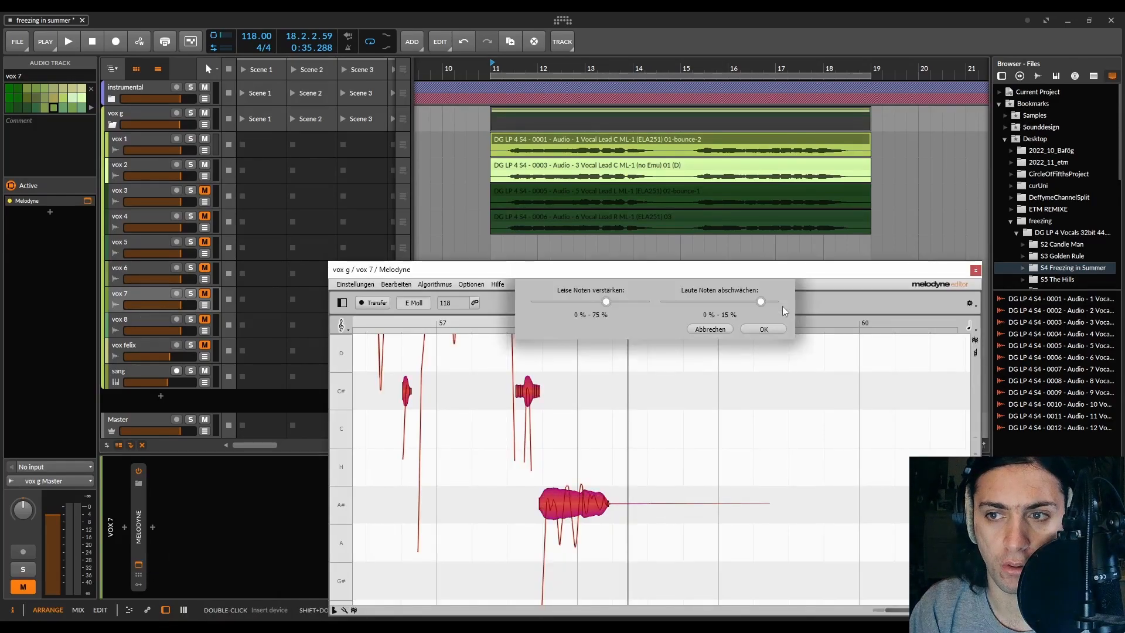
{"action": "left_click_drag", "start_coordinate": [762, 302], "coordinate": [758, 302]}
{"action": "left_click", "coordinate": [609, 301]}
{"action": "left_click_drag", "start_coordinate": [608, 301], "coordinate": [620, 301]}
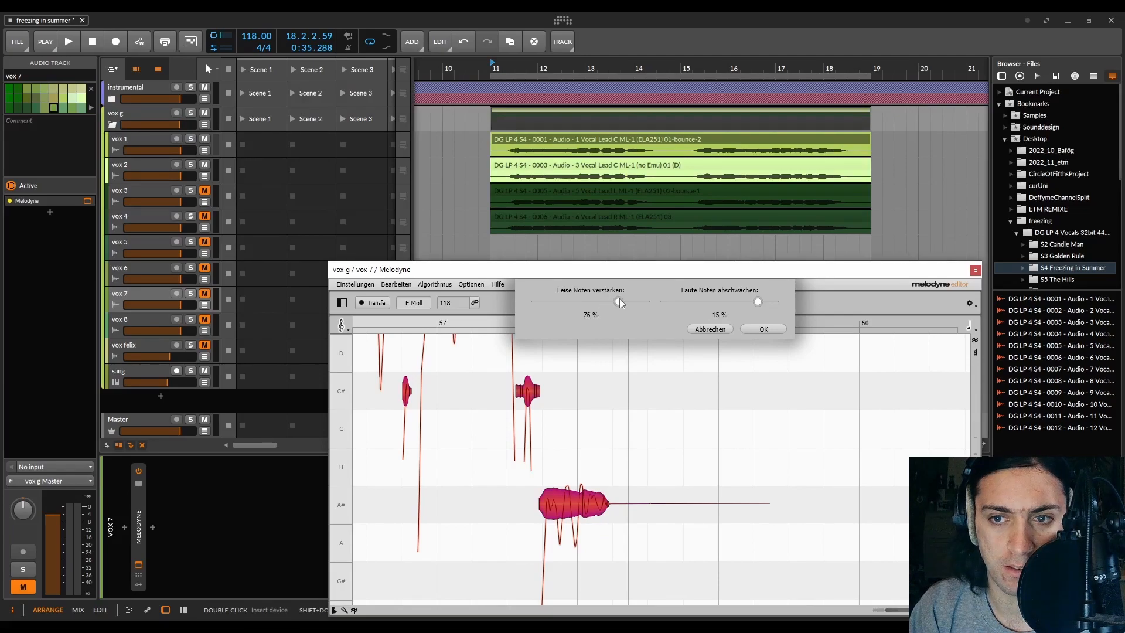
{"action": "left_click", "coordinate": [756, 329]}
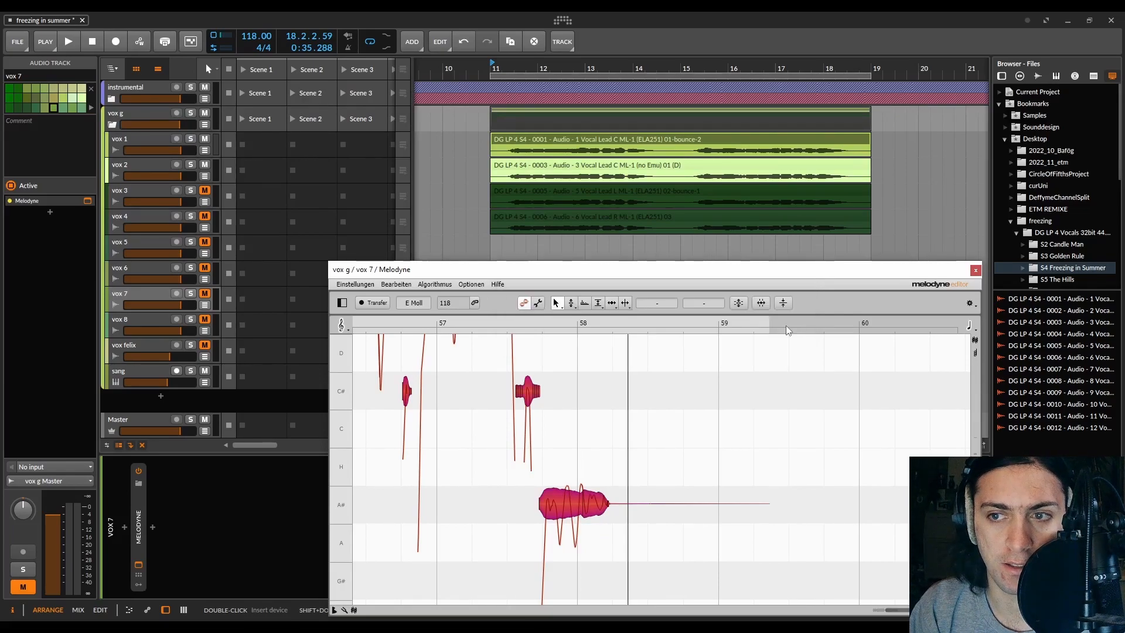
{"action": "left_click", "coordinate": [976, 270]}
Step: Level all vox 8 notes in Melodyne with quiet notes boosted by 75 % and loud notes attenuated by 15 %
{"action": "left_click", "coordinate": [129, 319]}
{"action": "left_click", "coordinate": [139, 565]}
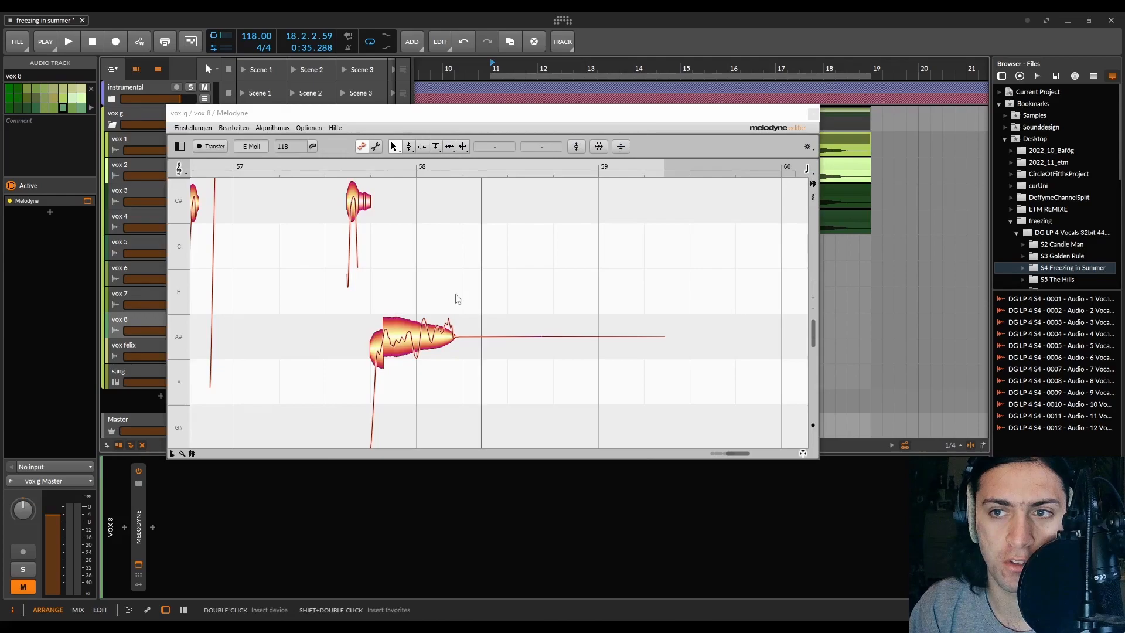
{"action": "left_click", "coordinate": [616, 216]}
{"action": "left_click", "coordinate": [623, 147]}
{"action": "left_click_drag", "start_coordinate": [600, 146], "coordinate": [596, 151]}
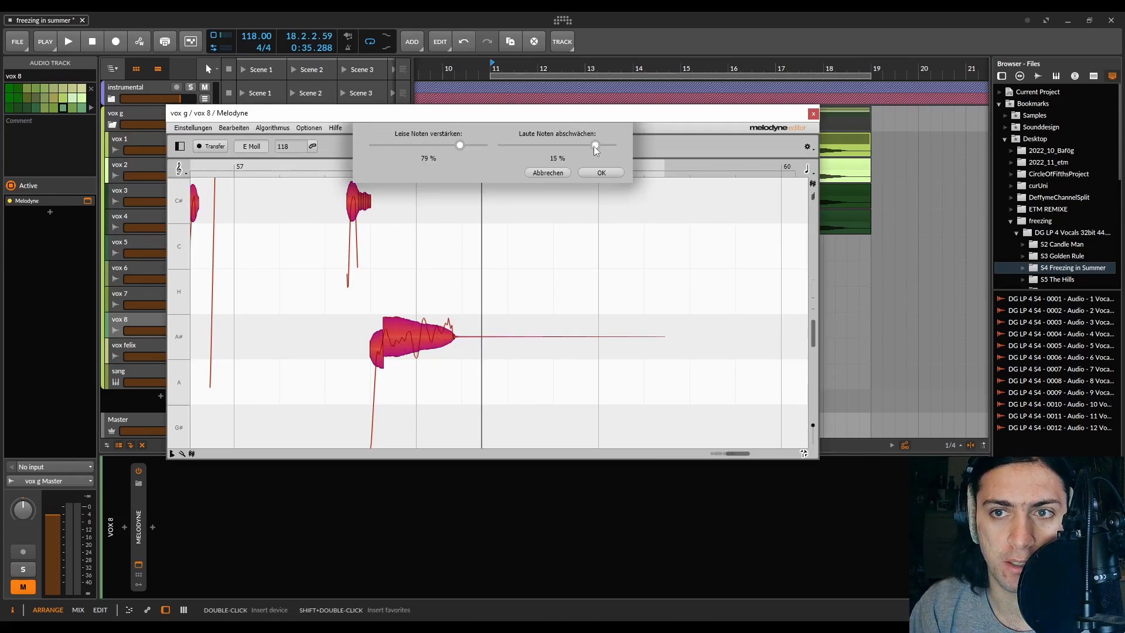
{"action": "left_click_drag", "start_coordinate": [460, 145], "coordinate": [457, 145]}
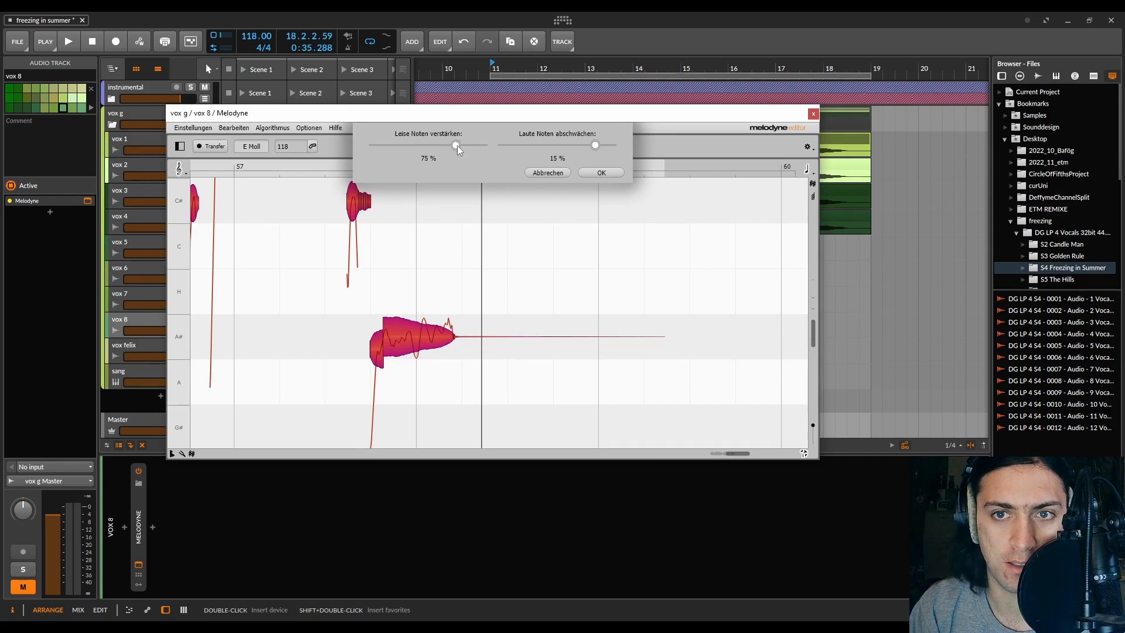
{"action": "left_click", "coordinate": [616, 171]}
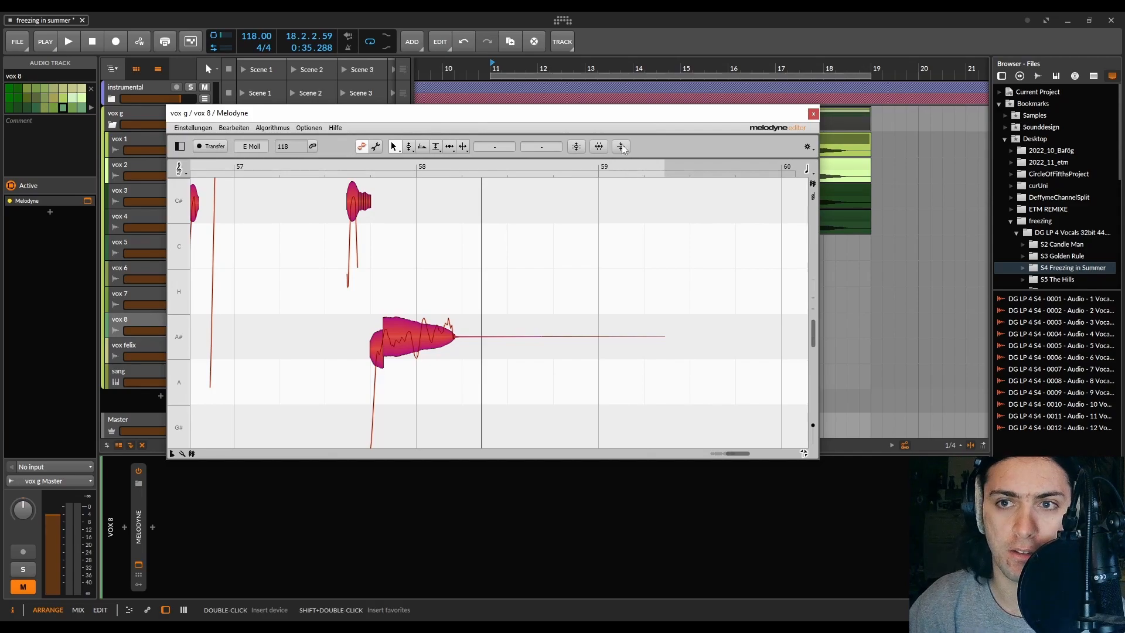
Step: Close the vox 8 Melodyne window and check the device chains of vox 2 and vox felix
{"action": "left_click", "coordinate": [812, 114]}
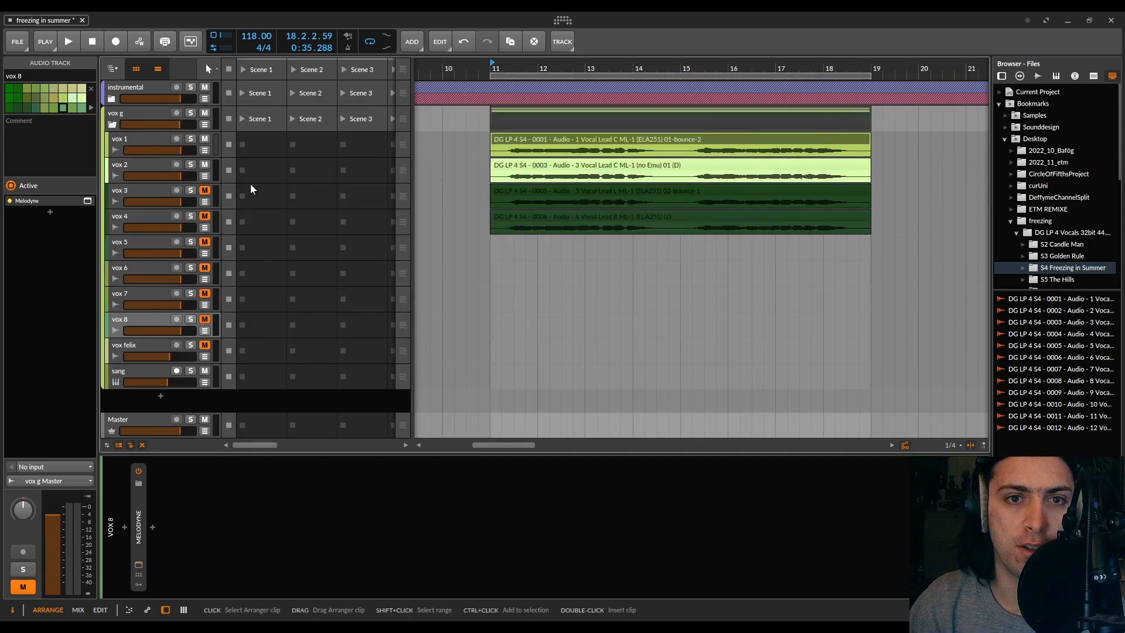
{"action": "left_click", "coordinate": [142, 164]}
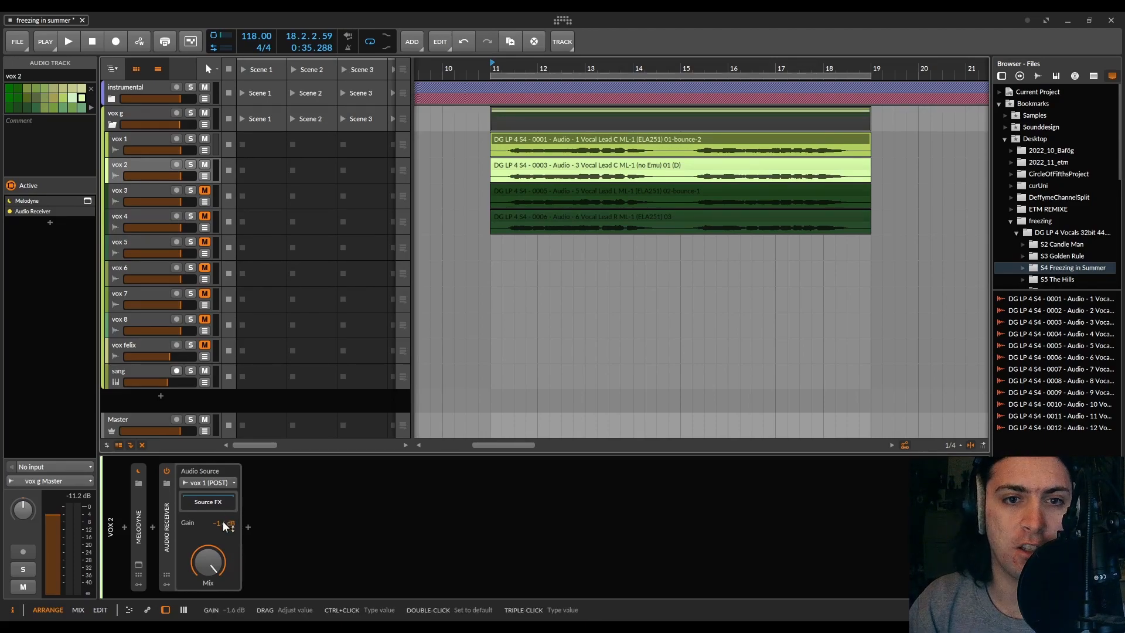
{"action": "left_click", "coordinate": [125, 345]}
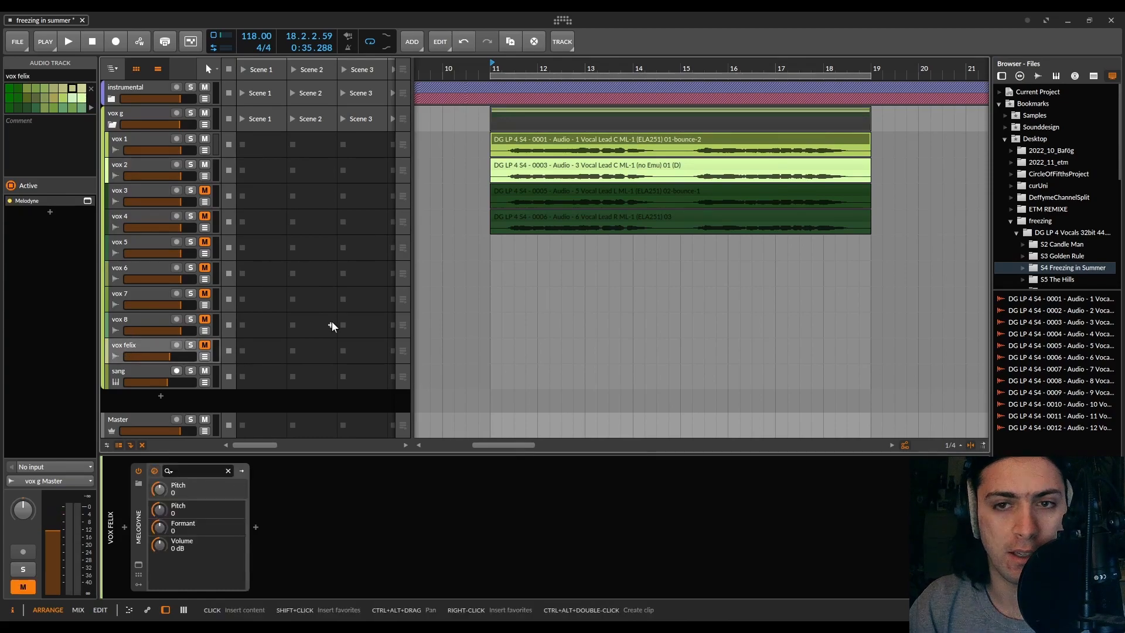
Step: Set vox 2's Audio Receiver gain to -0.6 dB during playback and audition its mix at 0 % and 100 %
{"action": "key", "text": "space"}
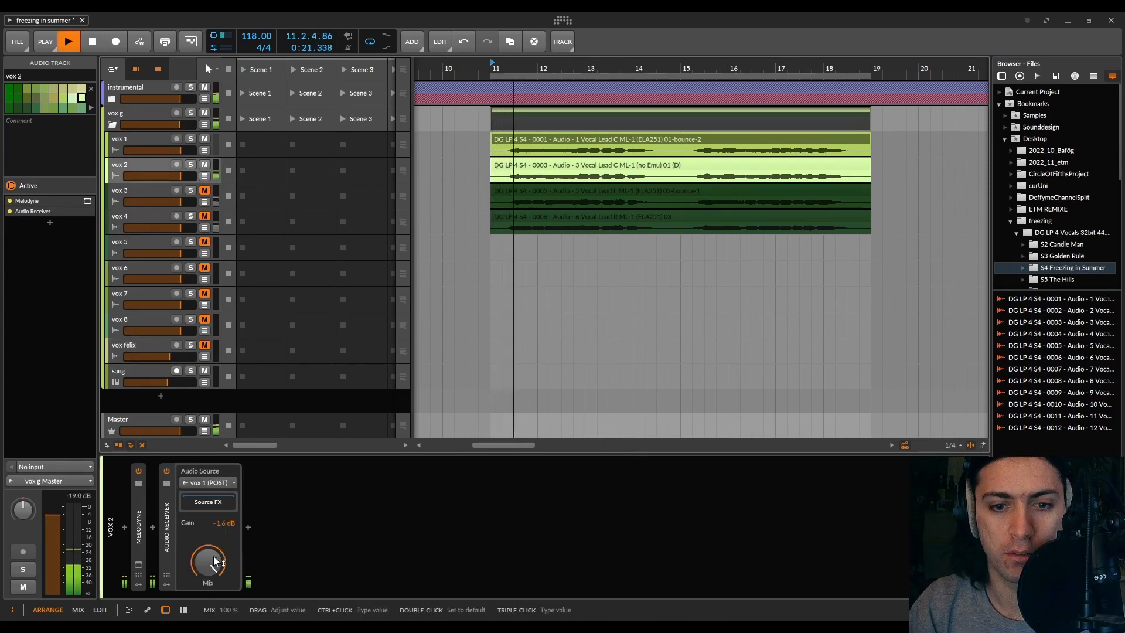
{"action": "left_click_drag", "start_coordinate": [208, 561], "coordinate": [216, 586]}
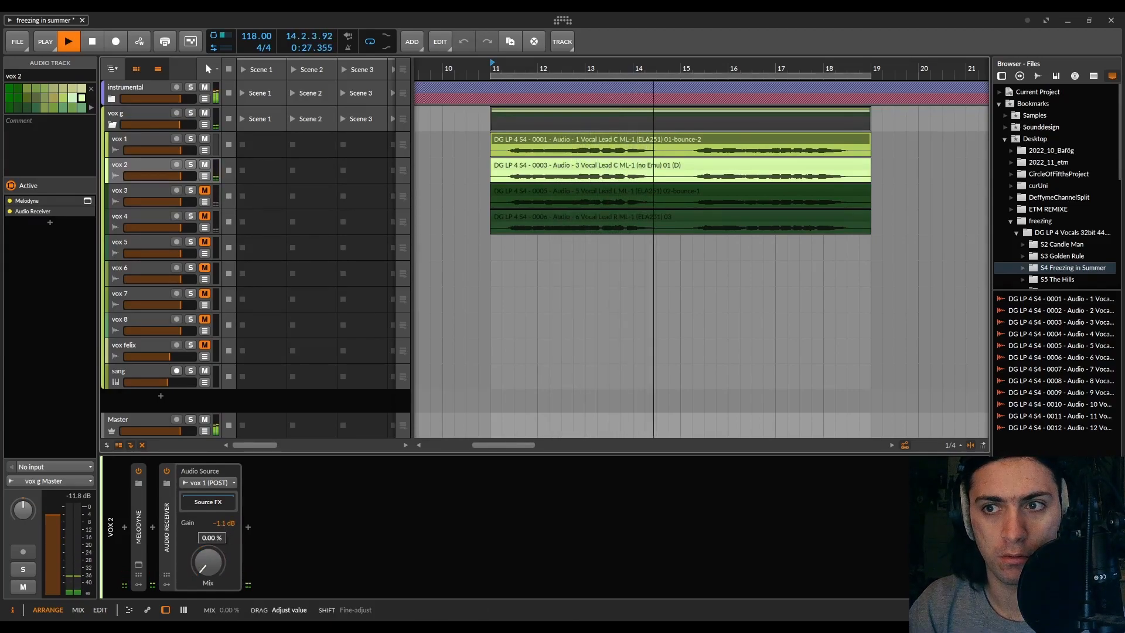
{"action": "left_click_drag", "start_coordinate": [208, 561], "coordinate": [220, 591]}
{"action": "left_click_drag", "start_coordinate": [208, 561], "coordinate": [230, 537]}
{"action": "key", "text": "space"}
{"action": "key", "text": "space"}
{"action": "key", "text": "space"}
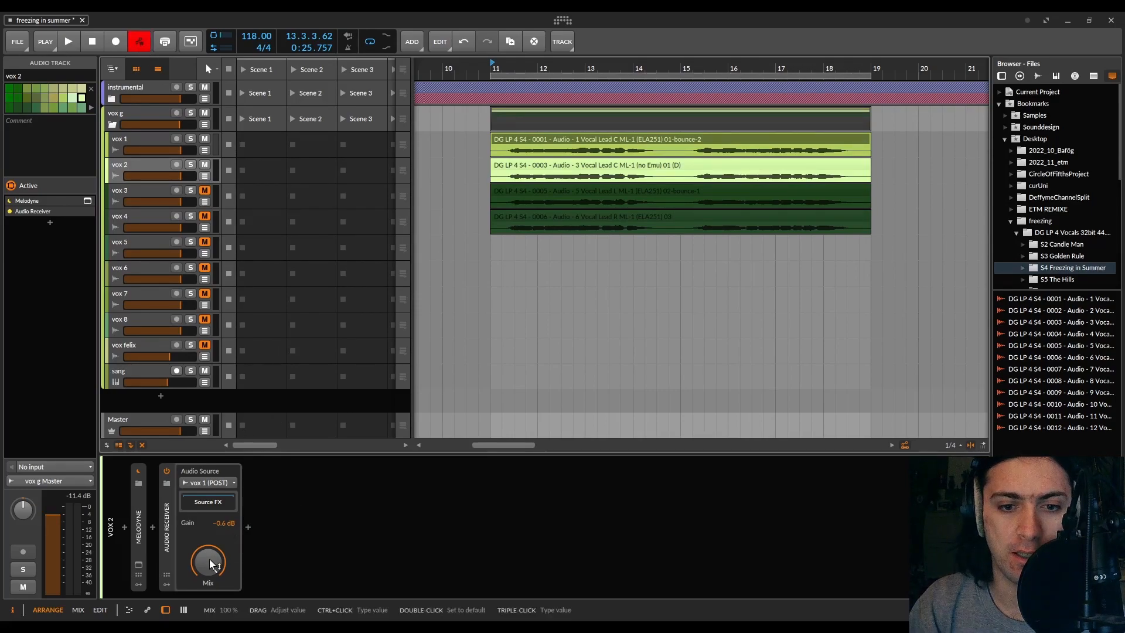
Step: Record a live change of vox 2's Audio Receiver mix as automation during playback
{"action": "key", "text": "space"}
{"action": "left_click_drag", "start_coordinate": [211, 567], "coordinate": [211, 610]}
{"action": "key", "text": "space"}
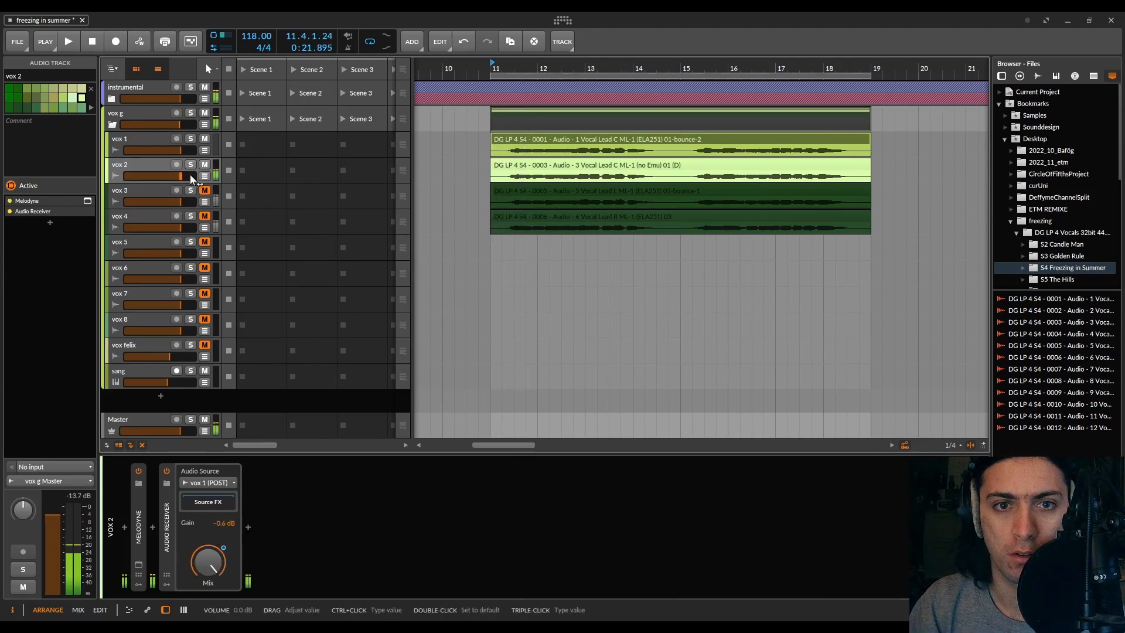
Step: Show vox 2's automation lane, delete the recorded Audio Receiver mix points and add a single 0 % point at 11.3.1.00
{"action": "left_click", "coordinate": [204, 176]}
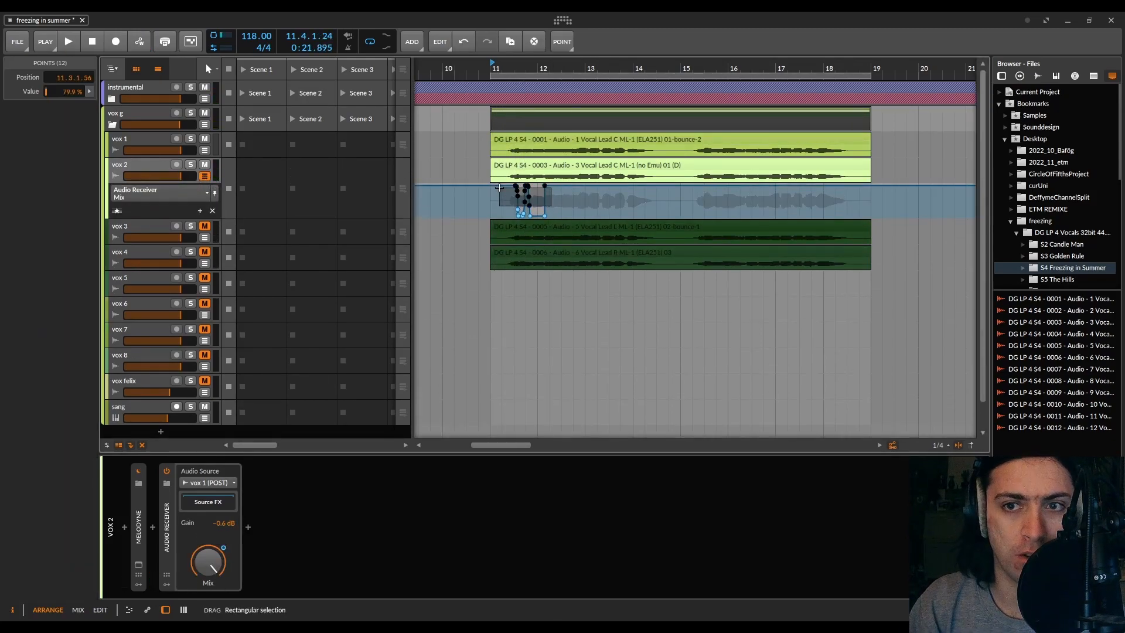
{"action": "key", "text": "Delete"}
{"action": "double_click", "coordinate": [521, 216]}
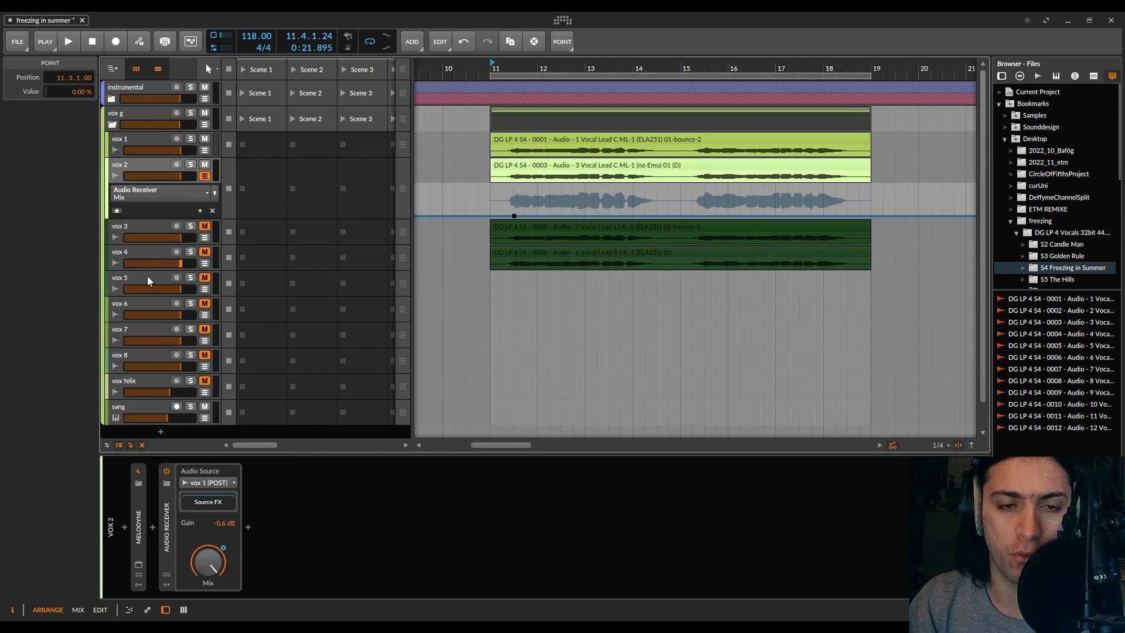
Step: Set the arranger loop region to one bar starting at 11.1.1.00, with playback starting there too
{"action": "left_click", "coordinate": [170, 532]}
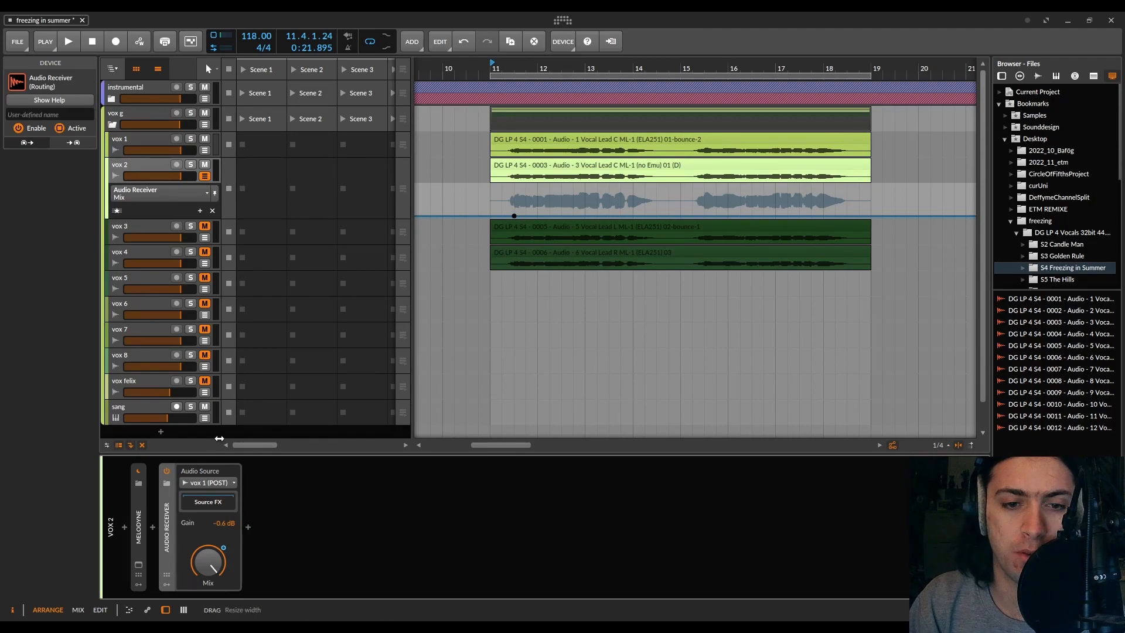
{"action": "left_click", "coordinate": [502, 58]}
{"action": "scroll", "coordinate": [538, 209], "scroll_direction": "down", "scroll_amount": 10}
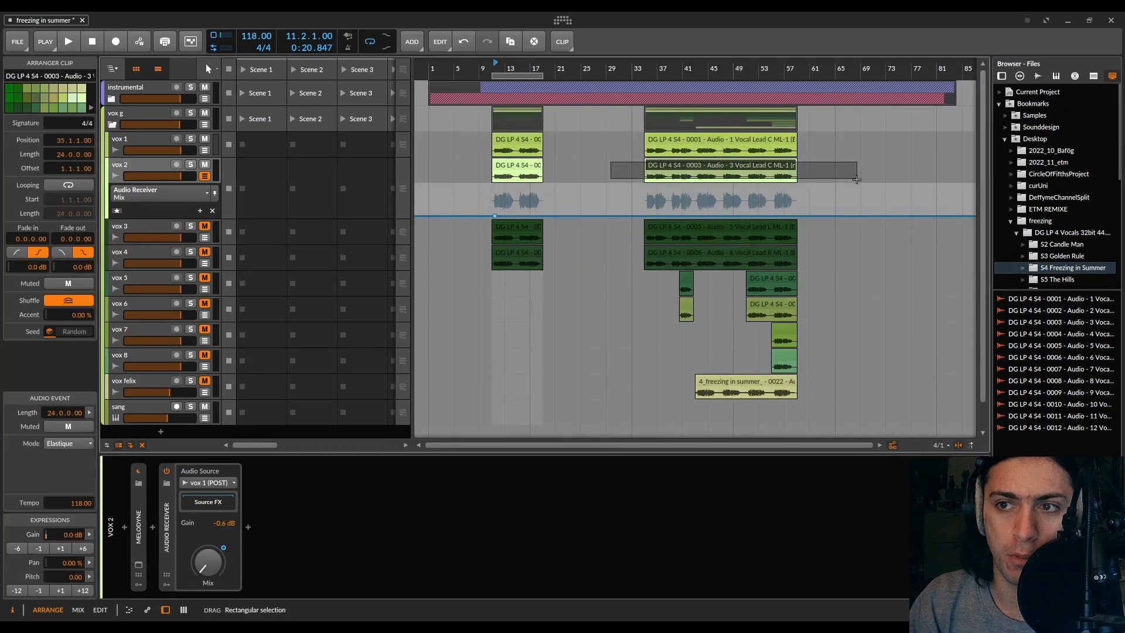
{"action": "left_click", "coordinate": [840, 189]}
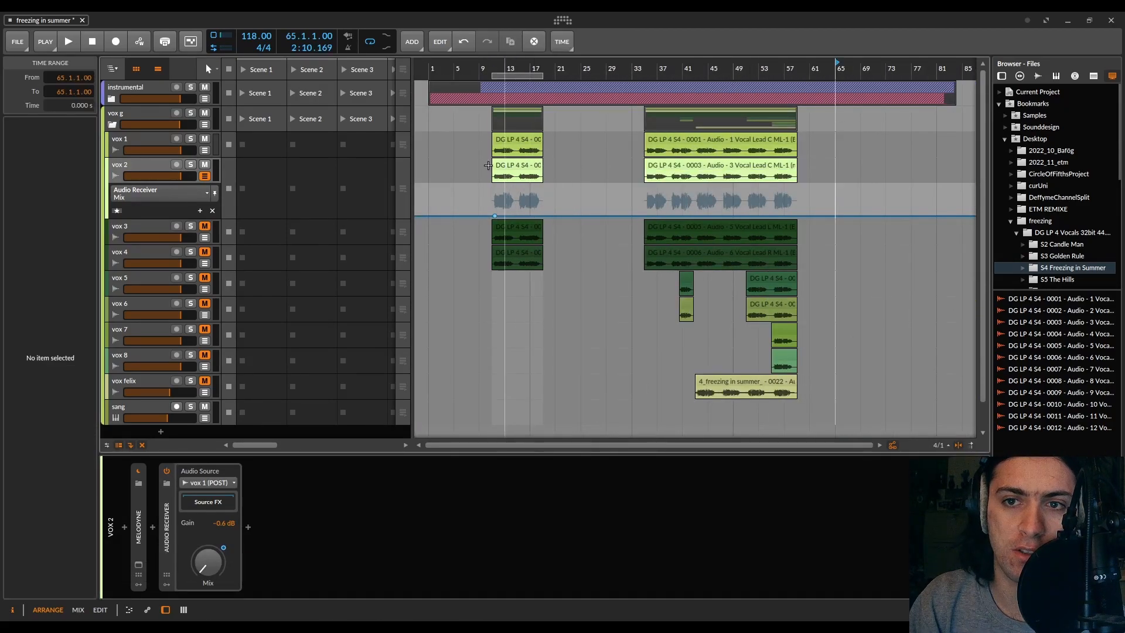
{"action": "left_click", "coordinate": [518, 170]}
{"action": "left_click", "coordinate": [512, 86]}
{"action": "left_click_drag", "start_coordinate": [512, 87], "coordinate": [488, 69]}
{"action": "left_click", "coordinate": [489, 70]}
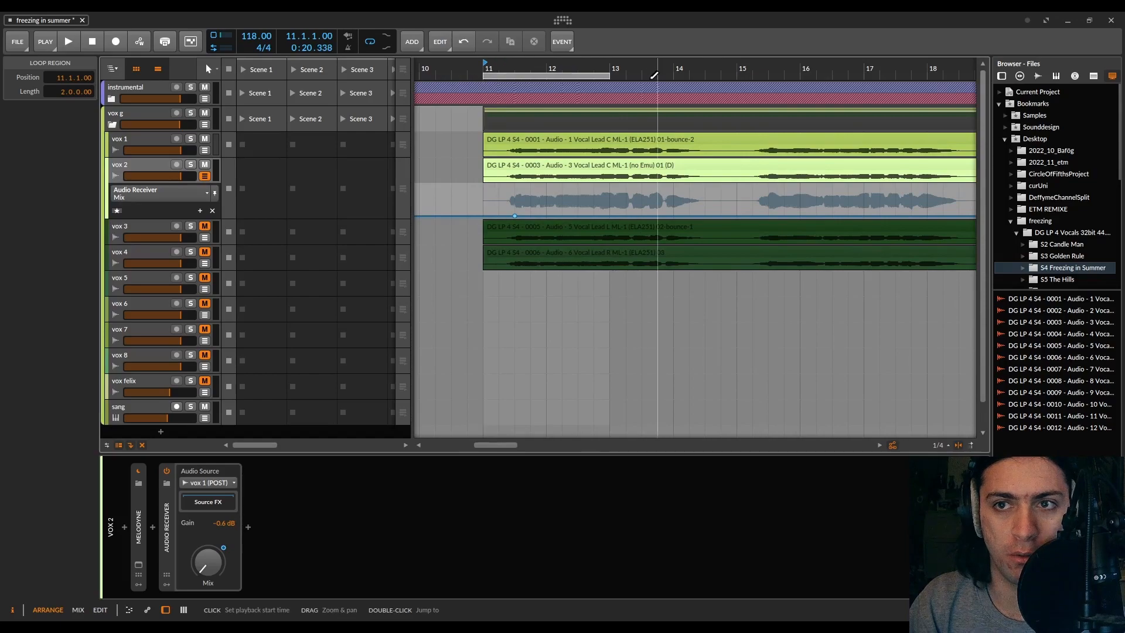
{"action": "left_click_drag", "start_coordinate": [610, 76], "coordinate": [542, 98]}
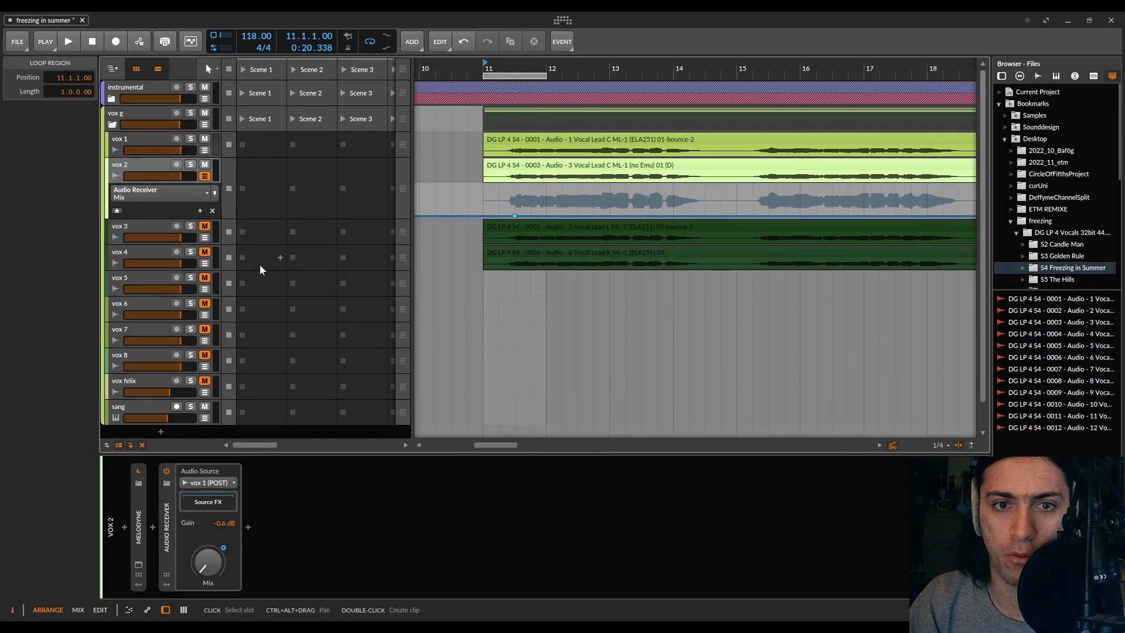
Step: Enlarge vox 2's mix automation lane and raise the point at 11.3.1.00 to 100 % while the loop plays
{"action": "left_click_drag", "start_coordinate": [146, 216], "coordinate": [145, 315]}
{"action": "scroll", "coordinate": [504, 261], "scroll_direction": "up", "scroll_amount": 4}
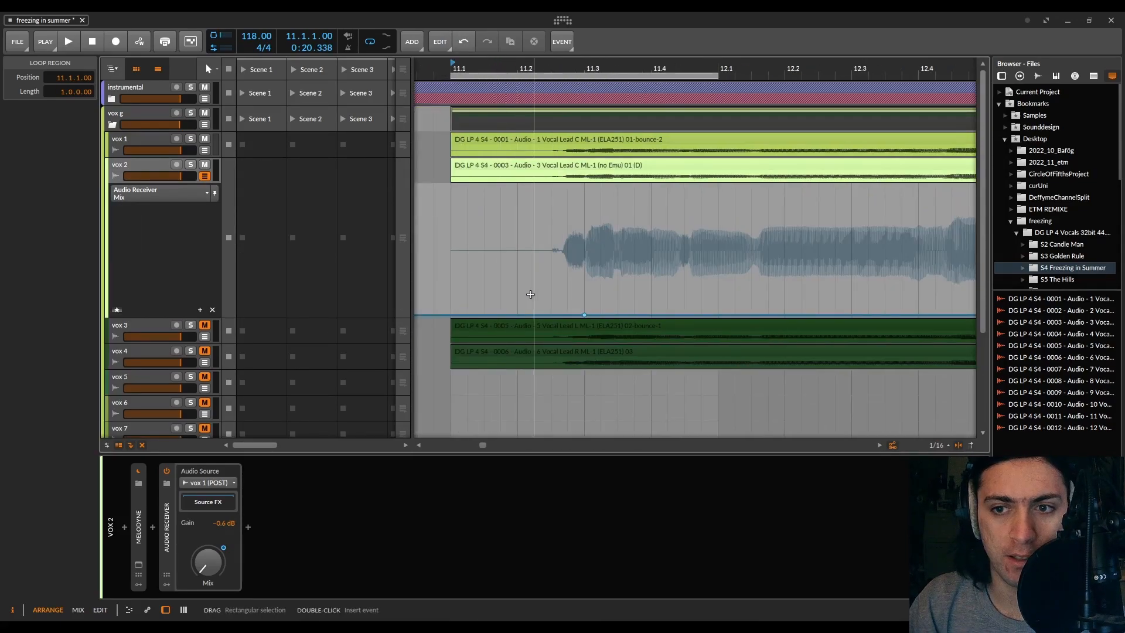
{"action": "key", "text": "space"}
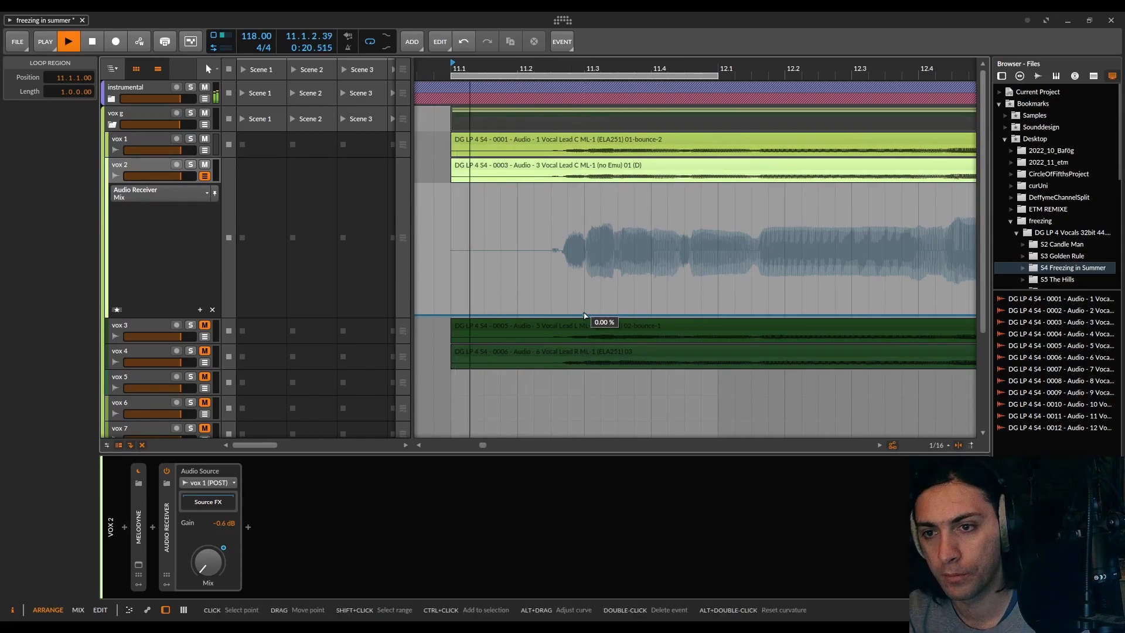
{"action": "left_click", "coordinate": [581, 315]}
{"action": "left_click_drag", "start_coordinate": [584, 317], "coordinate": [584, 185]}
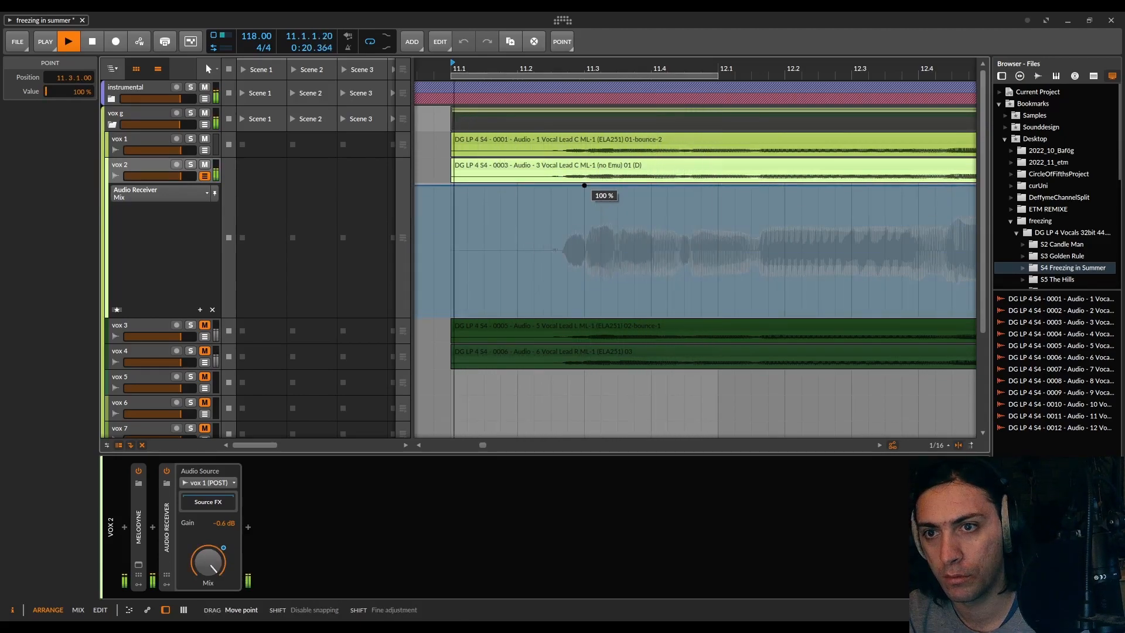
{"action": "mouse_move", "coordinate": [584, 185]}
{"action": "left_mouse_down"}
{"action": "mouse_move", "coordinate": [584, 315]}
{"action": "mouse_move", "coordinate": [584, 185]}
{"action": "left_mouse_up"}
Step: Add a 100 % mix point at 11.4.3.00 and drop the automation to 0 % at 11.4.3.10
{"action": "double_click", "coordinate": [685, 184]}
{"action": "scroll", "coordinate": [686, 187], "scroll_direction": "up", "scroll_amount": 3}
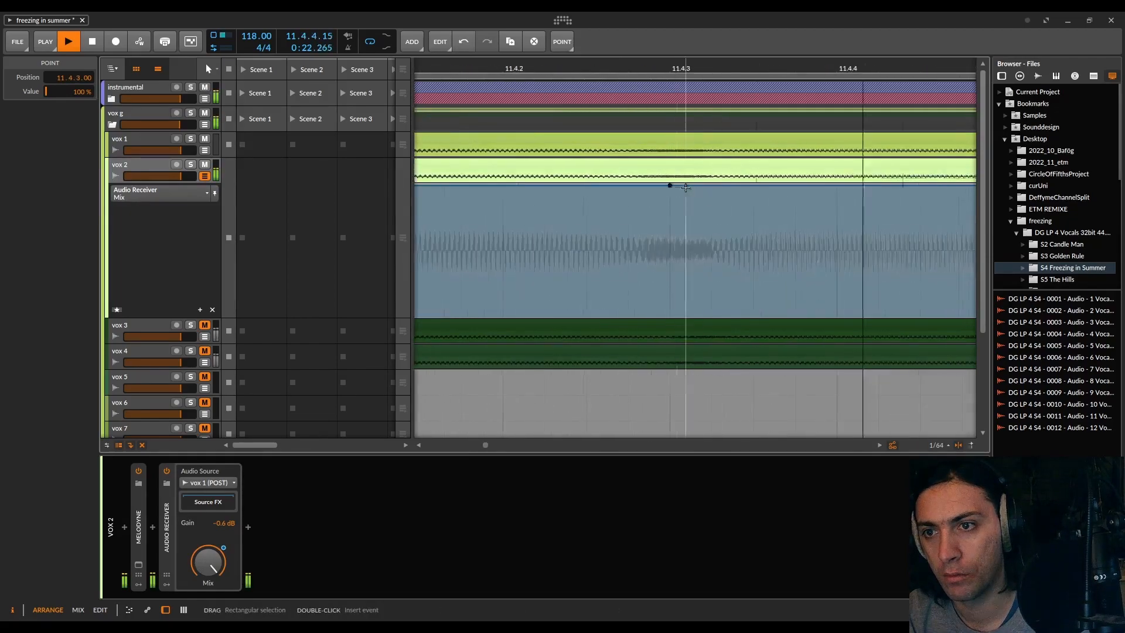
{"action": "left_click_drag", "start_coordinate": [684, 186], "coordinate": [688, 315]}
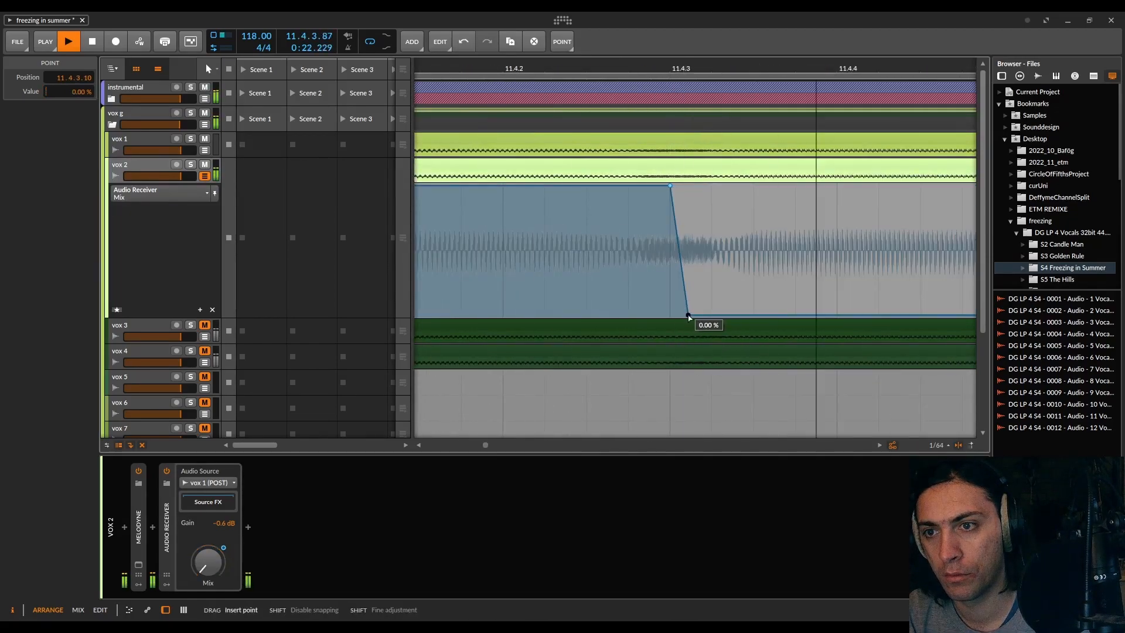
Step: Move the one-bar loop to 11.4.2.00, audition the mix at 100 % past the drop and place the 0 % point at 11.4.3.06
{"action": "scroll", "coordinate": [700, 204], "scroll_direction": "down", "scroll_amount": 3}
{"action": "scroll", "coordinate": [572, 118], "scroll_direction": "right", "scroll_amount": 2}
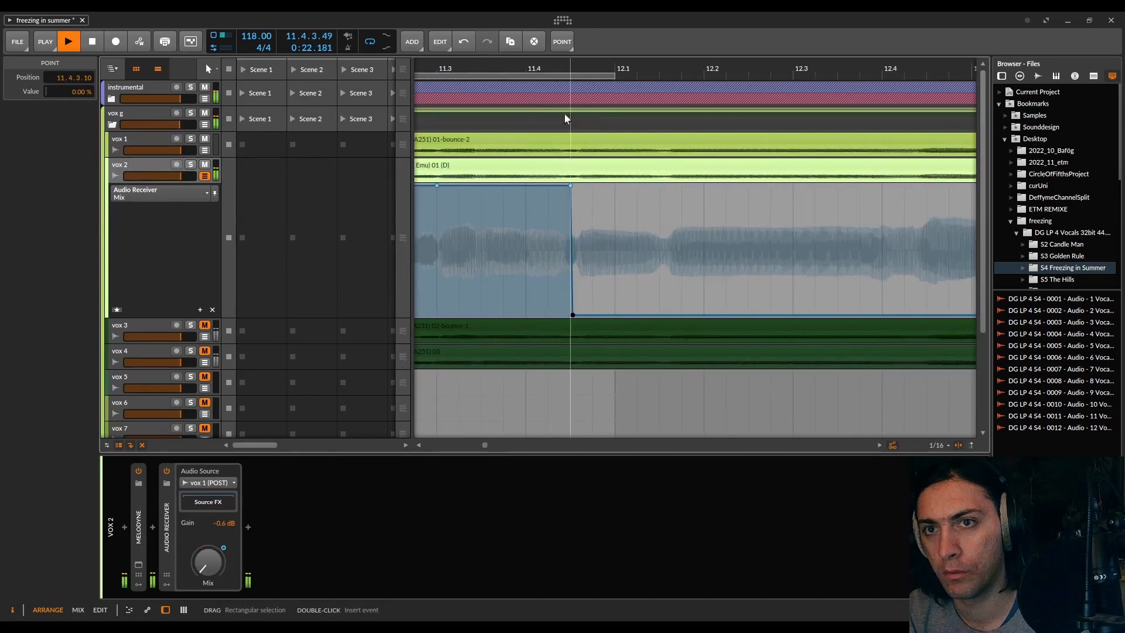
{"action": "left_click_drag", "start_coordinate": [498, 82], "coordinate": [790, 80]}
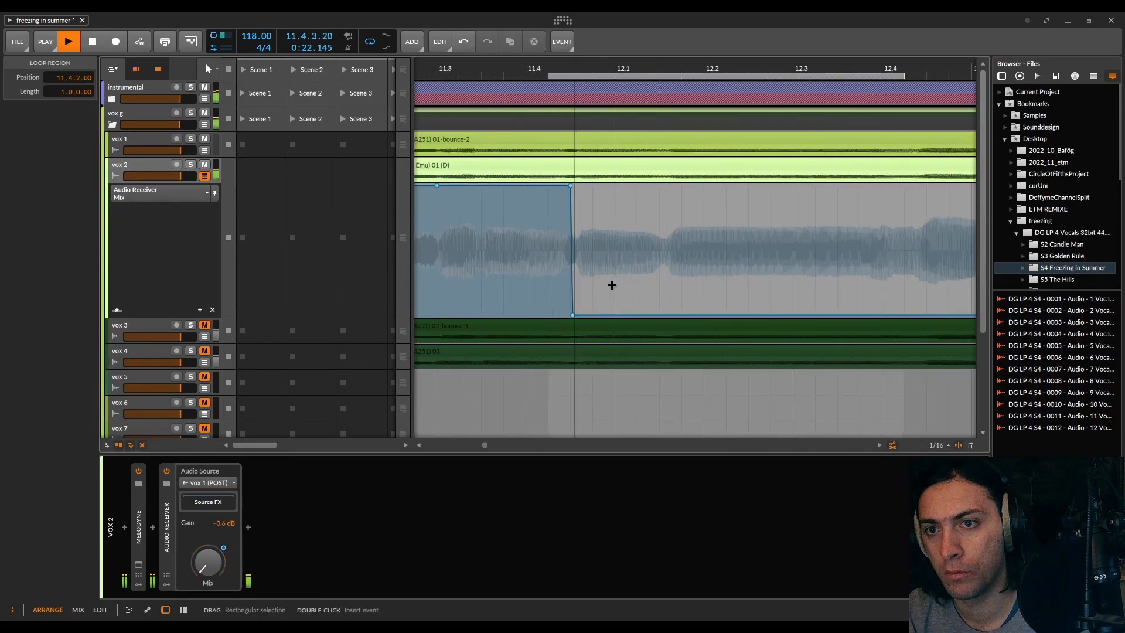
{"action": "left_click_drag", "start_coordinate": [580, 314], "coordinate": [582, 185]}
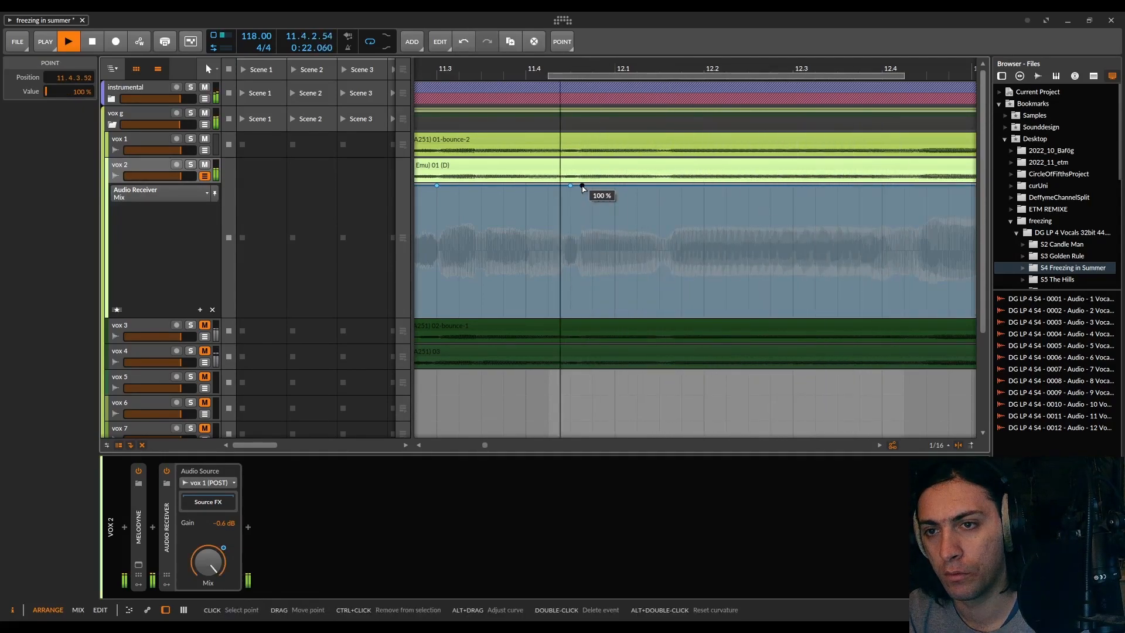
{"action": "left_click_drag", "start_coordinate": [582, 186], "coordinate": [632, 316]}
{"action": "scroll", "coordinate": [568, 312], "scroll_direction": "up", "scroll_amount": 3}
{"action": "scroll", "coordinate": [630, 270], "scroll_direction": "down", "scroll_amount": 4}
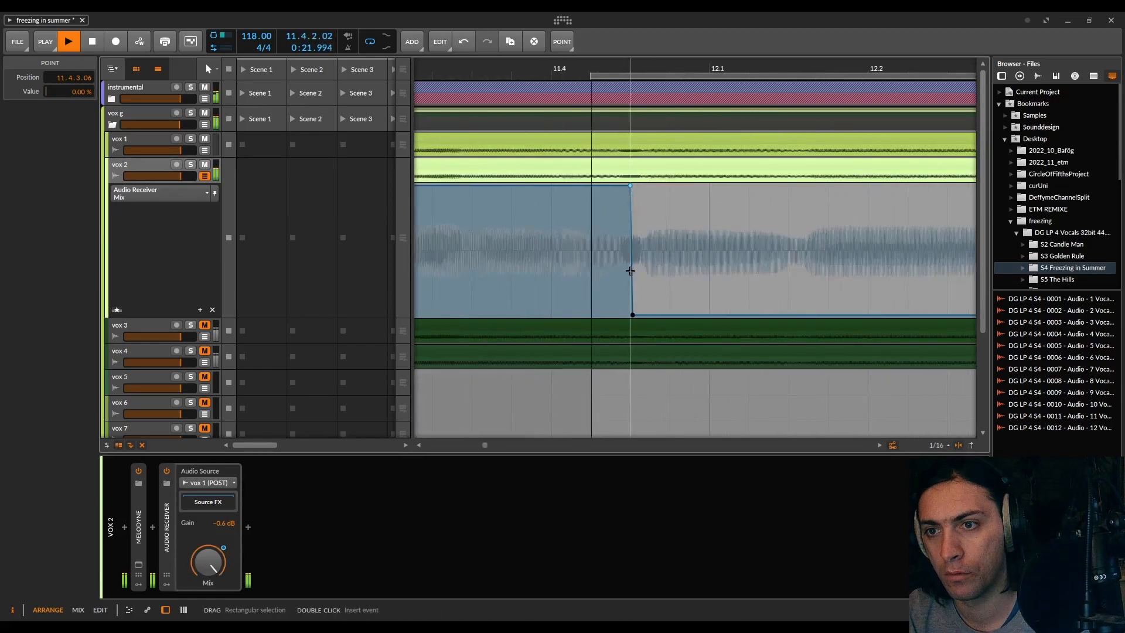
Step: Move the one-bar loop to 12.3.1.00 and raise the mix automation from 0 % to 100 % at 12.4.2.00, comparing both values
{"action": "scroll", "coordinate": [630, 270], "scroll_direction": "right", "scroll_amount": 3}
{"action": "scroll", "coordinate": [630, 270], "scroll_direction": "down", "scroll_amount": 3}
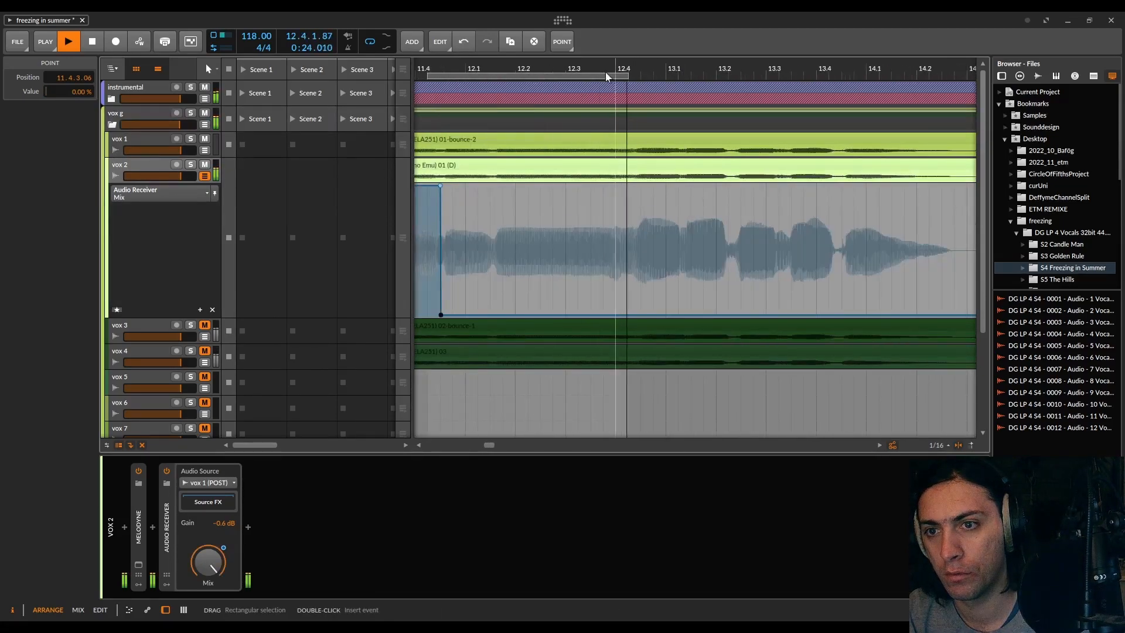
{"action": "left_click_drag", "start_coordinate": [516, 76], "coordinate": [662, 78]}
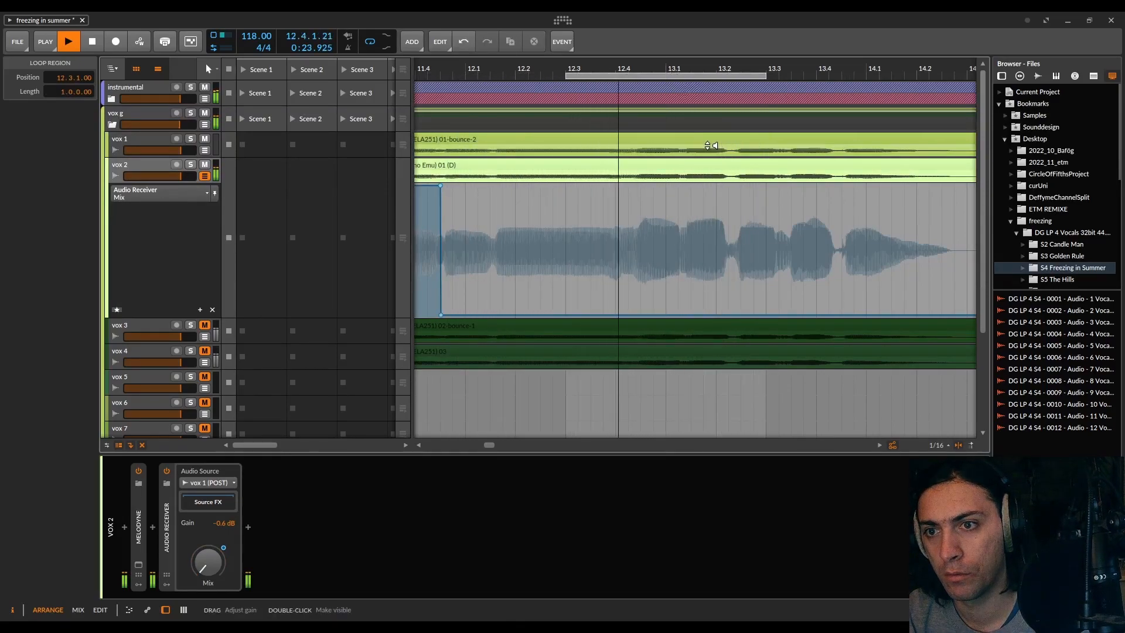
{"action": "left_click_drag", "start_coordinate": [627, 314], "coordinate": [629, 187]}
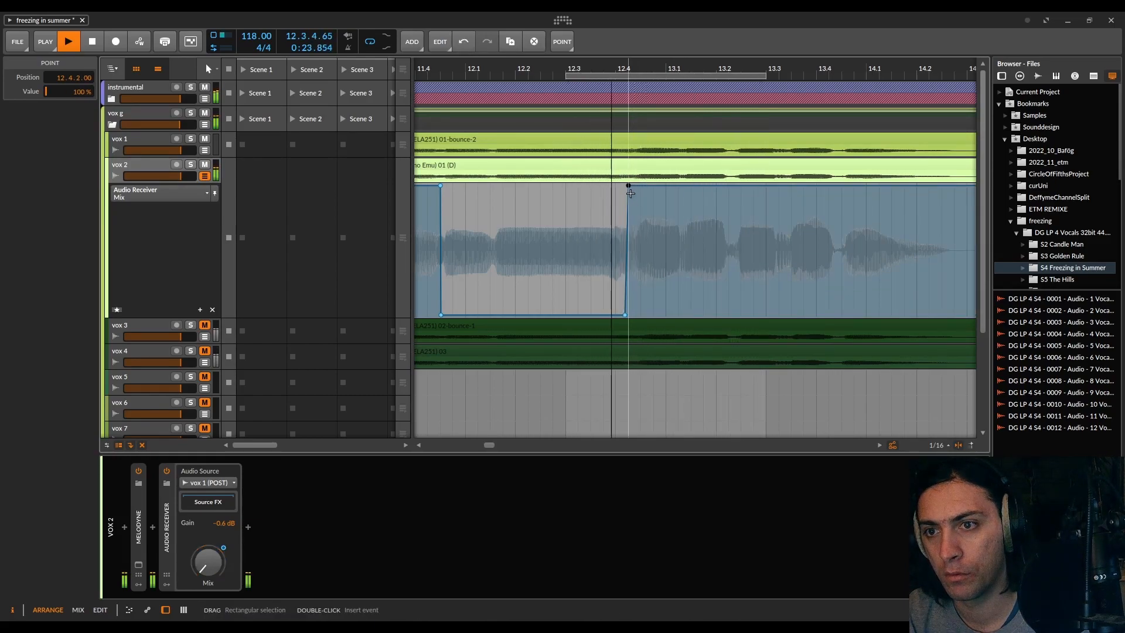
{"action": "left_click_drag", "start_coordinate": [628, 186], "coordinate": [627, 315]}
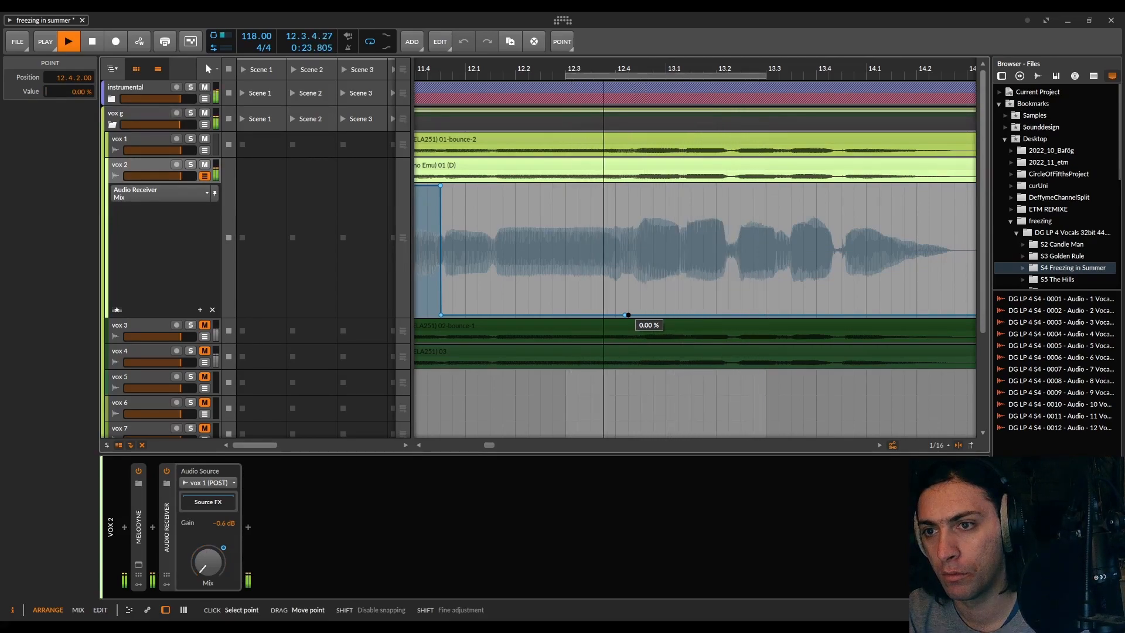
{"action": "left_click_drag", "start_coordinate": [627, 315], "coordinate": [628, 186]}
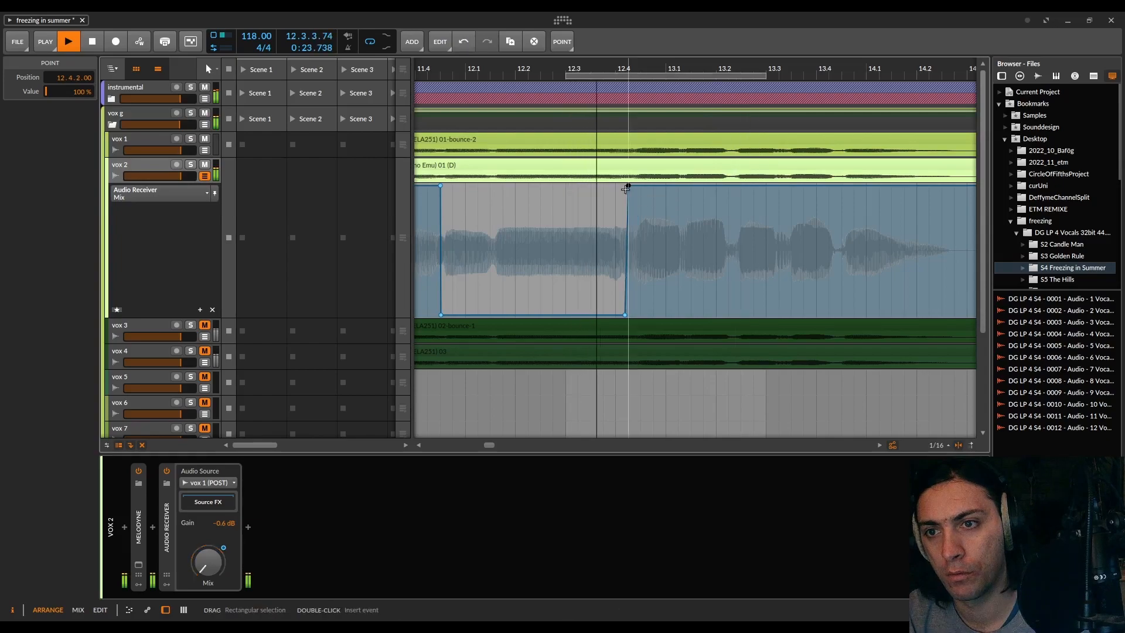
Step: Fine-tune the mix rise by moving the 100 % point to 12.4.2.31 and the 0 % point to 12.4.1.86
{"action": "scroll", "coordinate": [628, 186], "scroll_direction": "up", "scroll_amount": 3}
{"action": "left_click_drag", "start_coordinate": [640, 187], "coordinate": [661, 186]}
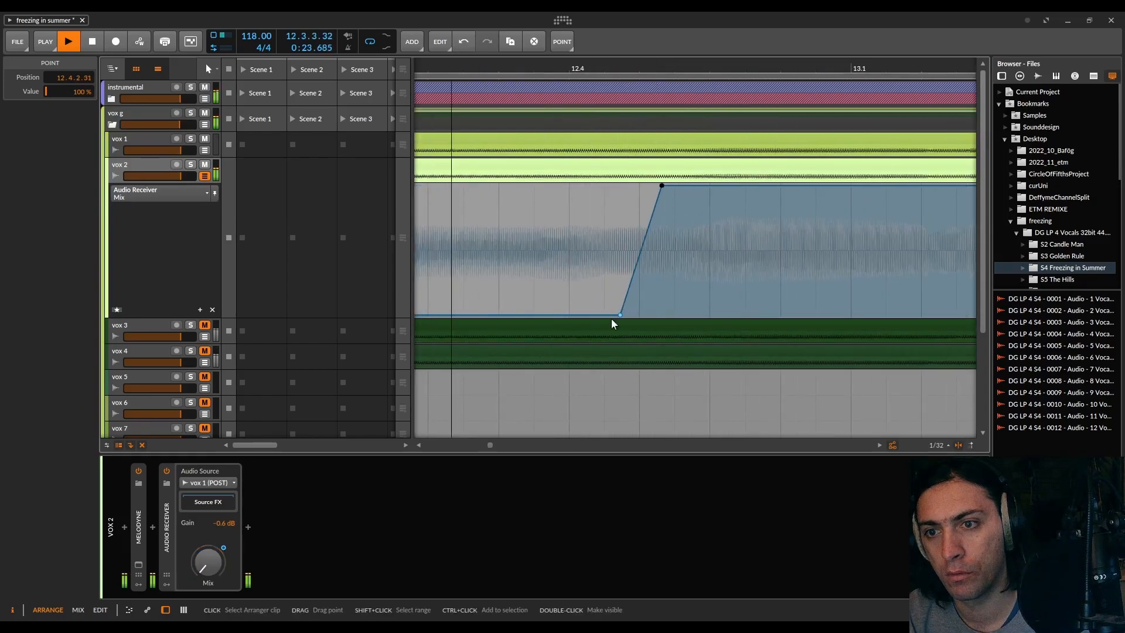
{"action": "left_click_drag", "start_coordinate": [621, 315], "coordinate": [637, 315]}
{"action": "scroll", "coordinate": [661, 269], "scroll_direction": "down", "scroll_amount": 3}
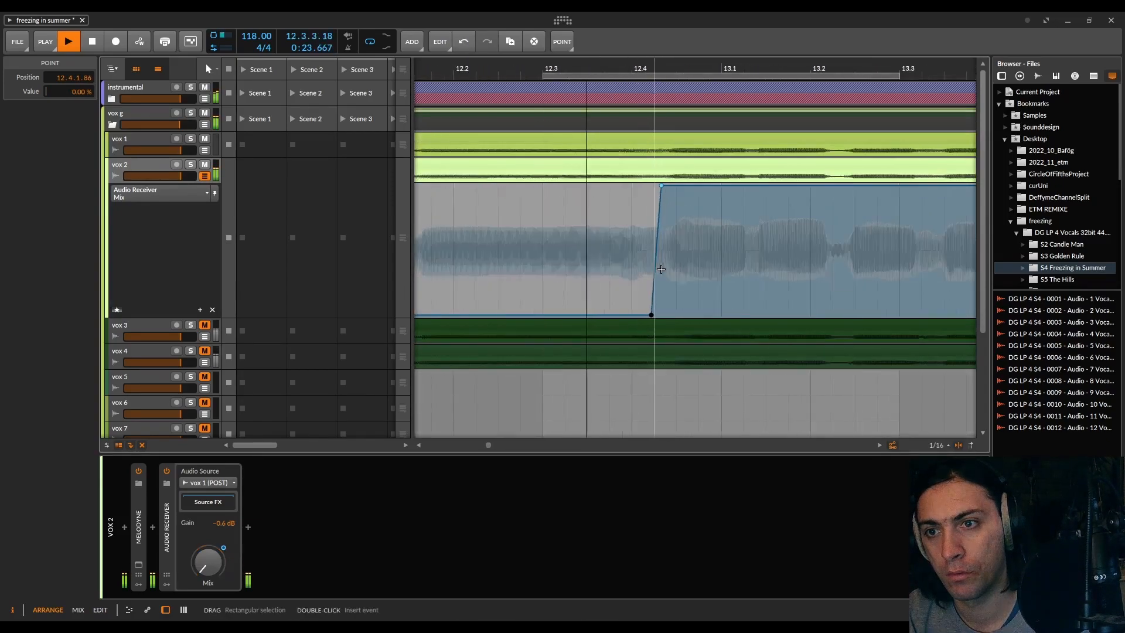
Step: Loop bar 13, try a mix drop at 13.2.2.45, and instead drop from 100 % at 13.3.2.16 to 0 % at 13.3.3.00
{"action": "scroll", "coordinate": [661, 269], "scroll_direction": "down", "scroll_amount": 5}
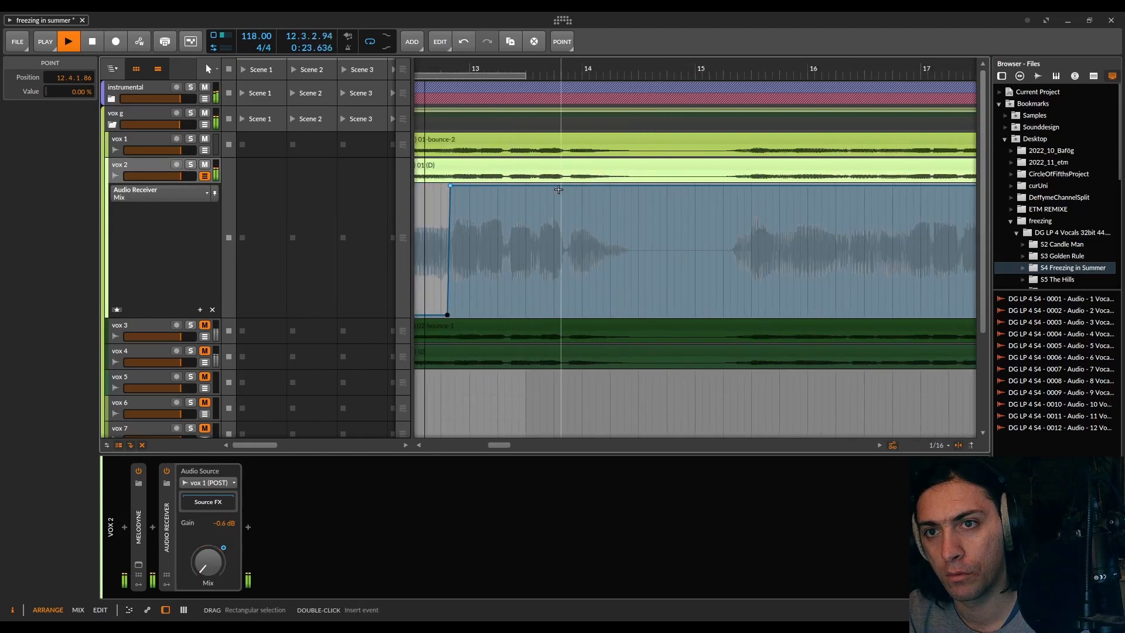
{"action": "left_click_drag", "start_coordinate": [499, 73], "coordinate": [555, 100]}
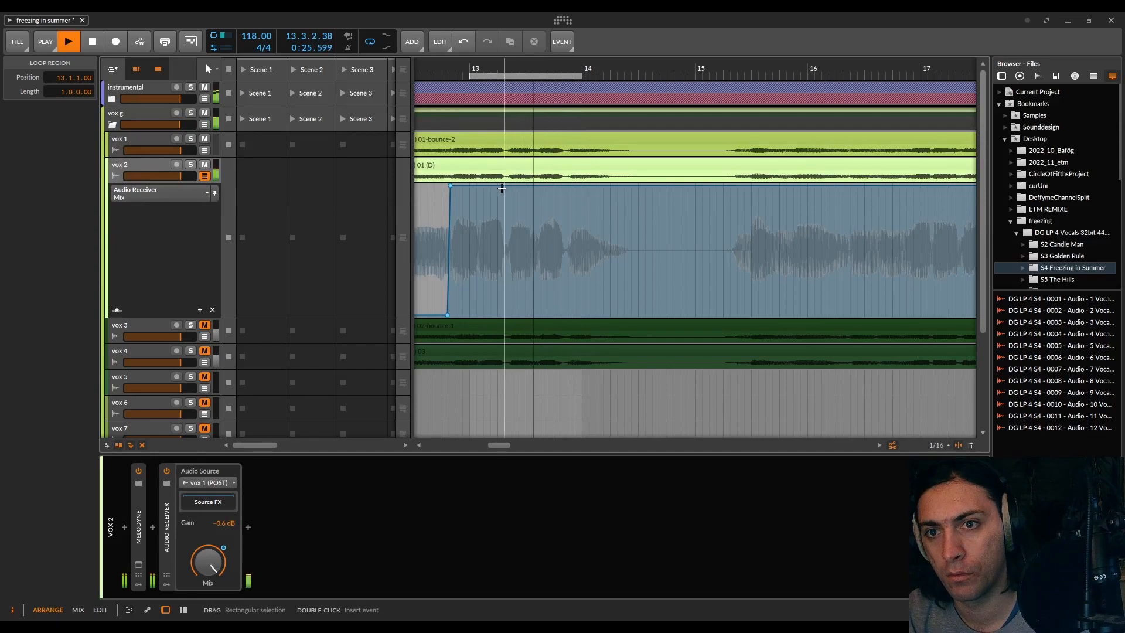
{"action": "scroll", "coordinate": [503, 189], "scroll_direction": "up", "scroll_amount": 4}
{"action": "left_click", "coordinate": [522, 186]}
{"action": "left_click_drag", "start_coordinate": [522, 186], "coordinate": [531, 317]}
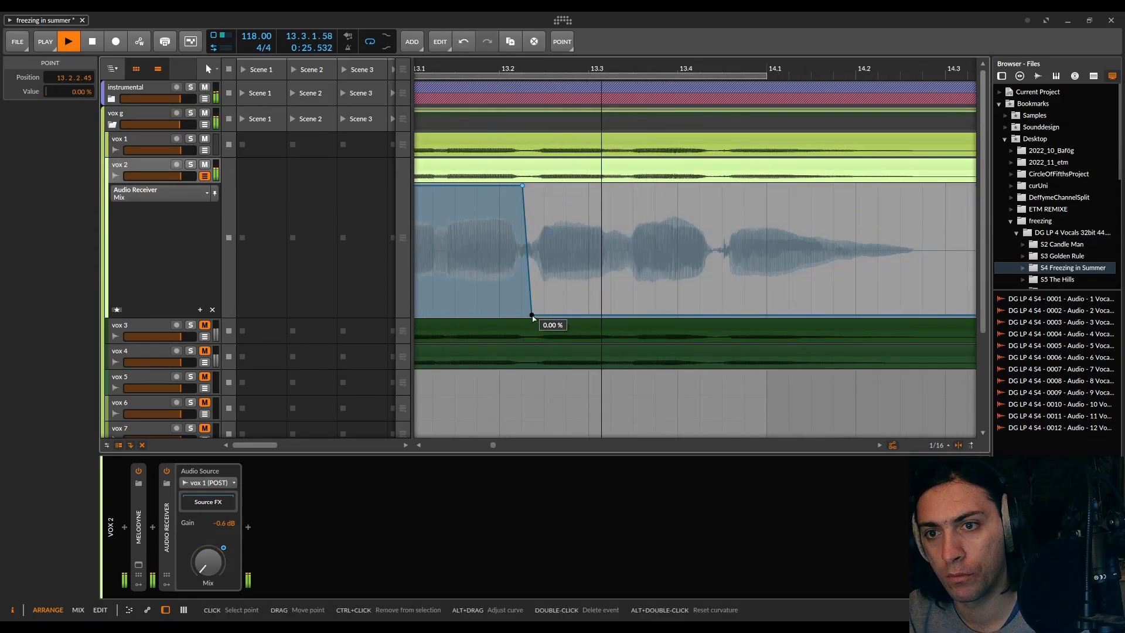
{"action": "left_click_drag", "start_coordinate": [532, 317], "coordinate": [531, 186]}
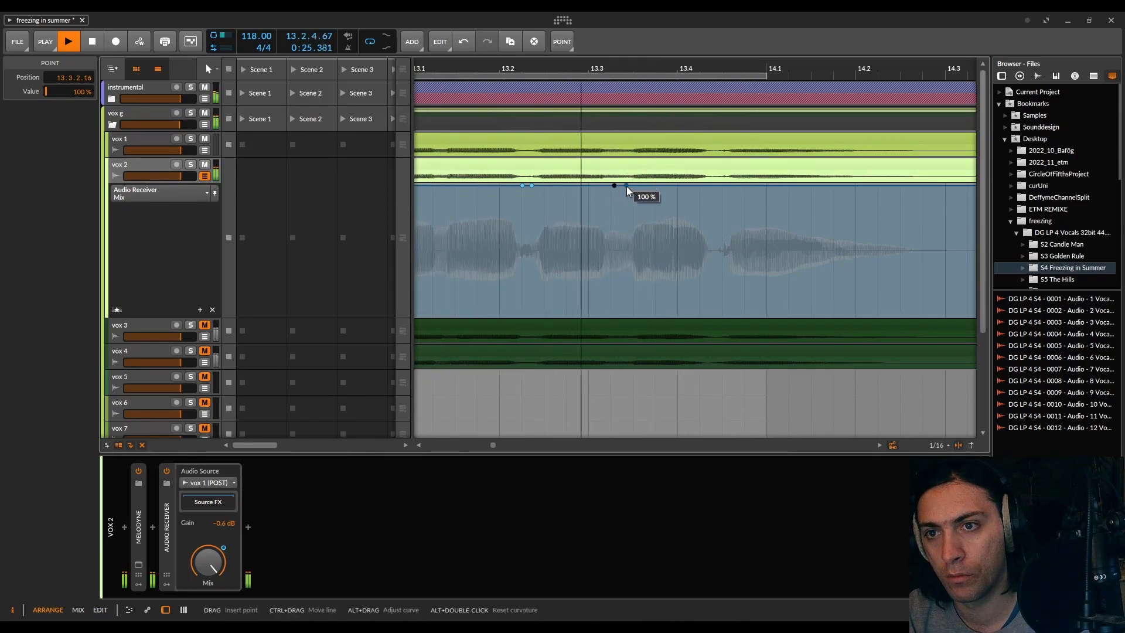
{"action": "left_click_drag", "start_coordinate": [627, 187], "coordinate": [632, 315]}
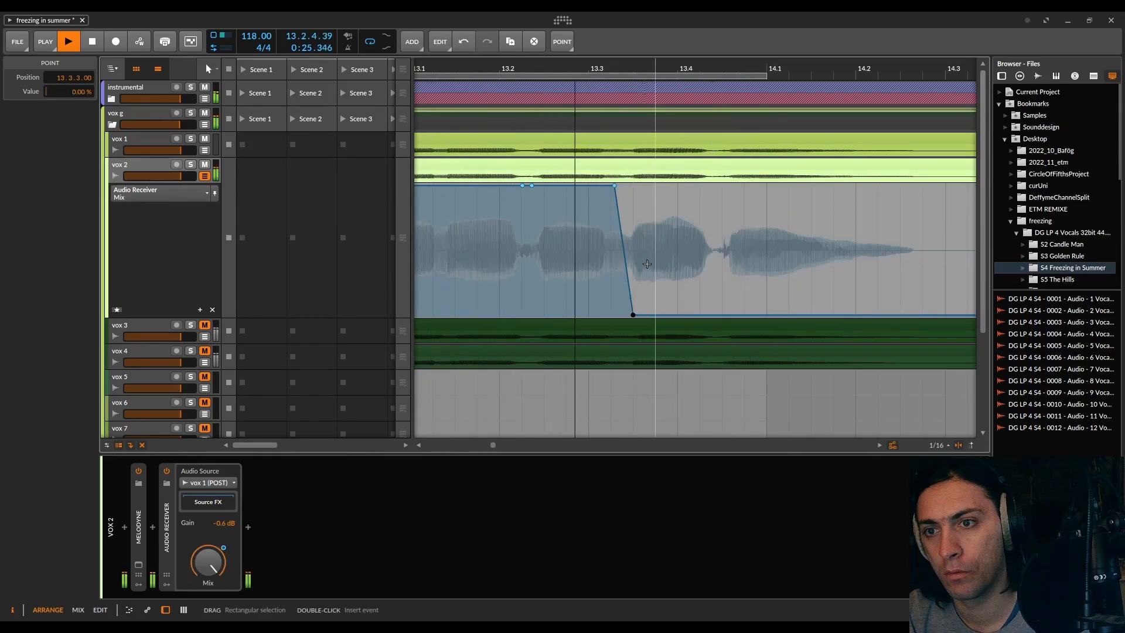
Step: Move the bar 13 mix drop so it reaches 0 % at 13.4.3.00 and remove the redundant 100 % points before it
{"action": "scroll", "coordinate": [633, 281], "scroll_direction": "up", "scroll_amount": 3}
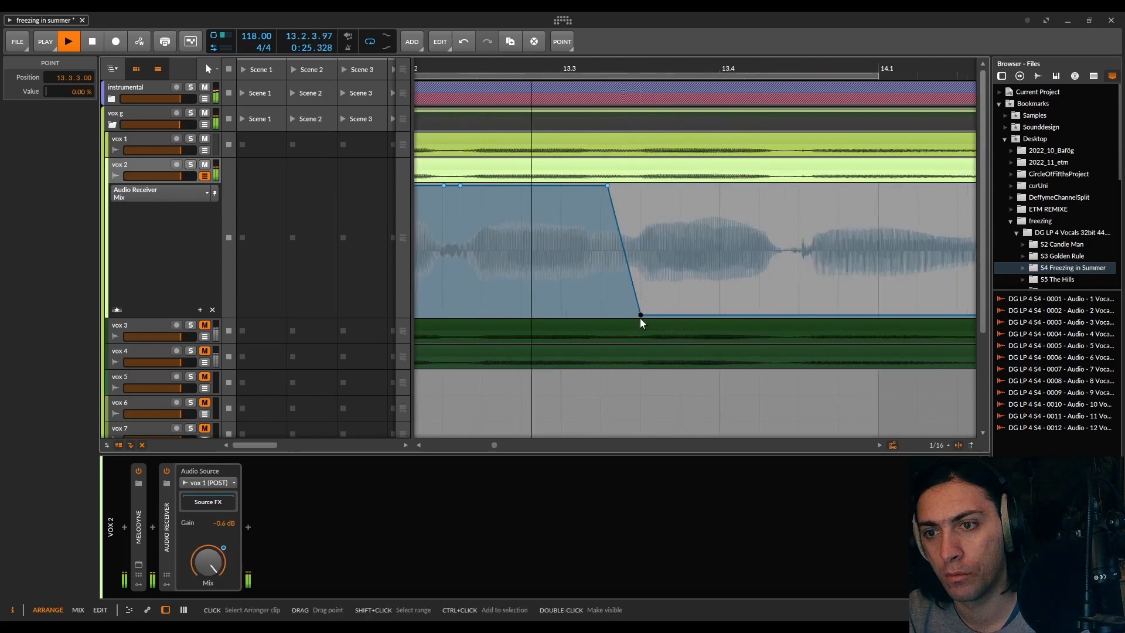
{"action": "left_click_drag", "start_coordinate": [641, 317], "coordinate": [613, 186]}
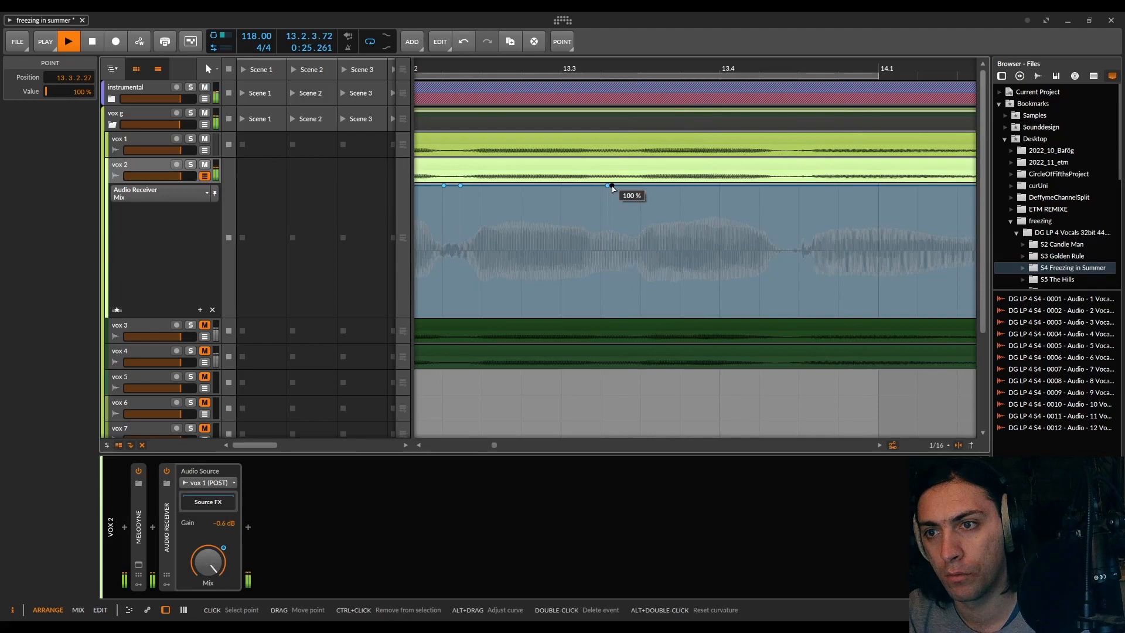
{"action": "left_click", "coordinate": [787, 186]}
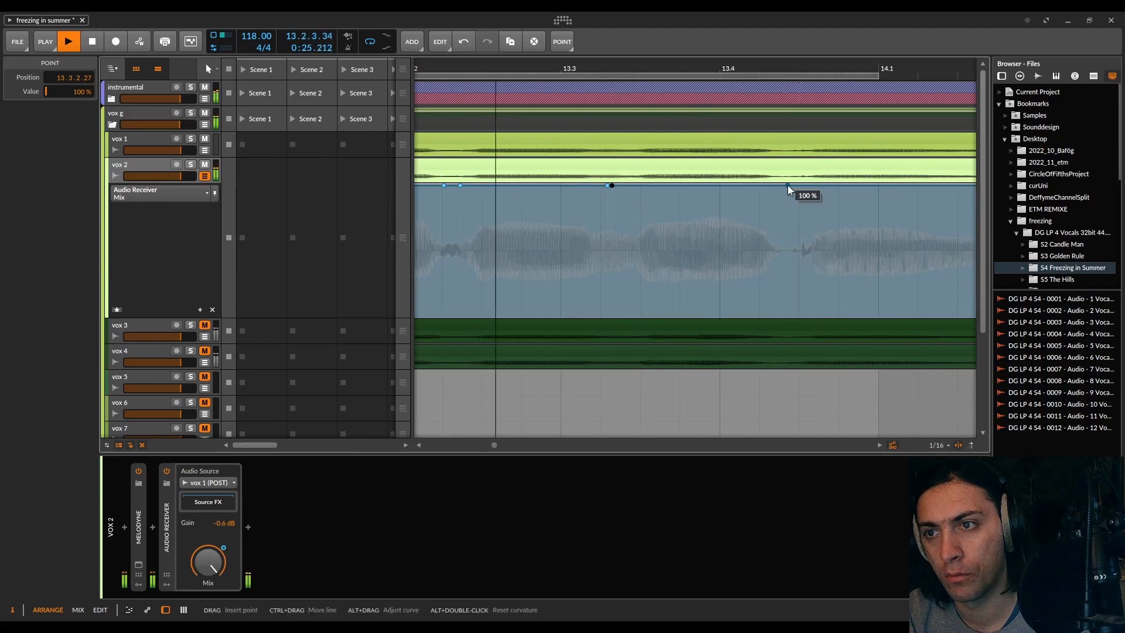
{"action": "left_click_drag", "start_coordinate": [795, 184], "coordinate": [799, 315]}
{"action": "left_click_drag", "start_coordinate": [648, 70], "coordinate": [650, 315]}
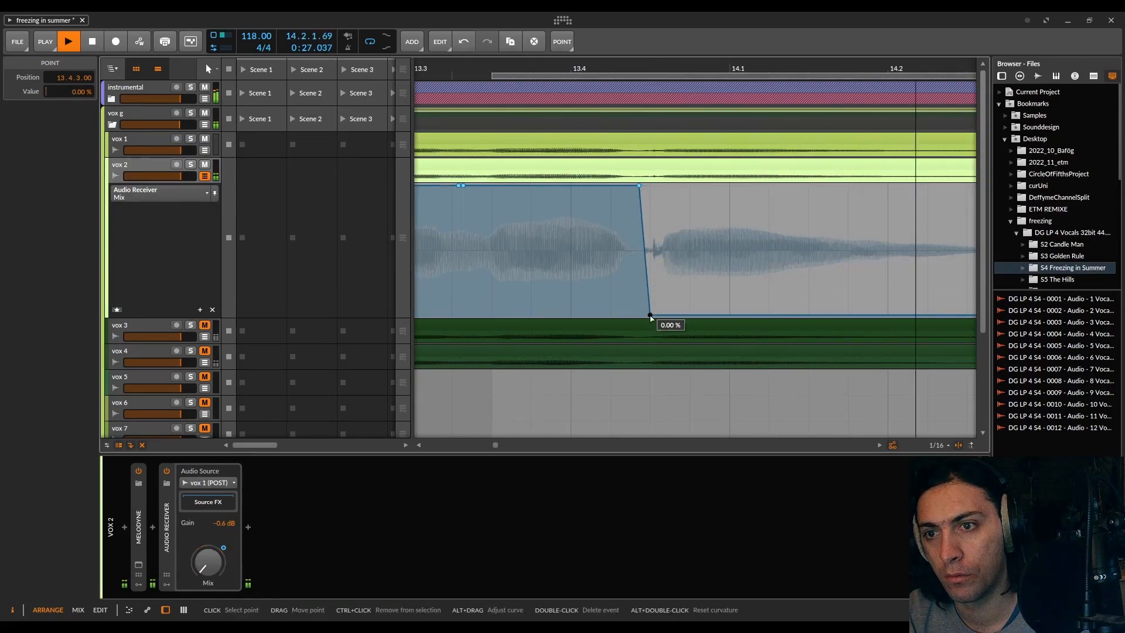
{"action": "scroll", "coordinate": [651, 316], "scroll_direction": "down", "scroll_amount": 3}
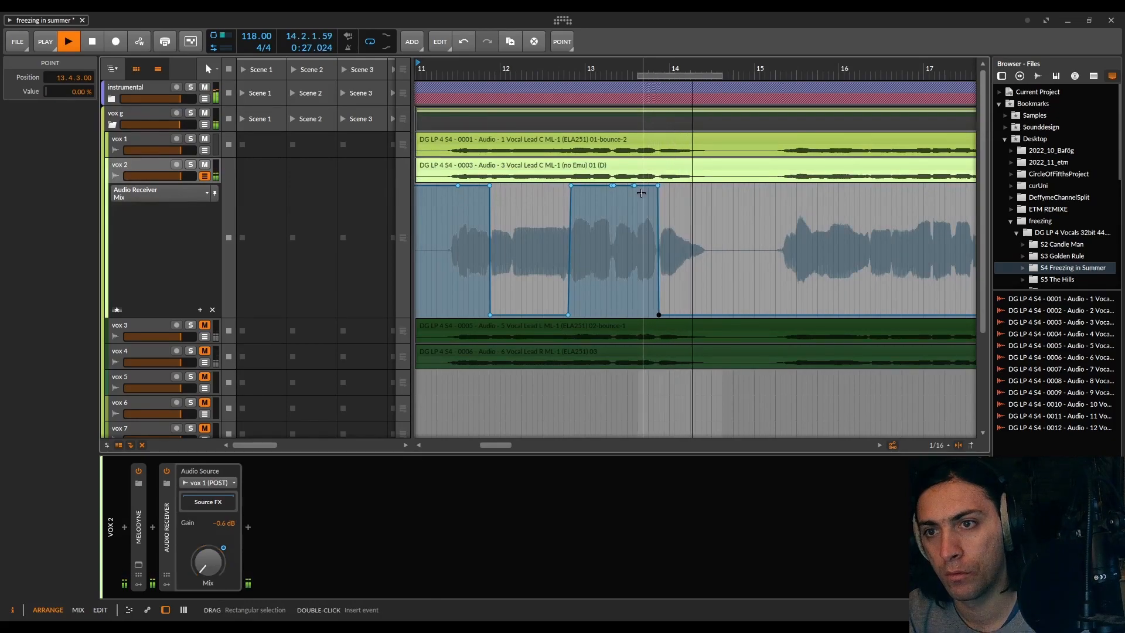
{"action": "left_click", "coordinate": [597, 186]}
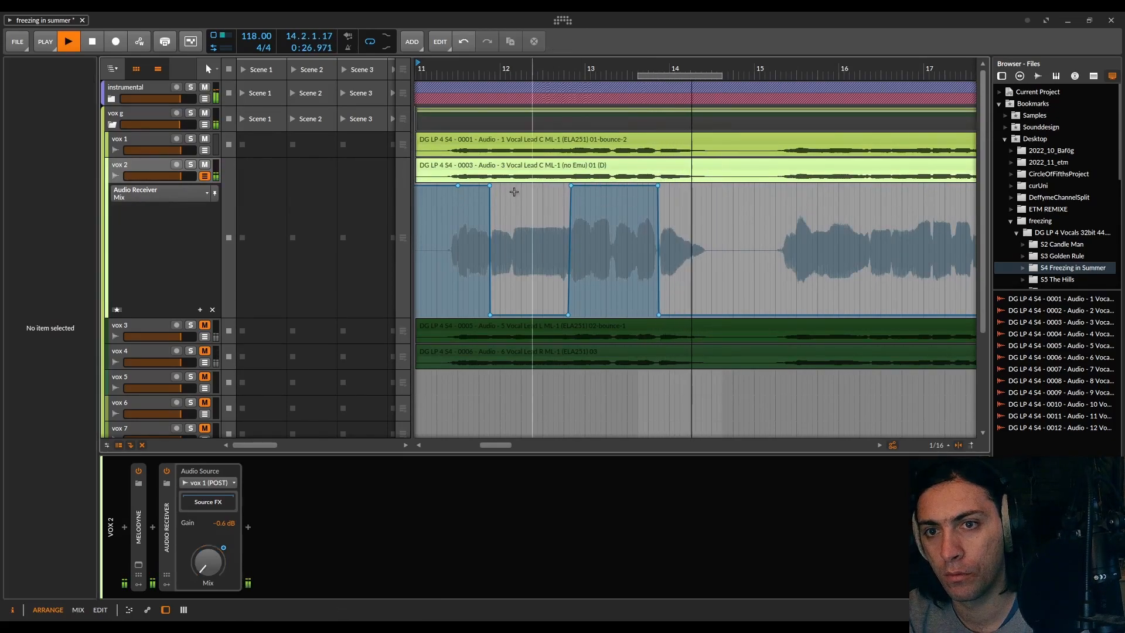
Step: Move the one-bar loop to 15.1.1.00 and raise the vox 2 mix automation from 0 % to 100 % at 15.2.1.00
{"action": "scroll", "coordinate": [536, 238], "scroll_direction": "down", "scroll_amount": 4}
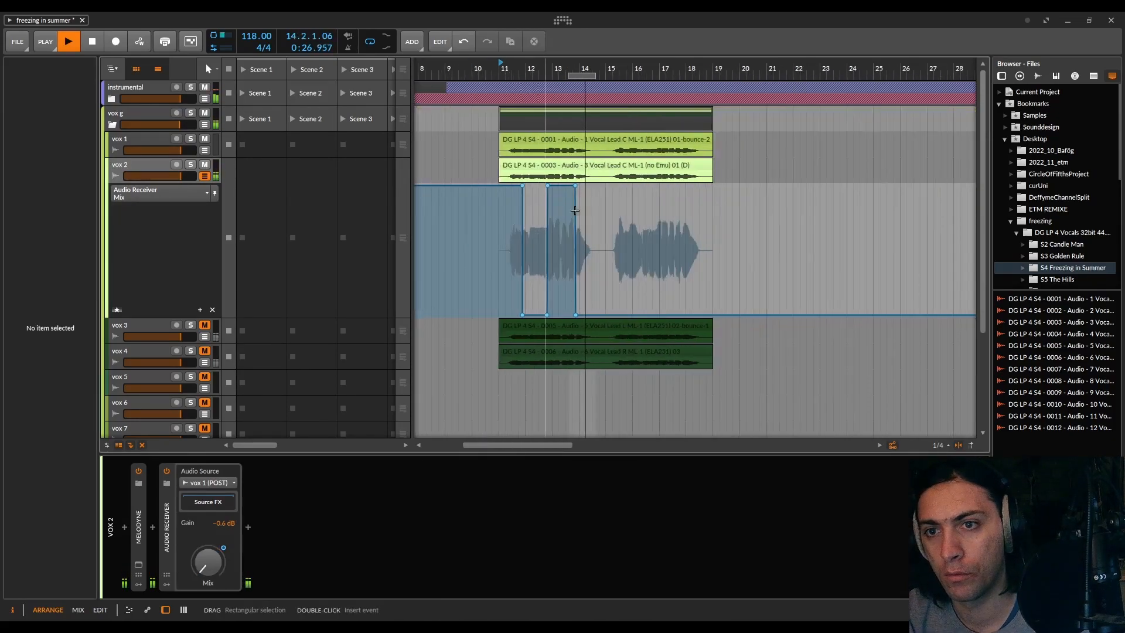
{"action": "left_click", "coordinate": [627, 77]}
{"action": "scroll", "coordinate": [624, 85], "scroll_direction": "up", "scroll_amount": 4}
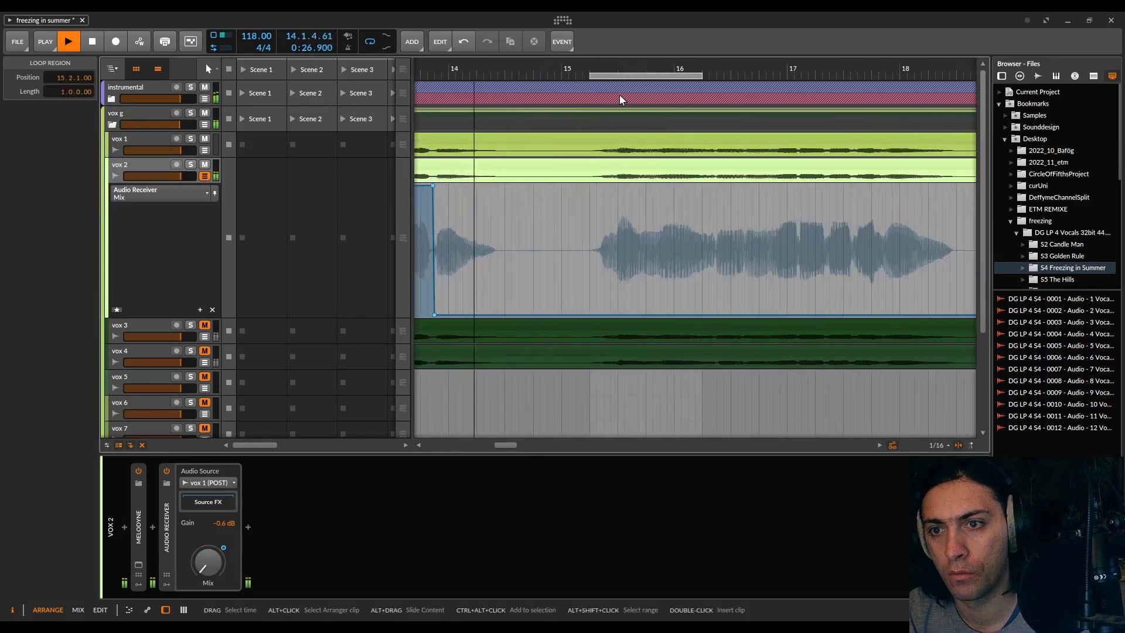
{"action": "left_click_drag", "start_coordinate": [627, 77], "coordinate": [603, 81]}
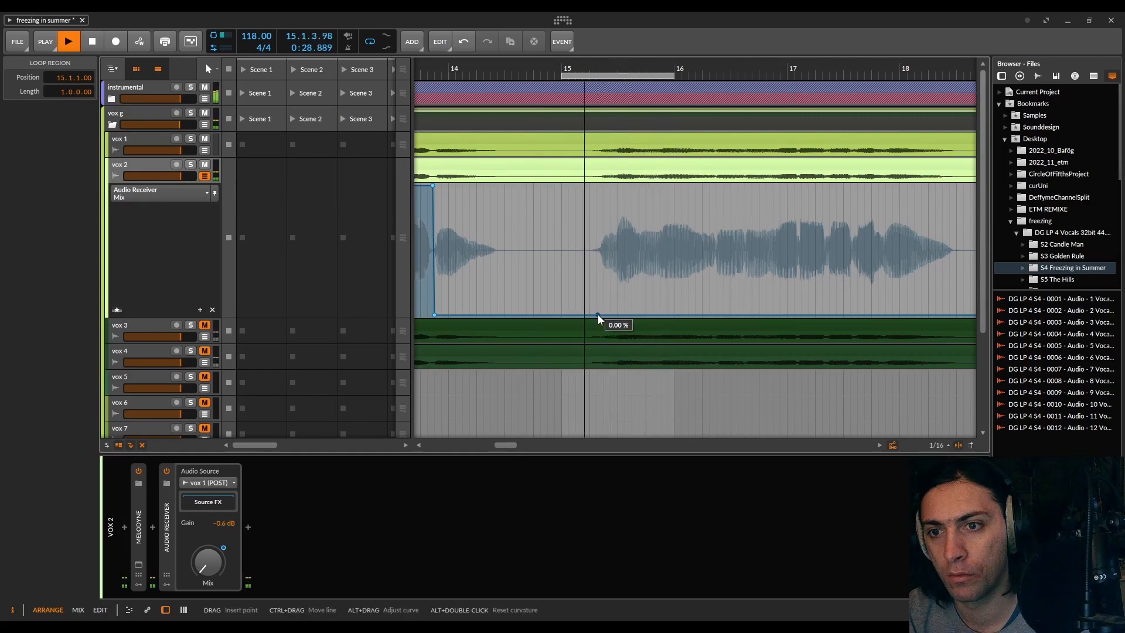
{"action": "left_click_drag", "start_coordinate": [587, 314], "coordinate": [590, 186]}
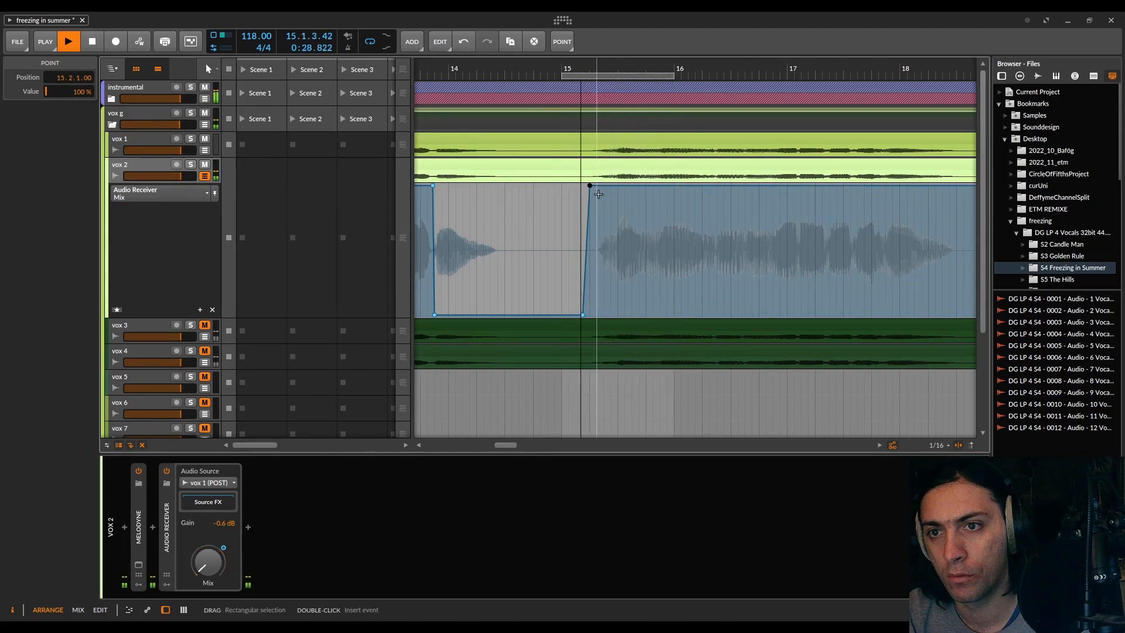
Step: Try a mix dip from 100 % at 15.2.4.52 to 0 % at 15.3.1.00, returning to 100 % at 15.3.3.00
{"action": "scroll", "coordinate": [606, 221], "scroll_direction": "up", "scroll_amount": 3}
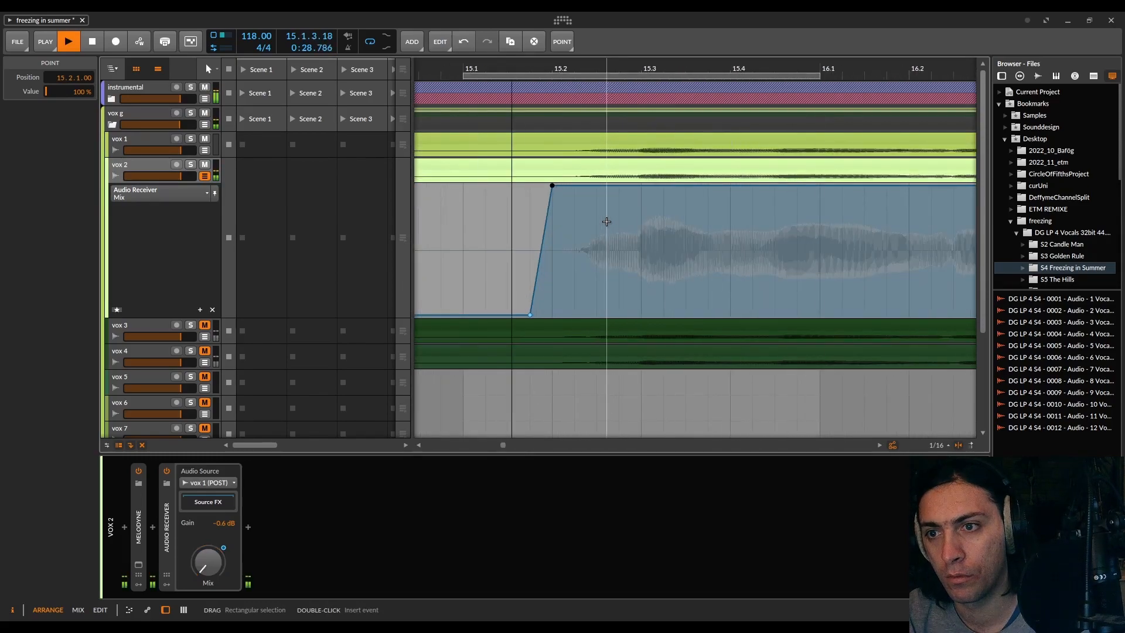
{"action": "left_click", "coordinate": [638, 185]}
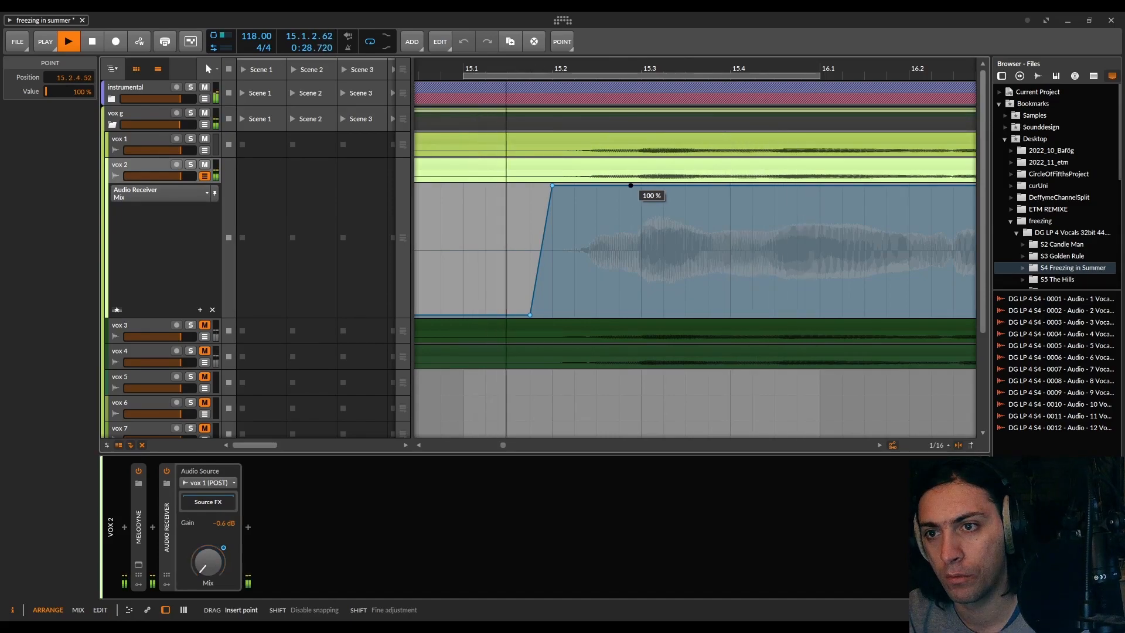
{"action": "left_click_drag", "start_coordinate": [641, 186], "coordinate": [641, 315]}
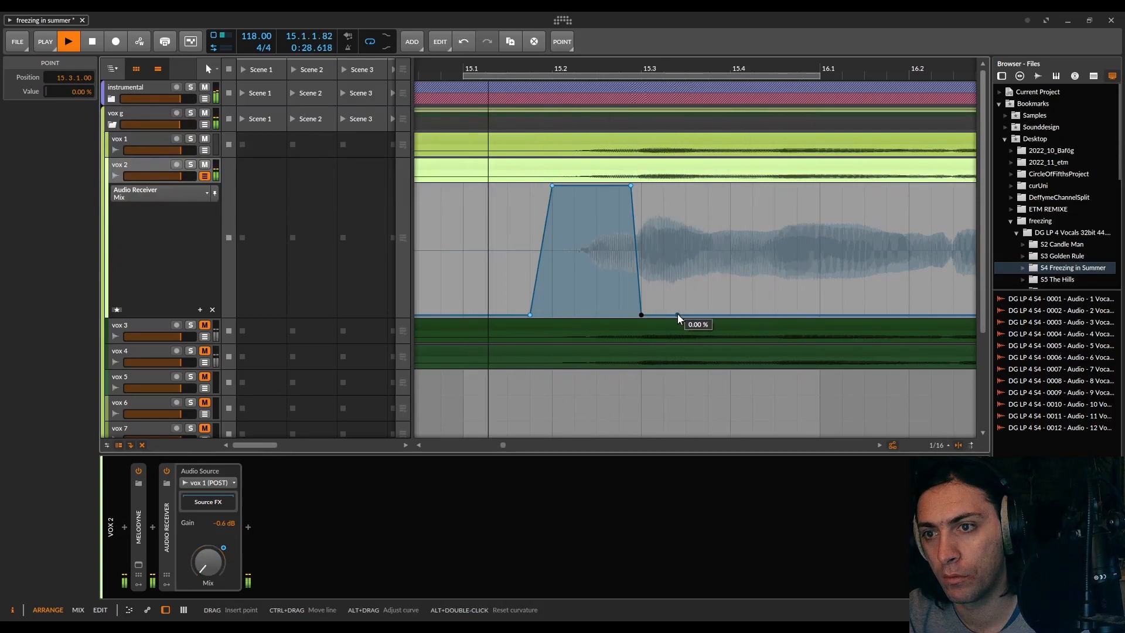
{"action": "key", "text": "Escape"}
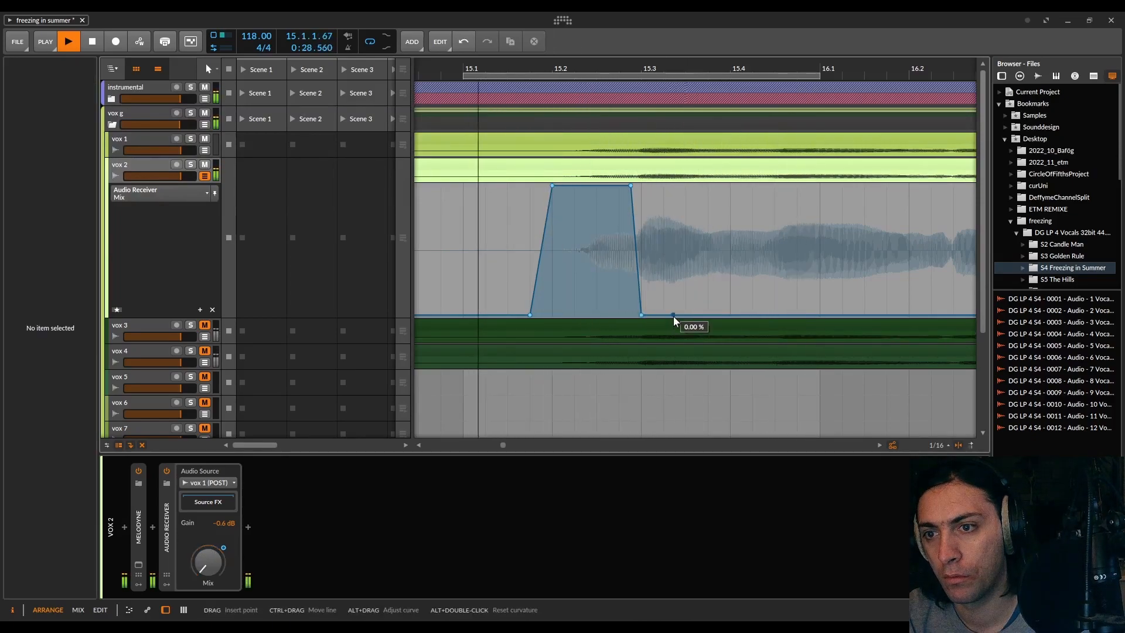
{"action": "left_click", "coordinate": [673, 315]}
{"action": "left_click_drag", "start_coordinate": [681, 314], "coordinate": [685, 185]}
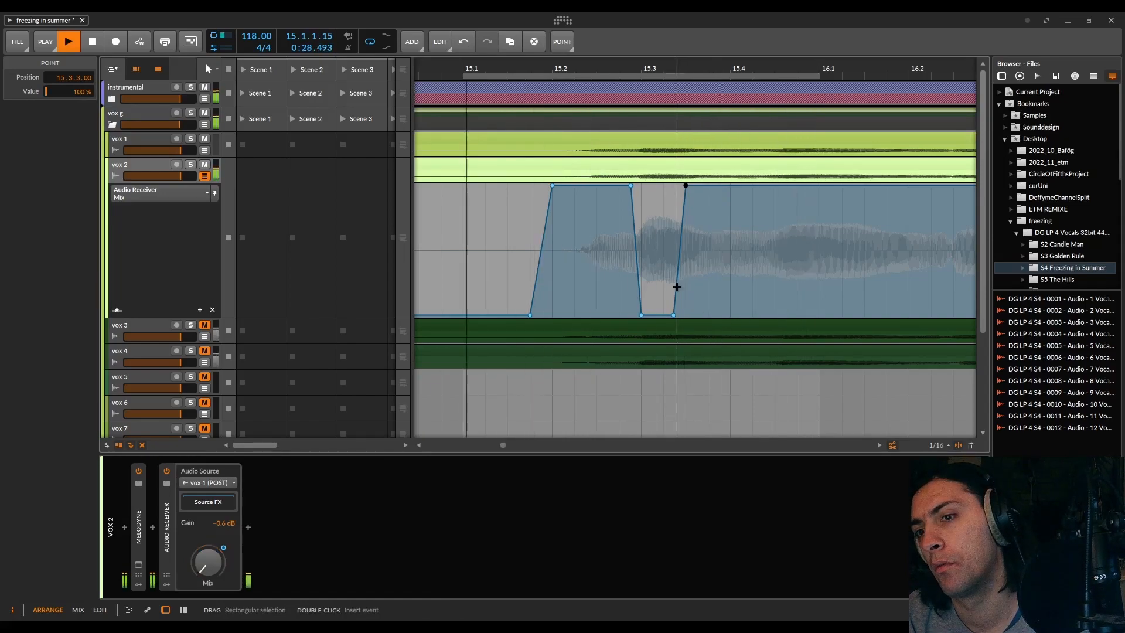
Step: Try narrowing the mix dip by bringing its return to 100 % forward to 15.3.2.30, and instead to 15.3.2.00
{"action": "scroll", "coordinate": [683, 319], "scroll_direction": "up", "scroll_amount": 3}
{"action": "left_click", "coordinate": [673, 314]}
{"action": "left_click_drag", "start_coordinate": [700, 185], "coordinate": [662, 186]}
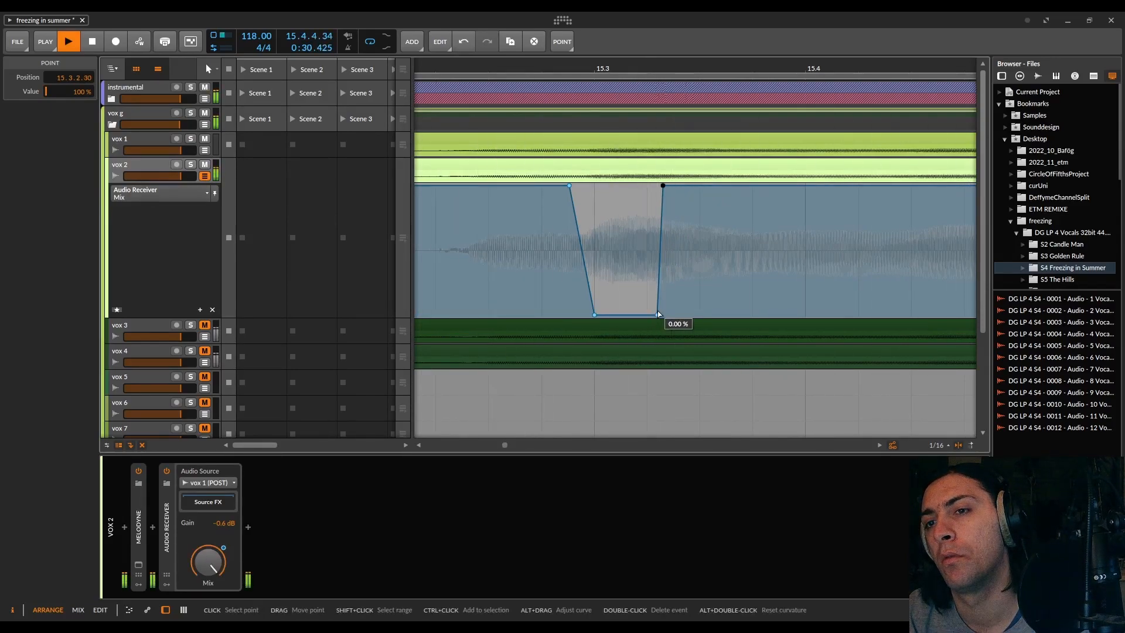
{"action": "key", "text": "Delete"}
{"action": "left_click", "coordinate": [658, 314]}
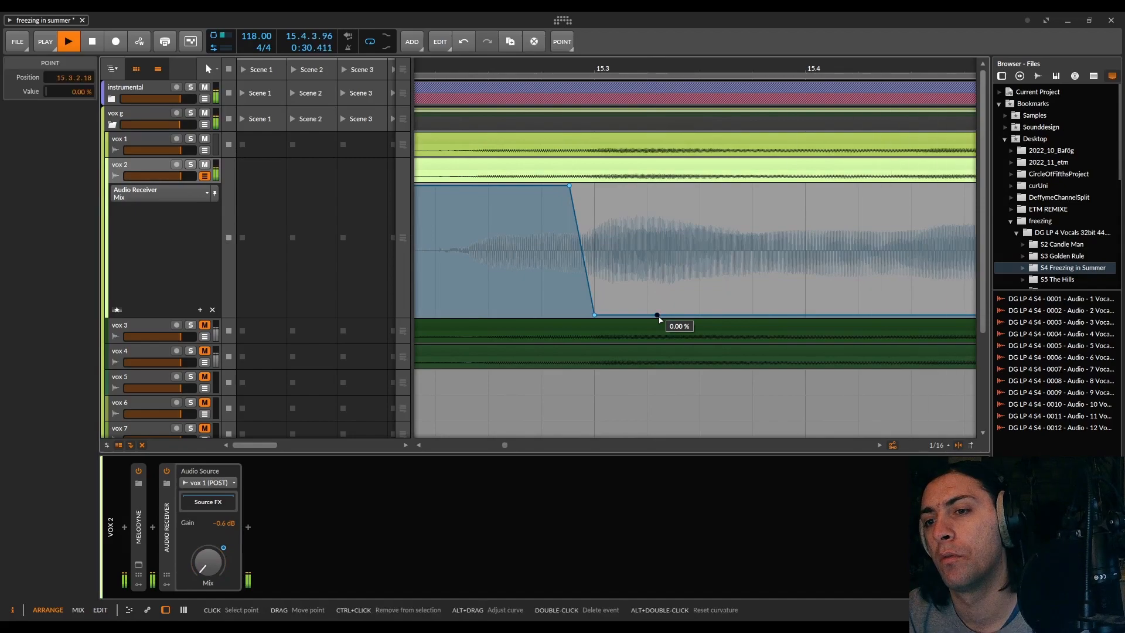
{"action": "left_click_drag", "start_coordinate": [658, 314], "coordinate": [647, 186]}
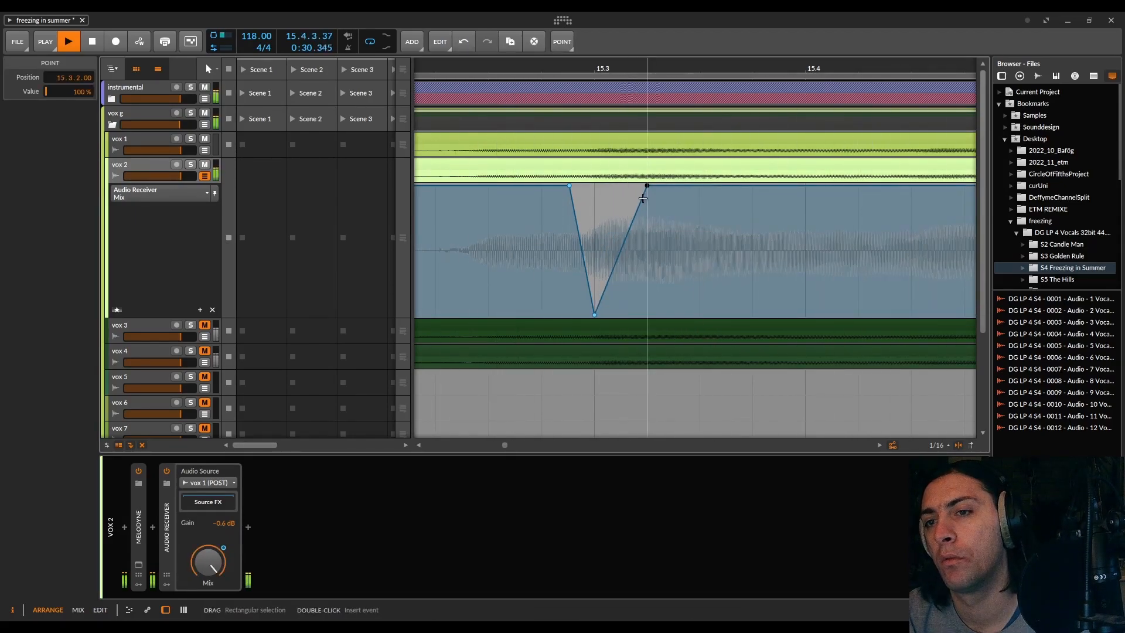
Step: Delete the dip's 0 % point and its return point around 15.3 so the mix stays at 100 %
{"action": "key", "text": "Delete"}
{"action": "left_click", "coordinate": [591, 316]}
{"action": "key", "text": "Delete"}
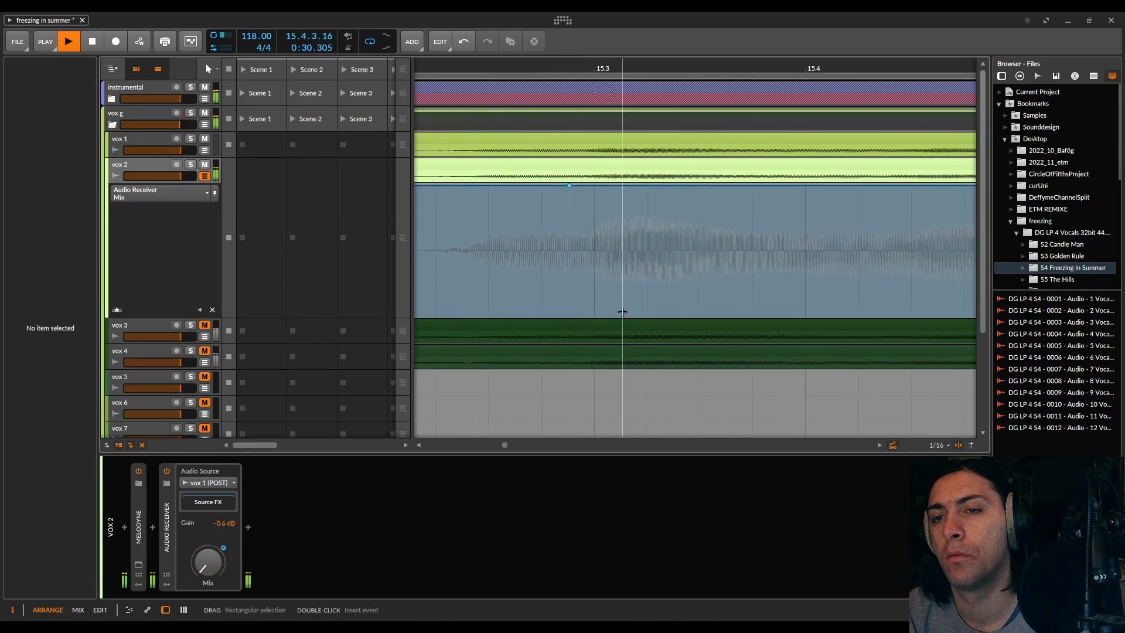
Step: Try a mix drop to 0 % at 15.4.3.27, loop one bar from 15.3.2.00, and tighten the drop's end to 15.4.3.00
{"action": "key", "text": "minus"}
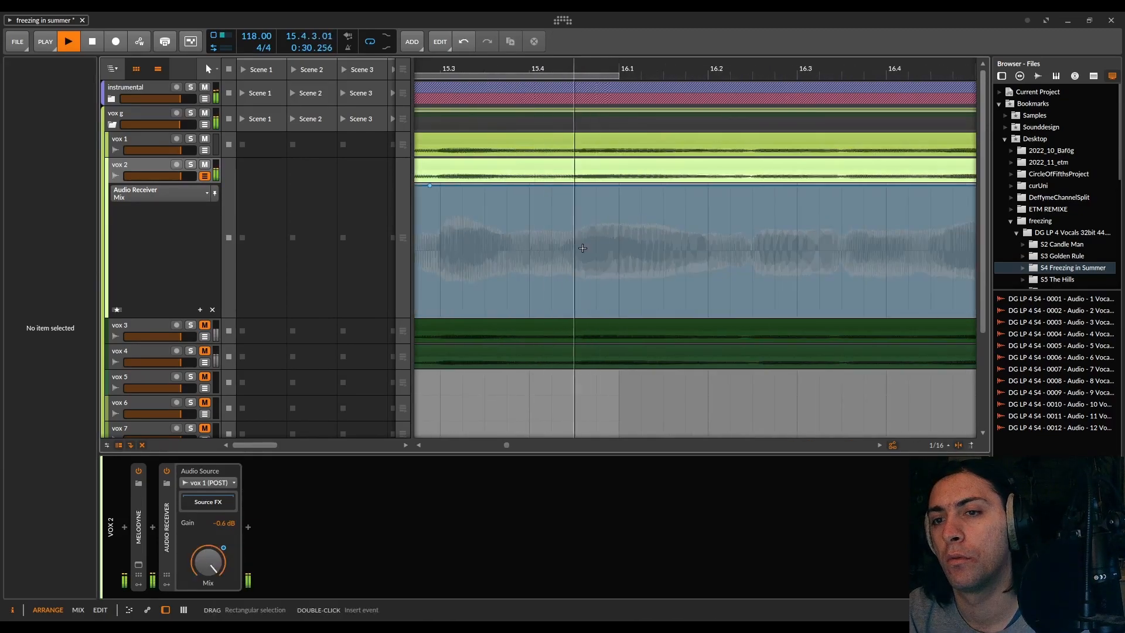
{"action": "left_click", "coordinate": [568, 184]}
{"action": "left_click_drag", "start_coordinate": [580, 185], "coordinate": [580, 315]}
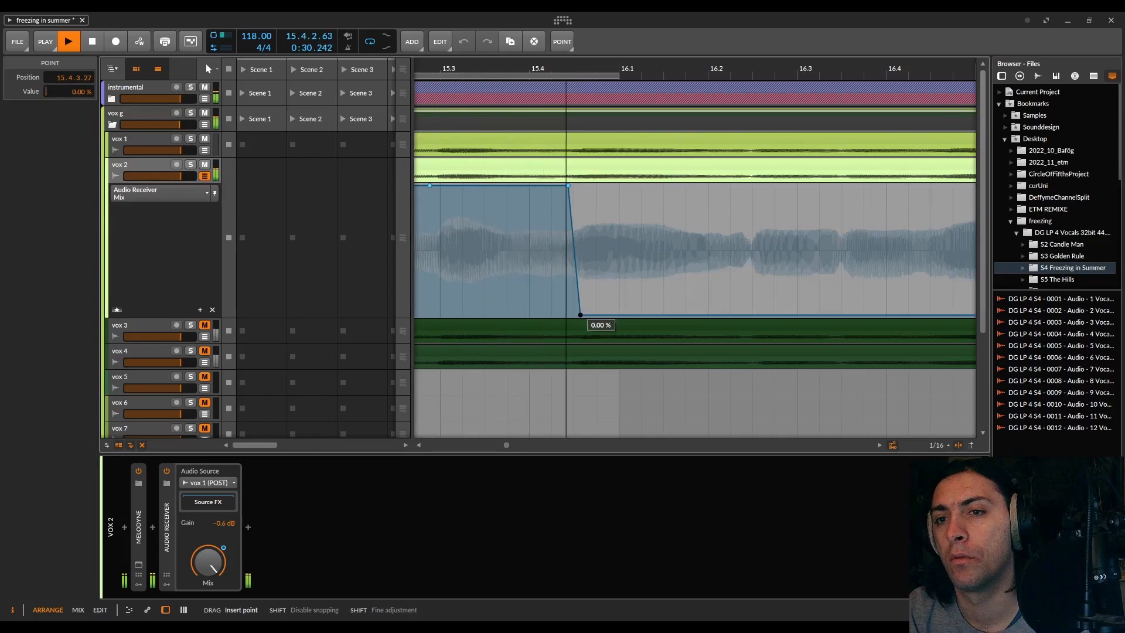
{"action": "left_click_drag", "start_coordinate": [513, 75], "coordinate": [713, 83]}
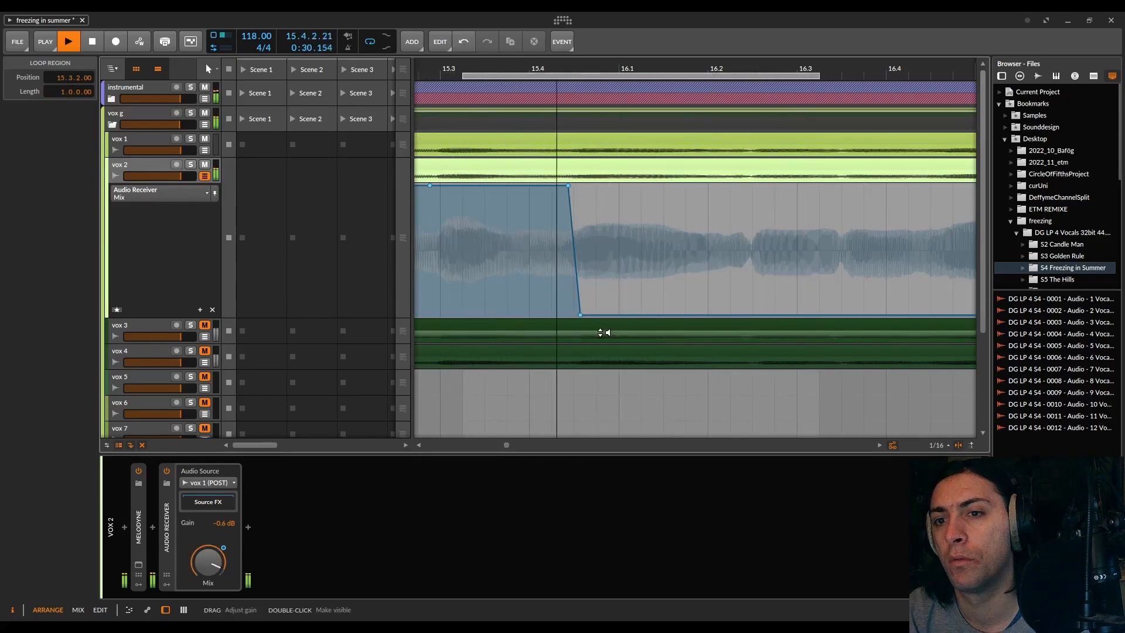
{"action": "mouse_move", "coordinate": [582, 317]}
{"action": "left_mouse_down"}
{"action": "mouse_move", "coordinate": [587, 187]}
{"action": "mouse_move", "coordinate": [574, 315]}
{"action": "left_mouse_up"}
Step: Move the one-bar loop to 15.4.1.00 and delay the mix drop so it reaches 0 % at 16.2.3.00
{"action": "left_click_drag", "start_coordinate": [507, 75], "coordinate": [586, 72]}
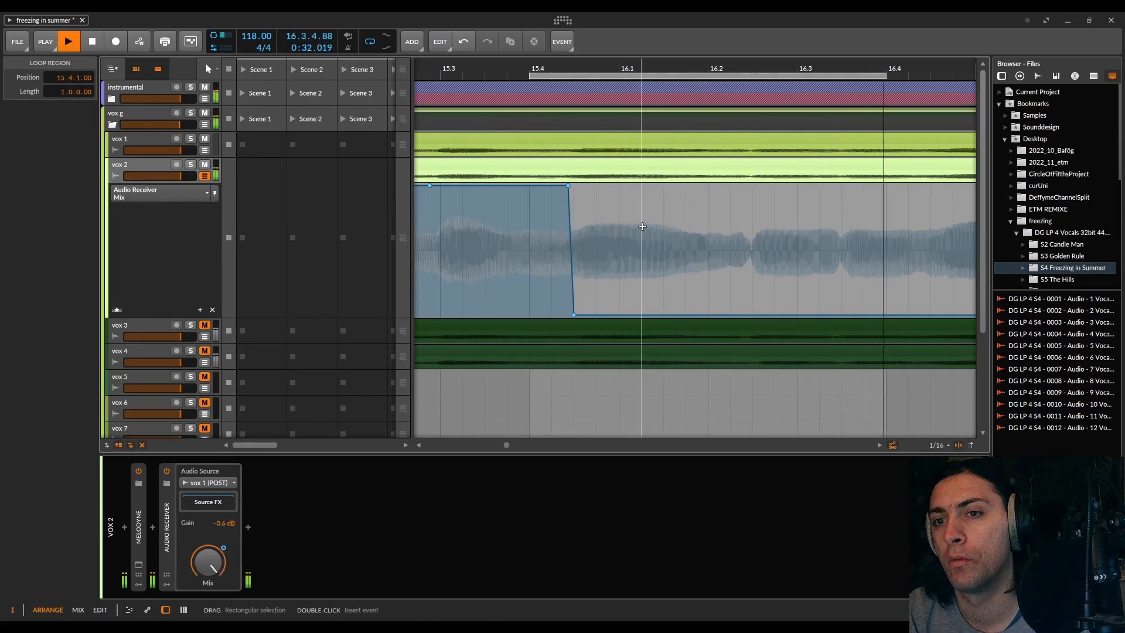
{"action": "left_click_drag", "start_coordinate": [573, 314], "coordinate": [574, 186]}
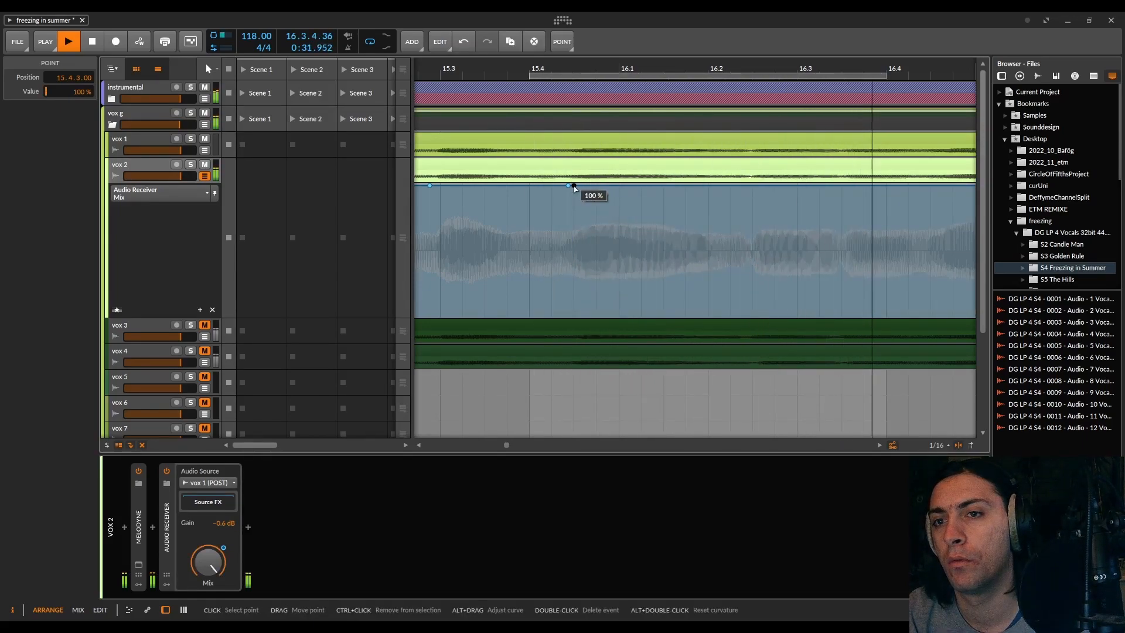
{"action": "mouse_move", "coordinate": [575, 186]}
{"action": "left_mouse_down"}
{"action": "mouse_move", "coordinate": [574, 317]}
{"action": "mouse_move", "coordinate": [574, 186]}
{"action": "left_mouse_up"}
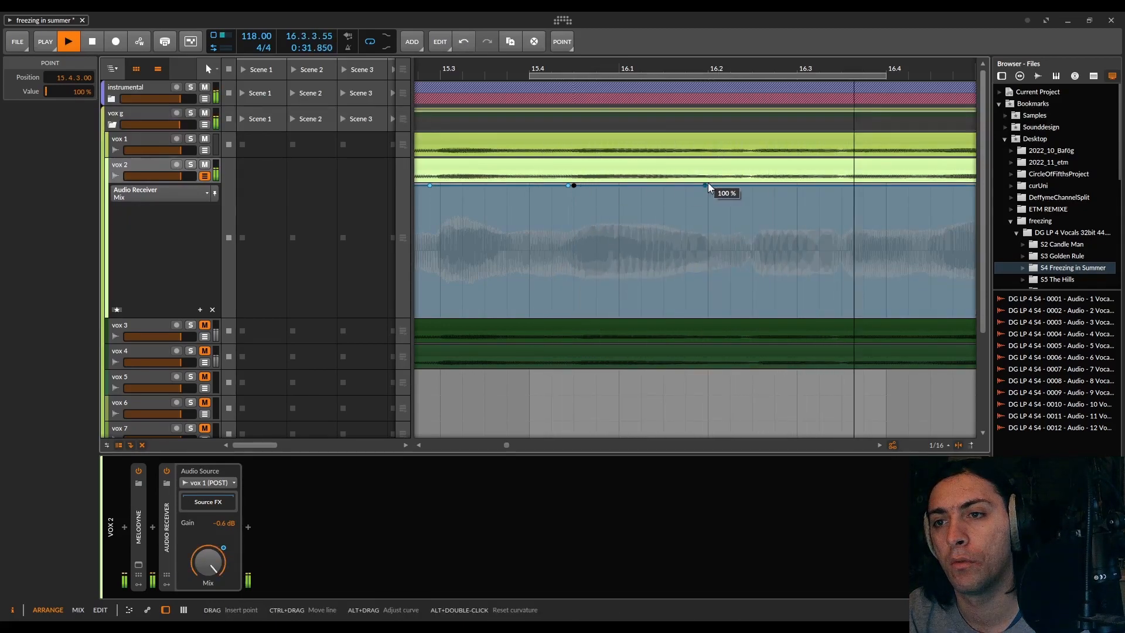
{"action": "left_click_drag", "start_coordinate": [742, 186], "coordinate": [753, 317]}
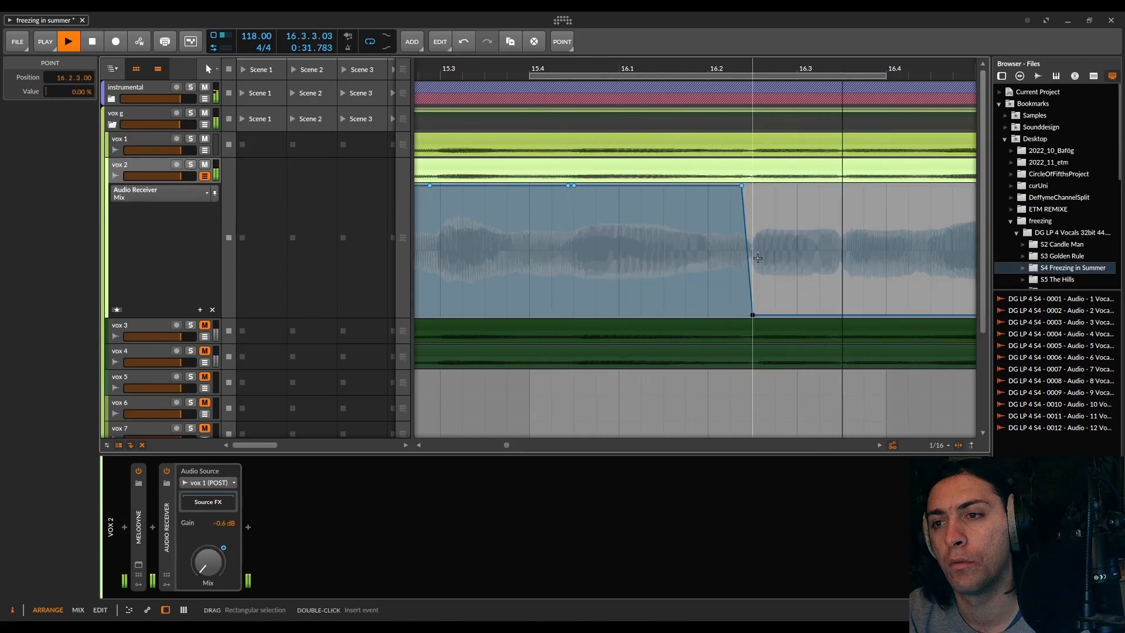
{"action": "mouse_move", "coordinate": [753, 315]}
{"action": "left_mouse_down"}
{"action": "mouse_move", "coordinate": [753, 185]}
{"action": "mouse_move", "coordinate": [753, 316]}
{"action": "left_mouse_up"}
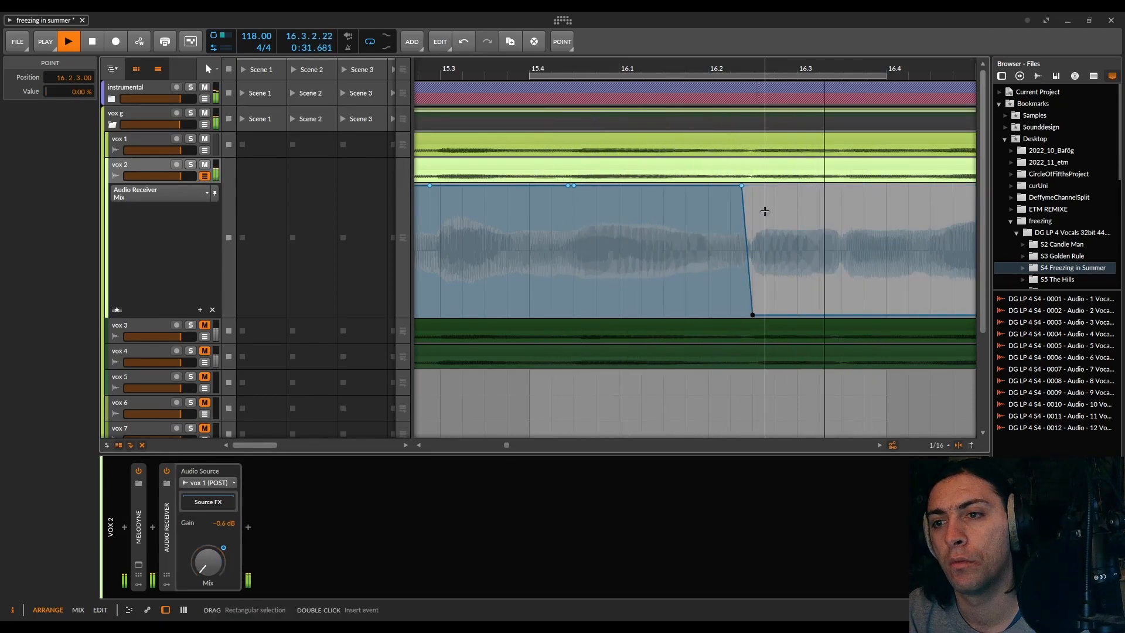
Step: Move the one-bar loop to 16.4.1.00 and raise the mix automation from 0 % to 100 % at 16.4.3.00
{"action": "scroll", "coordinate": [761, 211], "scroll_direction": "right", "scroll_amount": 3}
{"action": "left_click_drag", "start_coordinate": [504, 74], "coordinate": [864, 72]}
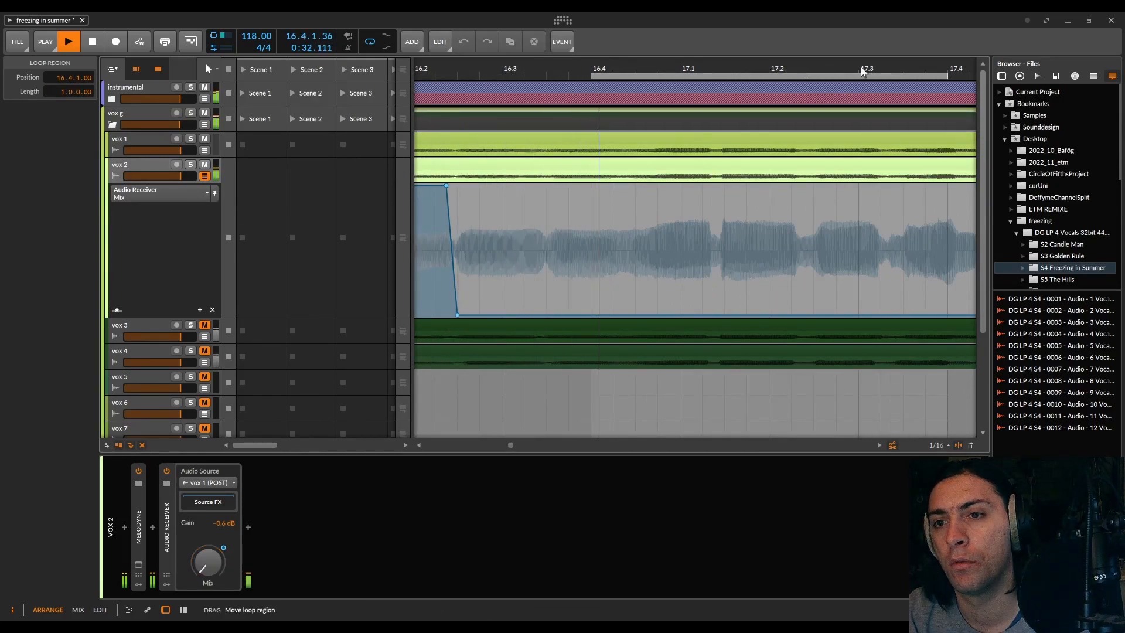
{"action": "left_click", "coordinate": [628, 315]}
{"action": "left_click_drag", "start_coordinate": [628, 315], "coordinate": [635, 185]}
Step: Try a mix drop to 0 % at 17.1.2.86, and instead hold the mix at 100 % through 17.2.3.00
{"action": "left_click", "coordinate": [713, 185]}
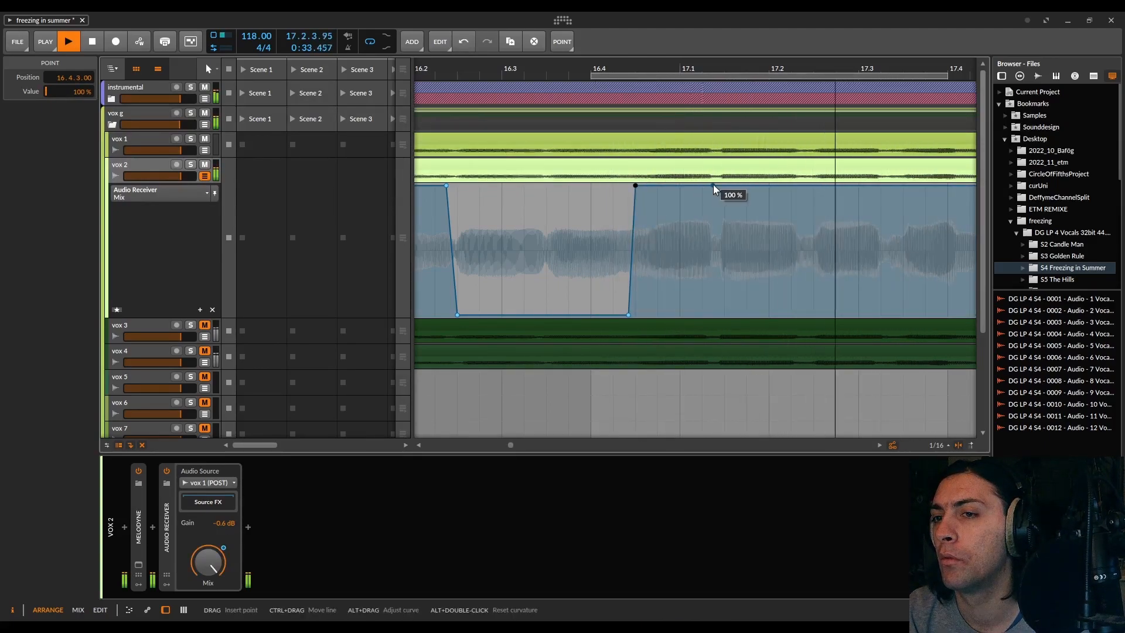
{"action": "left_click_drag", "start_coordinate": [722, 185], "coordinate": [721, 315]}
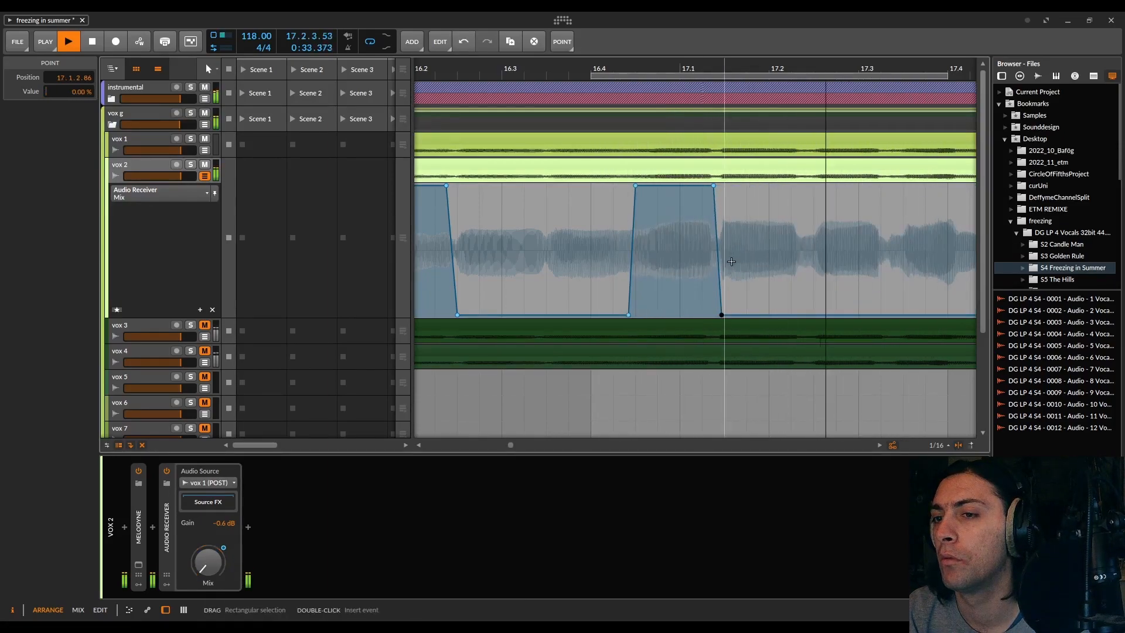
{"action": "left_click_drag", "start_coordinate": [723, 316], "coordinate": [813, 186]}
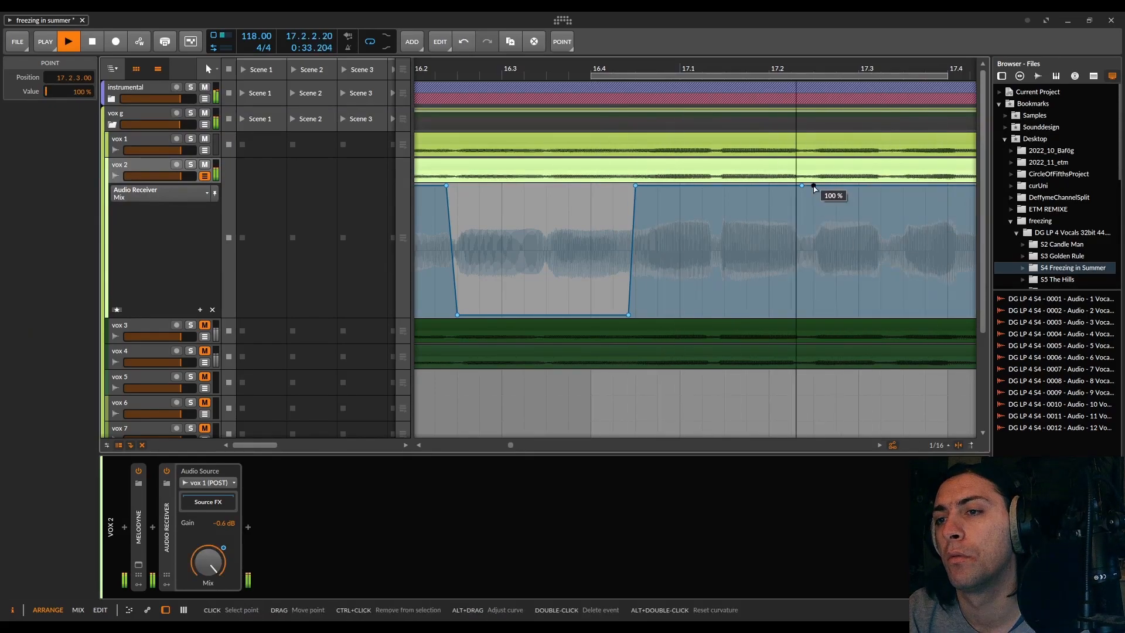
Step: Drop the mix automation from 100 % to 0 % at 17.3.2.72 and move the one-bar loop to 17.3.1.00
{"action": "scroll", "coordinate": [813, 188], "scroll_direction": "right", "scroll_amount": 3}
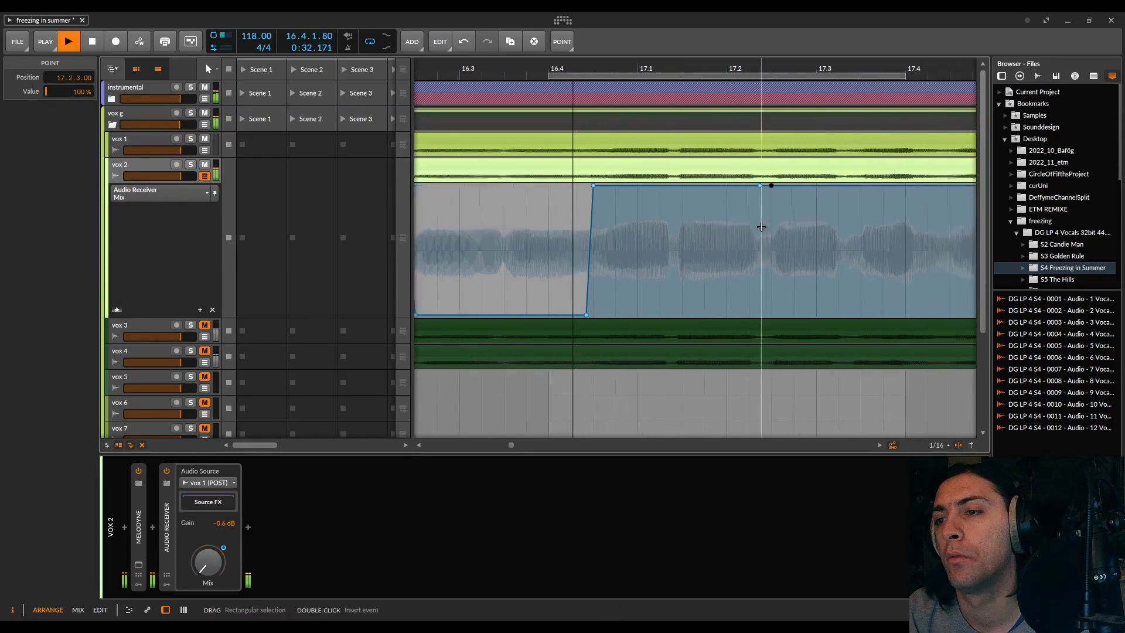
{"action": "left_click", "coordinate": [718, 185]}
{"action": "left_click_drag", "start_coordinate": [728, 186], "coordinate": [729, 316]}
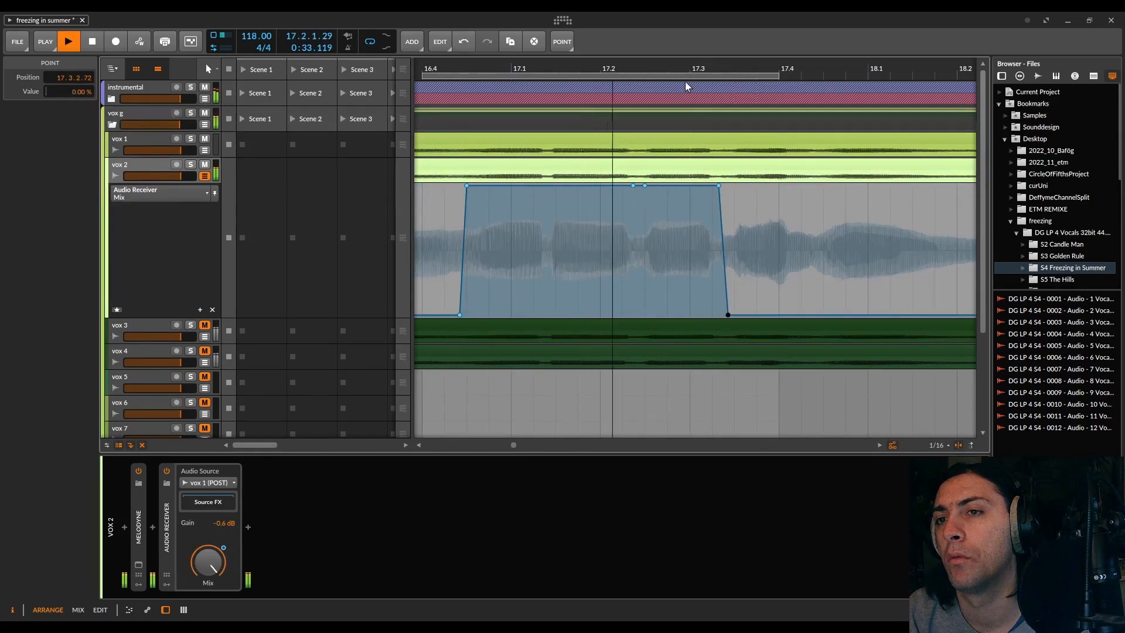
{"action": "left_click_drag", "start_coordinate": [684, 74], "coordinate": [963, 71]}
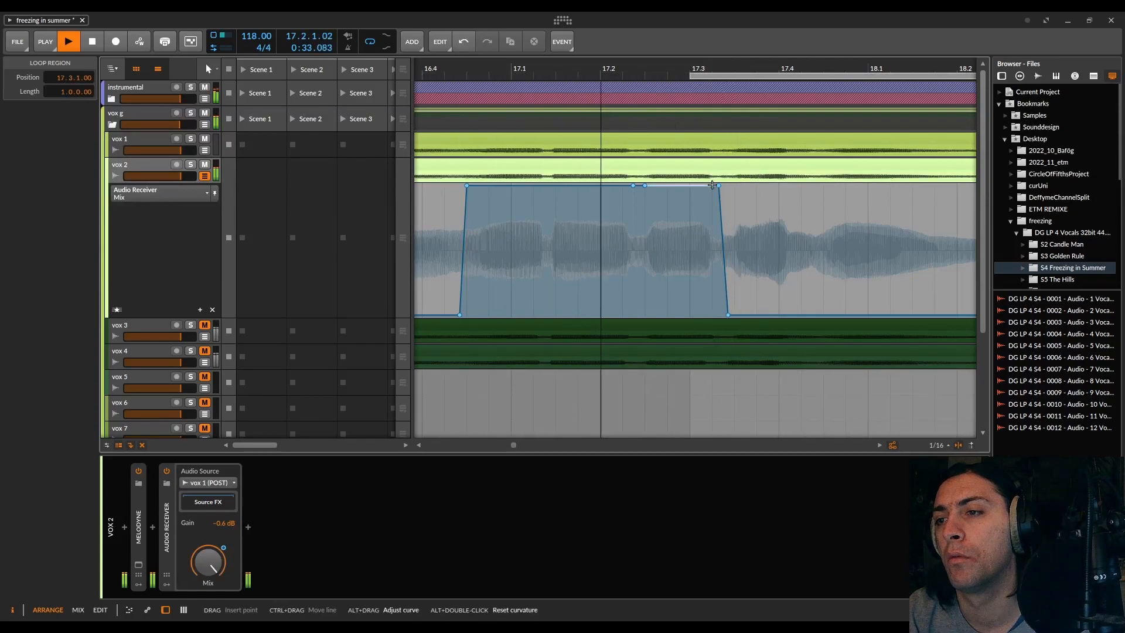
{"action": "scroll", "coordinate": [708, 187], "scroll_direction": "right", "scroll_amount": 3}
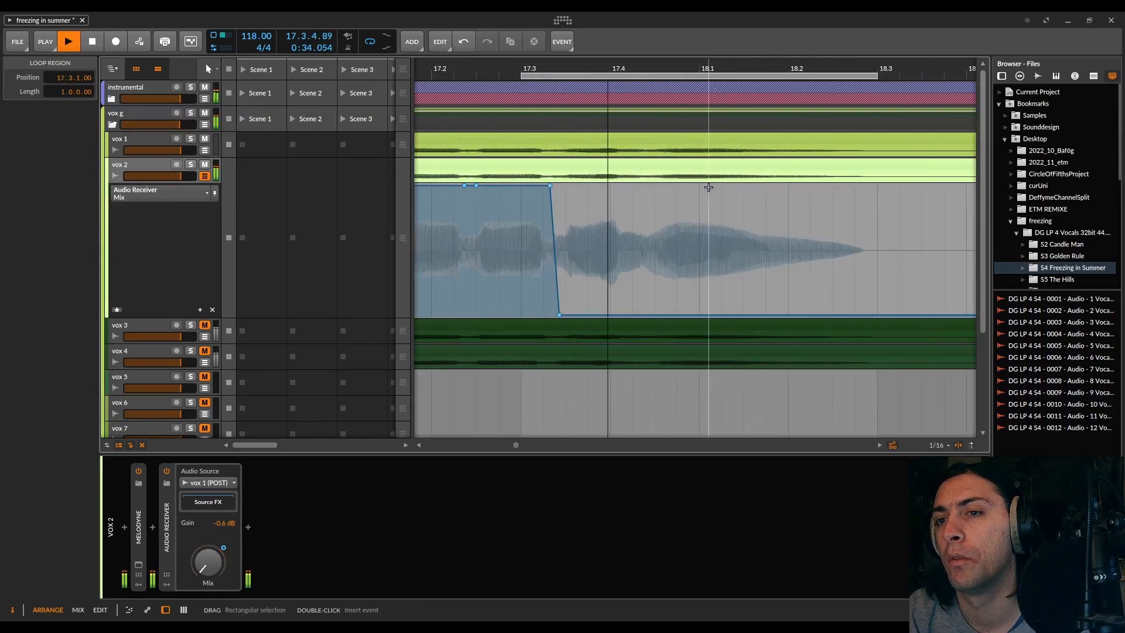
Step: Raise the mix automation from 0 % back to 100 % at 17.4.2.47
{"action": "left_click", "coordinate": [559, 315]}
{"action": "mouse_move", "coordinate": [559, 316]}
{"action": "left_mouse_down"}
{"action": "mouse_move", "coordinate": [563, 187]}
{"action": "mouse_move", "coordinate": [569, 318]}
{"action": "left_mouse_up"}
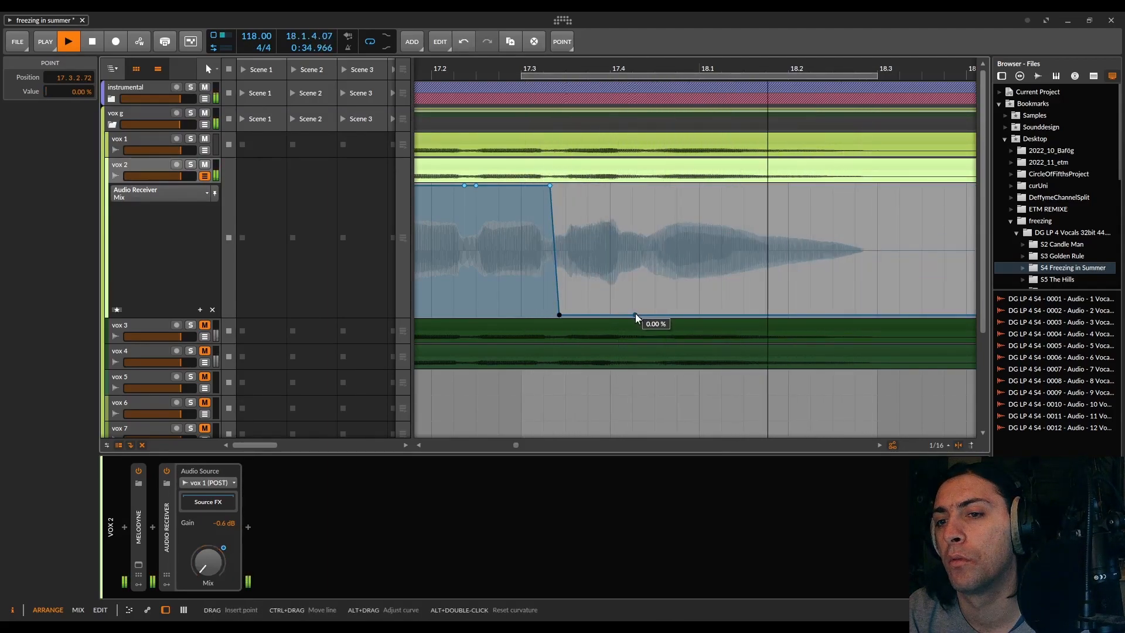
{"action": "left_click_drag", "start_coordinate": [648, 315], "coordinate": [648, 186]}
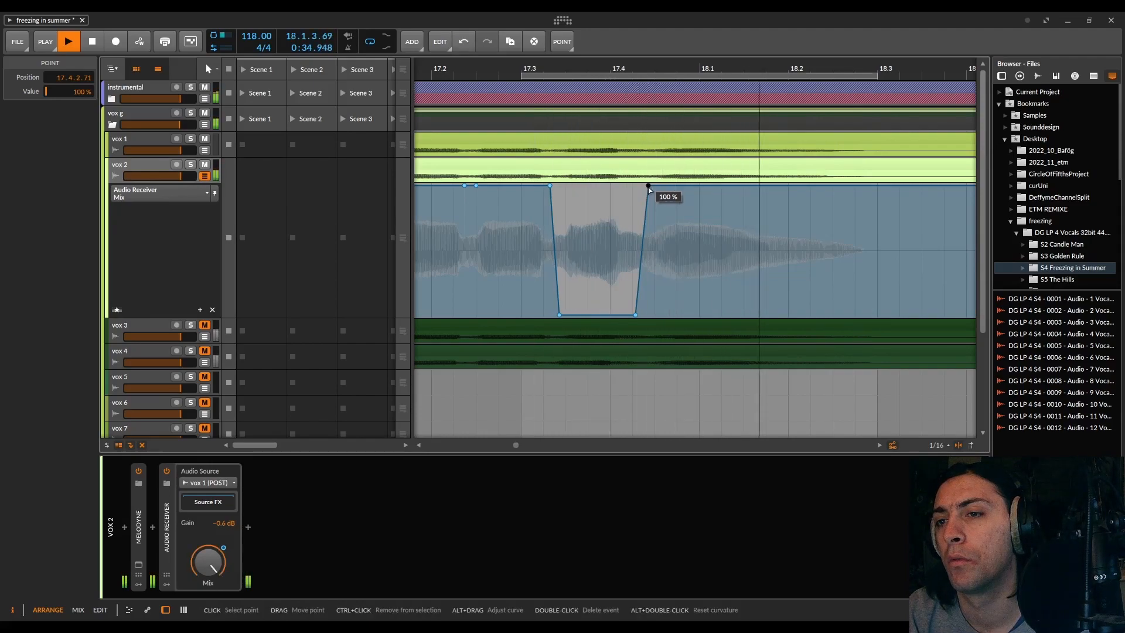
{"action": "mouse_move", "coordinate": [648, 186]}
{"action": "left_mouse_down"}
{"action": "mouse_move", "coordinate": [643, 315]}
{"action": "mouse_move", "coordinate": [642, 186]}
{"action": "left_mouse_up"}
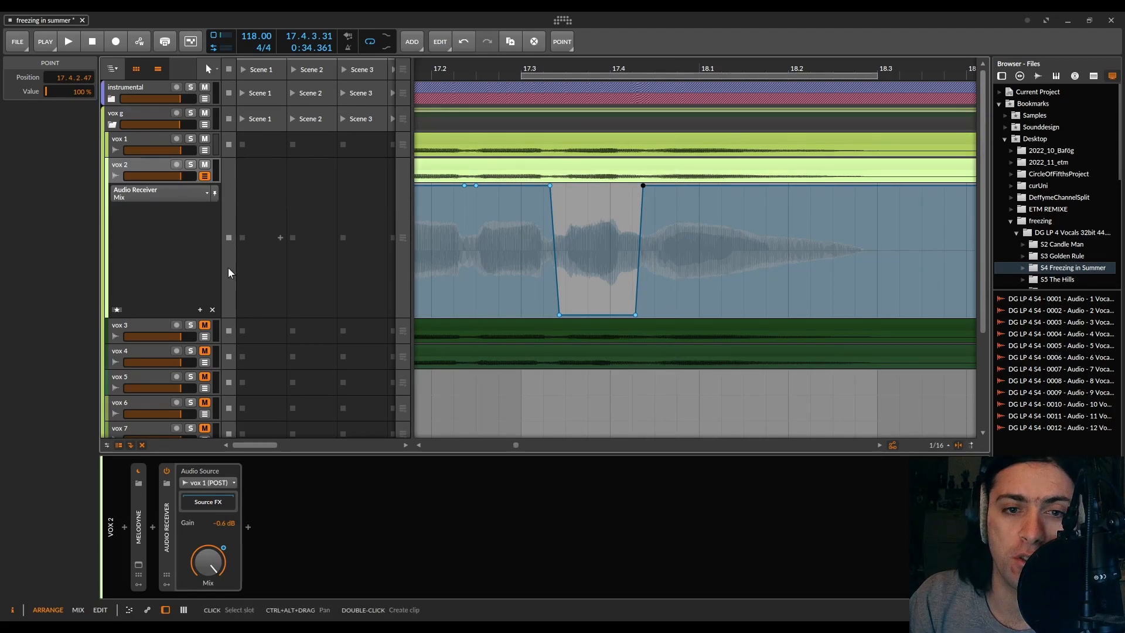
Step: Shrink the vox 2 automation lane's height and delete the redundant 100 % points around 17.2
{"action": "left_click_drag", "start_coordinate": [163, 317], "coordinate": [164, 166]}
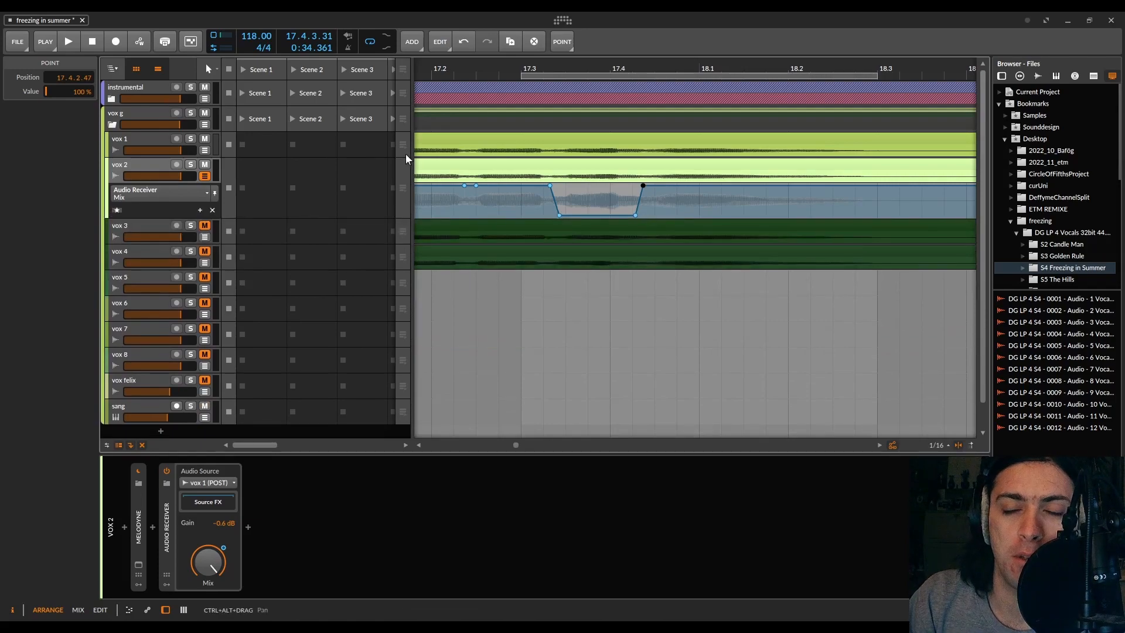
{"action": "scroll", "coordinate": [598, 182], "scroll_direction": "down", "scroll_amount": 3}
{"action": "scroll", "coordinate": [598, 182], "scroll_direction": "down", "scroll_amount": 3}
{"action": "left_click", "coordinate": [596, 196]}
{"action": "key", "text": "Delete"}
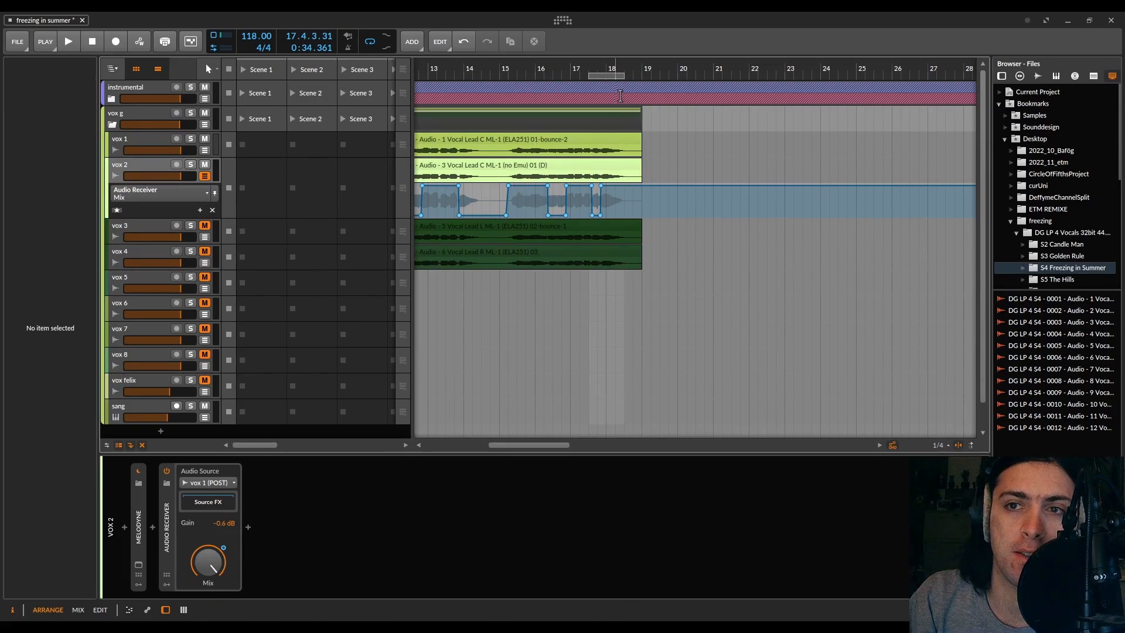
Step: Move the one-bar loop back to 11.3.1.00 and listen closely to the first mix drop
{"action": "left_click_drag", "start_coordinate": [611, 72], "coordinate": [449, 87]}
{"action": "scroll", "coordinate": [448, 87], "scroll_direction": "left", "scroll_amount": 5}
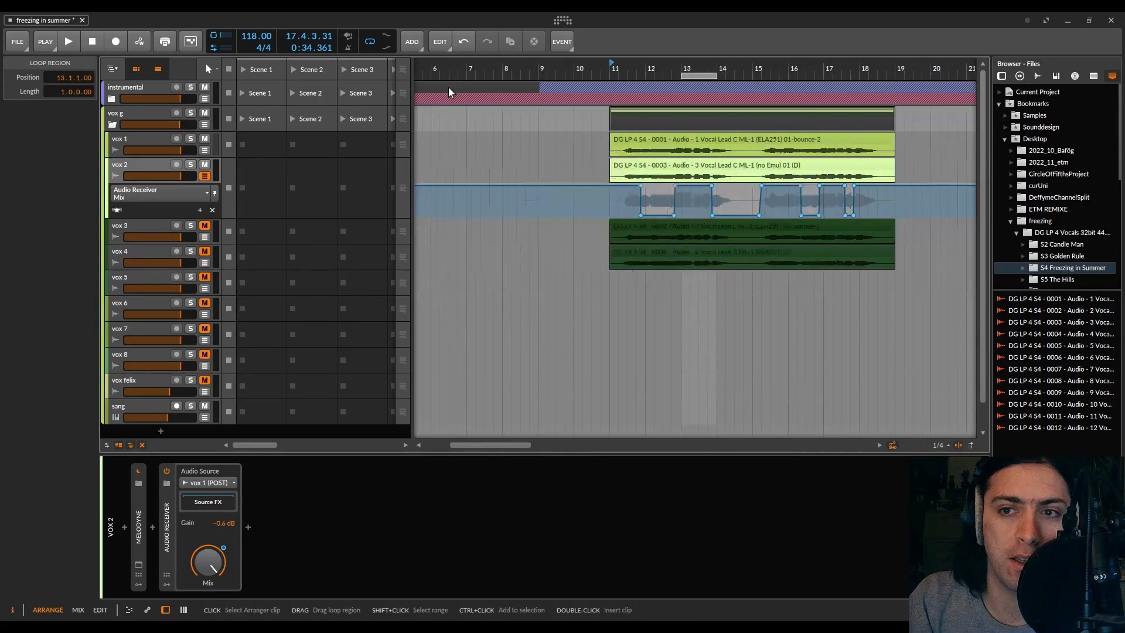
{"action": "left_click_drag", "start_coordinate": [592, 73], "coordinate": [629, 69]}
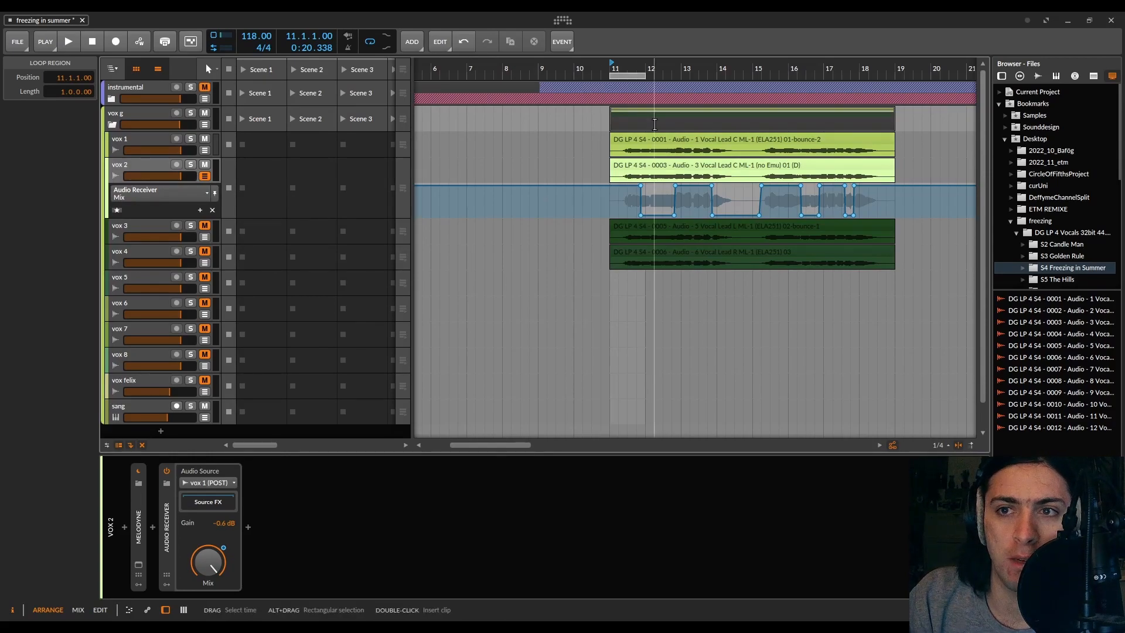
{"action": "scroll", "coordinate": [614, 90], "scroll_direction": "up", "scroll_amount": 5}
{"action": "left_click_drag", "start_coordinate": [623, 78], "coordinate": [673, 77]}
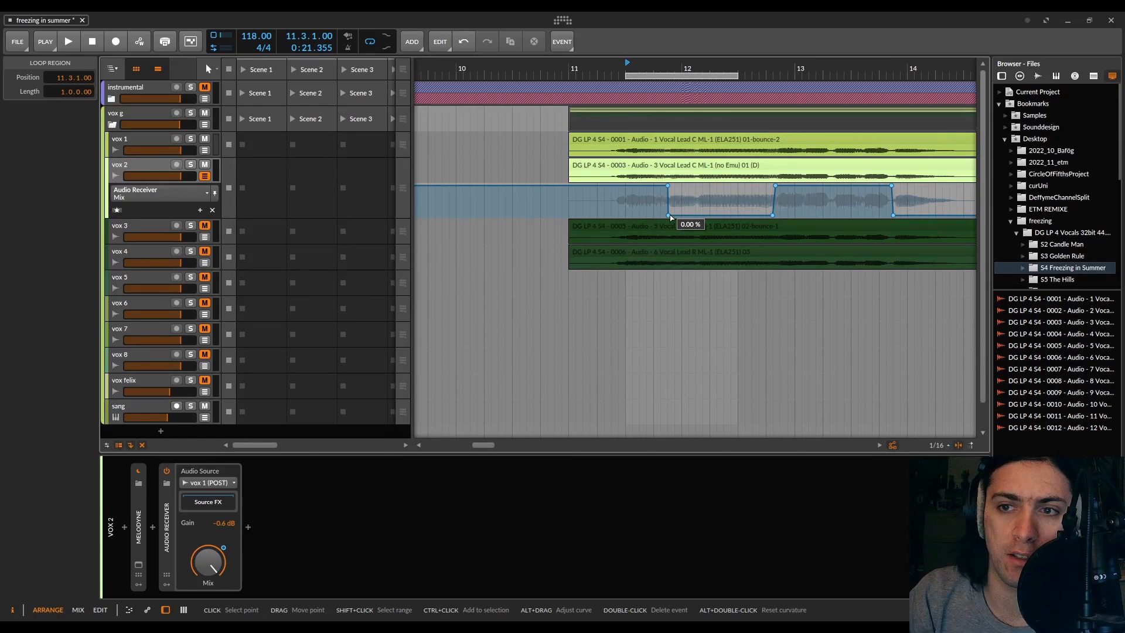
{"action": "key", "text": "space"}
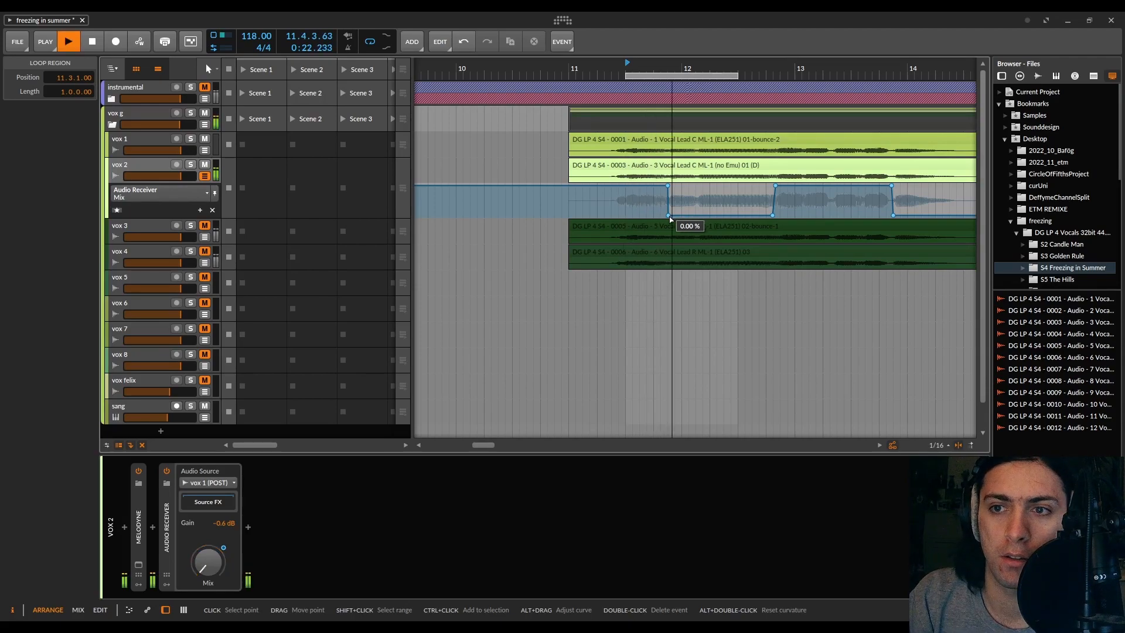
{"action": "scroll", "coordinate": [671, 219], "scroll_direction": "up", "scroll_amount": 5}
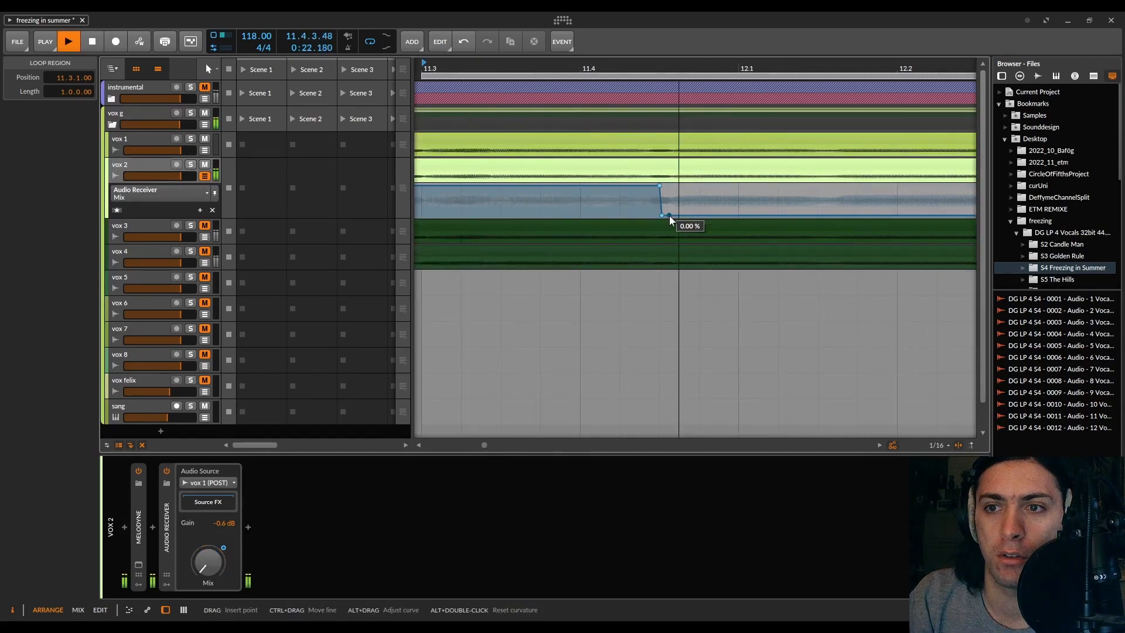
Step: Move the one-bar loop to 12.3.1.00 and bend the mix rise around 12.4.2 upward into a fast-rising curve
{"action": "scroll", "coordinate": [669, 215], "scroll_direction": "down", "scroll_amount": 7}
{"action": "left_click_drag", "start_coordinate": [670, 75], "coordinate": [755, 76]}
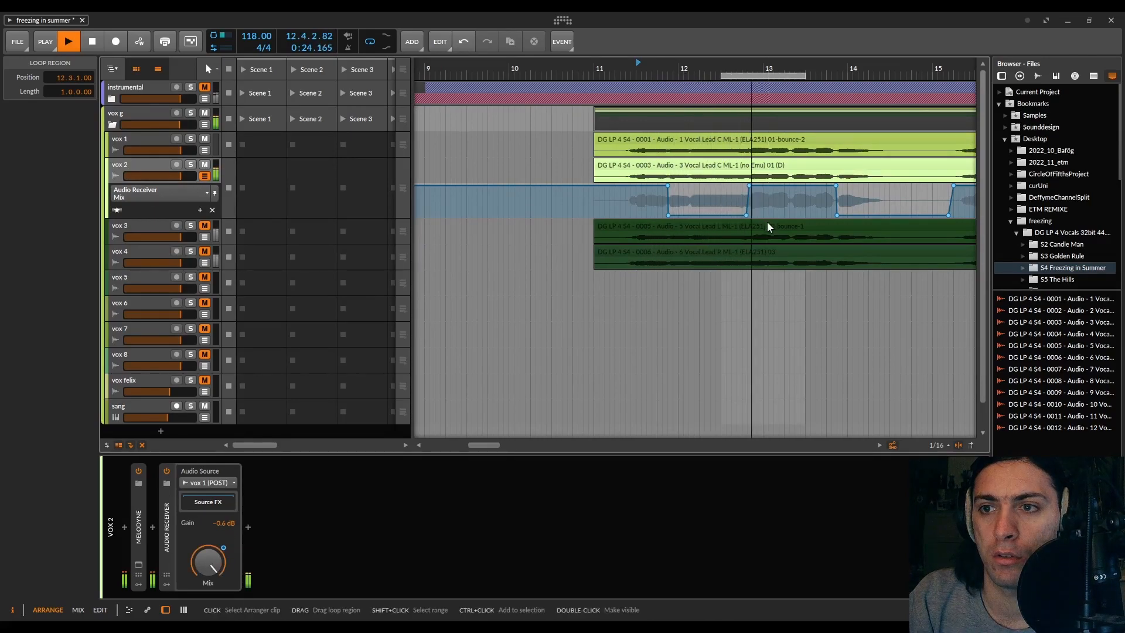
{"action": "scroll", "coordinate": [606, 198], "scroll_direction": "up", "scroll_amount": 7}
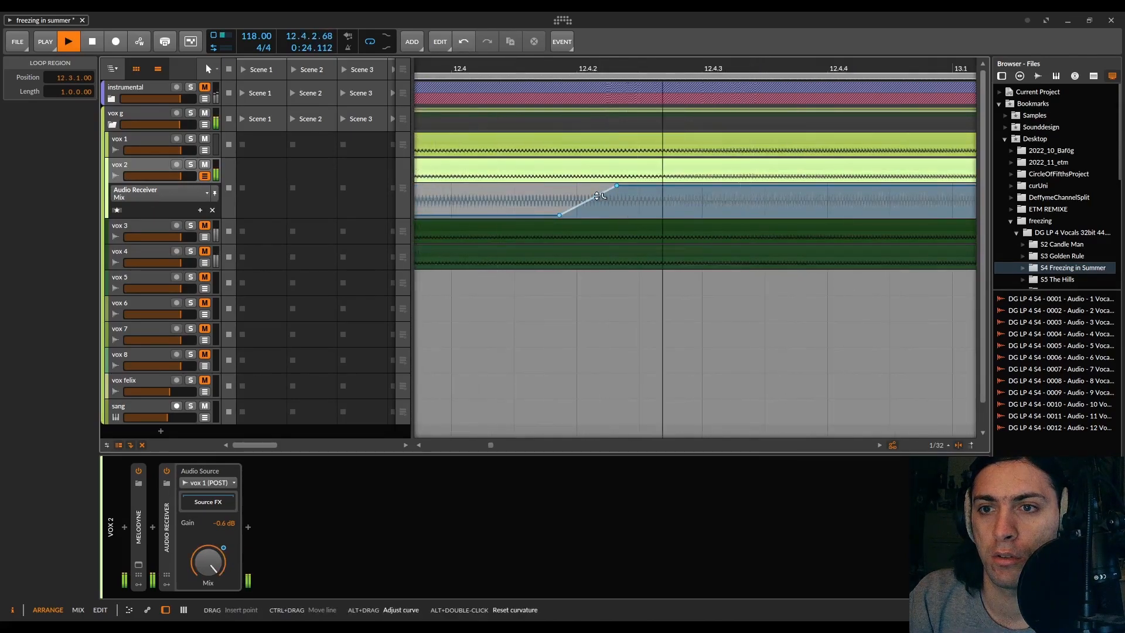
{"action": "left_click_drag", "start_coordinate": [587, 200], "coordinate": [587, 188]}
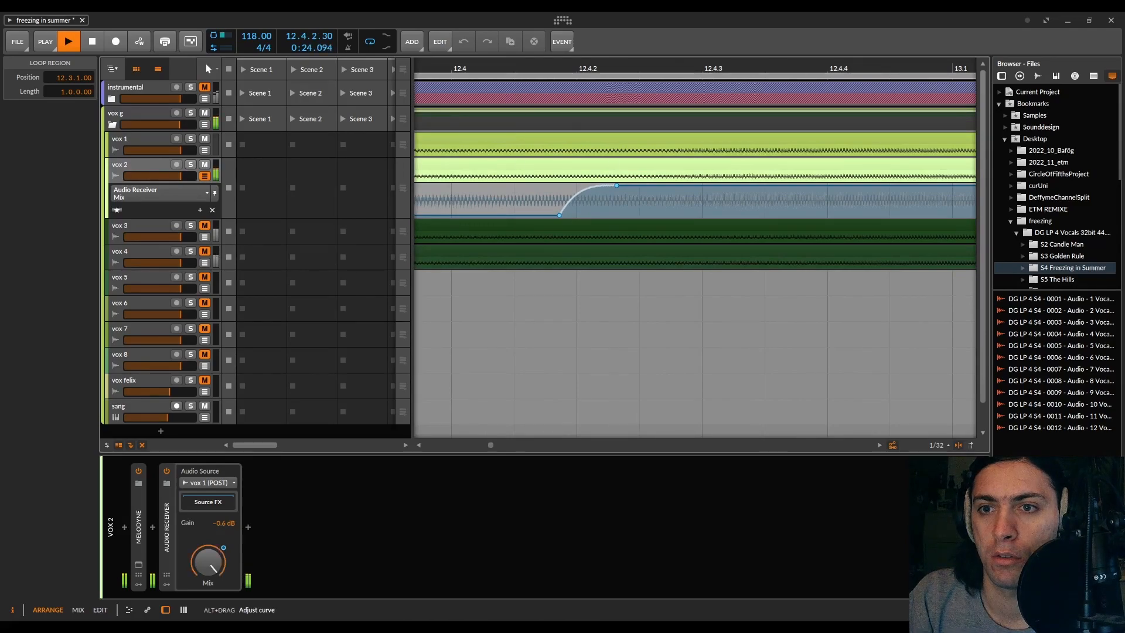
{"action": "scroll", "coordinate": [599, 76], "scroll_direction": "down", "scroll_amount": 5}
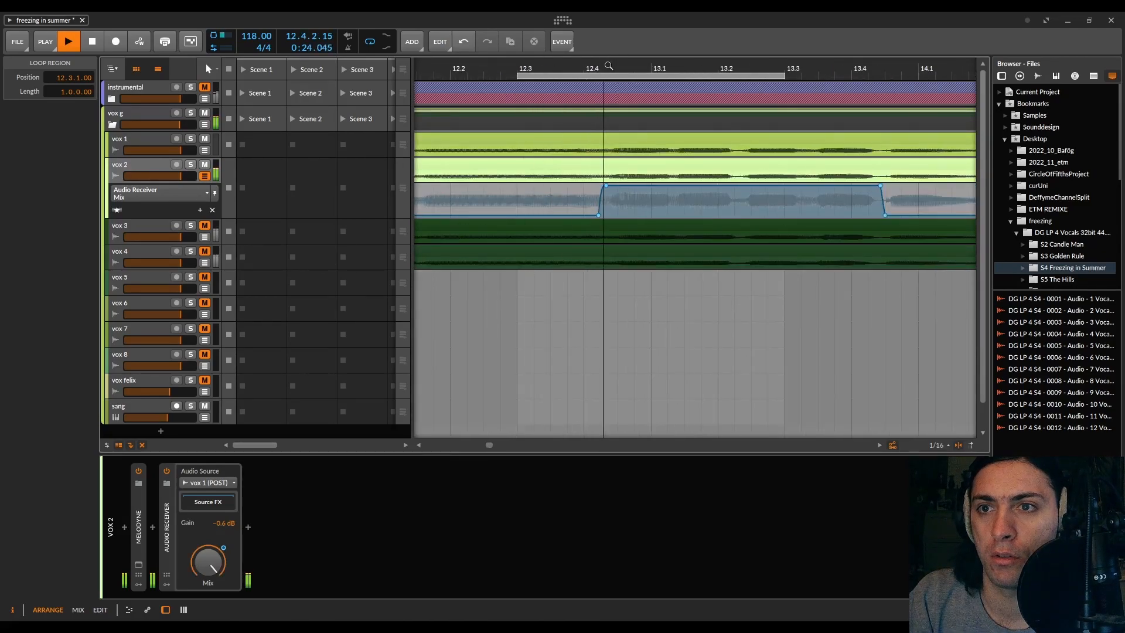
Step: Move the one-bar loop to 13.3.1.00, listen to the mix drop just before 13.4.3, and stop playback
{"action": "left_click_drag", "start_coordinate": [867, 82], "coordinate": [888, 216]}
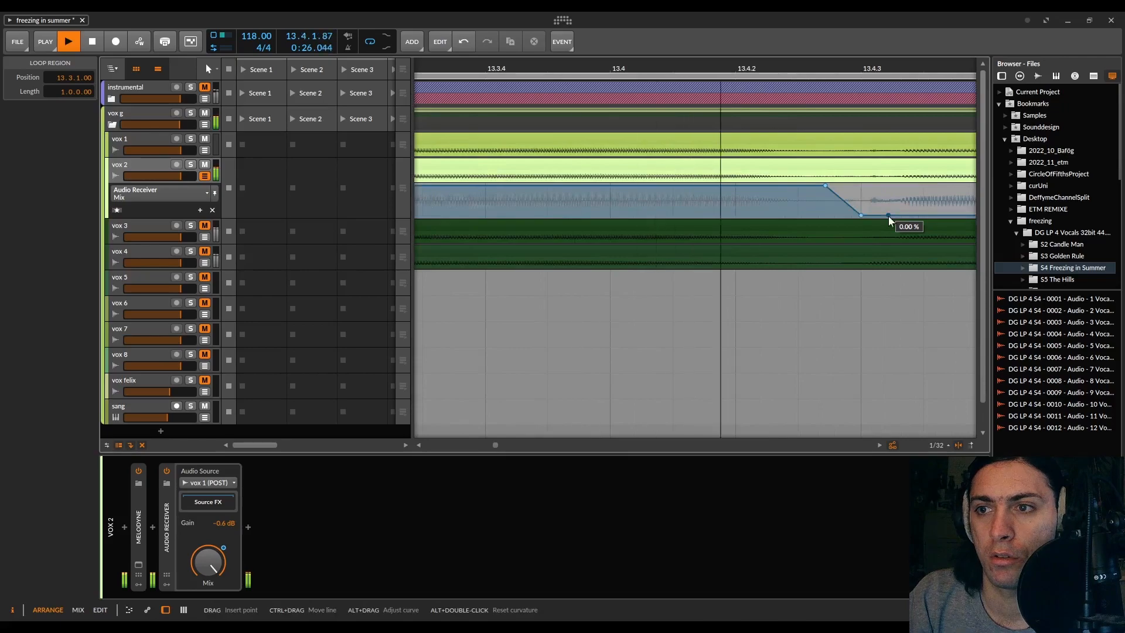
{"action": "scroll", "coordinate": [877, 211], "scroll_direction": "down", "scroll_amount": 5}
{"action": "key", "text": "space"}
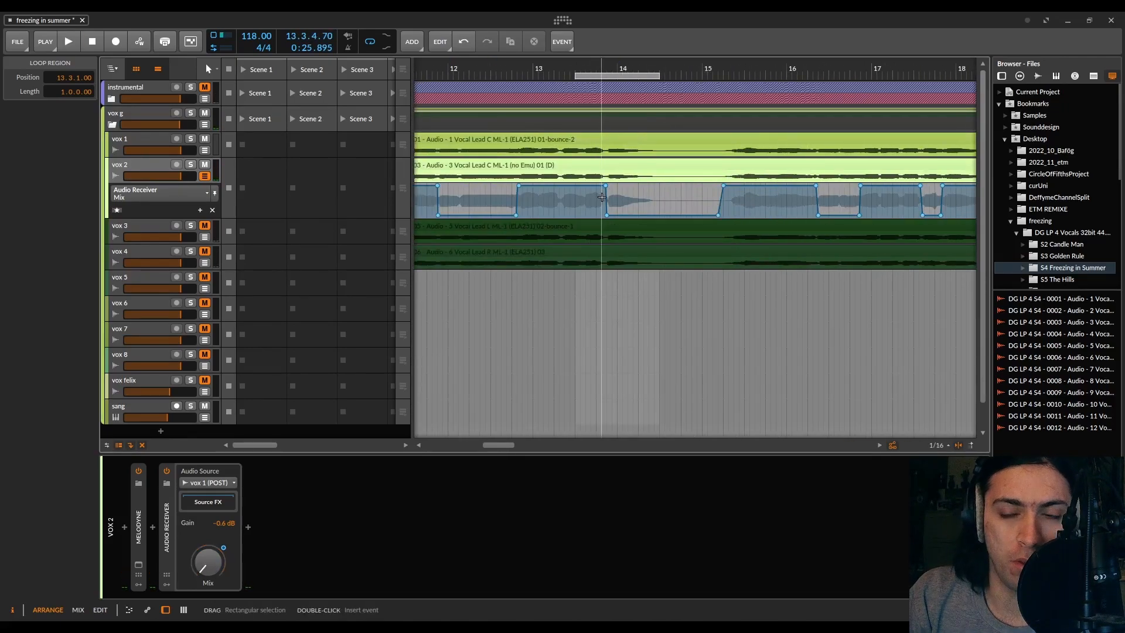
Step: Examine the shape of the mix transitions near 13.4.3, 11.4.3 and 12.4.2 against the vocal waveform
{"action": "scroll", "coordinate": [601, 198], "scroll_direction": "up", "scroll_amount": 5}
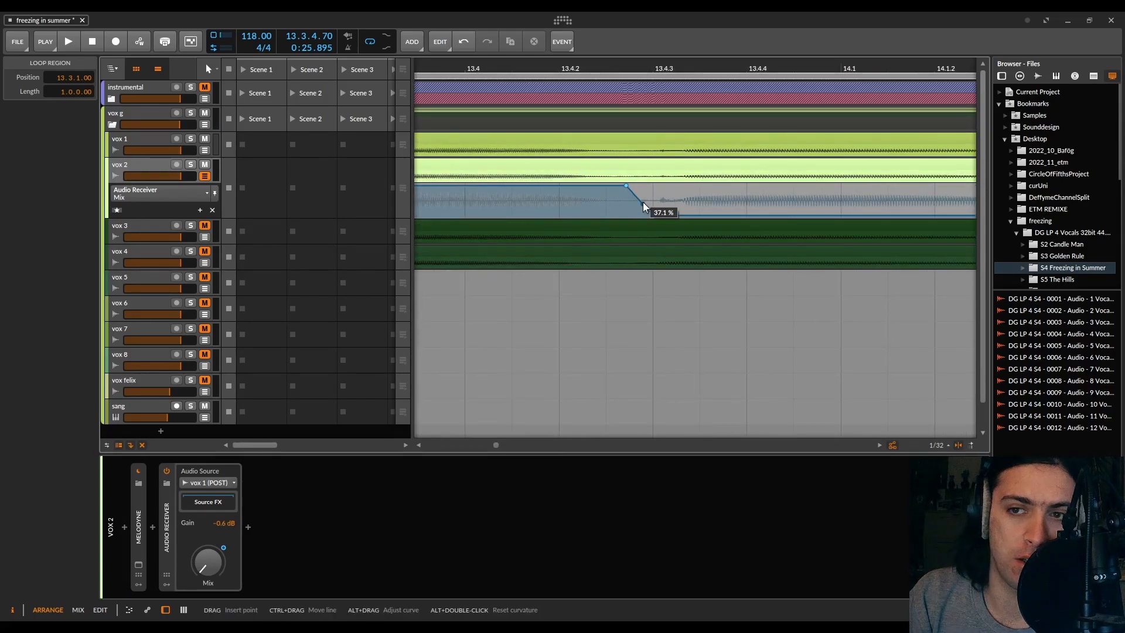
{"action": "scroll", "coordinate": [642, 202], "scroll_direction": "down", "scroll_amount": 5}
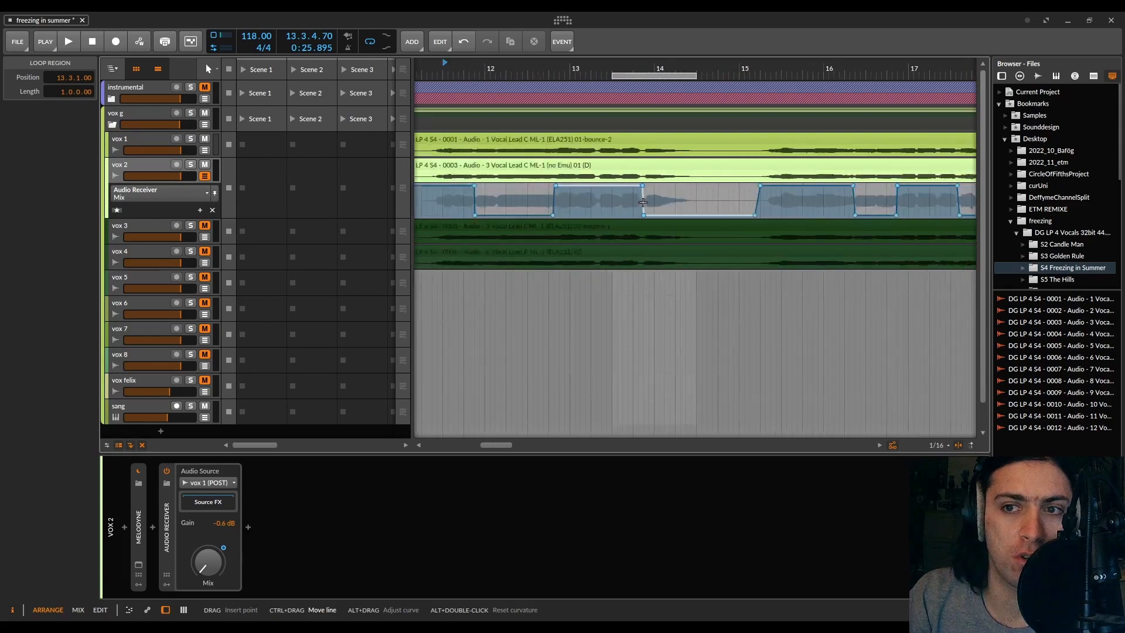
{"action": "scroll", "coordinate": [515, 189], "scroll_direction": "up", "scroll_amount": 7}
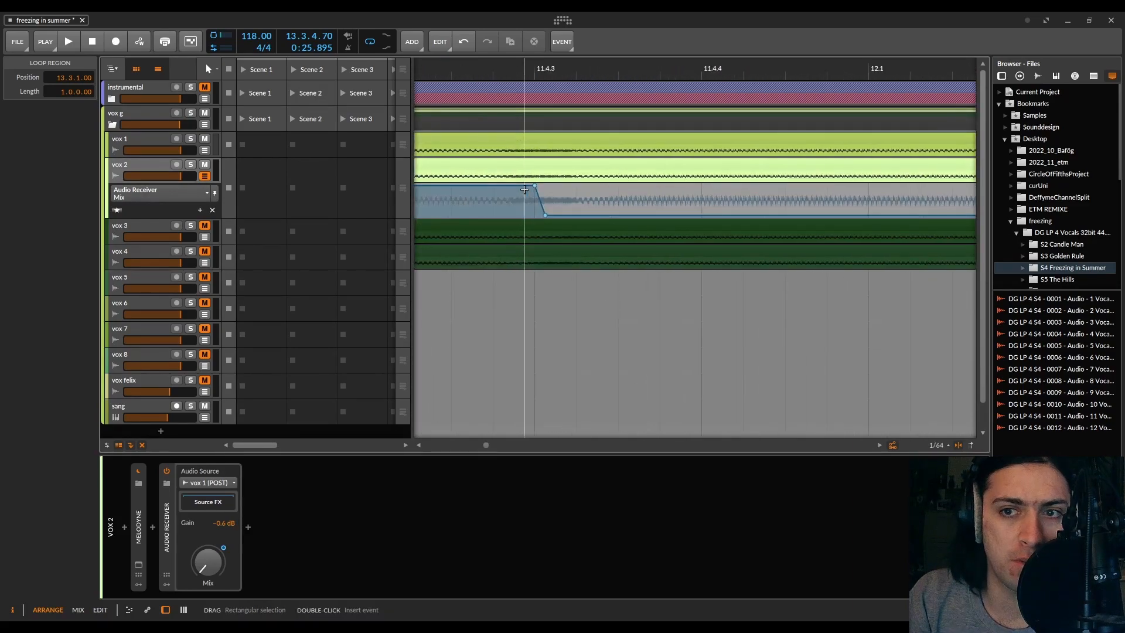
{"action": "scroll", "coordinate": [525, 190], "scroll_direction": "up", "scroll_amount": 1}
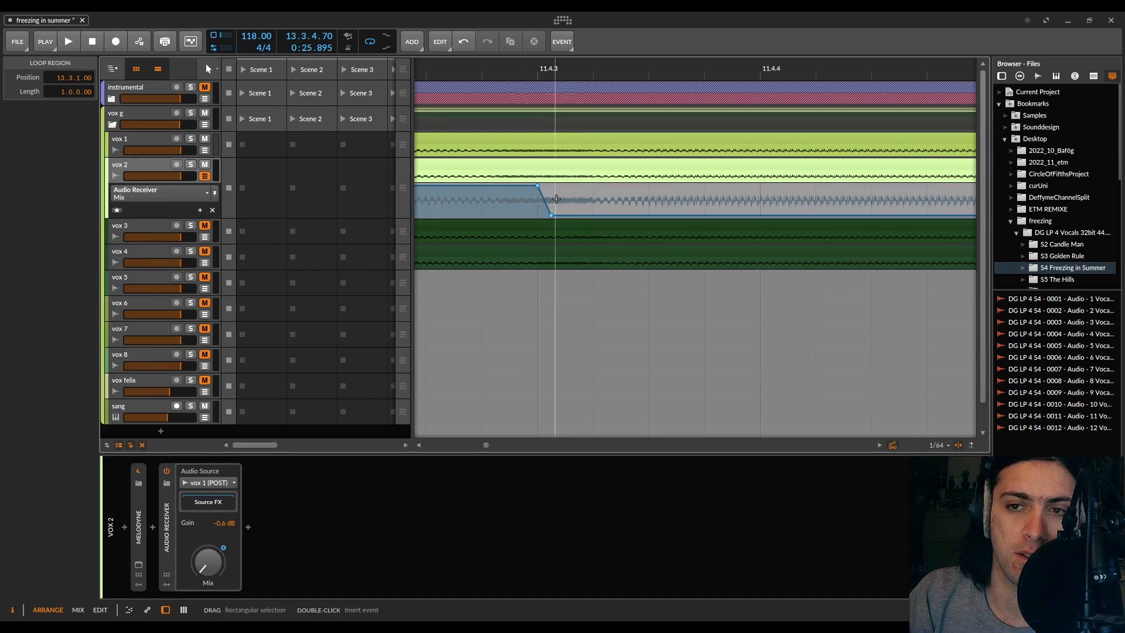
{"action": "scroll", "coordinate": [557, 200], "scroll_direction": "down", "scroll_amount": 5}
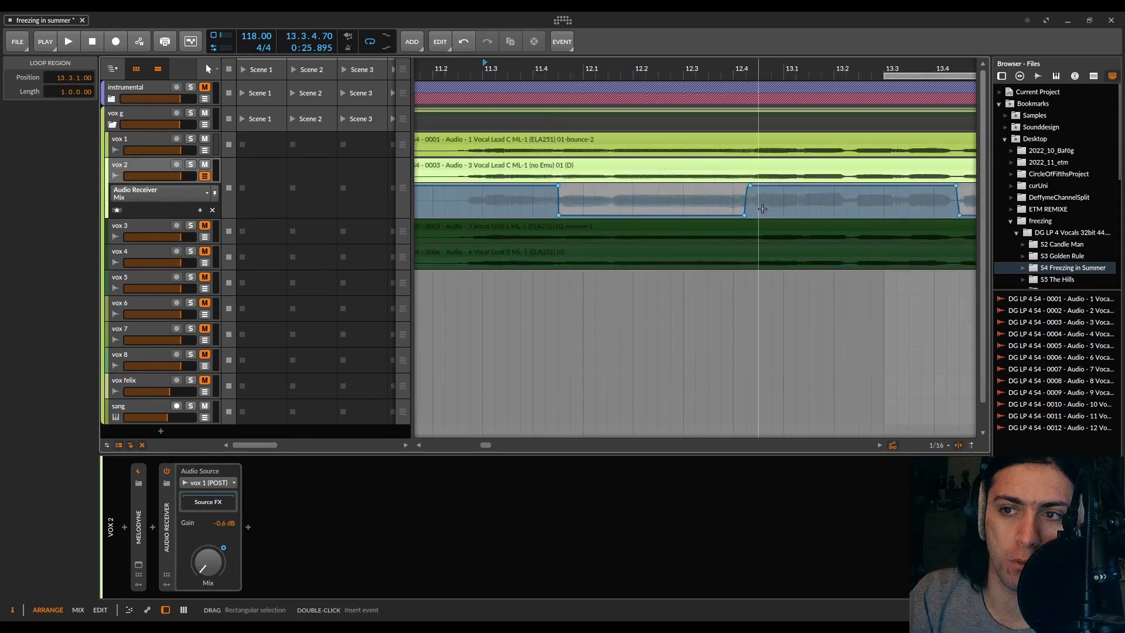
{"action": "scroll", "coordinate": [616, 204], "scroll_direction": "up", "scroll_amount": 5}
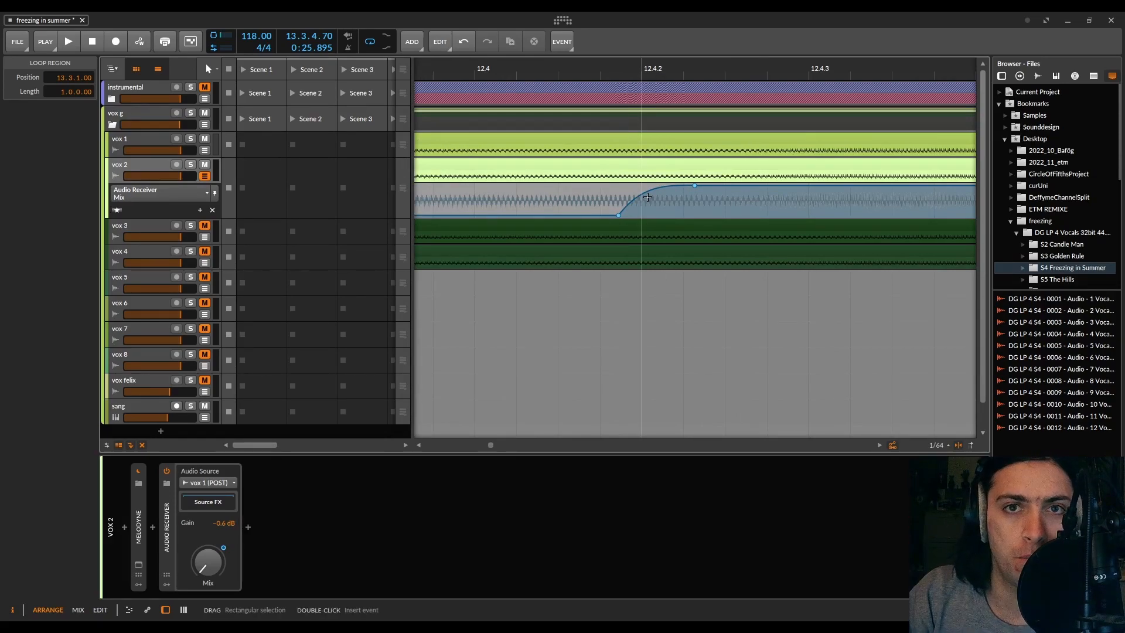
{"action": "scroll", "coordinate": [649, 197], "scroll_direction": "down", "scroll_amount": 12}
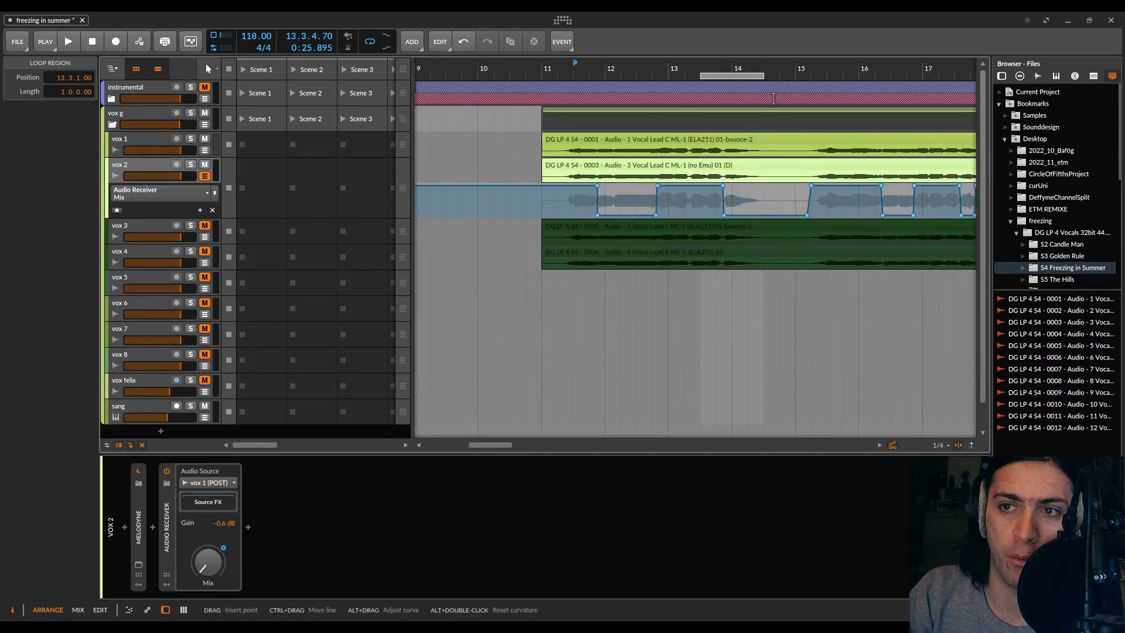
Step: Play one-bar loops from 15.4.1.00 and 16.3.1.00 to check the mix drop after 16.2 and the rise after 16.4
{"action": "left_click_drag", "start_coordinate": [733, 76], "coordinate": [870, 80]}
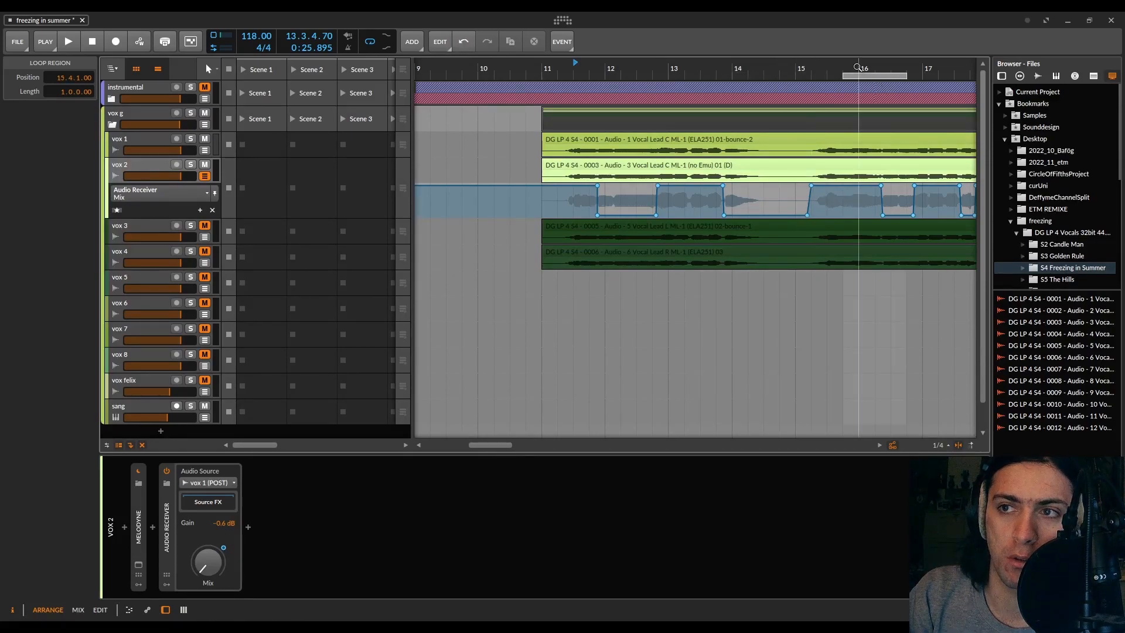
{"action": "key", "text": "space"}
{"action": "scroll", "coordinate": [895, 215], "scroll_direction": "up", "scroll_amount": 8}
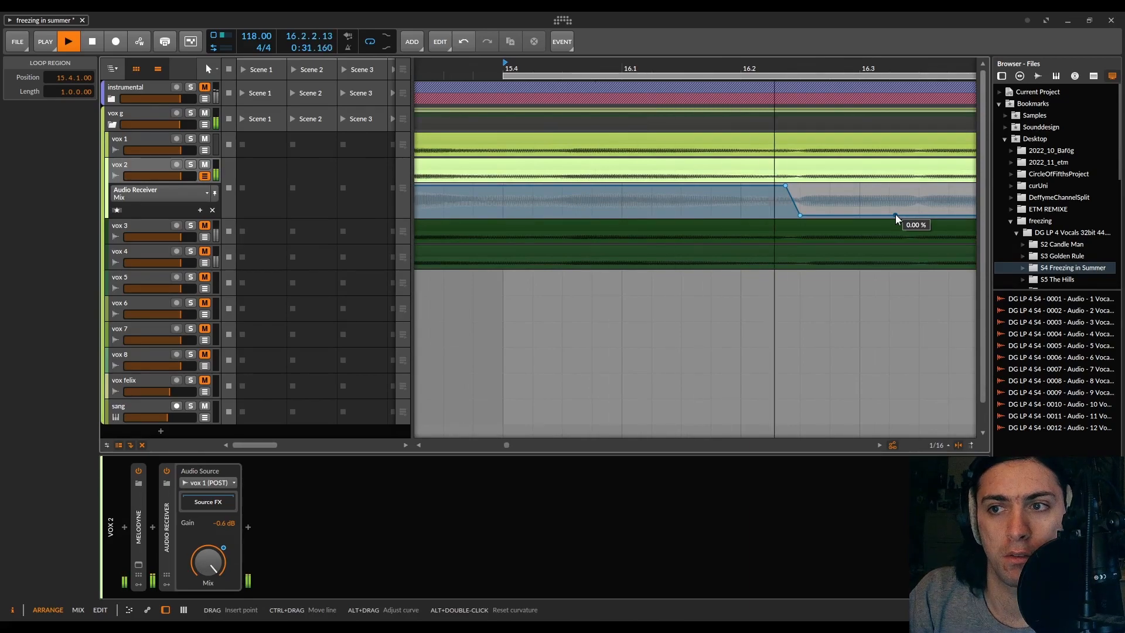
{"action": "scroll", "coordinate": [822, 211], "scroll_direction": "down", "scroll_amount": 8}
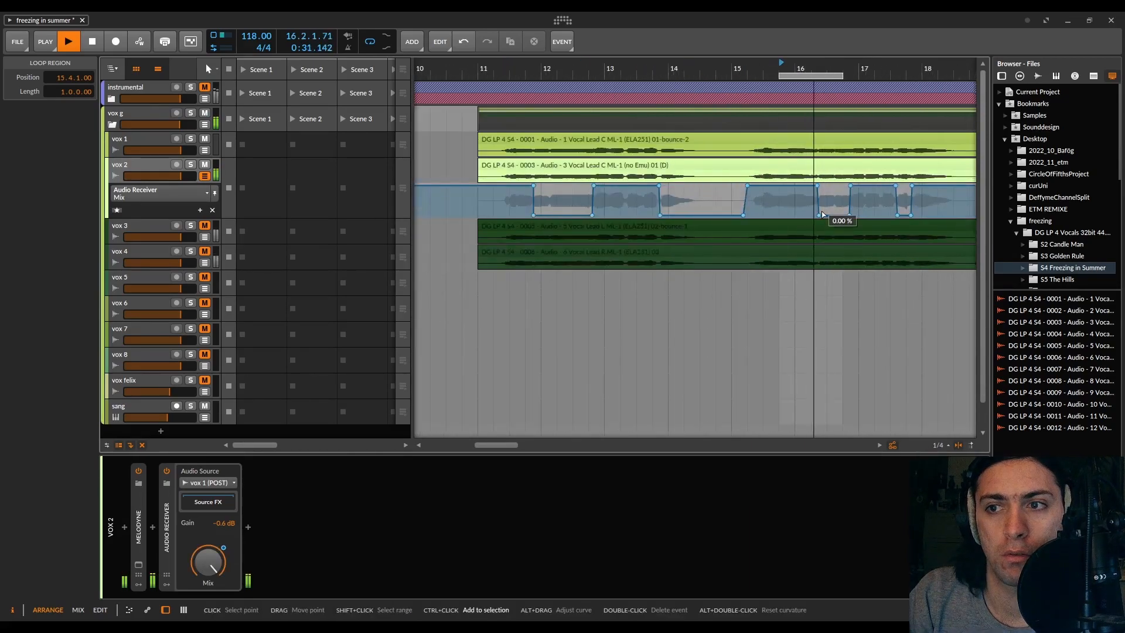
{"action": "left_click_drag", "start_coordinate": [652, 73], "coordinate": [688, 76]}
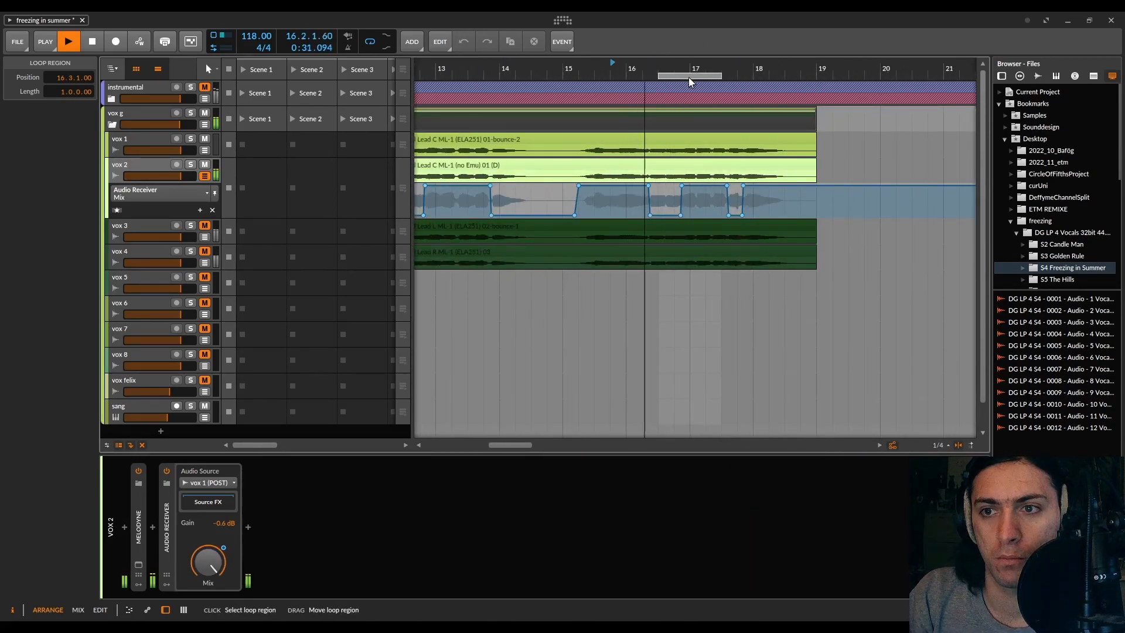
{"action": "scroll", "coordinate": [694, 183], "scroll_direction": "up", "scroll_amount": 8}
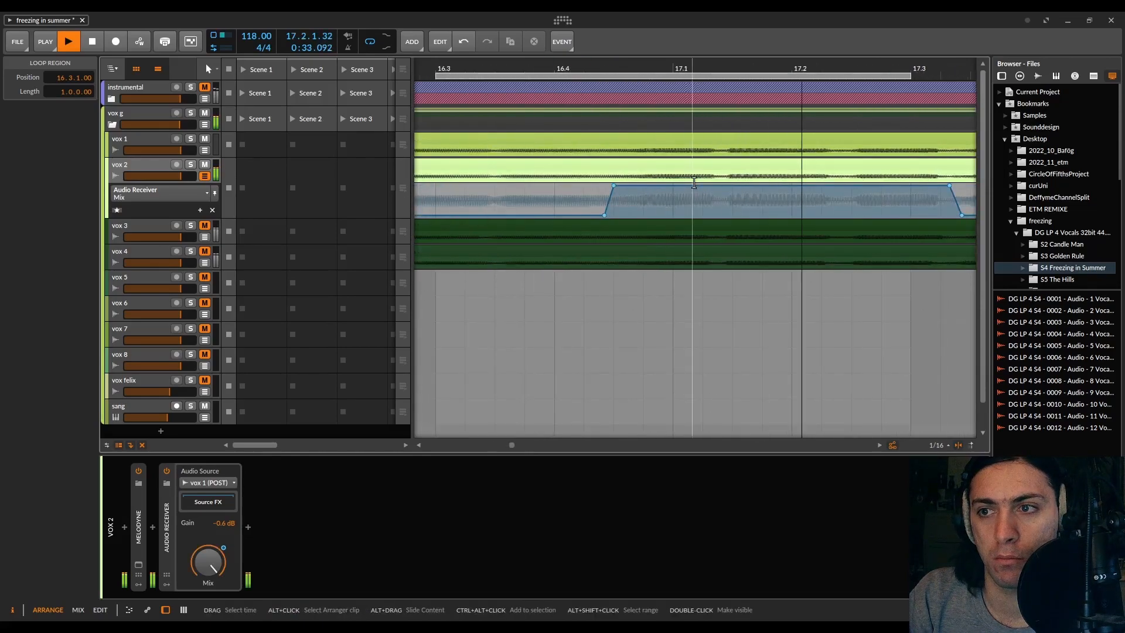
Step: Loop one bar from 17.2.2.00 and bend both slopes of the mix dip between 17.3 and 17.4 downward into curves
{"action": "scroll", "coordinate": [693, 183], "scroll_direction": "down", "scroll_amount": 5}
{"action": "left_click_drag", "start_coordinate": [658, 76], "coordinate": [781, 75]}
{"action": "scroll", "coordinate": [790, 244], "scroll_direction": "up", "scroll_amount": 6}
{"action": "scroll", "coordinate": [790, 245], "scroll_direction": "up", "scroll_amount": 2}
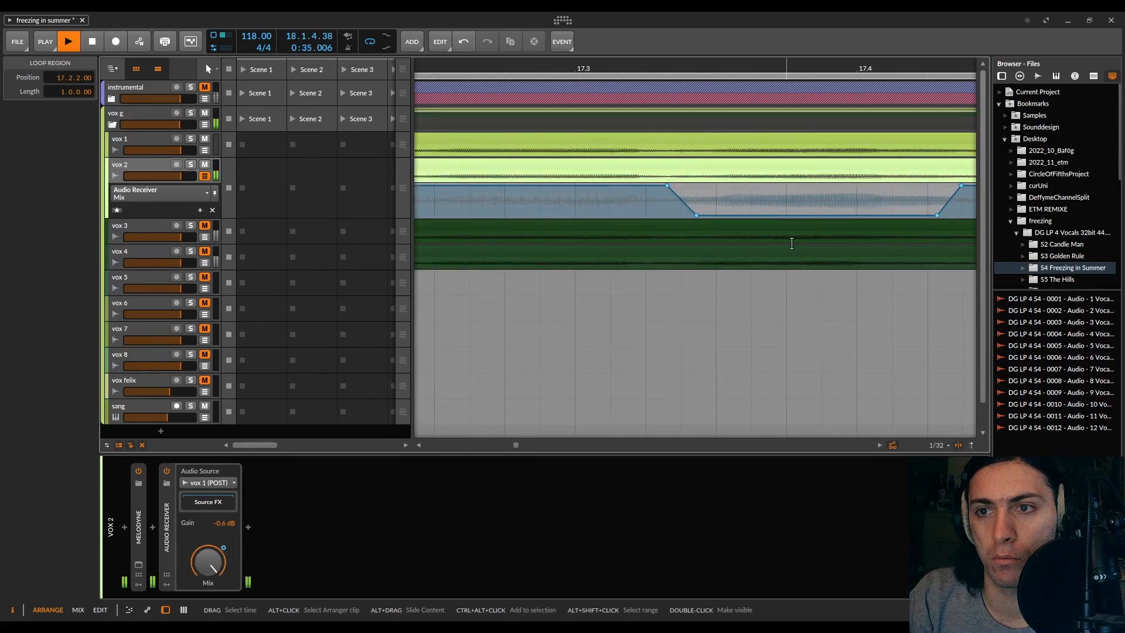
{"action": "scroll", "coordinate": [792, 243], "scroll_direction": "left", "scroll_amount": 3}
{"action": "left_click_drag", "start_coordinate": [553, 199], "coordinate": [556, 207]}
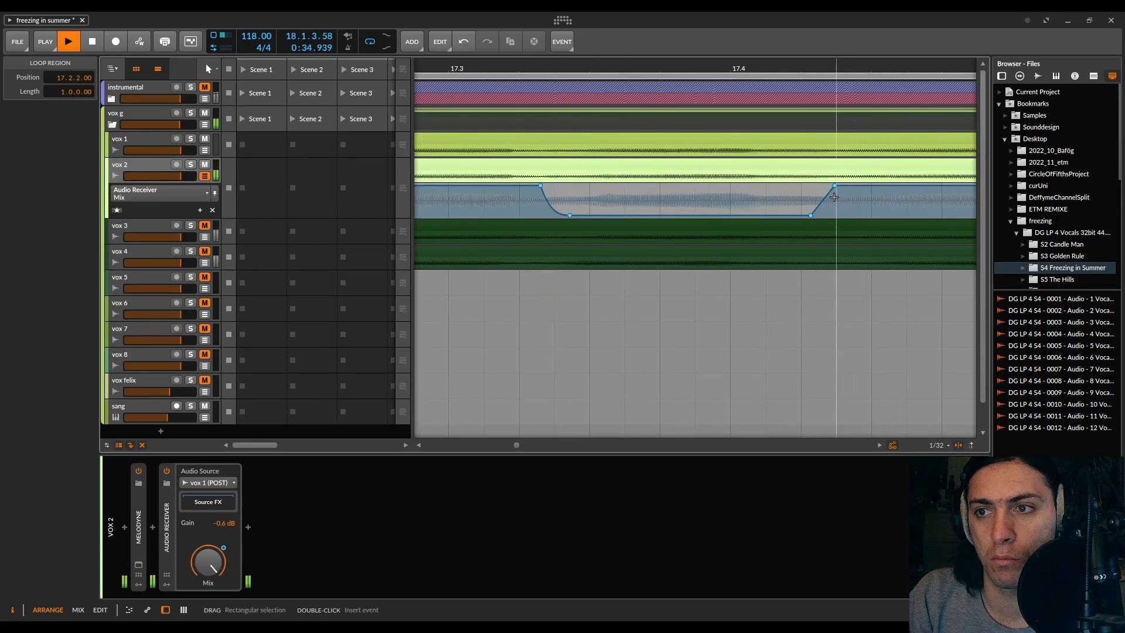
{"action": "left_click_drag", "start_coordinate": [826, 199], "coordinate": [826, 192]}
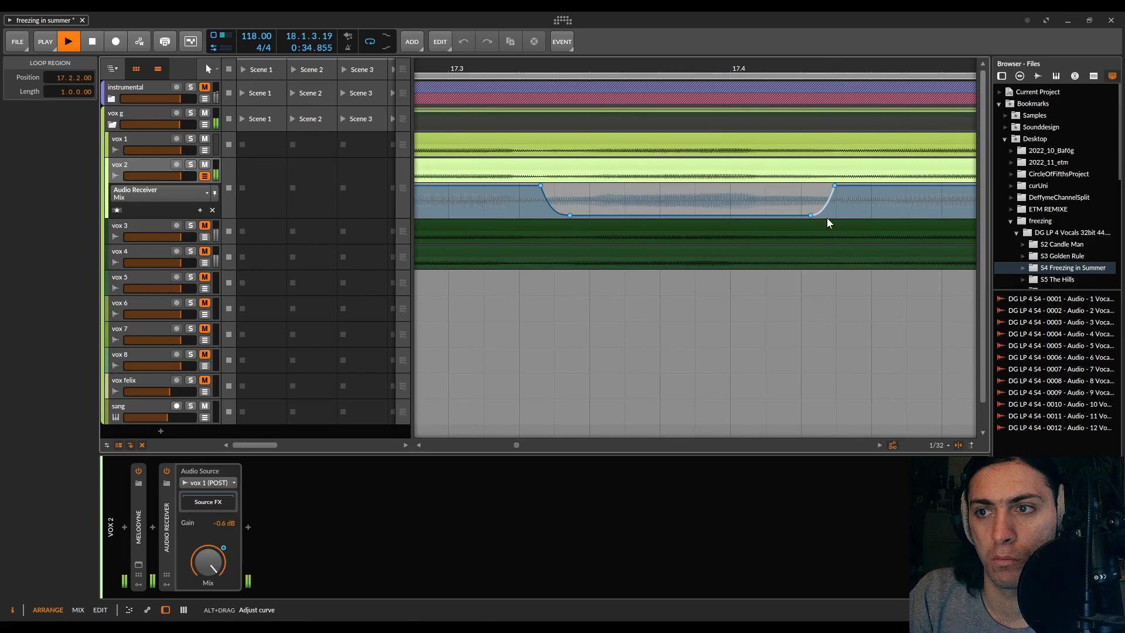
{"action": "scroll", "coordinate": [836, 184], "scroll_direction": "down", "scroll_amount": 10}
{"action": "key", "text": "space"}
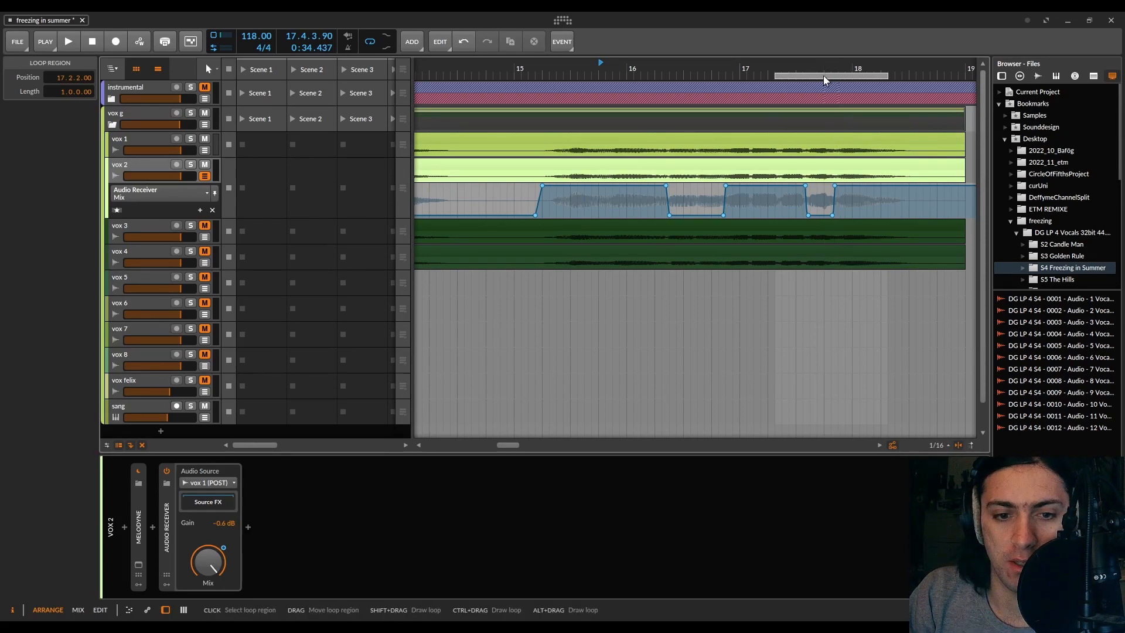
Step: Add a Button modulator to the Audio Receiver on vox 2
{"action": "left_click", "coordinate": [164, 585]}
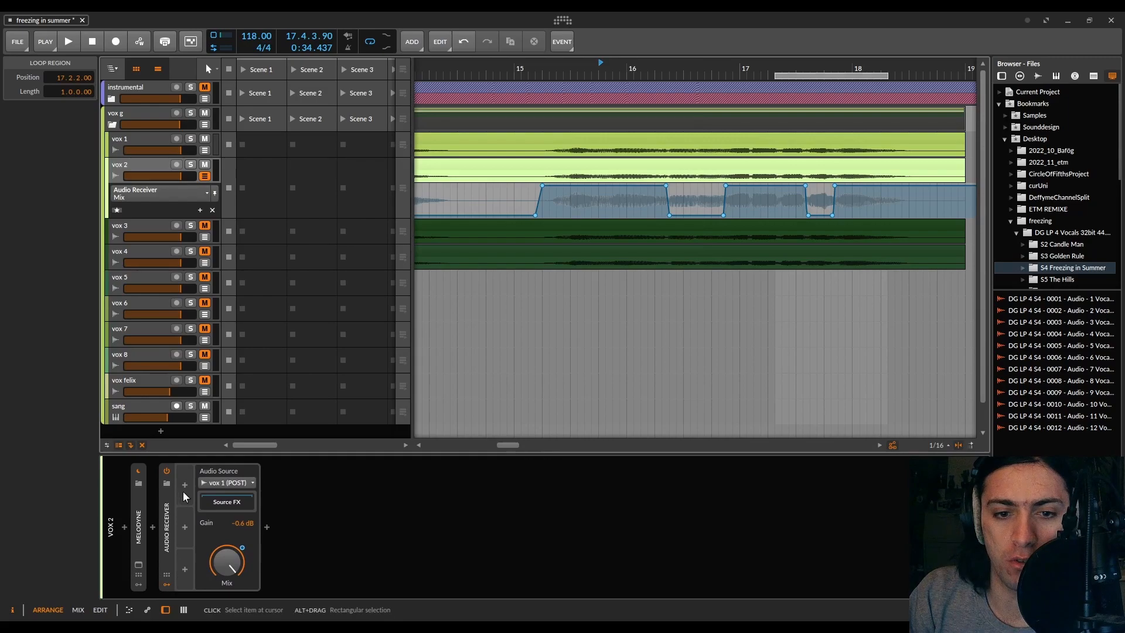
{"action": "left_click", "coordinate": [183, 490]}
{"action": "type", "text": "button"}
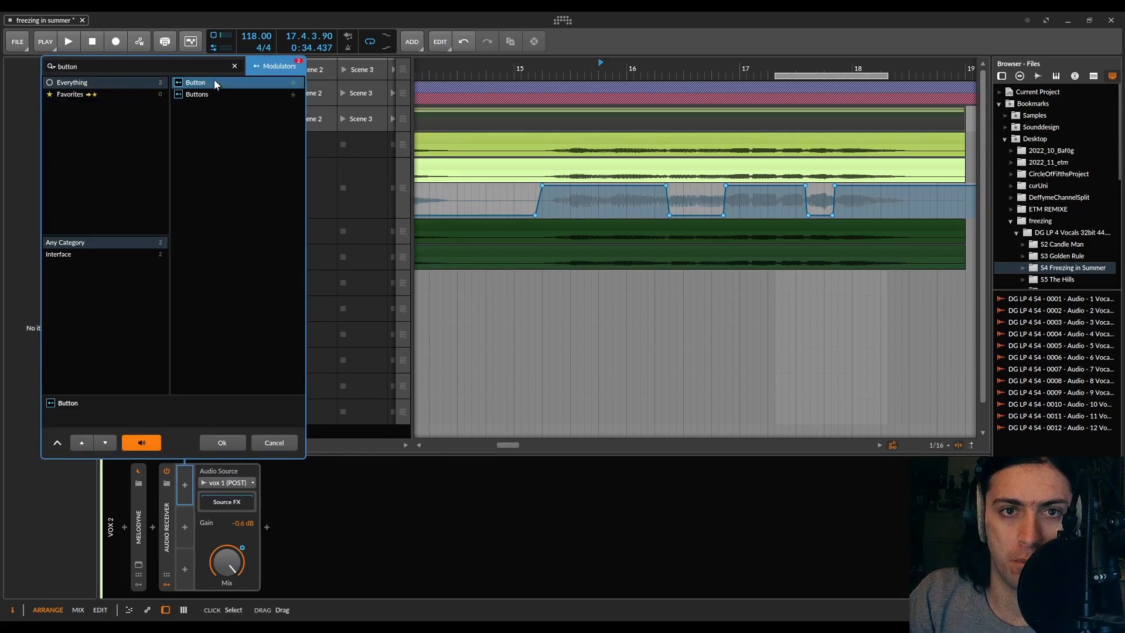
{"action": "double_click", "coordinate": [213, 79]}
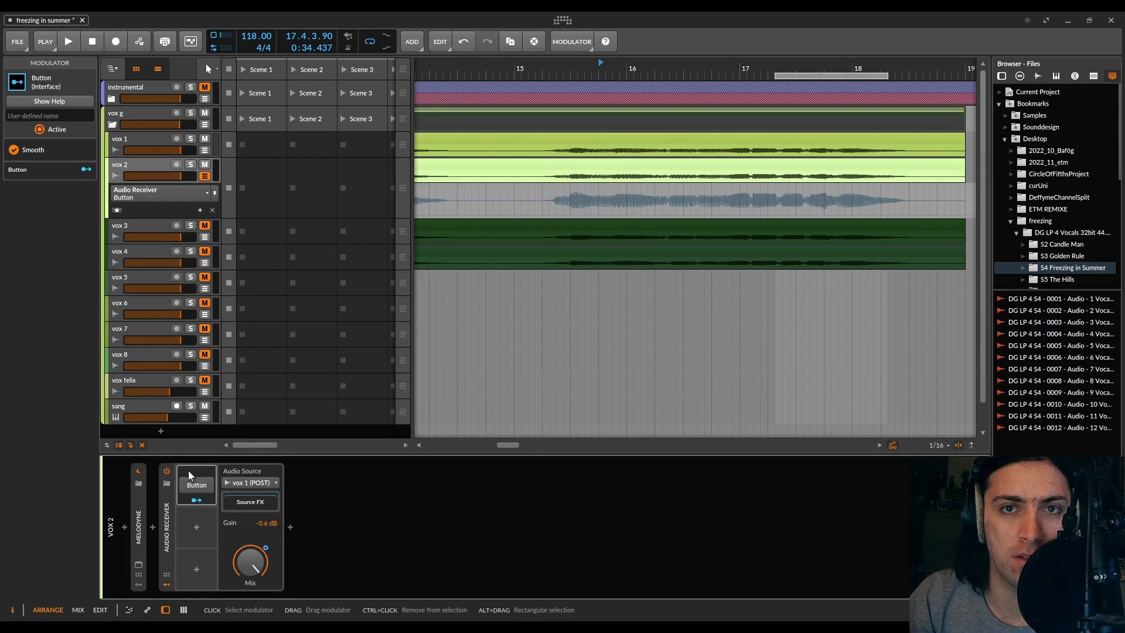
Step: Remove the Button modulator from vox 2's Audio Receiver and display the Mix automation in the vox 2 lane
{"action": "key", "text": "Delete"}
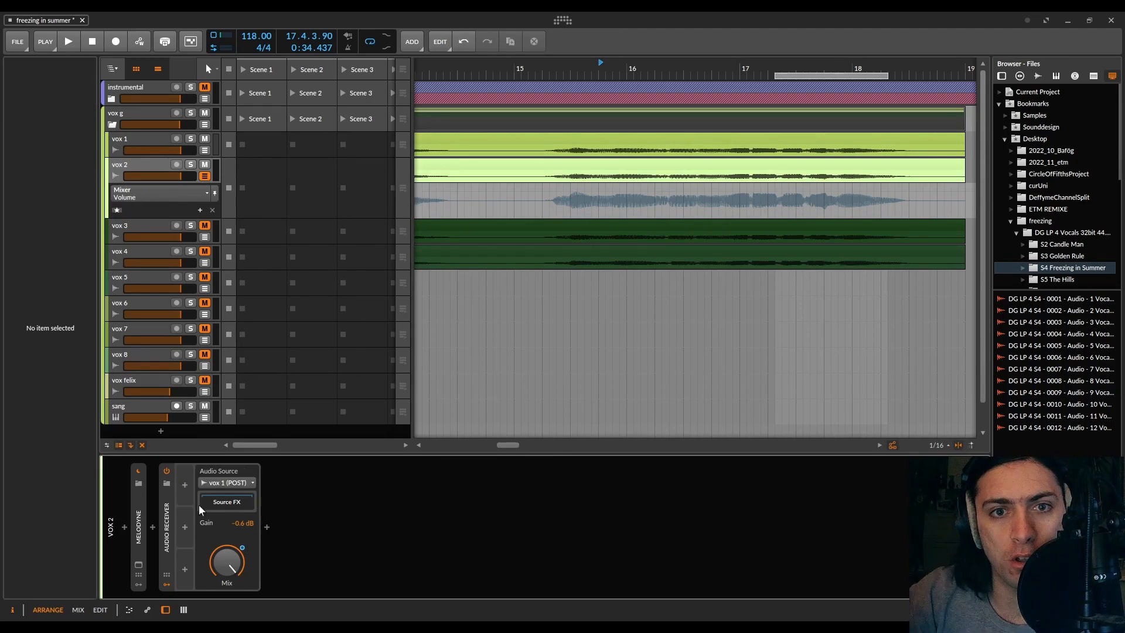
{"action": "left_click", "coordinate": [141, 198]}
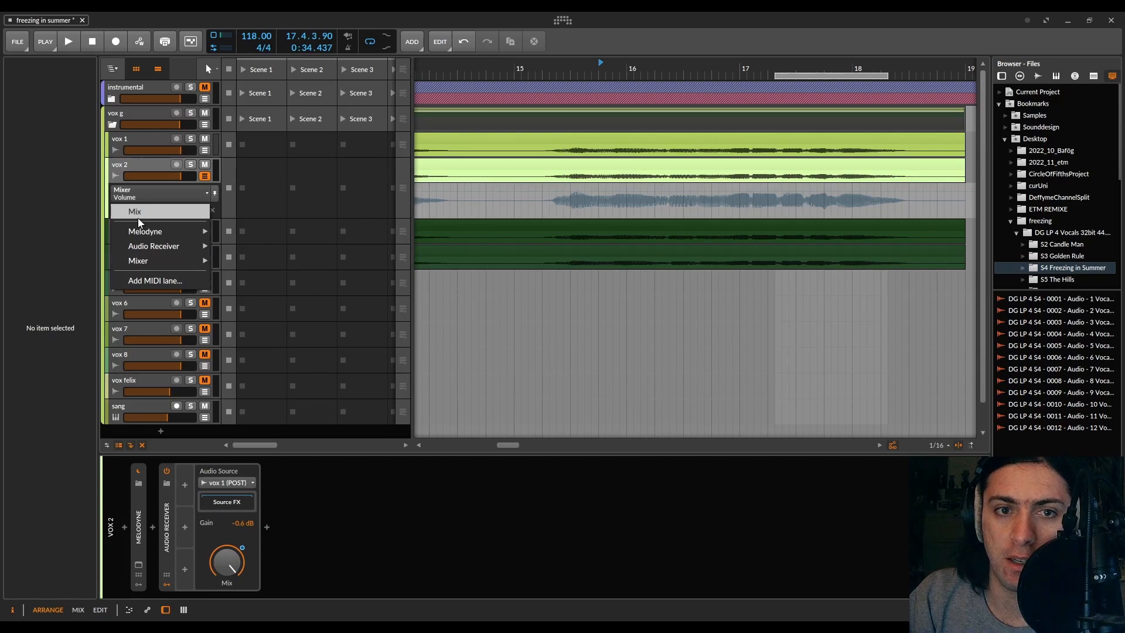
{"action": "left_click", "coordinate": [138, 219]}
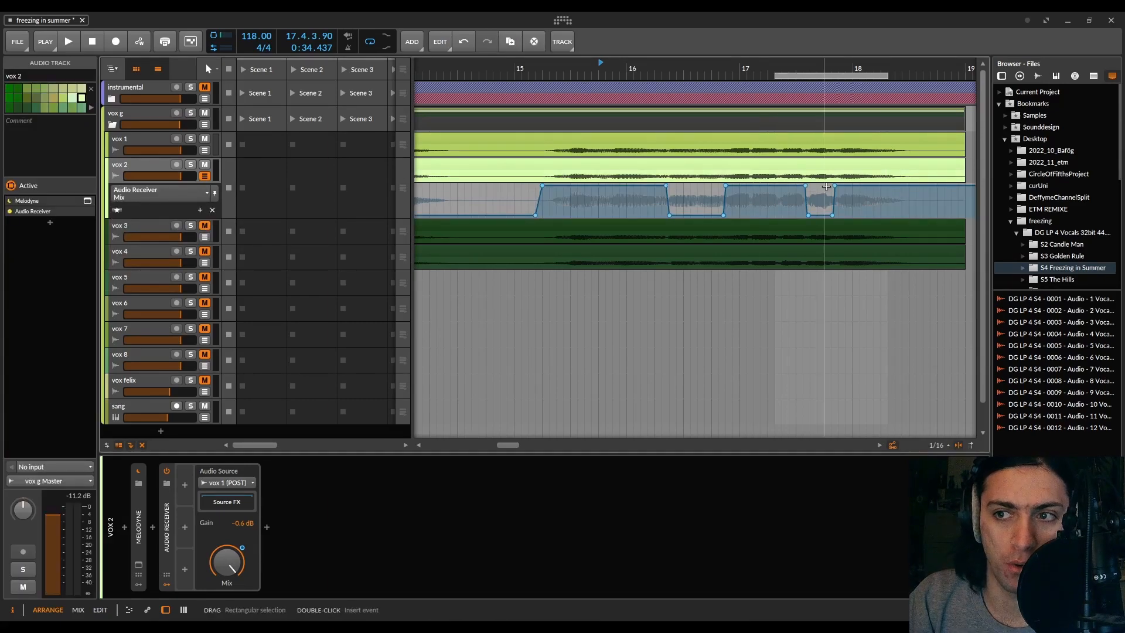
{"action": "key", "text": "z"}
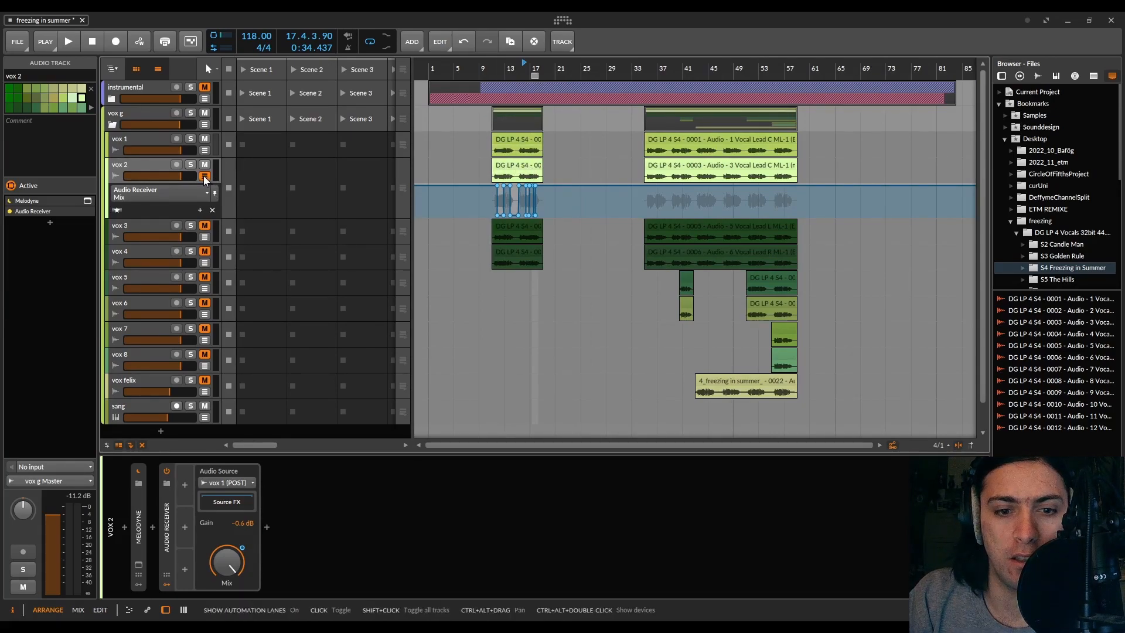
Step: Hide the Audio Receiver's modulator slots on vox 2 and copy the device with its Mix automation to vox 3 after Melodyne
{"action": "left_click", "coordinate": [167, 531]}
{"action": "left_click", "coordinate": [167, 584]}
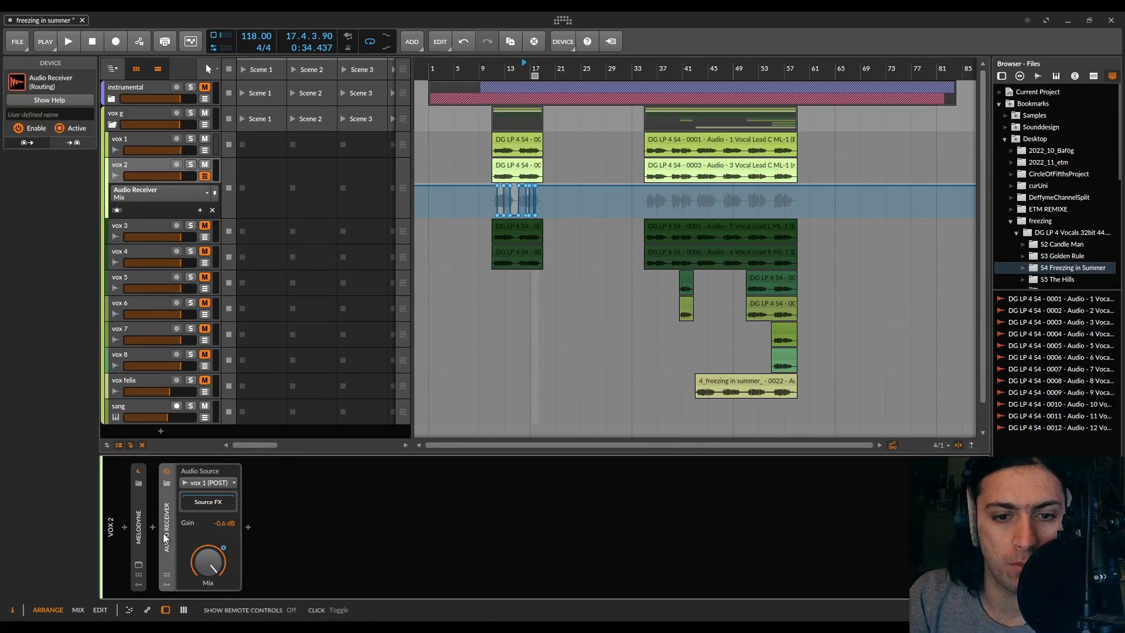
{"action": "key", "text": "Down"}
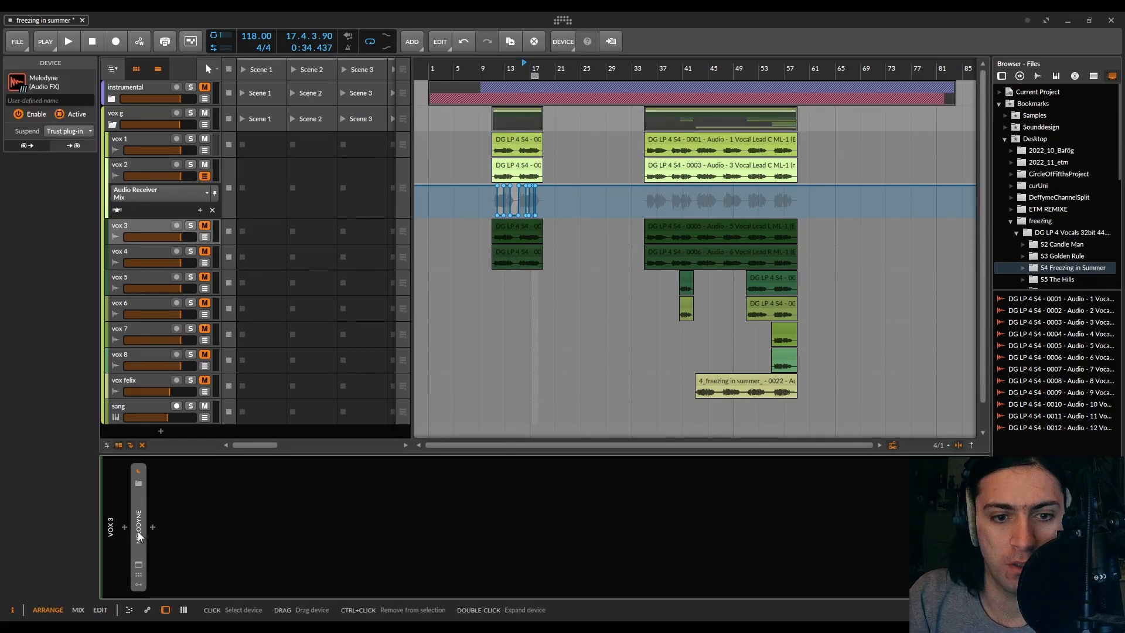
Step: Set the output routing of the vox 2 track to No output
{"action": "left_click", "coordinate": [131, 165]}
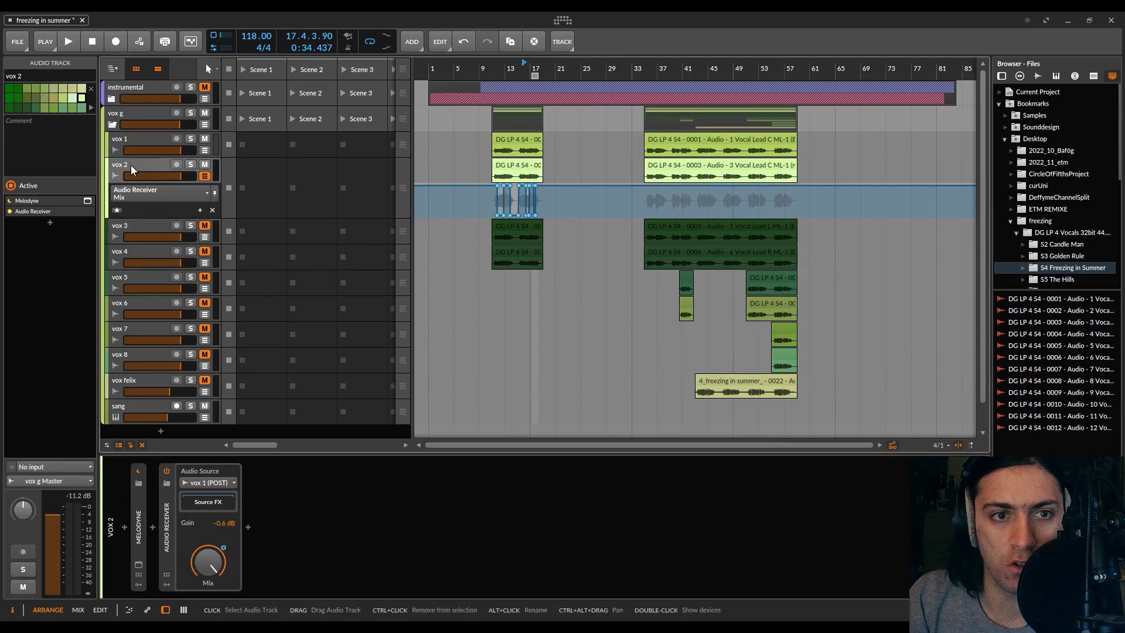
{"action": "left_click", "coordinate": [45, 480]}
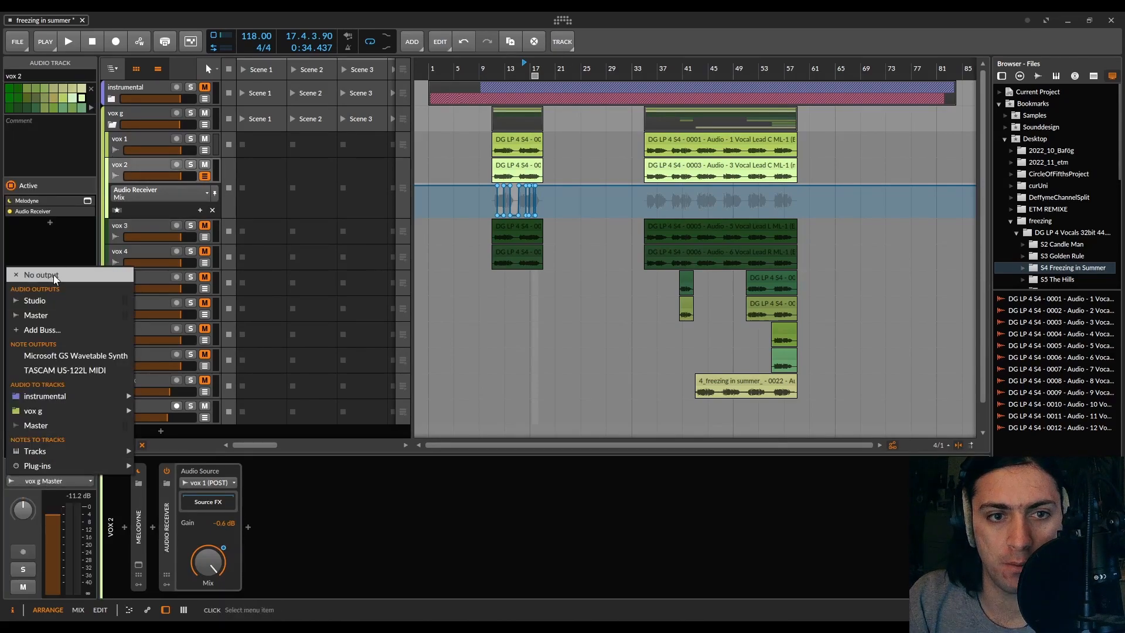
{"action": "left_click", "coordinate": [35, 275]}
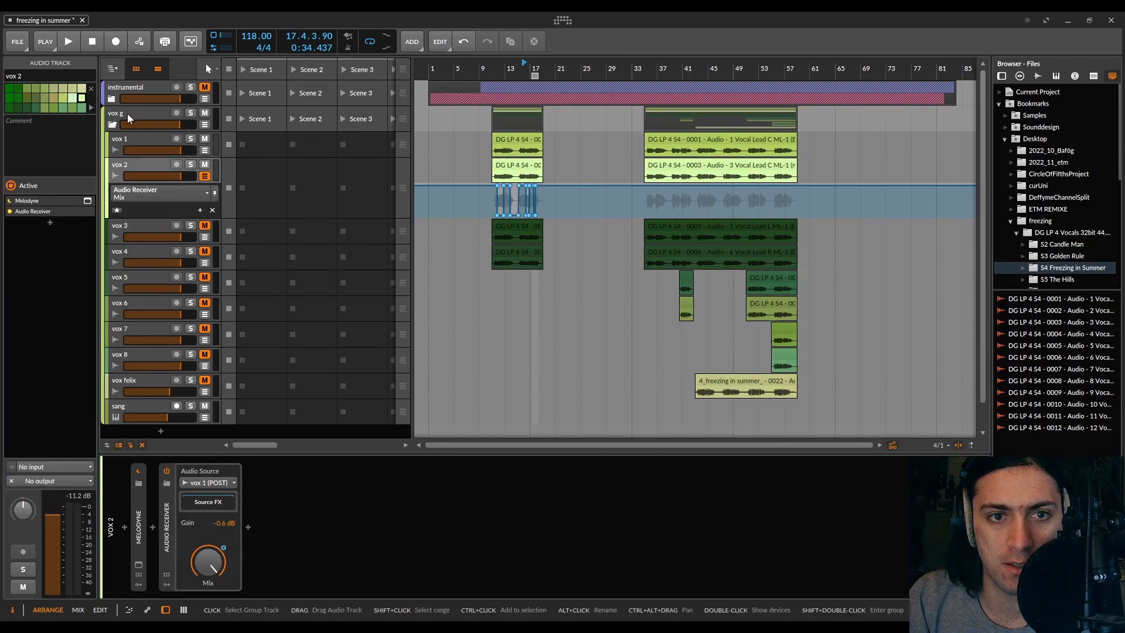
Step: Unmute vox 3 and show its Audio Receiver Mix automation lane in place of the vox 2 lane
{"action": "left_click", "coordinate": [128, 227]}
{"action": "left_click", "coordinate": [204, 226]}
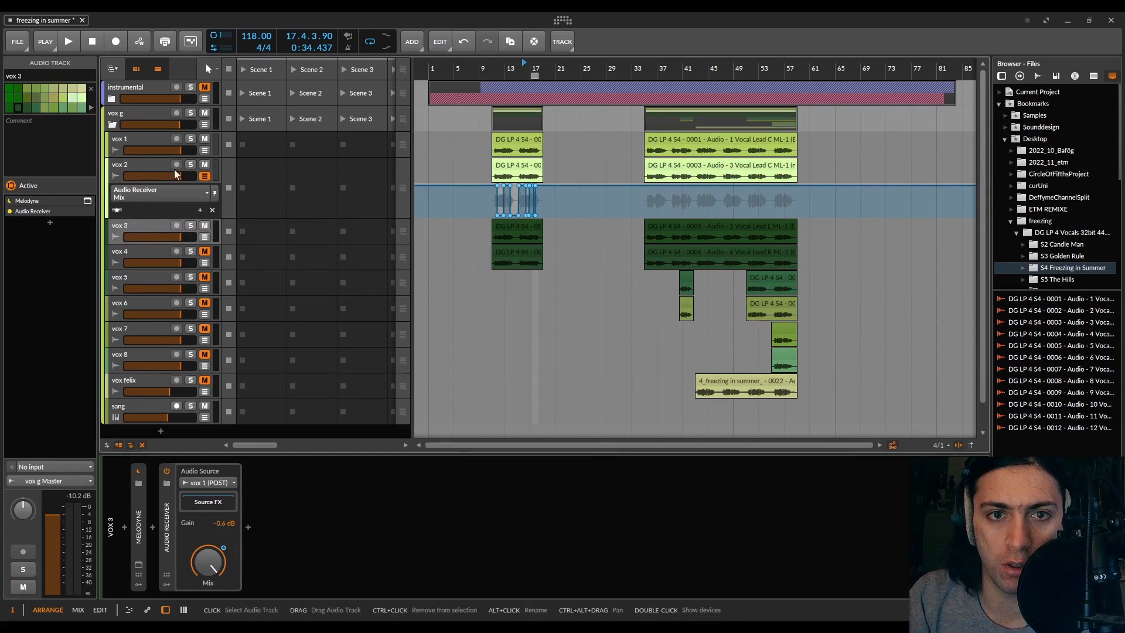
{"action": "left_click", "coordinate": [205, 177]}
{"action": "left_click", "coordinate": [148, 235]}
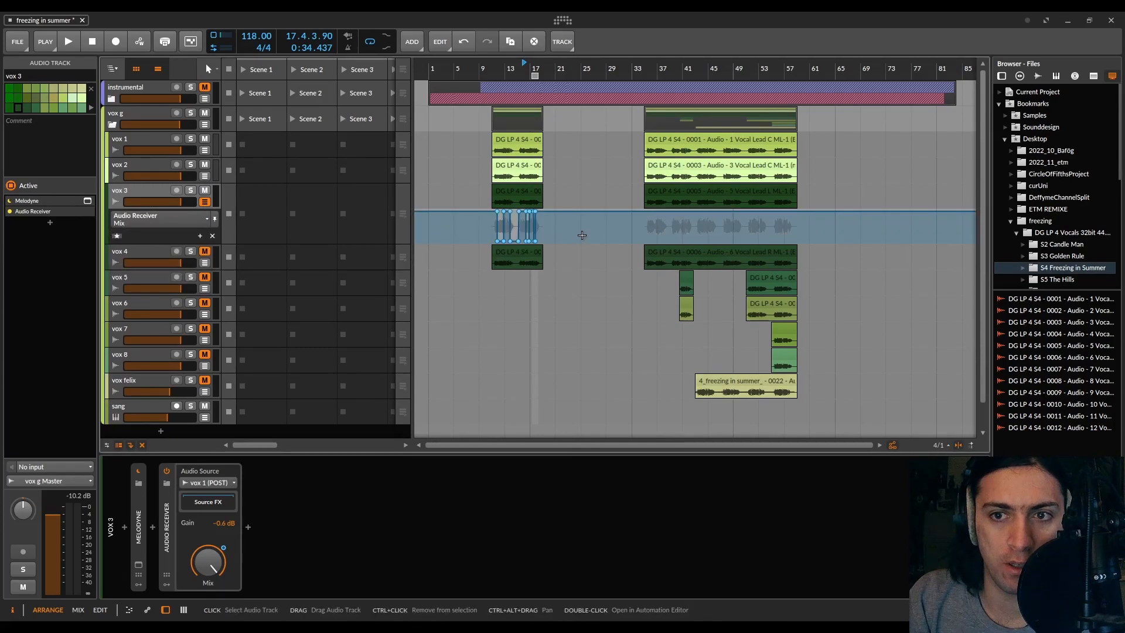
Step: Delete all copied Mix automation points on vox 3 and insert one point at 0 % at the start of bar 11
{"action": "left_click", "coordinate": [550, 240]}
{"action": "left_click_drag", "start_coordinate": [550, 240], "coordinate": [473, 212]}
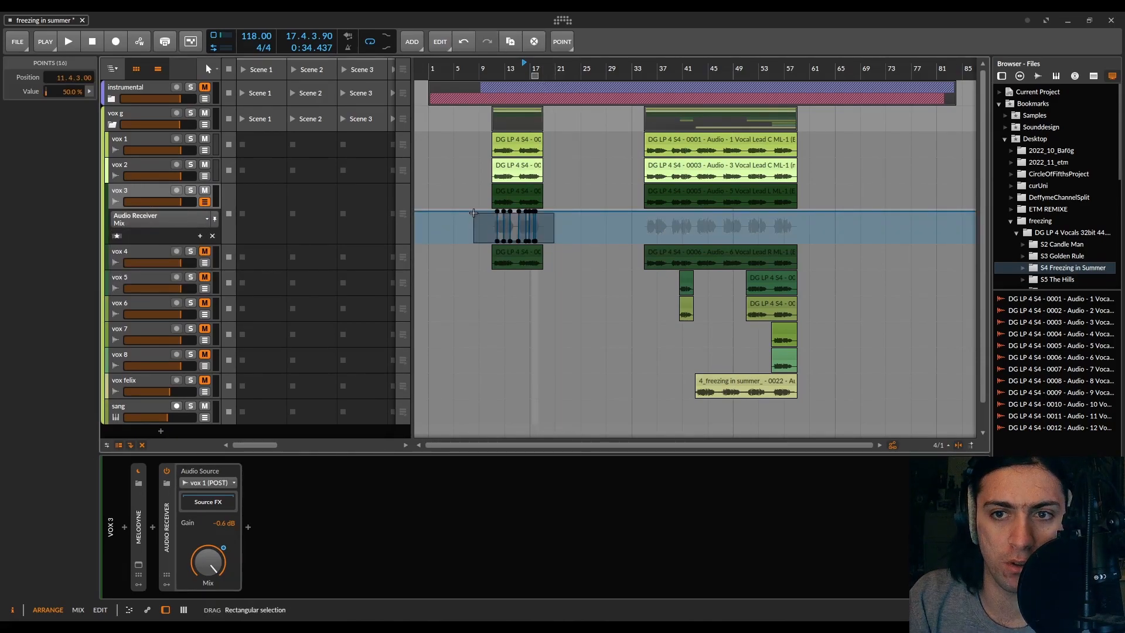
{"action": "key", "text": "Delete"}
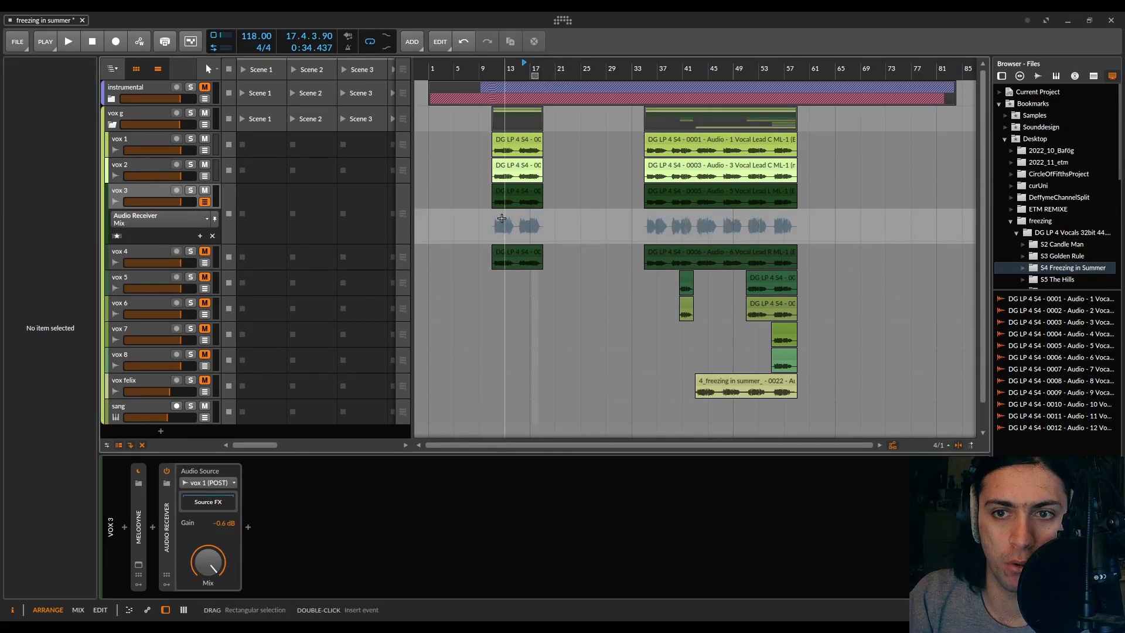
{"action": "double_click", "coordinate": [493, 240]}
Step: Set the audio source of vox 3's Audio Receiver to vox 2 (POST)
{"action": "left_click", "coordinate": [208, 483]}
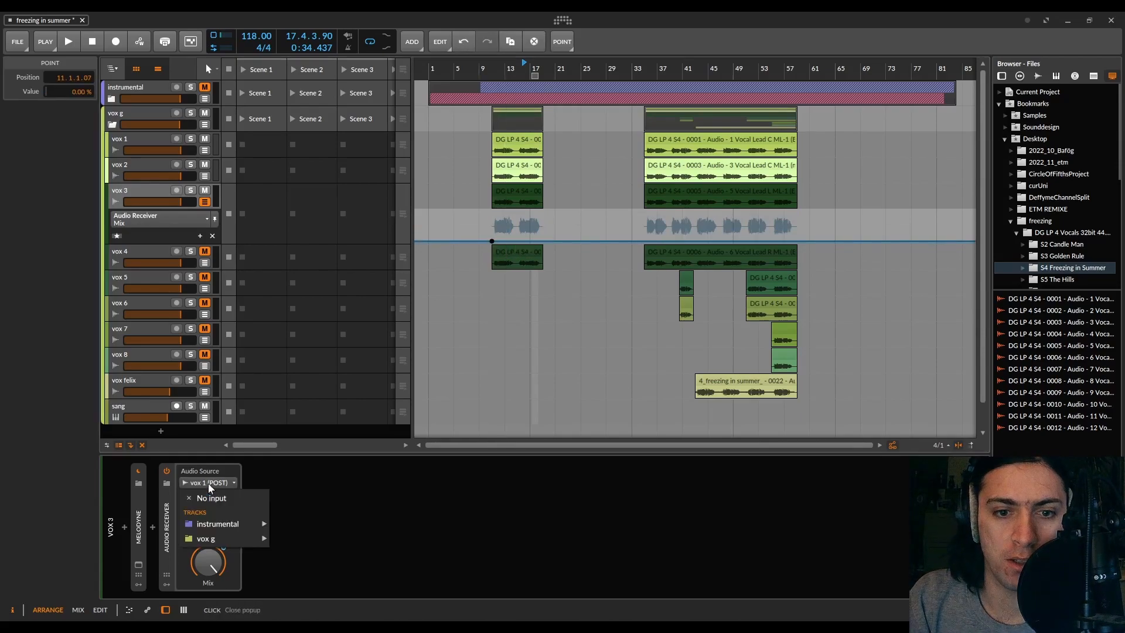
{"action": "mouse_move", "coordinate": [213, 537]}
{"action": "mouse_move", "coordinate": [300, 520]}
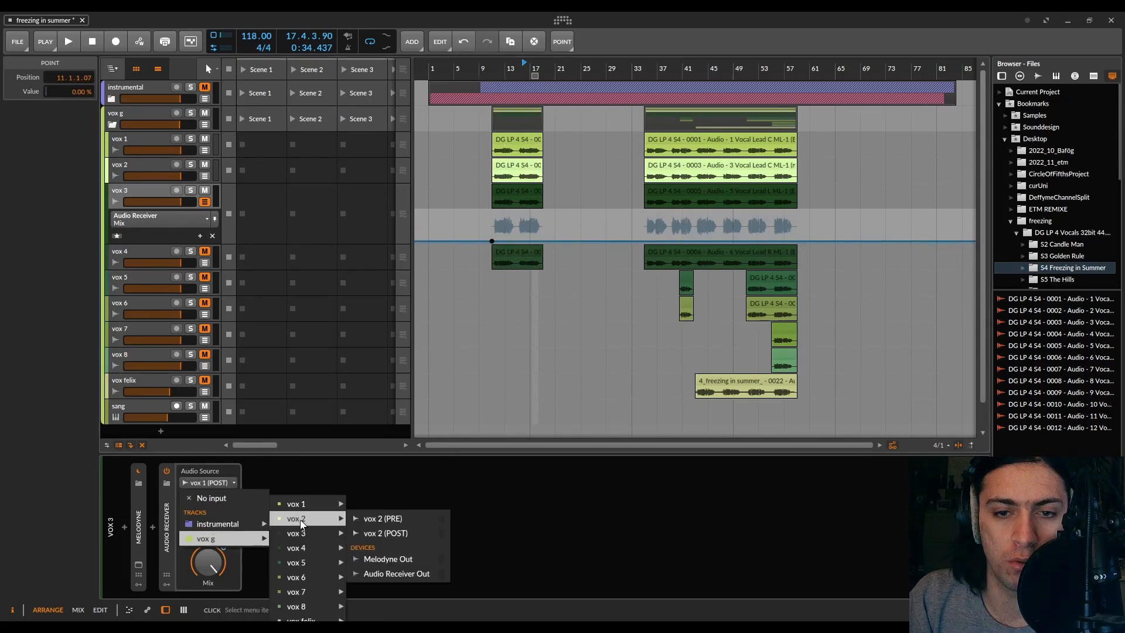
{"action": "left_click", "coordinate": [389, 533]}
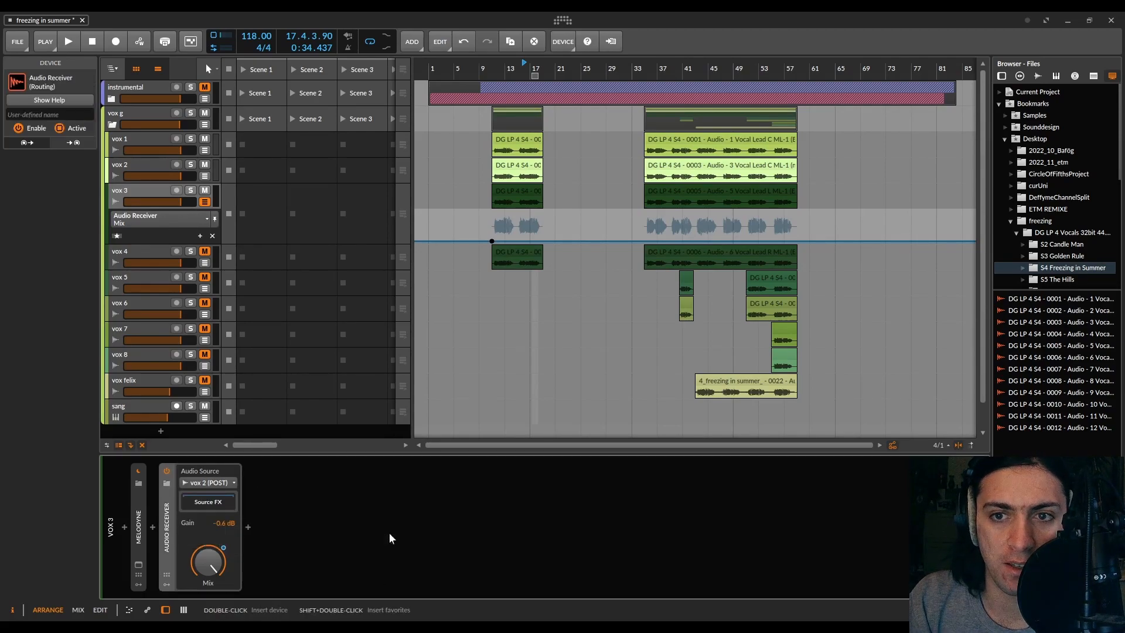
Step: Move vox 3's Mix point to 11.1.1.00 at 100 % and briefly show the vox 2 Mix lane for comparison
{"action": "scroll", "coordinate": [488, 271], "scroll_direction": "up", "scroll_amount": 5}
{"action": "left_click", "coordinate": [434, 241]}
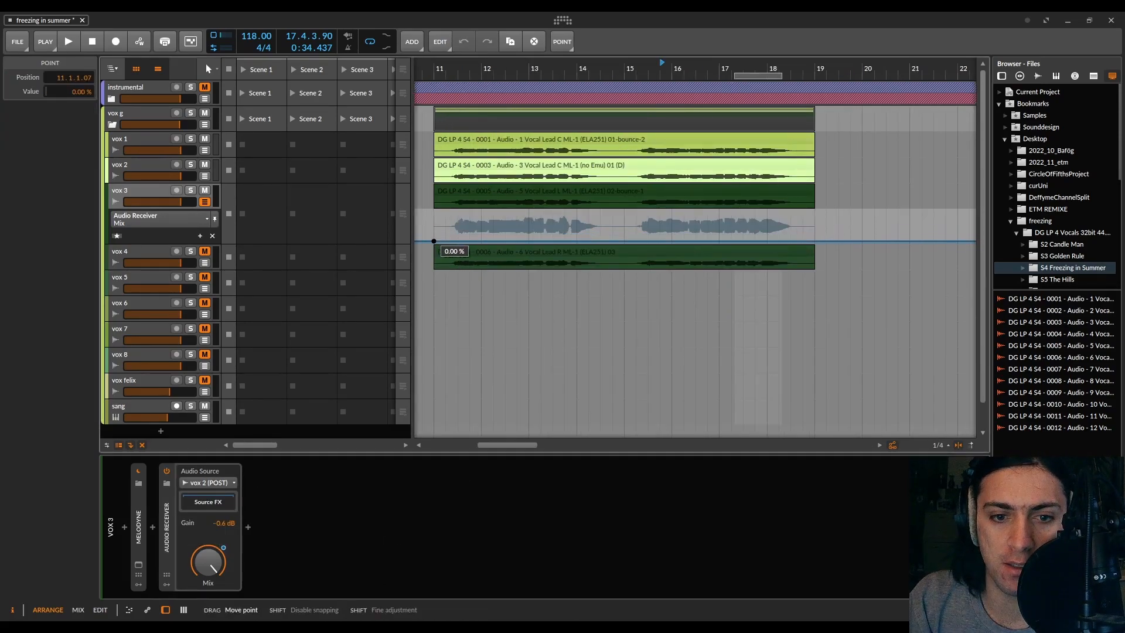
{"action": "left_click_drag", "start_coordinate": [421, 241], "coordinate": [433, 212]}
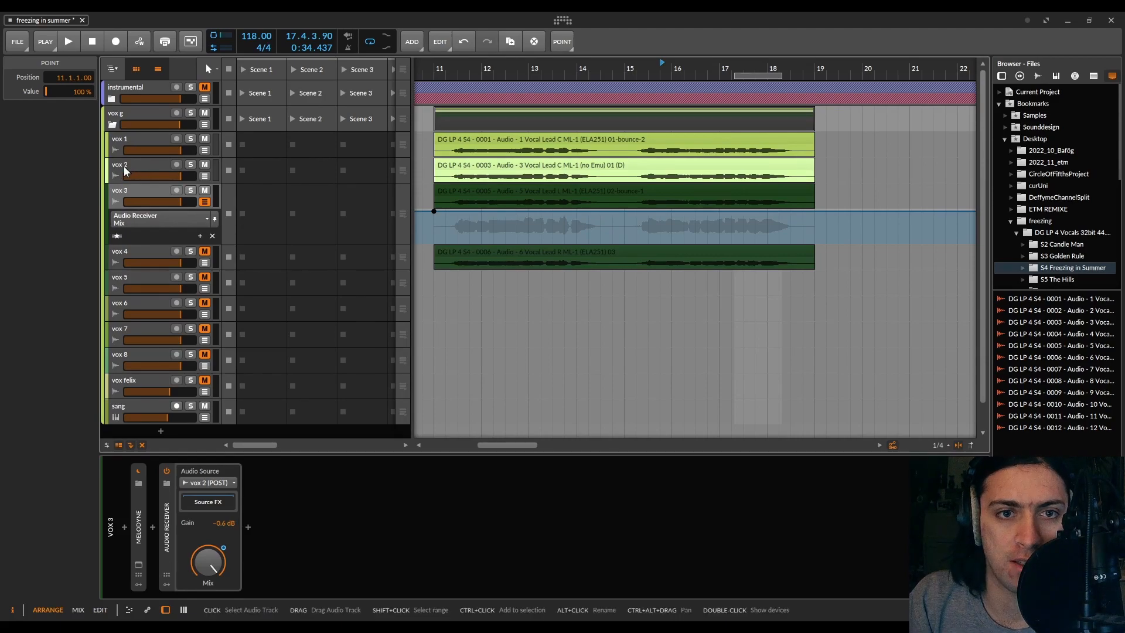
{"action": "left_click", "coordinate": [204, 176]}
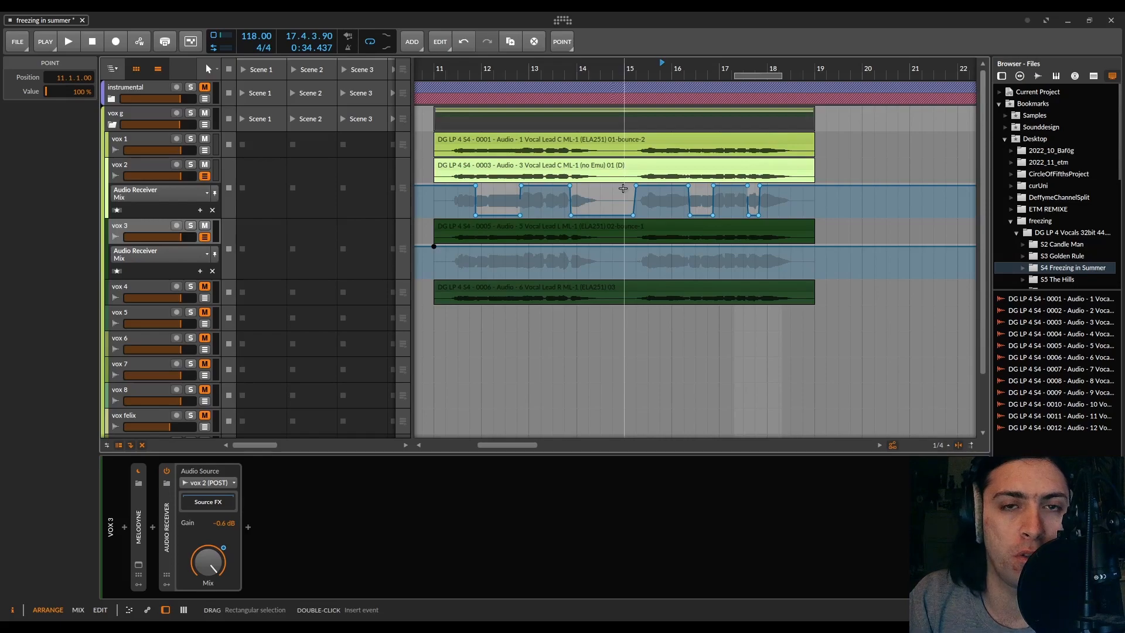
{"action": "left_click", "coordinate": [205, 176]}
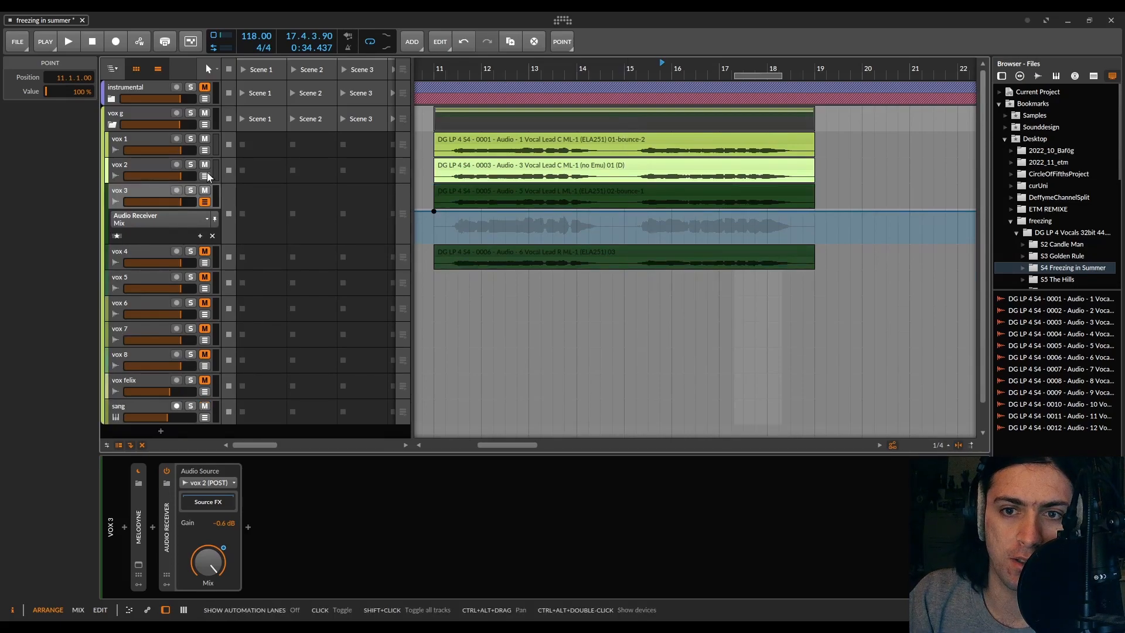
Step: Move vox 3's Mix point to 11.3.1.00 at 0 % and play a one-bar loop from 11.1.1.00
{"action": "left_click_drag", "start_coordinate": [433, 211], "coordinate": [460, 236]}
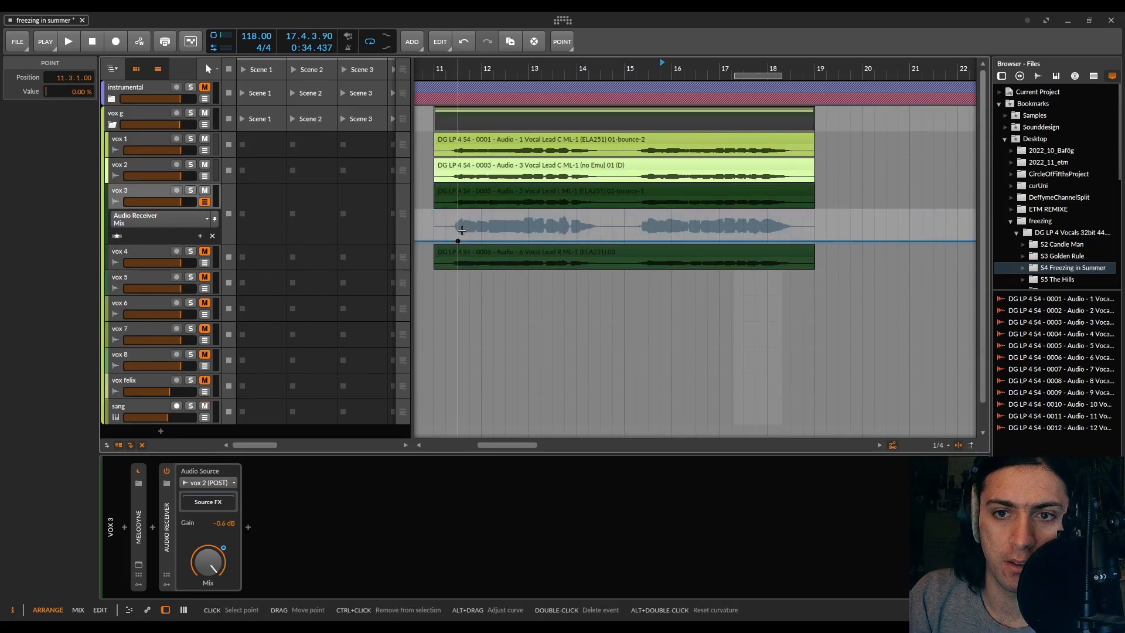
{"action": "left_click_drag", "start_coordinate": [758, 75], "coordinate": [458, 75]}
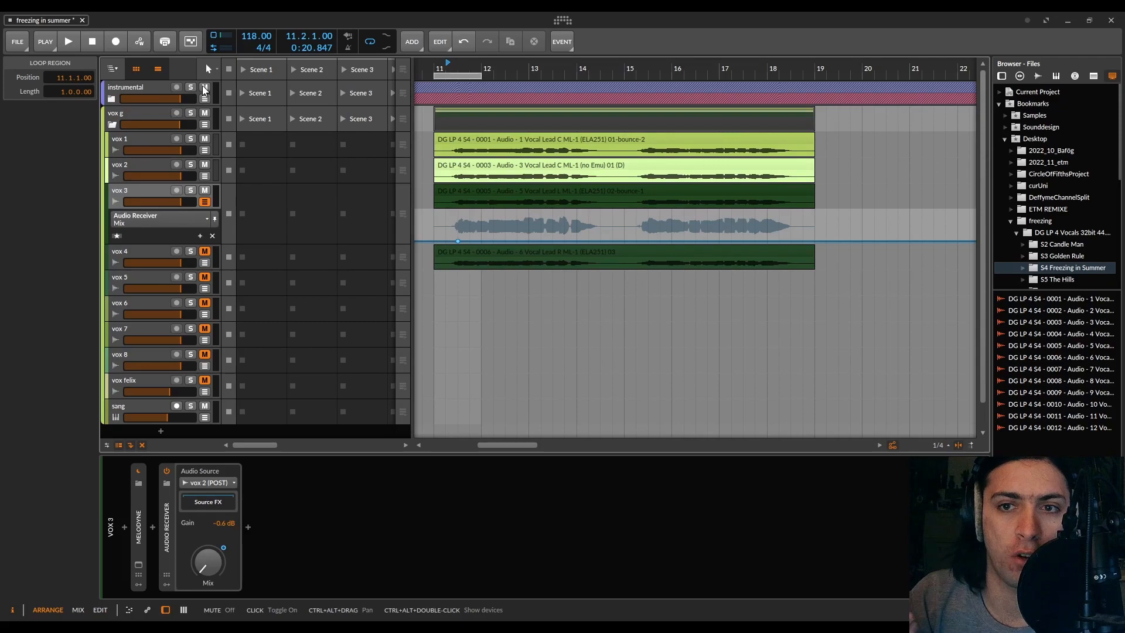
{"action": "key", "text": "space"}
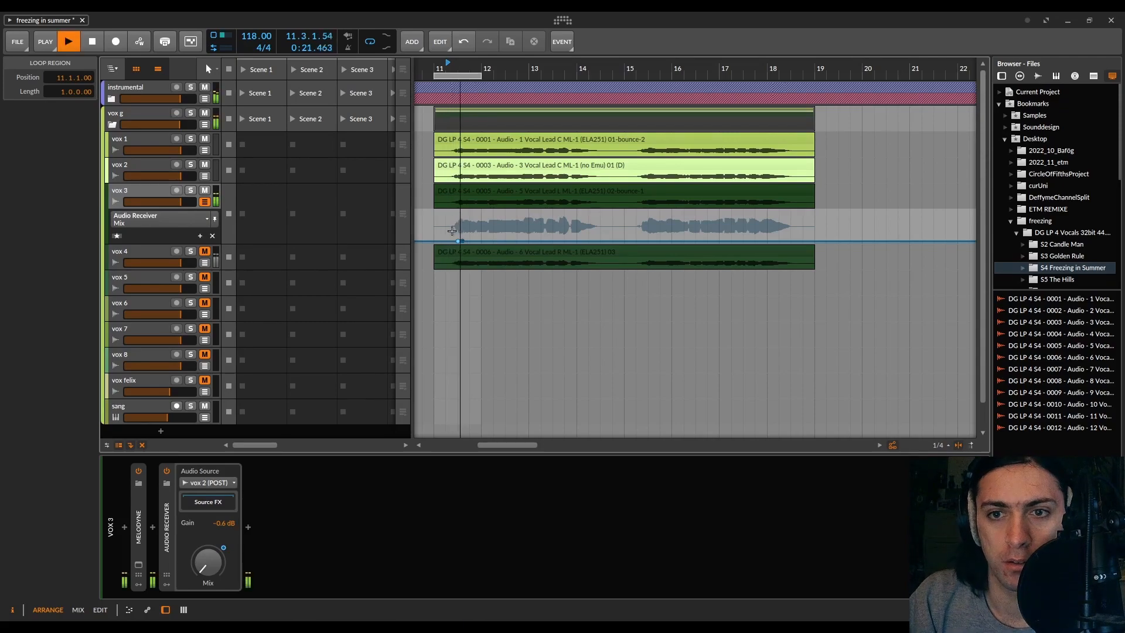
Step: Enlarge vox 3's Mix lane, raise the 11.3.1.00 point to 100 %, and add a steep drop to 0 % at 11.3.2.99
{"action": "scroll", "coordinate": [571, 278], "scroll_direction": "up", "scroll_amount": 5}
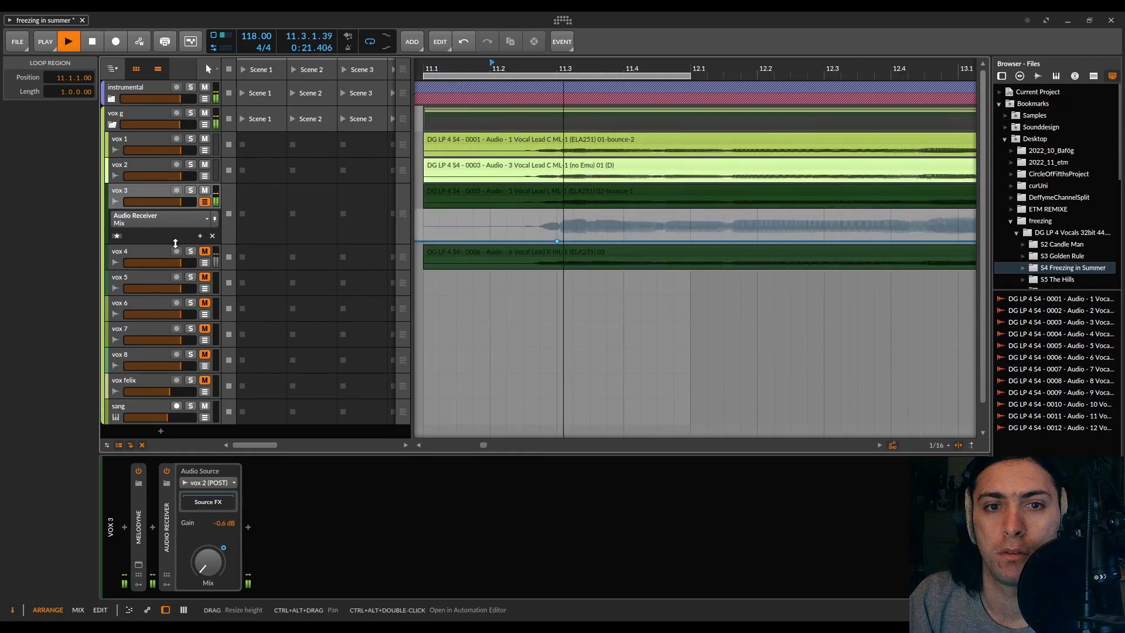
{"action": "scroll", "coordinate": [600, 337], "scroll_direction": "up", "scroll_amount": 3}
{"action": "scroll", "coordinate": [600, 336], "scroll_direction": "up", "scroll_amount": 3}
{"action": "left_click_drag", "start_coordinate": [522, 381], "coordinate": [495, 211]}
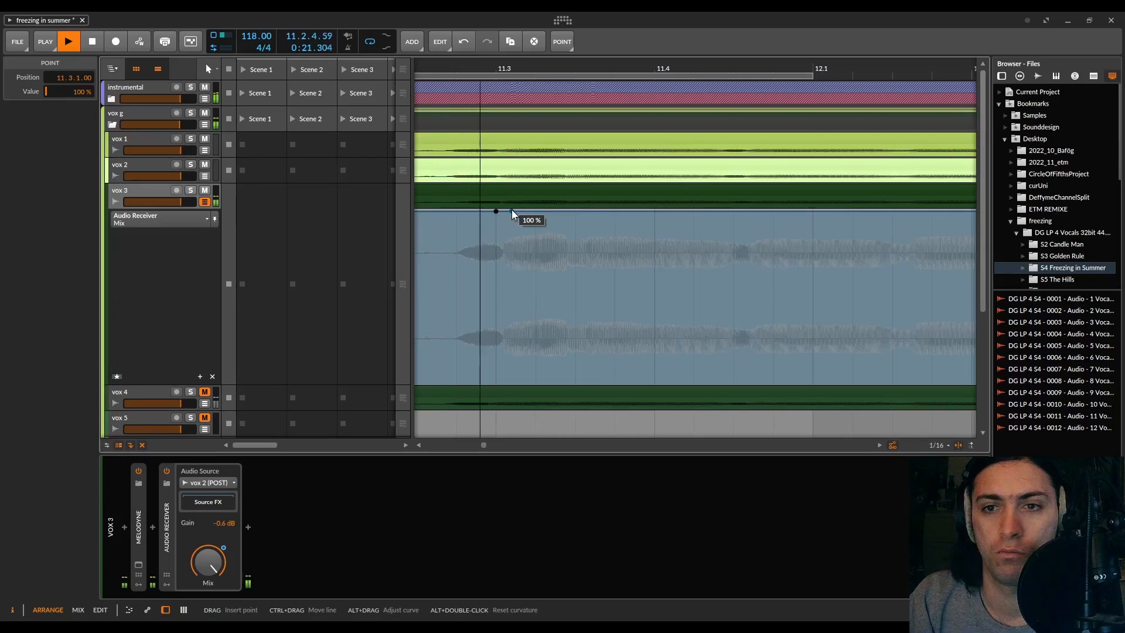
{"action": "left_click_drag", "start_coordinate": [512, 210], "coordinate": [576, 384]}
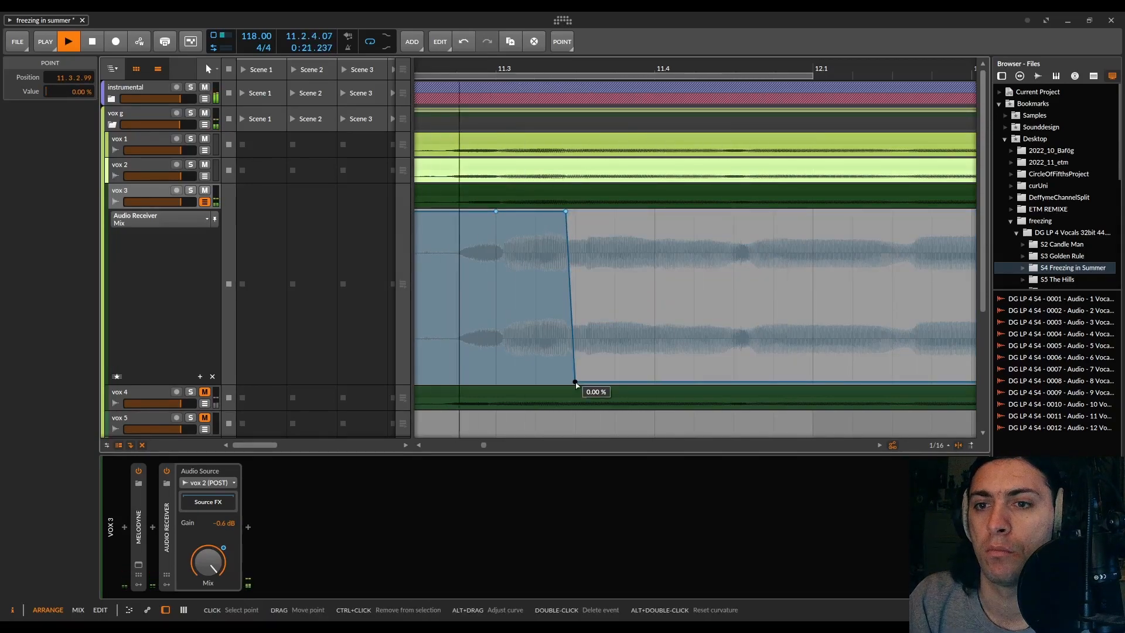
Step: Shift both points of the mix drop slightly later, placing the upper one at 11.3.2.91 at 100 %
{"action": "scroll", "coordinate": [574, 378], "scroll_direction": "up", "scroll_amount": 4}
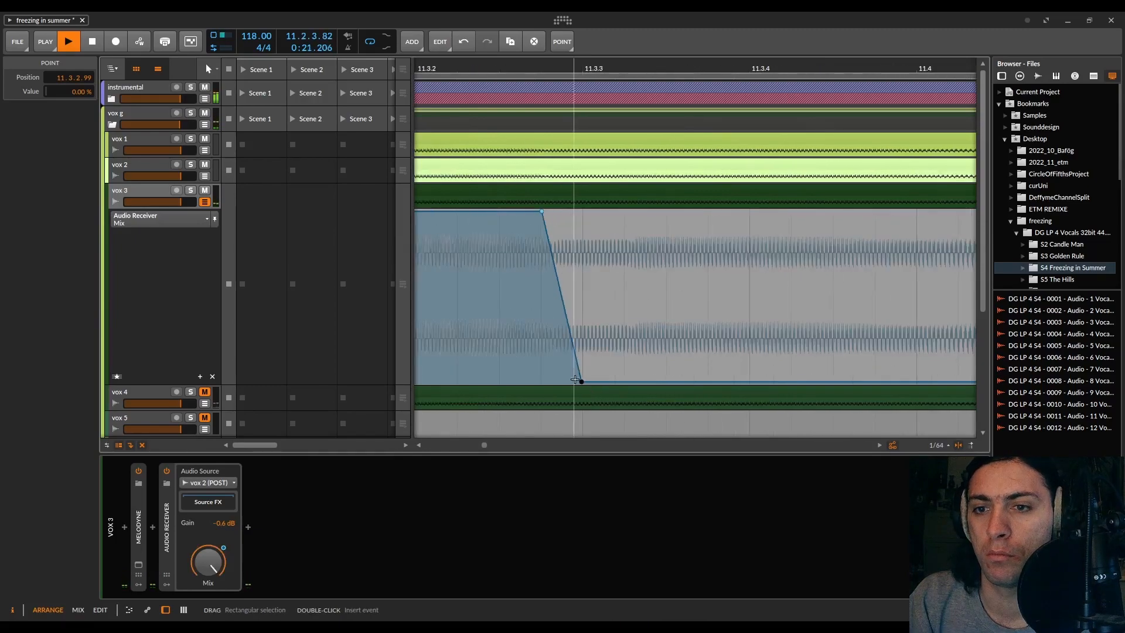
{"action": "left_click_drag", "start_coordinate": [582, 383], "coordinate": [603, 382]}
{"action": "left_click", "coordinate": [542, 212]}
{"action": "left_click_drag", "start_coordinate": [542, 212], "coordinate": [569, 211]}
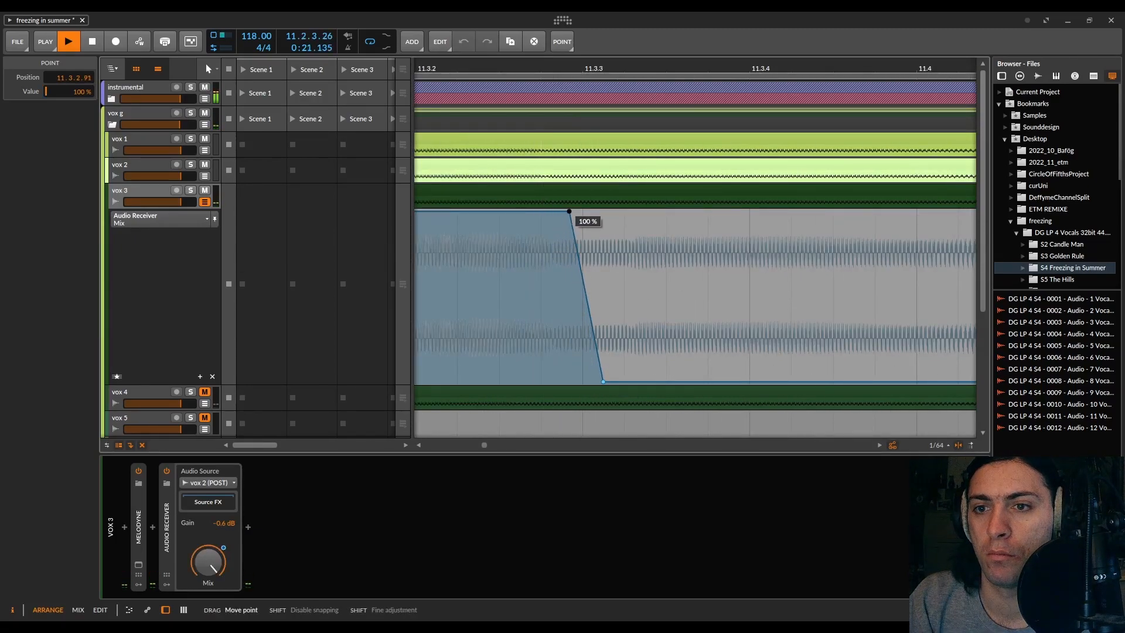
Step: Add a steep mix rise after 11.4 on vox 3, from 0 % up to 100 % at 11.4.3.32
{"action": "scroll", "coordinate": [630, 280], "scroll_direction": "down", "scroll_amount": 5}
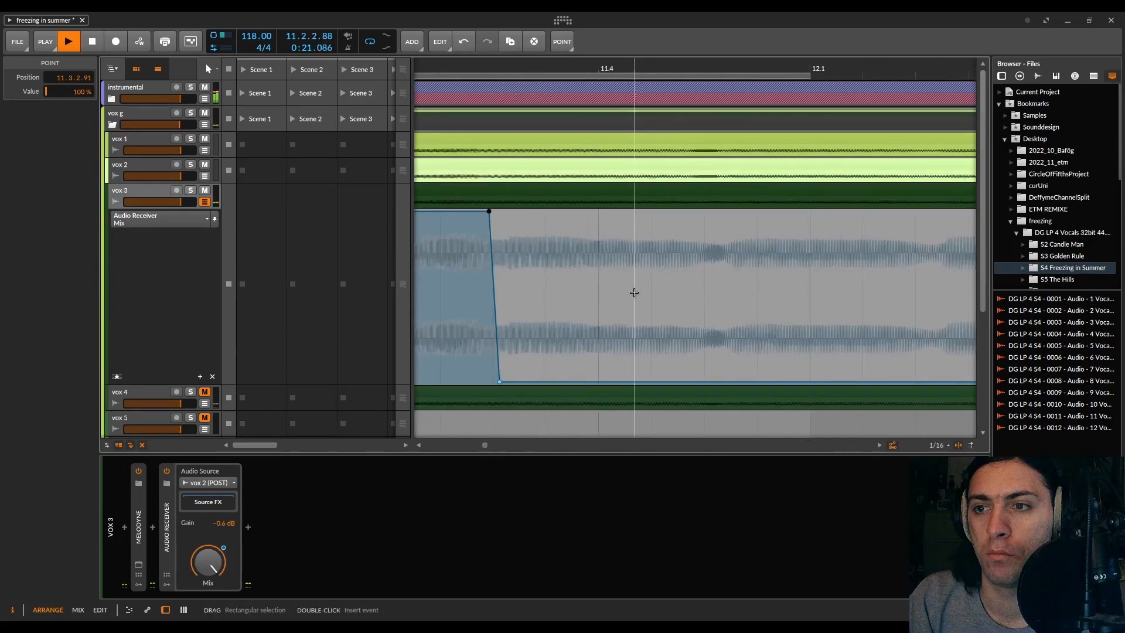
{"action": "scroll", "coordinate": [677, 369], "scroll_direction": "up", "scroll_amount": 3}
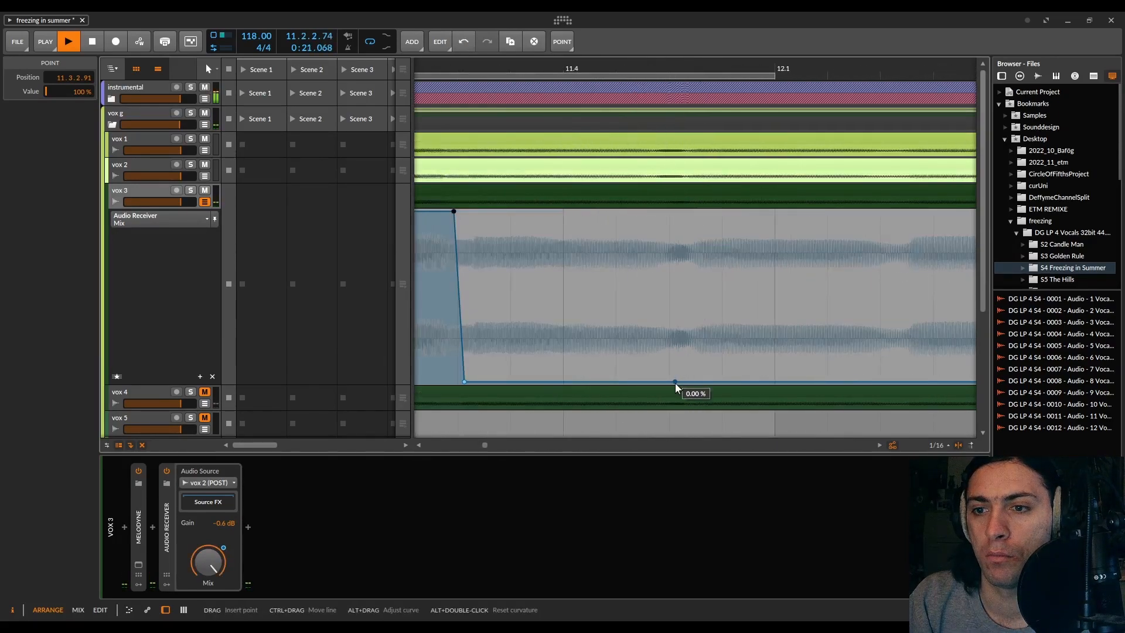
{"action": "left_click_drag", "start_coordinate": [683, 382], "coordinate": [687, 212]}
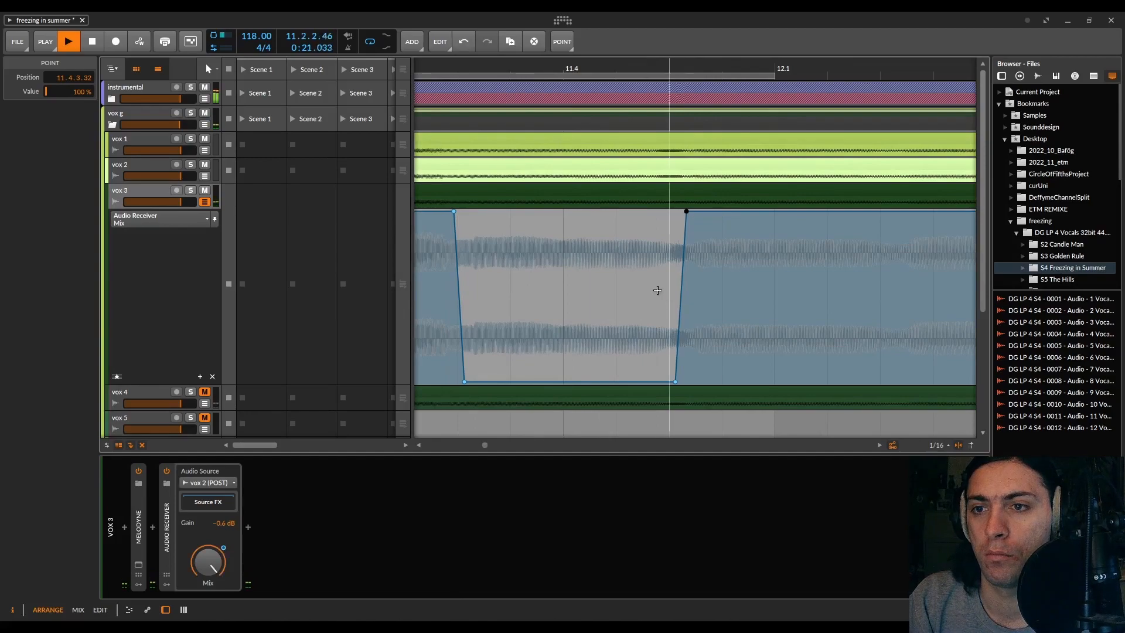
Step: Move the one-bar loop to start at 11.4.1.00 for hearing the mix rise on vox 3
{"action": "scroll", "coordinate": [661, 296], "scroll_direction": "down", "scroll_amount": 4}
{"action": "left_click_drag", "start_coordinate": [545, 74], "coordinate": [713, 72]}
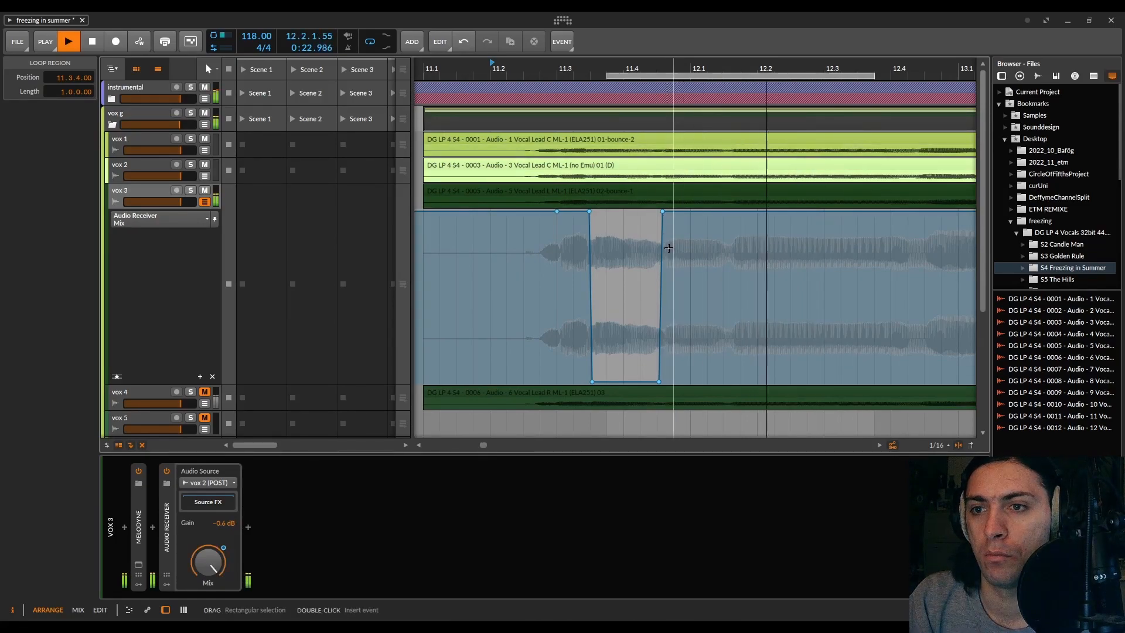
{"action": "scroll", "coordinate": [649, 215], "scroll_direction": "up", "scroll_amount": 4}
{"action": "left_click_drag", "start_coordinate": [543, 74], "coordinate": [590, 81]}
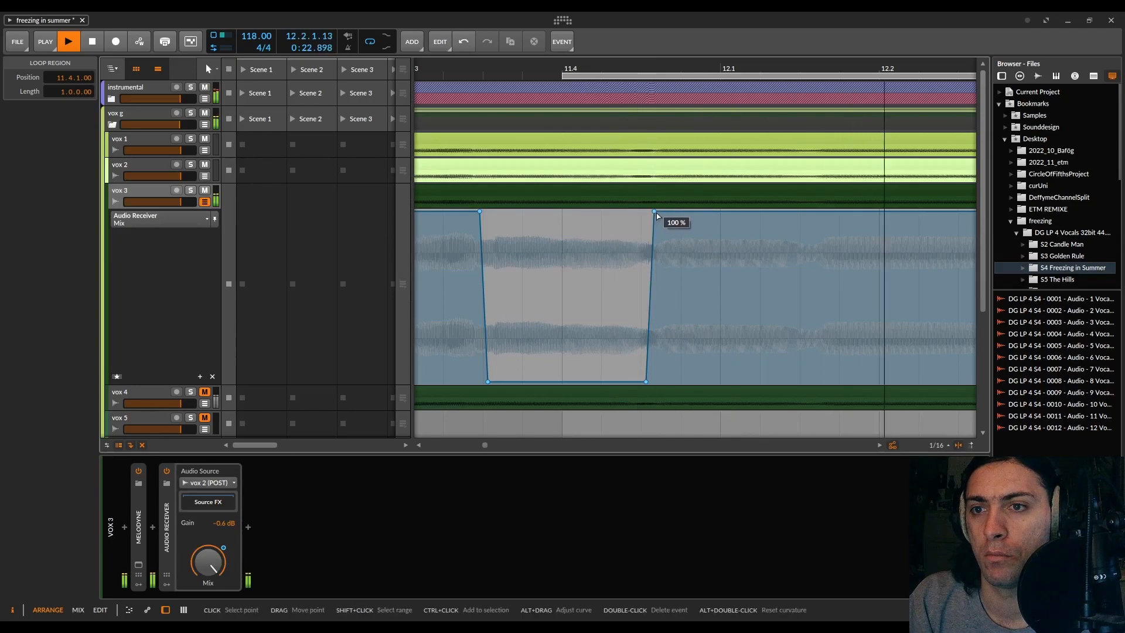
Step: Try the mix point at 11.4.3.32 at 0 %, undo that, and move the point to 11.4.3.18 at 100 %
{"action": "left_click_drag", "start_coordinate": [654, 211], "coordinate": [655, 385]}
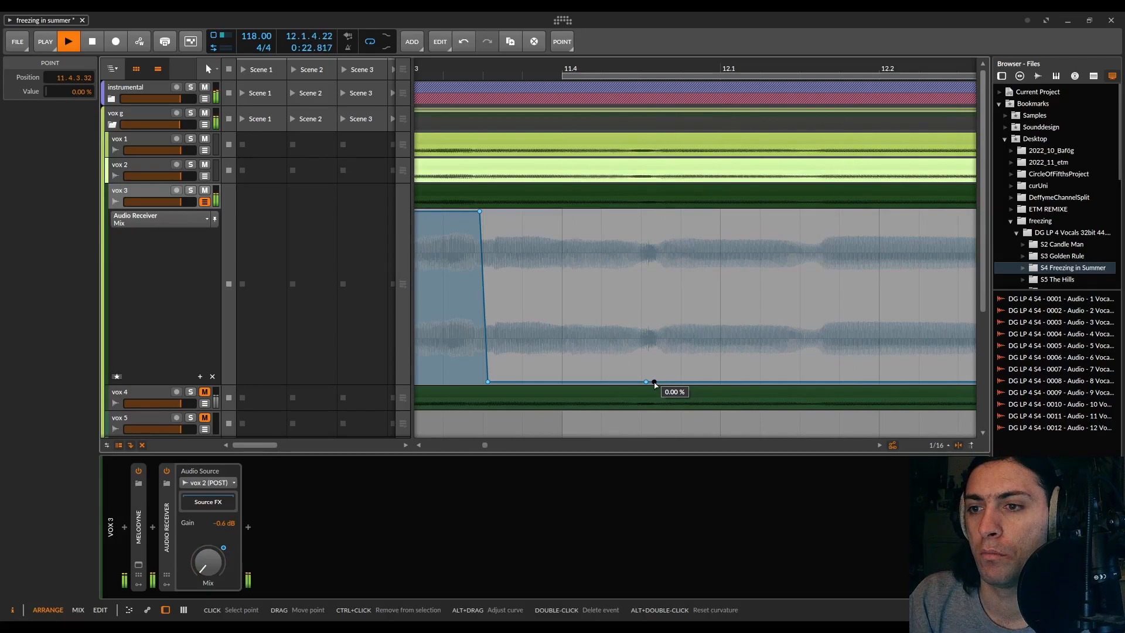
{"action": "key", "text": "ctrl+z"}
{"action": "scroll", "coordinate": [645, 217], "scroll_direction": "up", "scroll_amount": 3}
{"action": "left_click_drag", "start_coordinate": [655, 212], "coordinate": [667, 212]}
{"action": "scroll", "coordinate": [676, 327], "scroll_direction": "down", "scroll_amount": 3}
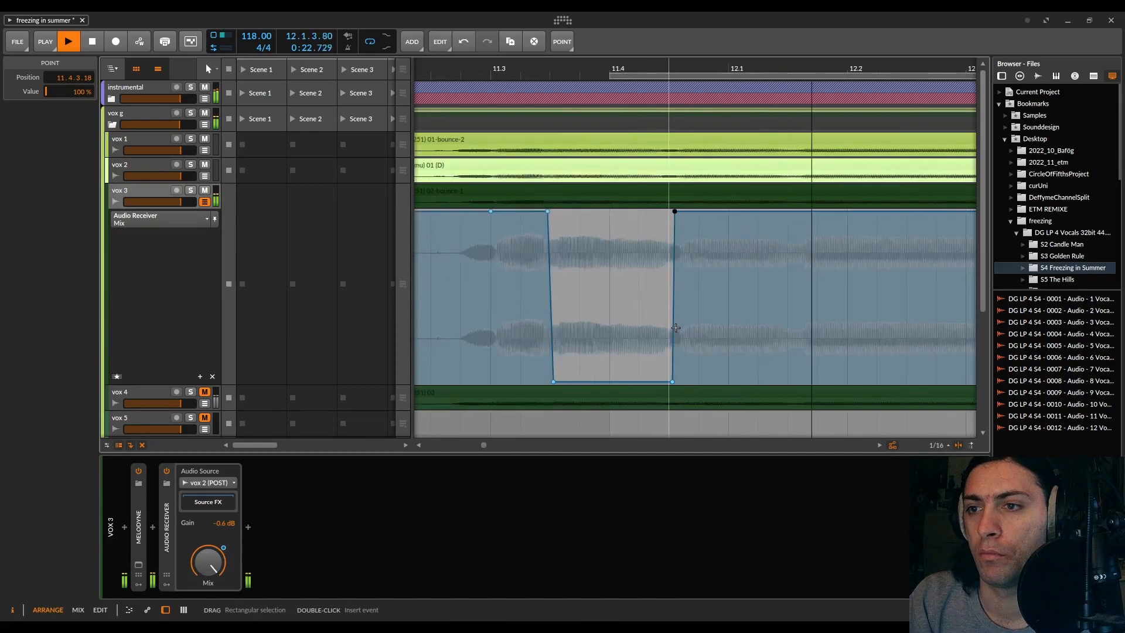
Step: Duplicate the Audio Receiver on vox 3, deactivate the original, and delete the mix automation from the duplicate for a gain comparison
{"action": "scroll", "coordinate": [676, 328], "scroll_direction": "down", "scroll_amount": 4}
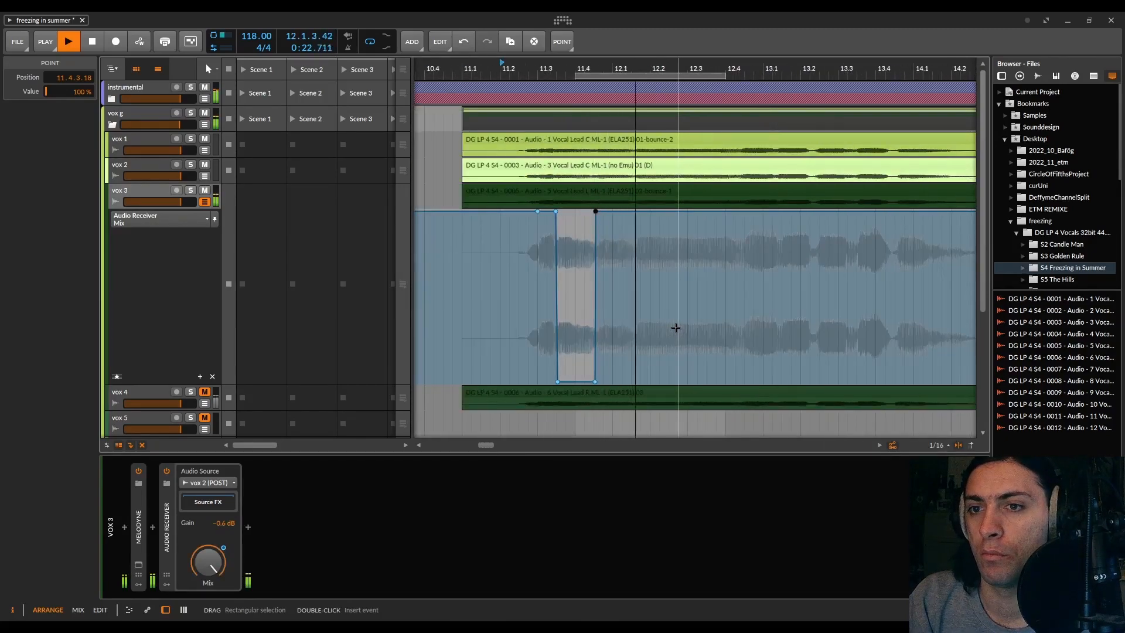
{"action": "scroll", "coordinate": [675, 328], "scroll_direction": "down", "scroll_amount": 3}
{"action": "key", "text": "space"}
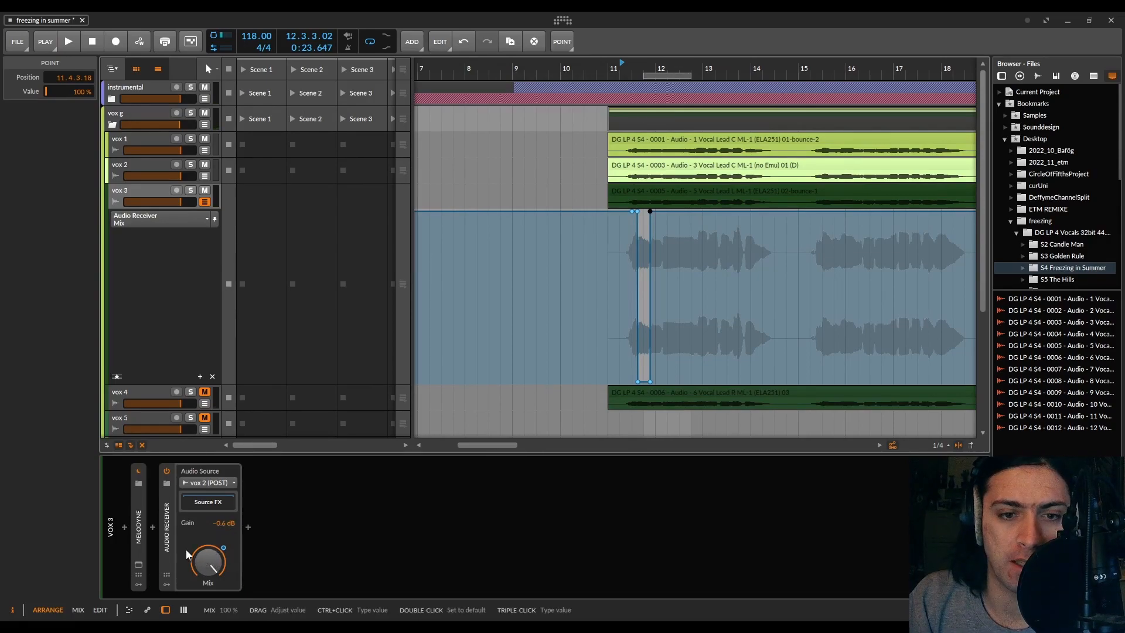
{"action": "left_click", "coordinate": [168, 539]}
{"action": "key", "text": "ctrl+d"}
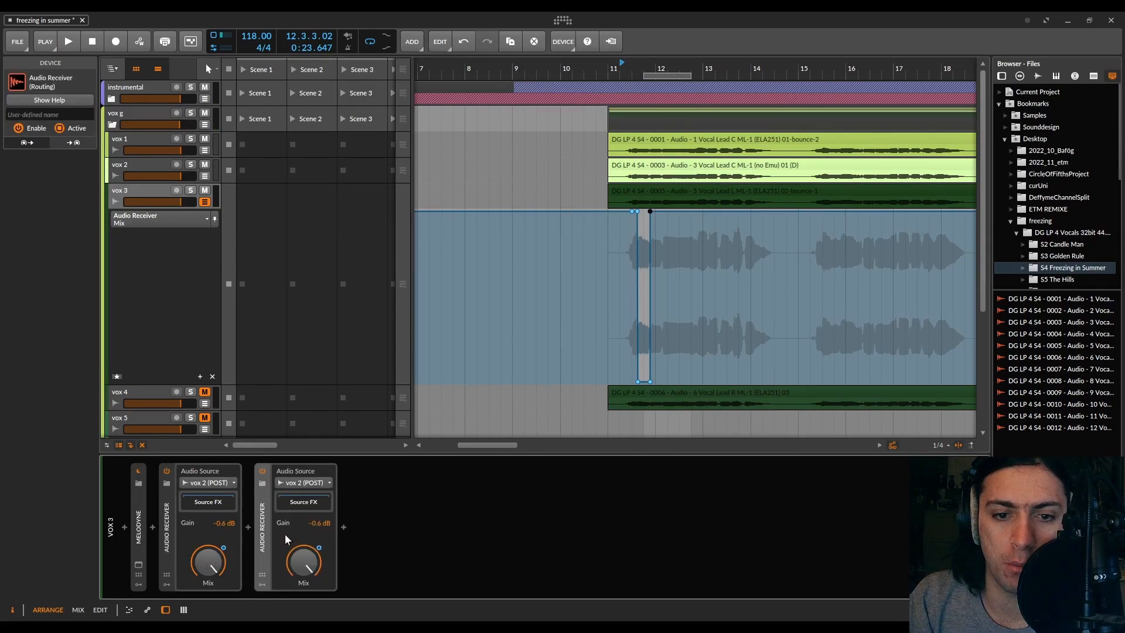
{"action": "left_click", "coordinate": [170, 523]}
{"action": "key", "text": "alt+a"}
{"action": "right_click", "coordinate": [314, 556]}
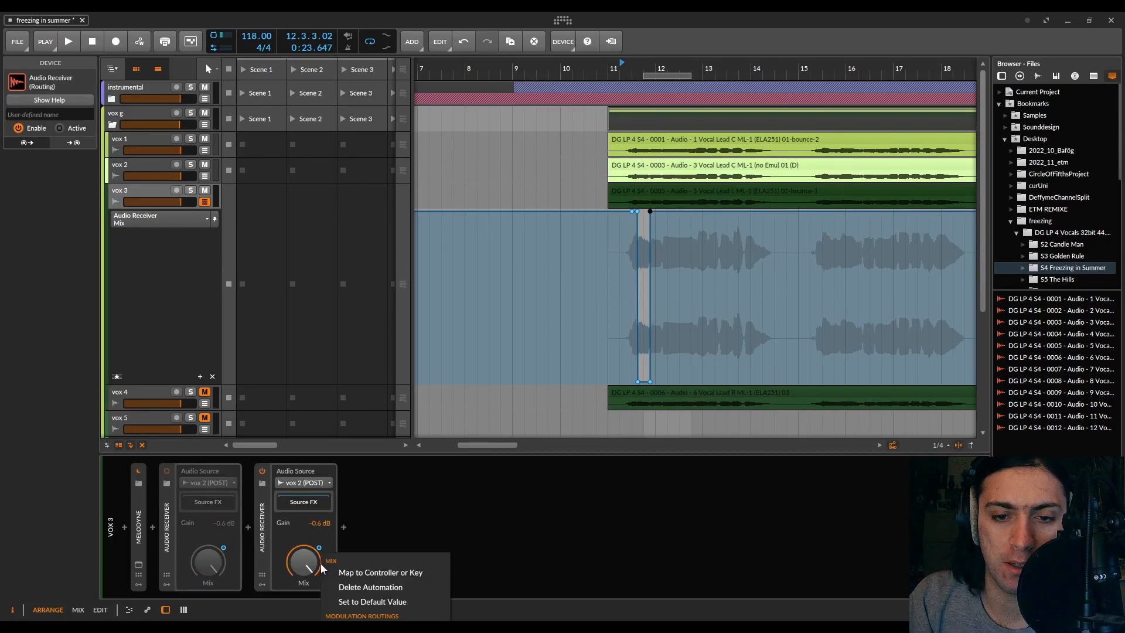
{"action": "left_click", "coordinate": [379, 589]}
{"action": "key", "text": "space"}
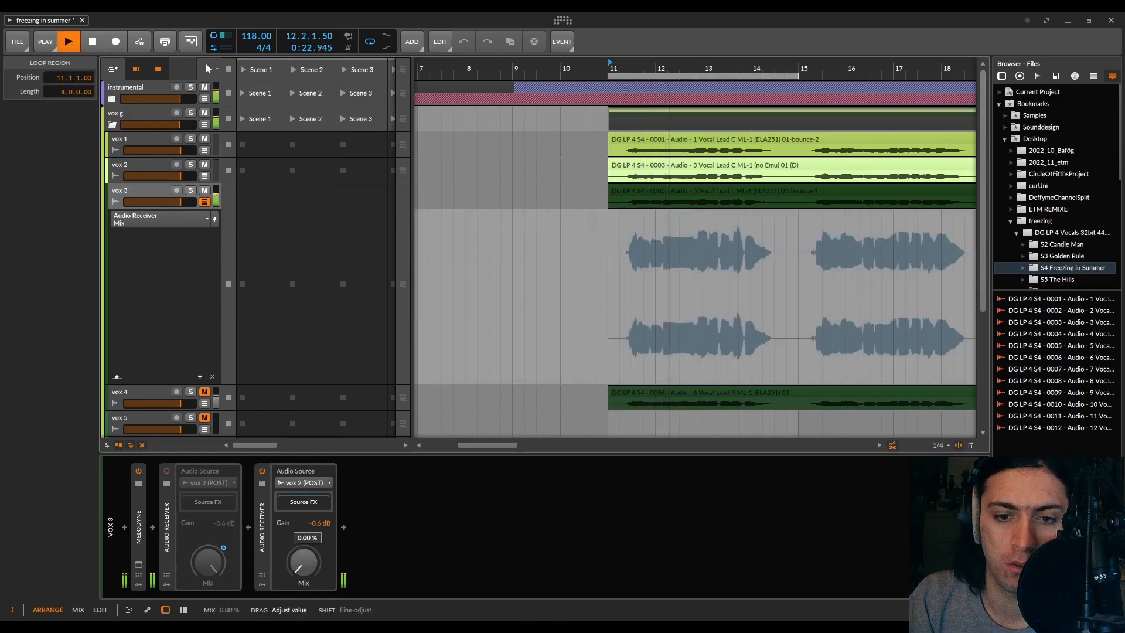
Step: Raise the duplicate receiver's gain to +0.3 dB while comparing mix at 0 % and 100 % over the loop from 11.1.1.00
{"action": "left_click_drag", "start_coordinate": [319, 523], "coordinate": [320, 516]}
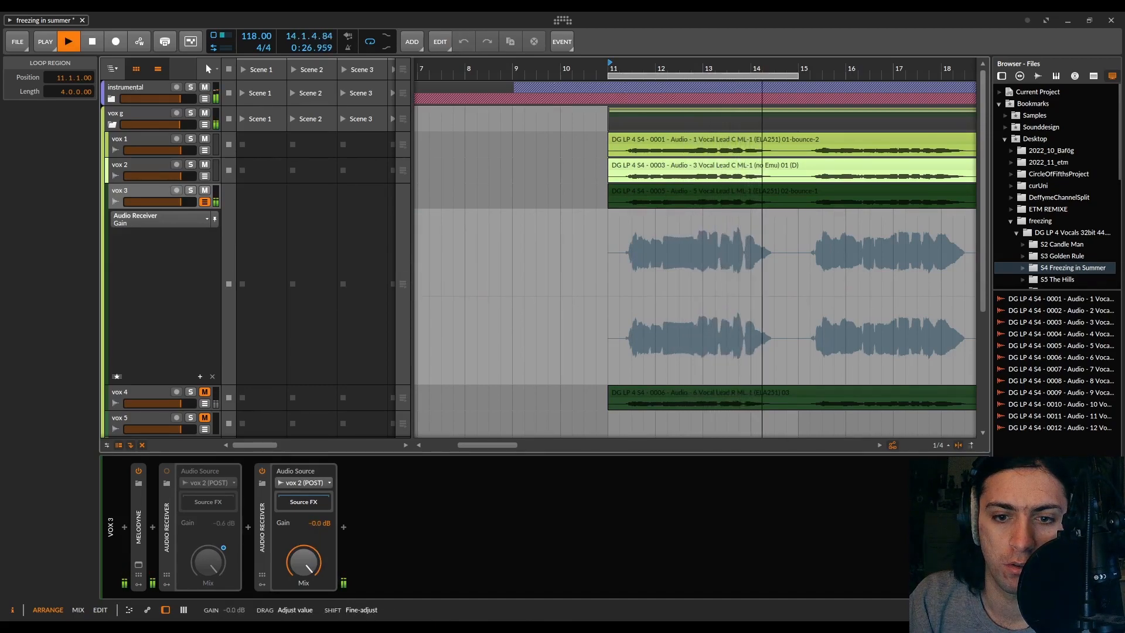
{"action": "left_click", "coordinate": [307, 555]}
{"action": "left_click_drag", "start_coordinate": [307, 556], "coordinate": [307, 585]}
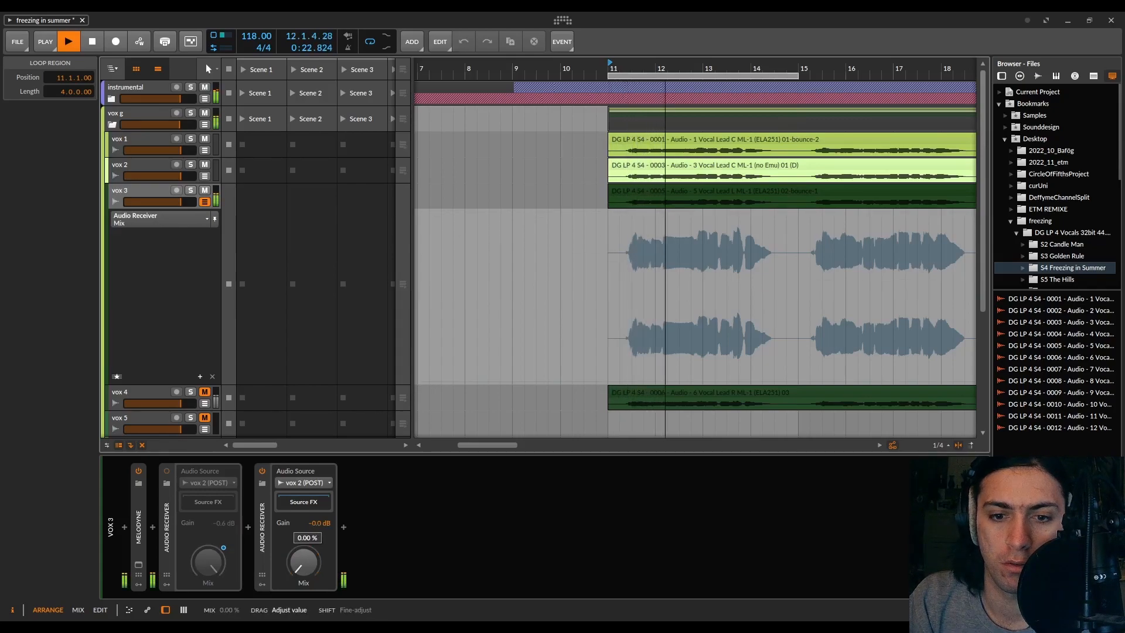
{"action": "left_click_drag", "start_coordinate": [317, 523], "coordinate": [317, 521]}
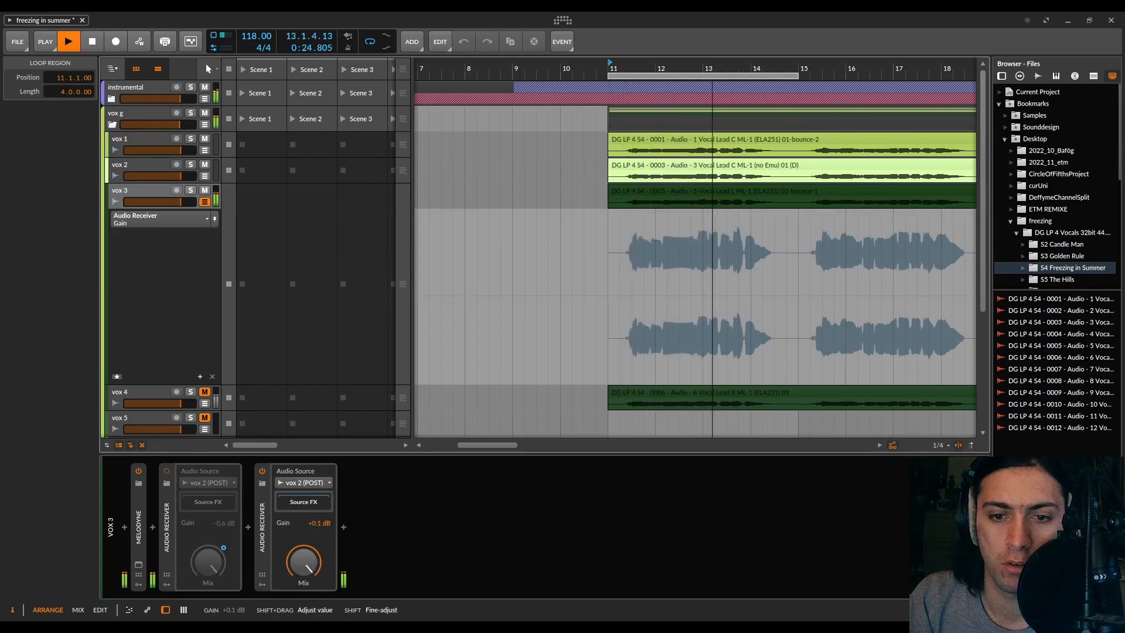
{"action": "left_click_drag", "start_coordinate": [303, 562], "coordinate": [303, 592]}
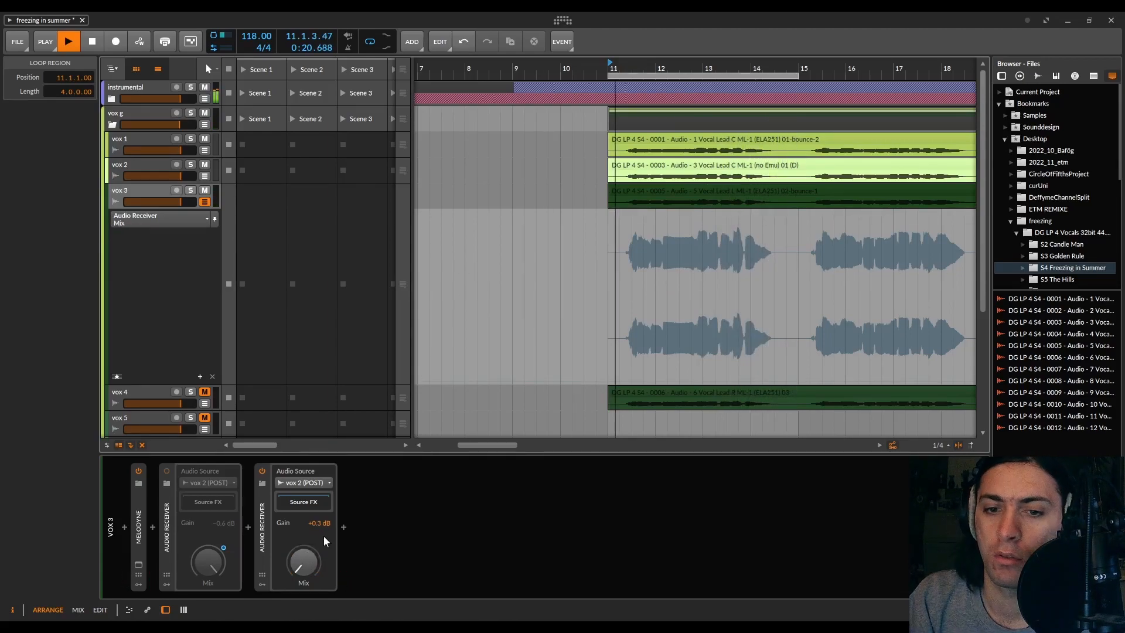
{"action": "left_click_drag", "start_coordinate": [303, 560], "coordinate": [303, 527]}
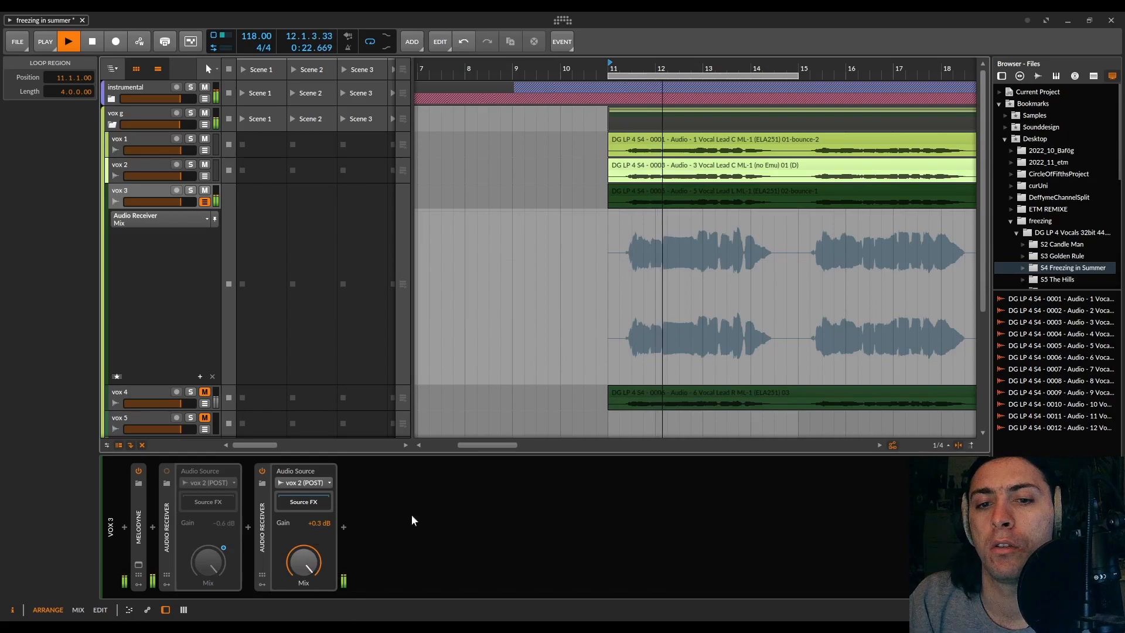
Step: Move the four-bar loop to 15.2.1.00 and lower the duplicate receiver's gain to +0.2 dB while comparing both mix extremes
{"action": "left_click_drag", "start_coordinate": [649, 75], "coordinate": [856, 89]}
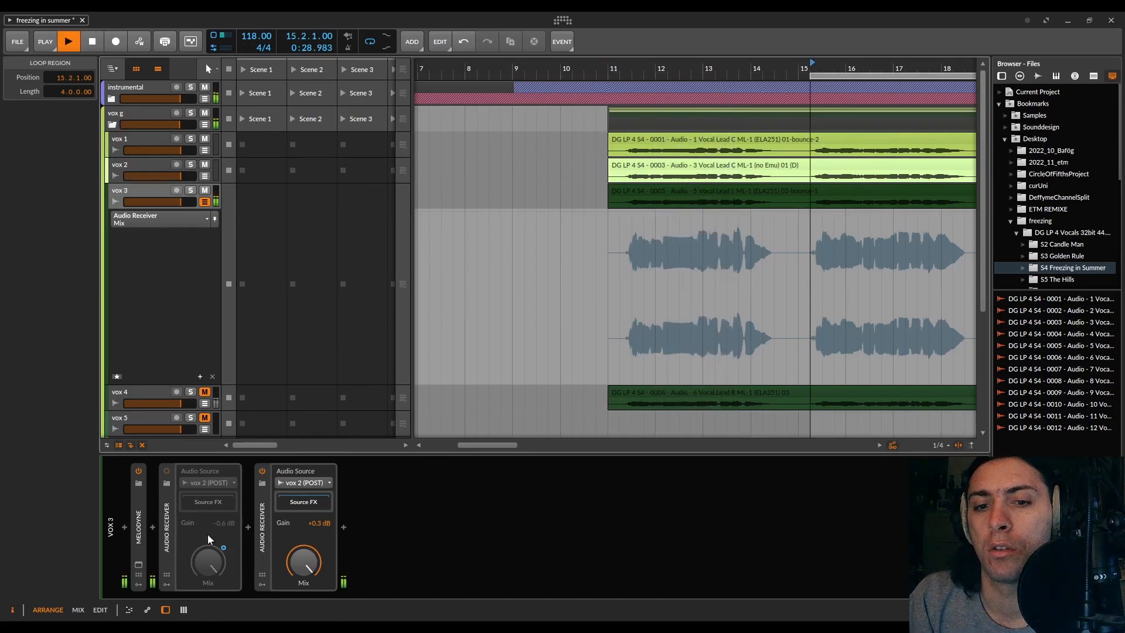
{"action": "left_click_drag", "start_coordinate": [301, 569], "coordinate": [301, 621]}
{"action": "left_click_drag", "start_coordinate": [319, 523], "coordinate": [320, 526]}
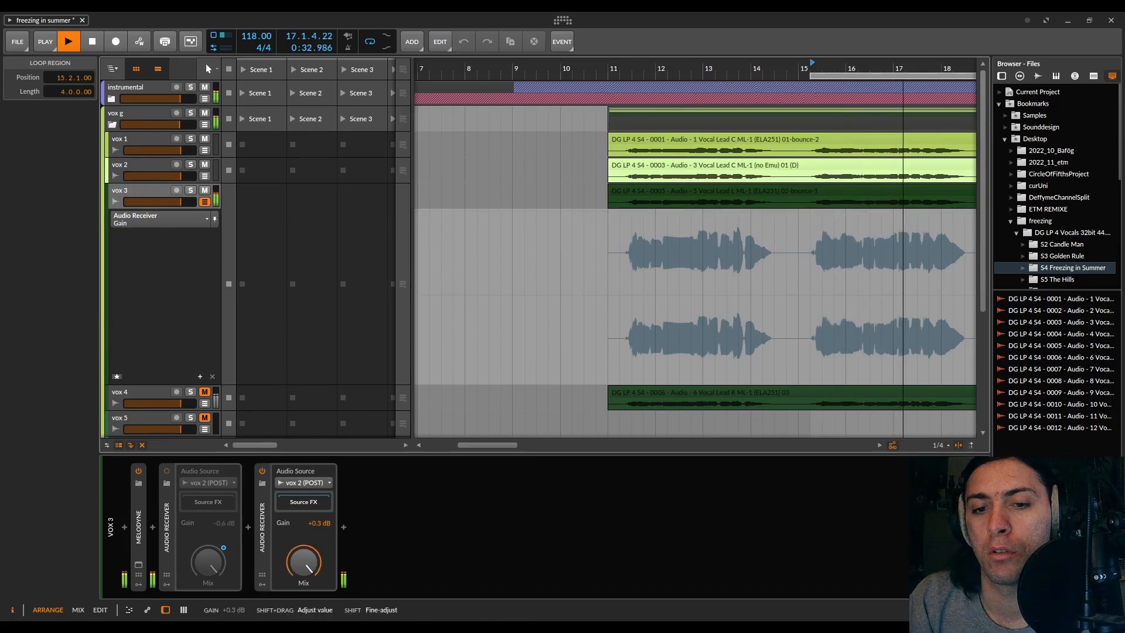
{"action": "mouse_move", "coordinate": [303, 563]}
{"action": "left_mouse_down"}
{"action": "mouse_move", "coordinate": [304, 615]}
{"action": "mouse_move", "coordinate": [303, 562]}
{"action": "mouse_move", "coordinate": [304, 615]}
{"action": "mouse_move", "coordinate": [317, 547]}
{"action": "left_mouse_up"}
{"action": "key", "text": "space"}
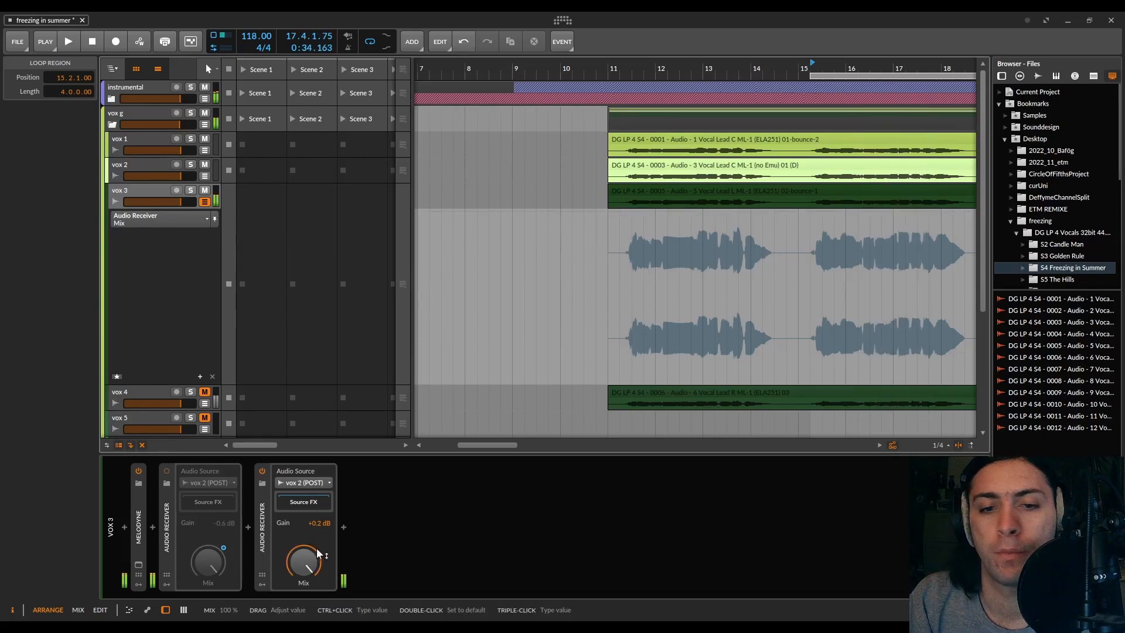
Step: Delete the duplicate Audio Receiver on vox 3, reactivate the original, and set its gain to +0.2 dB
{"action": "left_click", "coordinate": [262, 528]}
{"action": "key", "text": "Delete"}
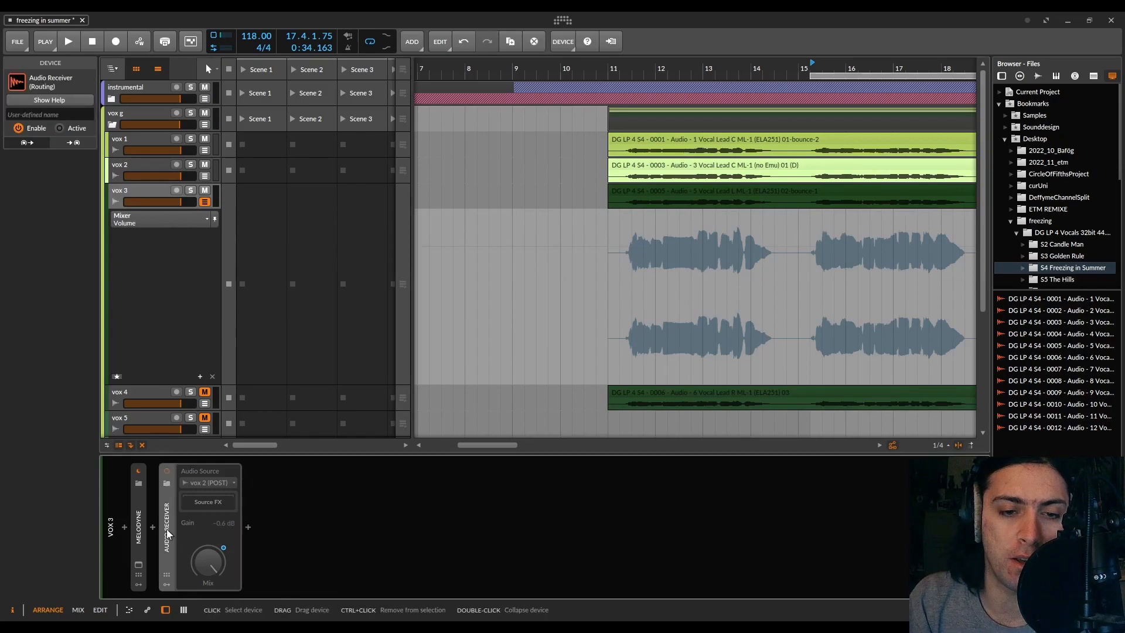
{"action": "left_click_drag", "start_coordinate": [193, 524], "coordinate": [193, 516]}
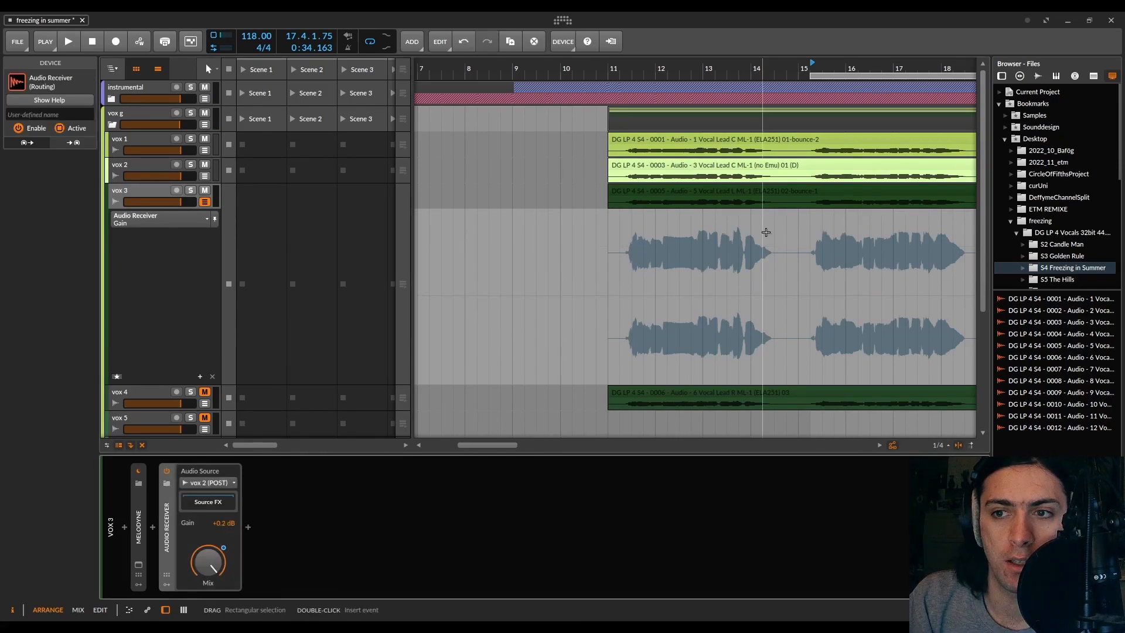
Step: Show the Audio Receiver's Mix automation on vox 3 and play a one-bar loop starting at 11.1.1.00
{"action": "left_click", "coordinate": [171, 231]}
{"action": "left_click", "coordinate": [121, 236]}
{"action": "mouse_move", "coordinate": [609, 72]}
{"action": "left_mouse_down"}
{"action": "mouse_move", "coordinate": [798, 72]}
{"action": "mouse_move", "coordinate": [661, 71]}
{"action": "left_mouse_up"}
{"action": "key", "text": "space"}
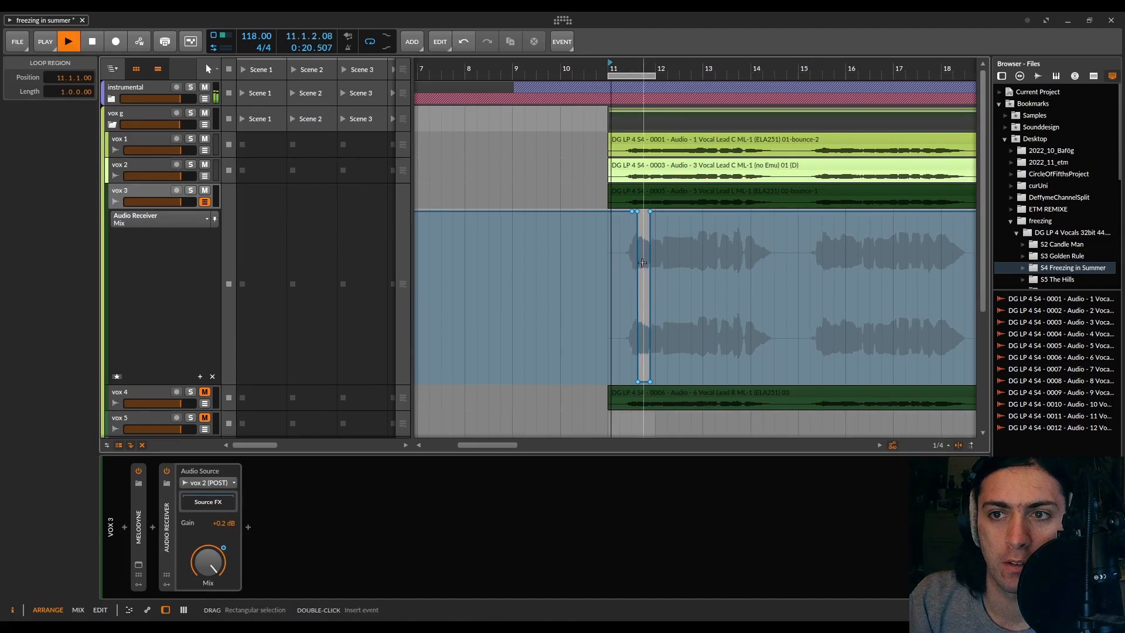
Step: Shift the mix drop before 11.4 slightly later, with points at 11.3.3.00 at 100 % and 11.3.3.19 at 0 %
{"action": "scroll", "coordinate": [642, 262], "scroll_direction": "up", "scroll_amount": 5}
{"action": "scroll", "coordinate": [642, 262], "scroll_direction": "up", "scroll_amount": 4}
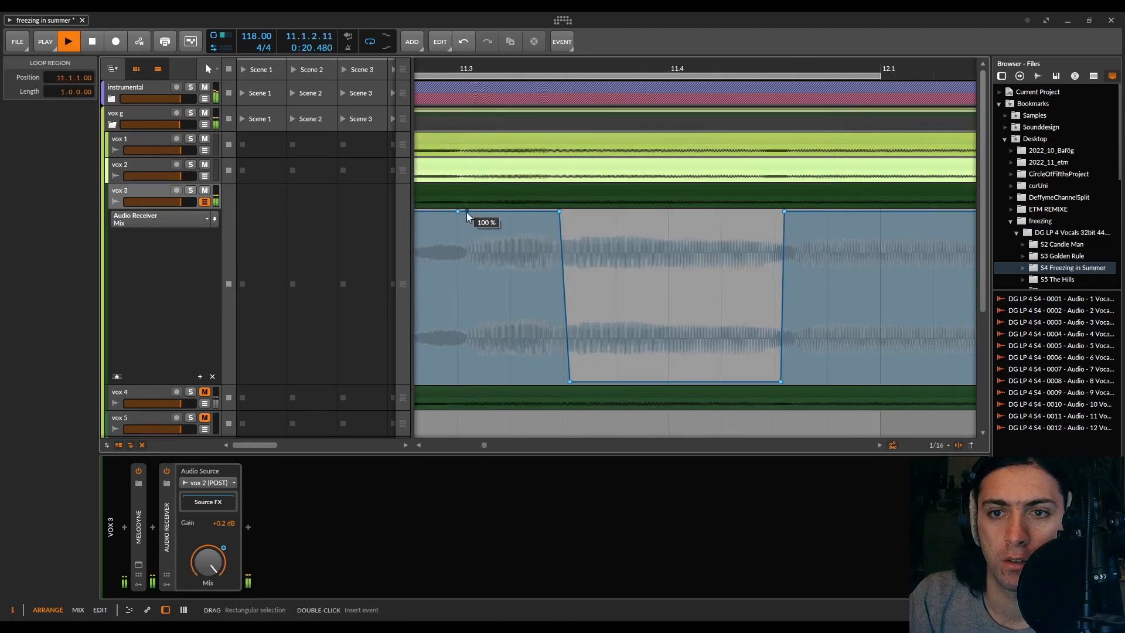
{"action": "mouse_move", "coordinate": [559, 211]}
{"action": "left_mouse_down"}
{"action": "mouse_move", "coordinate": [559, 381]}
{"action": "mouse_move", "coordinate": [563, 211]}
{"action": "left_mouse_up"}
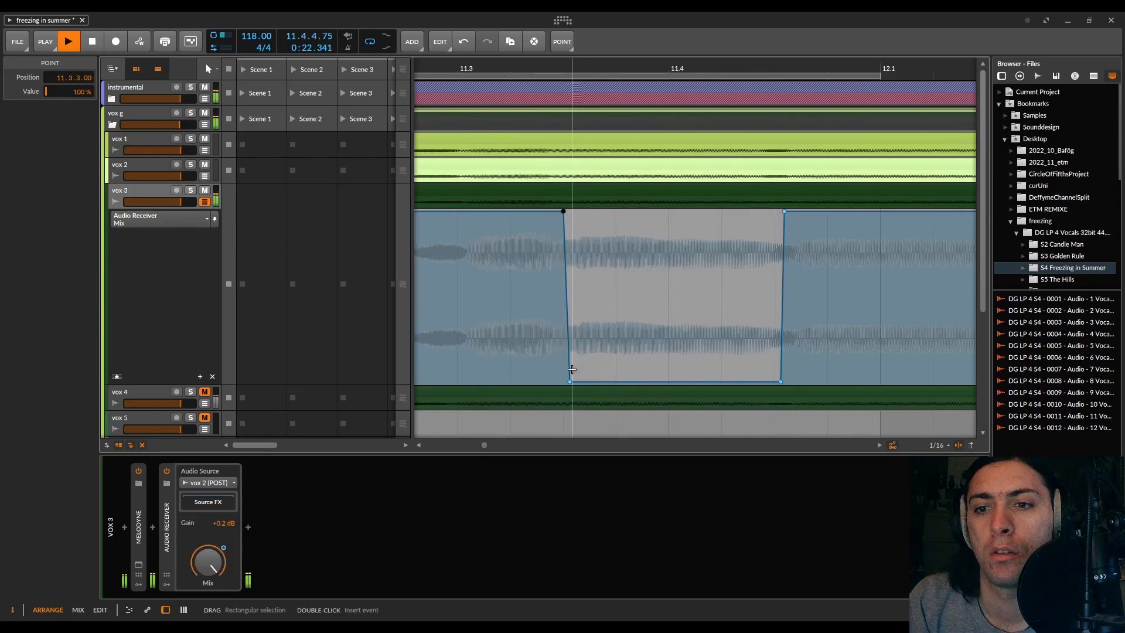
{"action": "left_click_drag", "start_coordinate": [569, 382], "coordinate": [775, 211]}
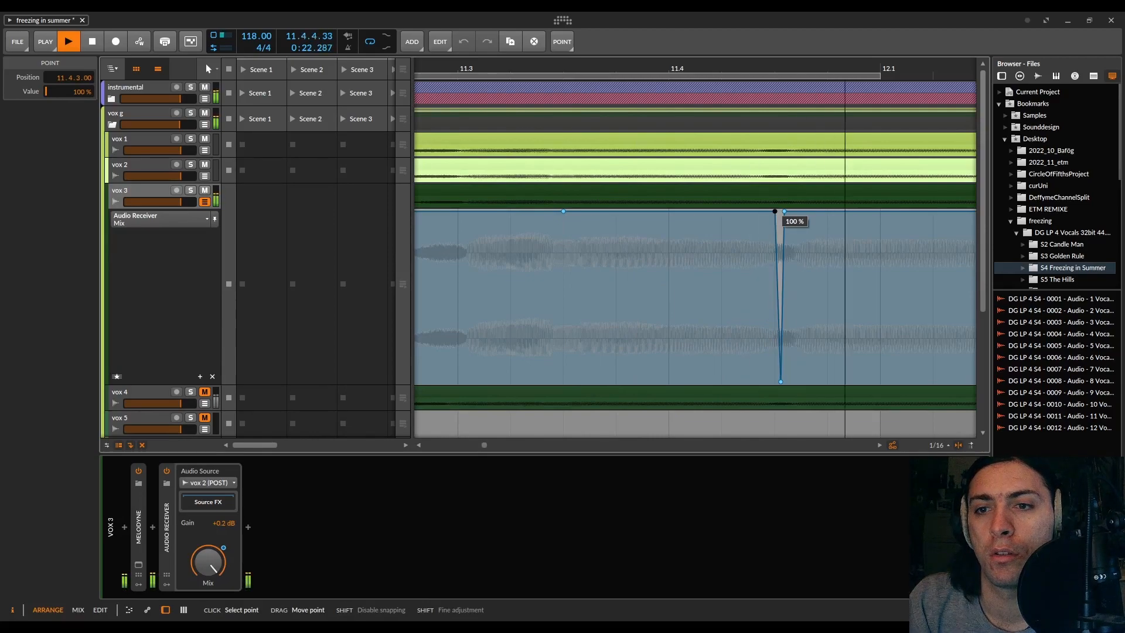
{"action": "left_click_drag", "start_coordinate": [775, 211], "coordinate": [574, 381]}
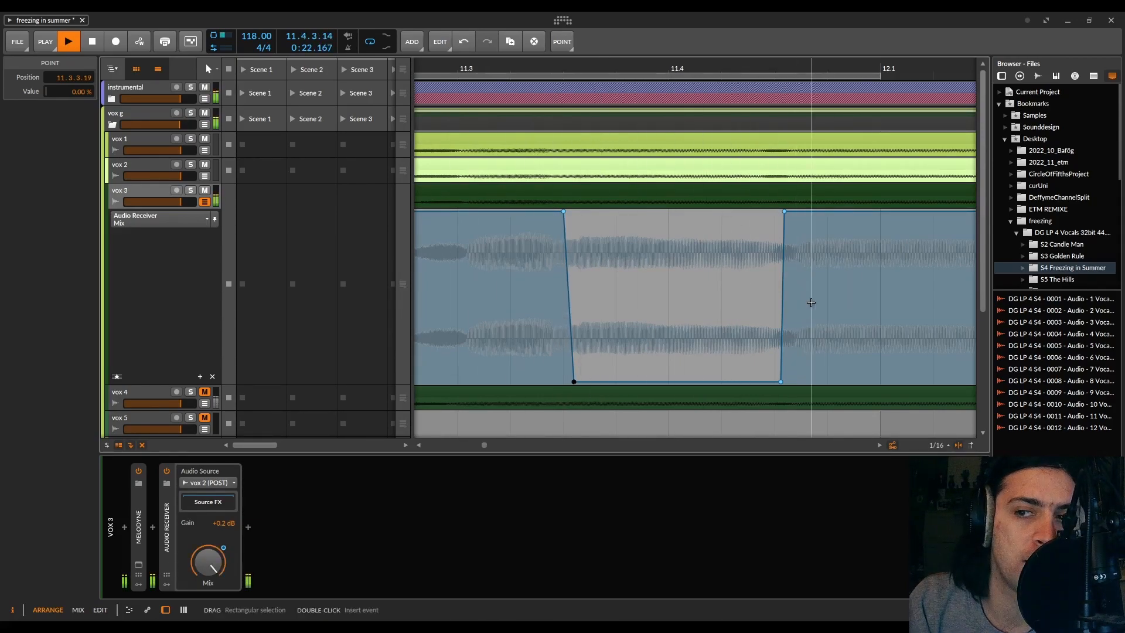
Step: Move the one-bar loop to 11.4.1.00 and shift the upper point of the mix rise to 11.4.3.26 at 100 %
{"action": "left_click_drag", "start_coordinate": [434, 77], "coordinate": [699, 124]}
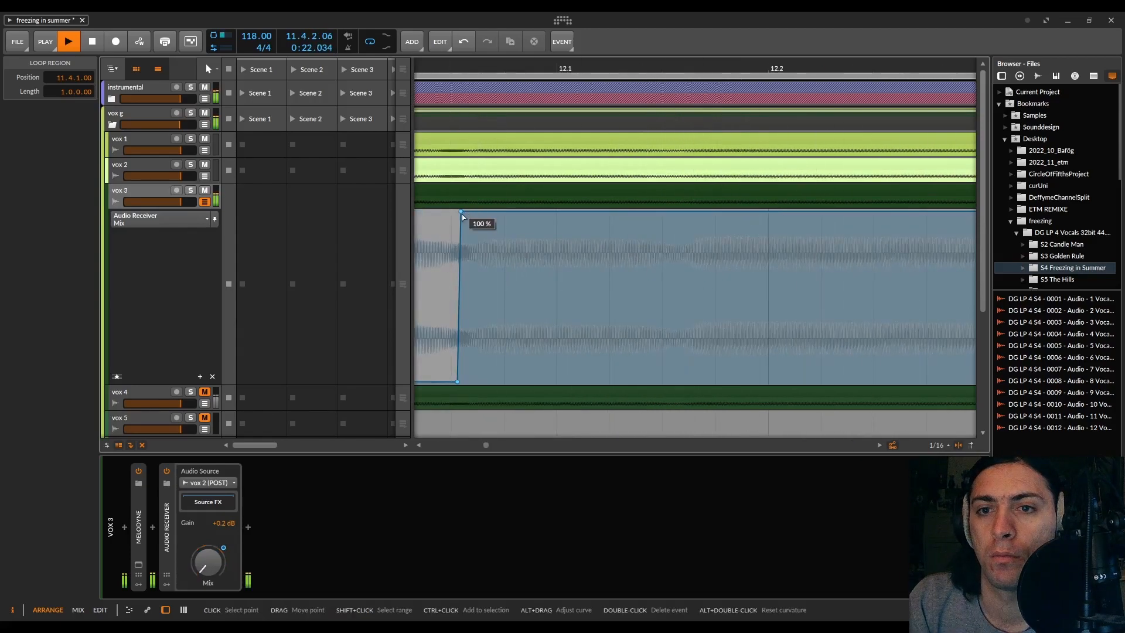
{"action": "left_click", "coordinate": [457, 381]}
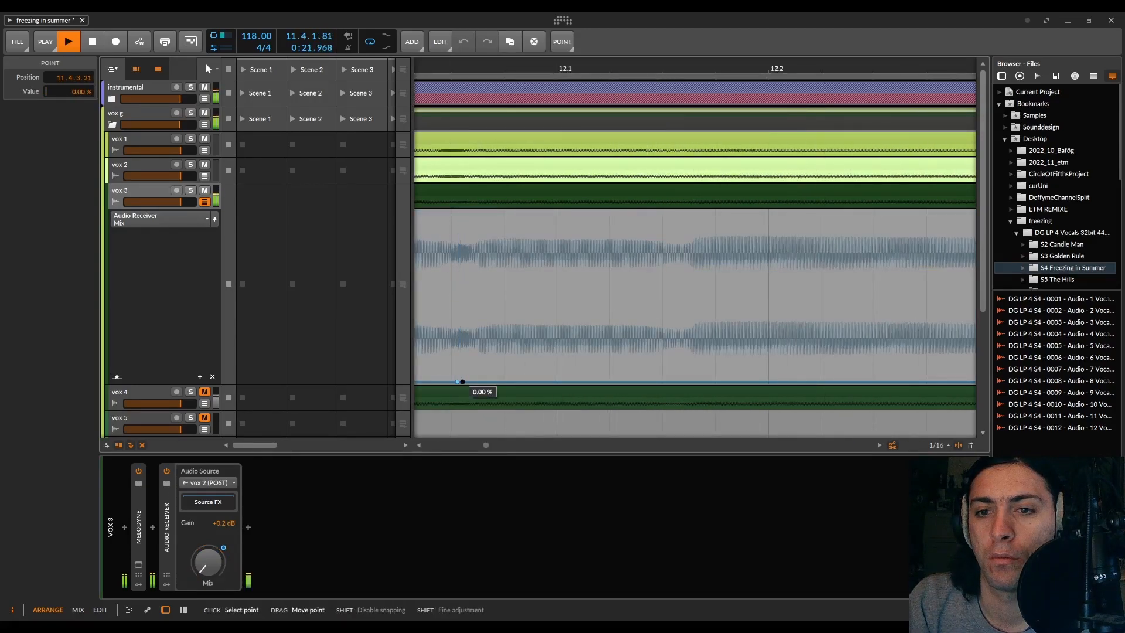
{"action": "left_click_drag", "start_coordinate": [462, 381], "coordinate": [465, 210]}
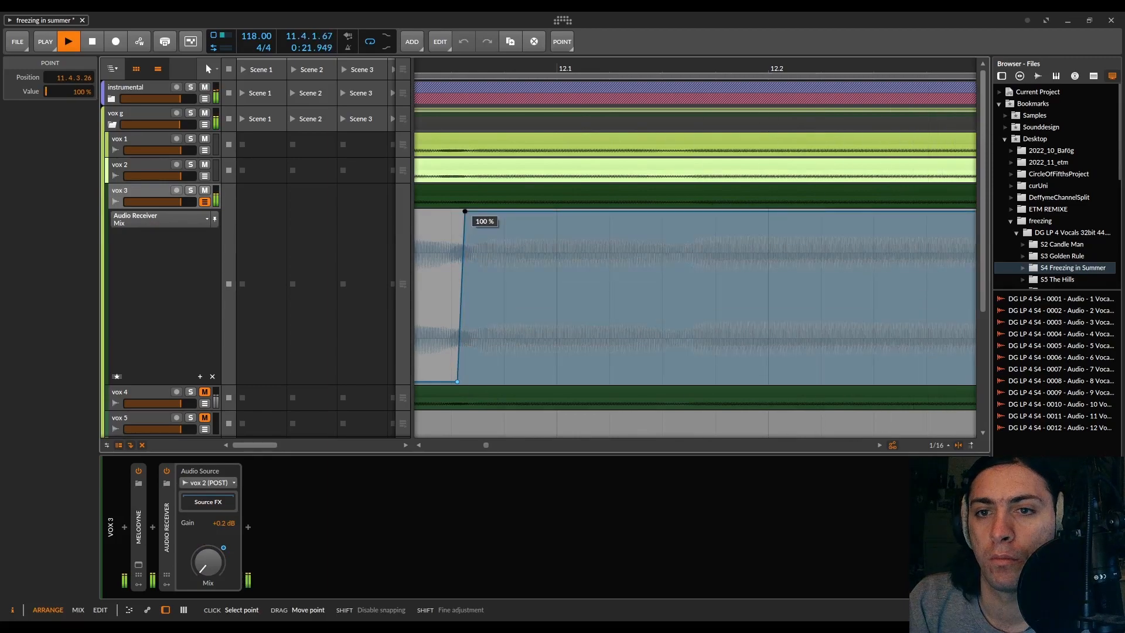
Step: Move the loop to 12.3.1.00, add a steep mix drop from 100 % to 0 % at 12.4.1.00, and solo vox 3 to hear it
{"action": "scroll", "coordinate": [642, 276], "scroll_direction": "down", "scroll_amount": 5}
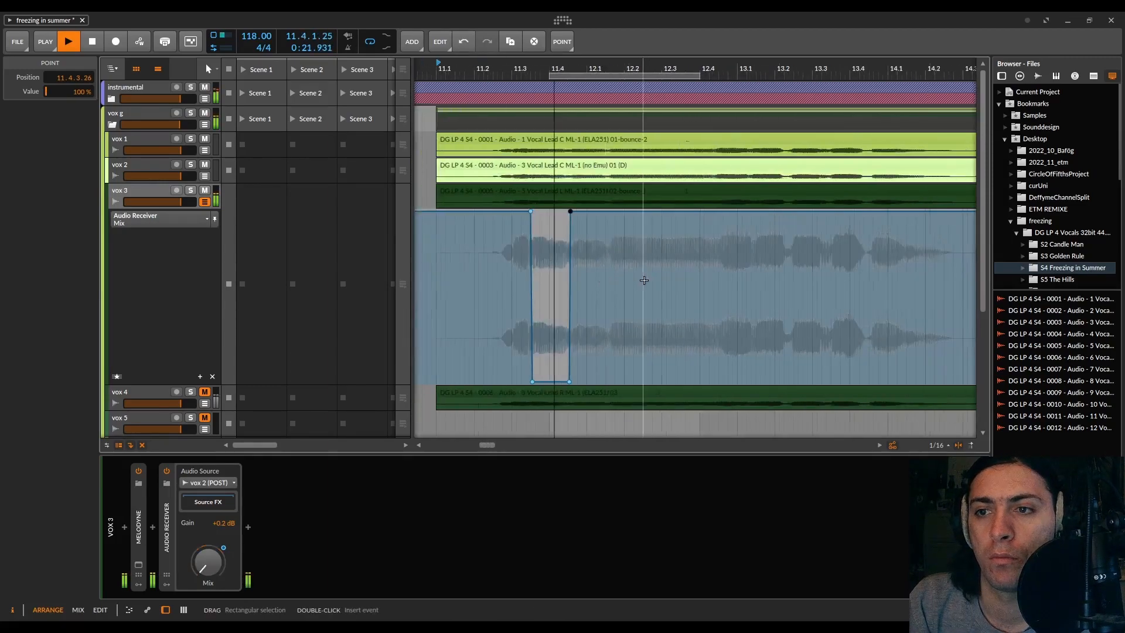
{"action": "left_click_drag", "start_coordinate": [509, 75], "coordinate": [622, 79]}
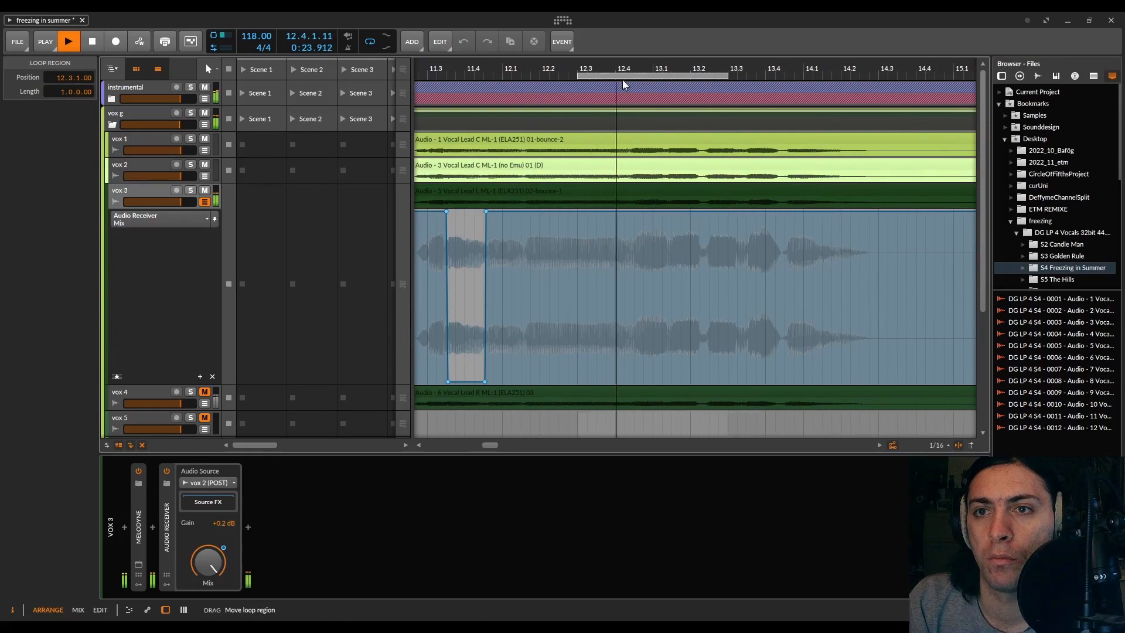
{"action": "scroll", "coordinate": [620, 214], "scroll_direction": "up", "scroll_amount": 5}
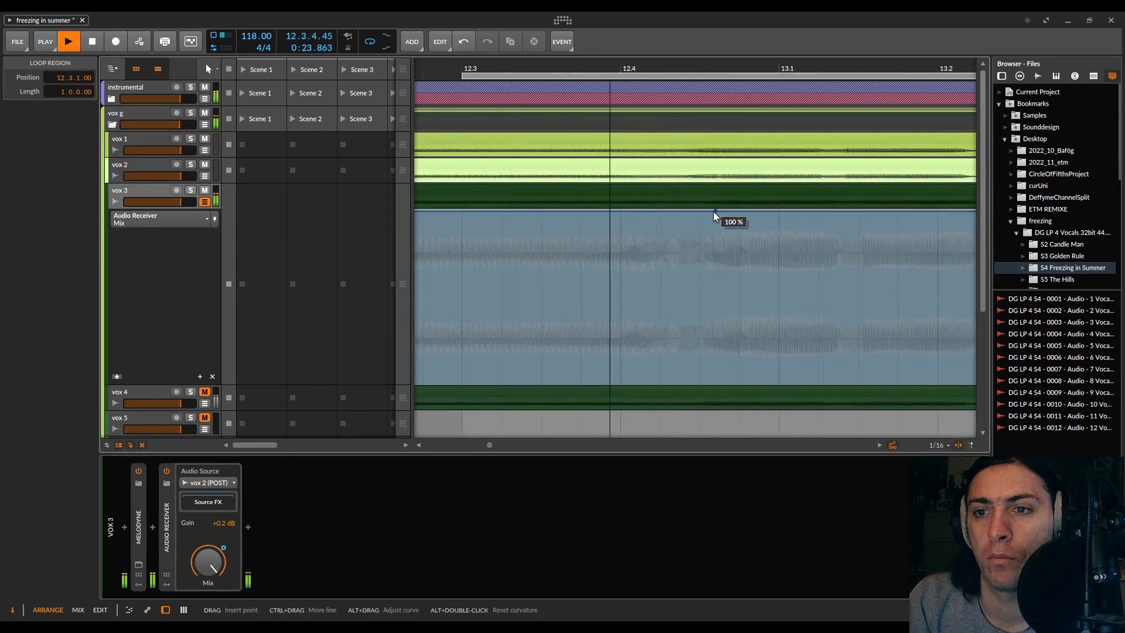
{"action": "left_click_drag", "start_coordinate": [626, 212], "coordinate": [621, 381]}
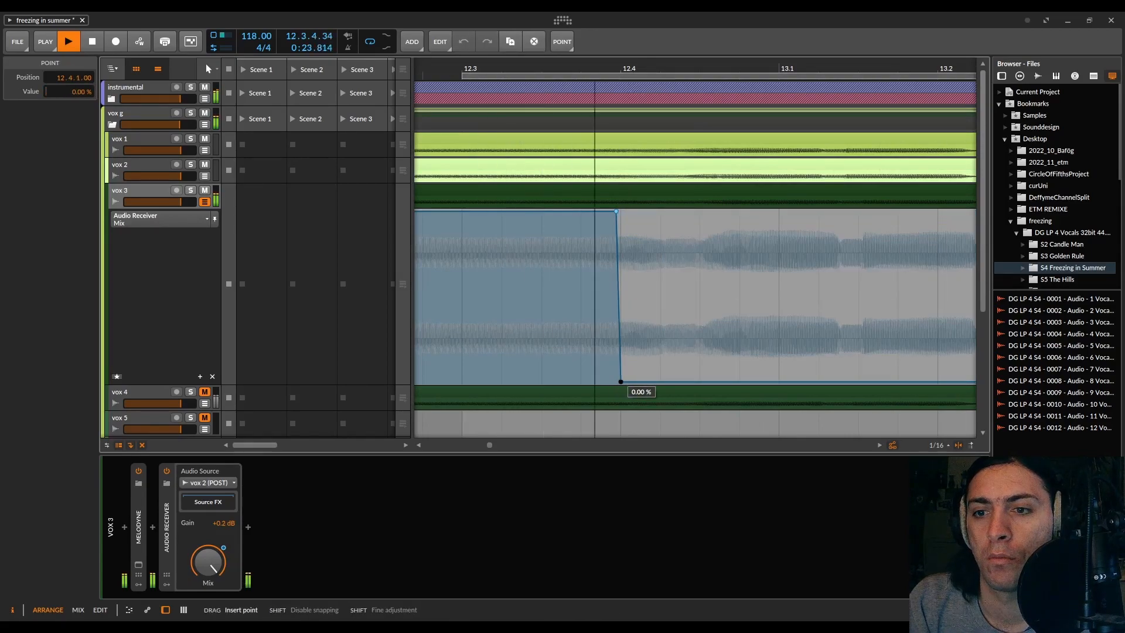
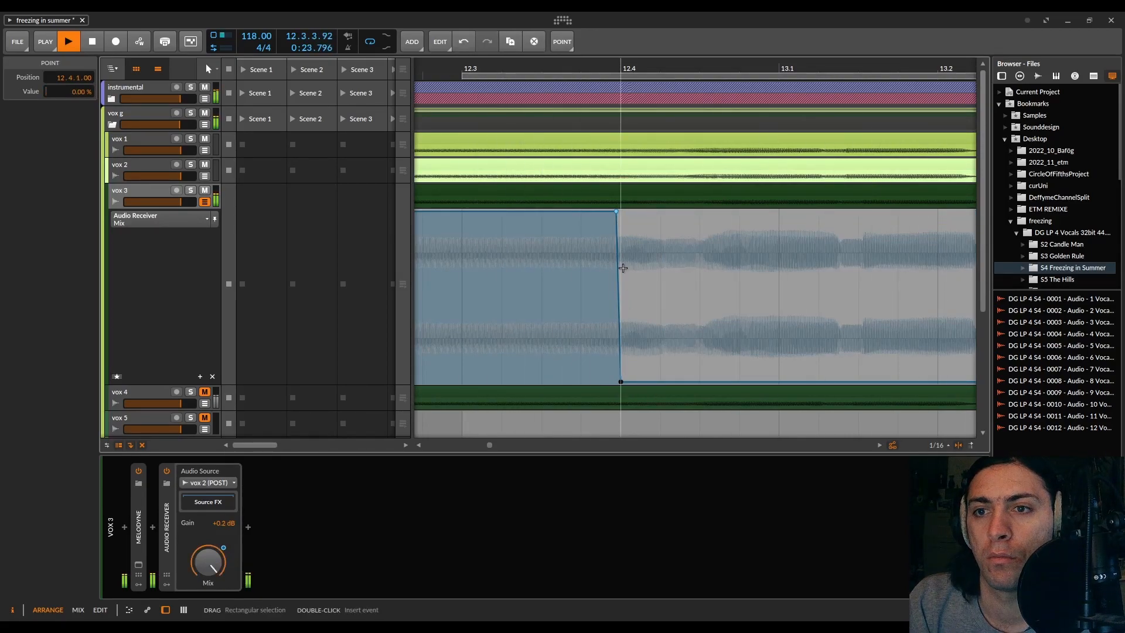
{"action": "left_click", "coordinate": [191, 191]}
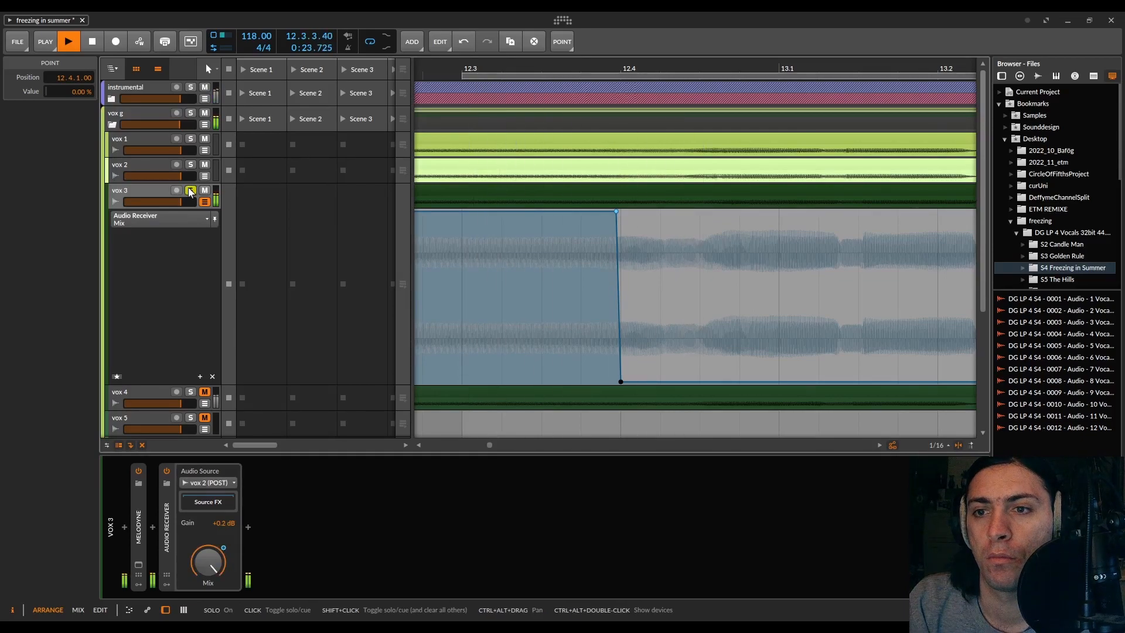
{"action": "key", "text": "space"}
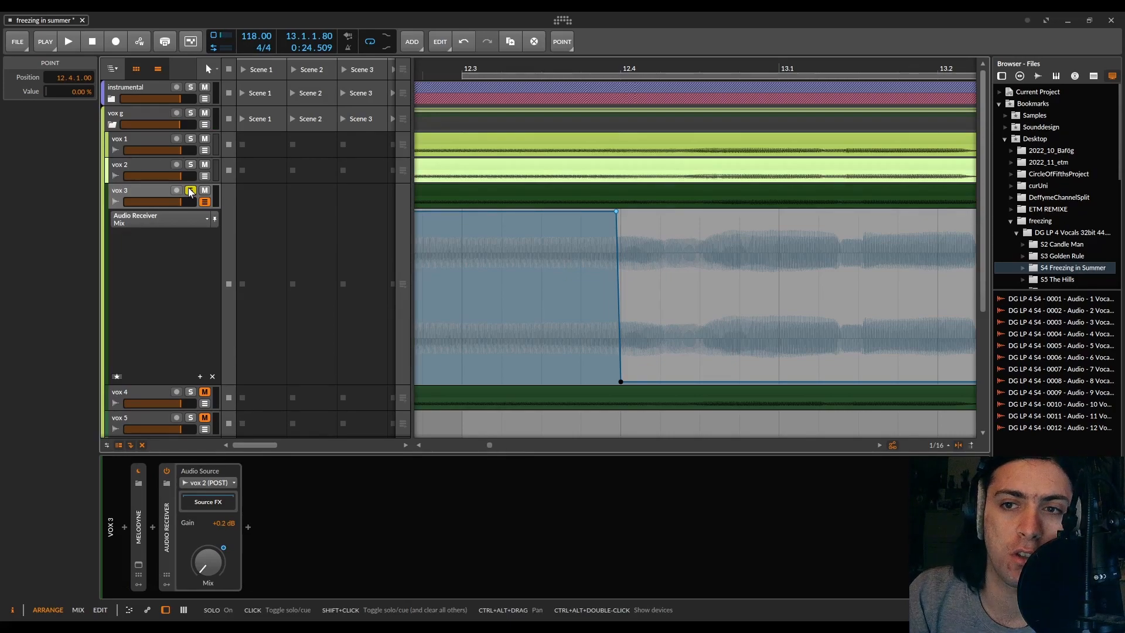
Step: Try the mix drop earlier with vox 3 unsoloed, placing its points at 12.3.3.00 at 100 % and 12.3.4.34 at 0 %
{"action": "left_click_drag", "start_coordinate": [616, 211], "coordinate": [581, 211]}
{"action": "left_click", "coordinate": [433, 141]}
{"action": "left_click_drag", "start_coordinate": [620, 381], "coordinate": [592, 382]}
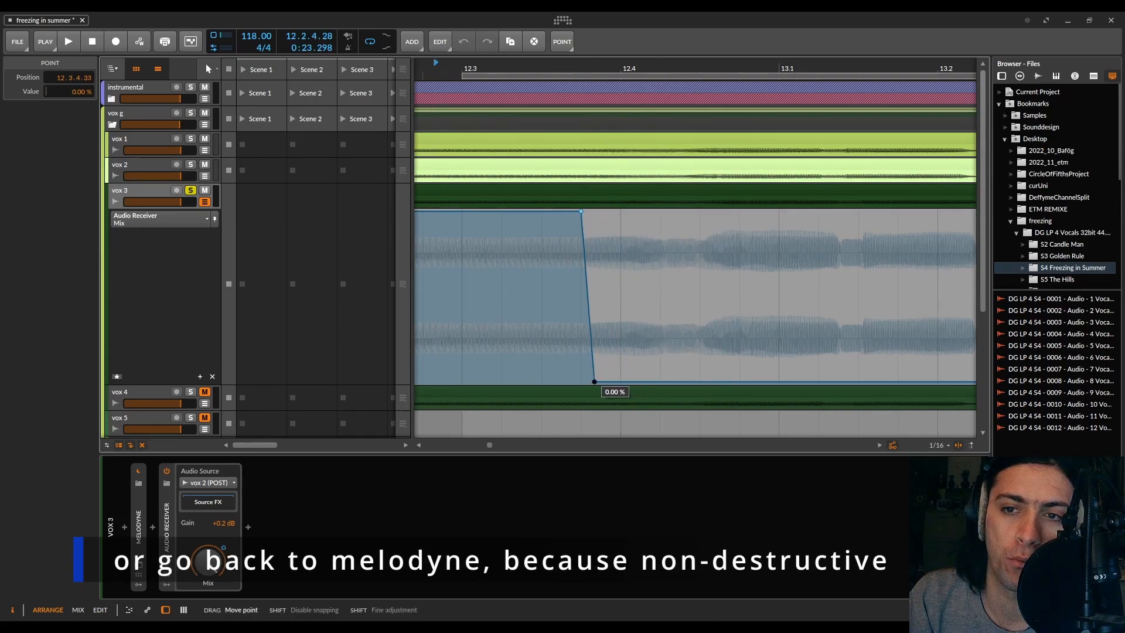
{"action": "key", "text": "space"}
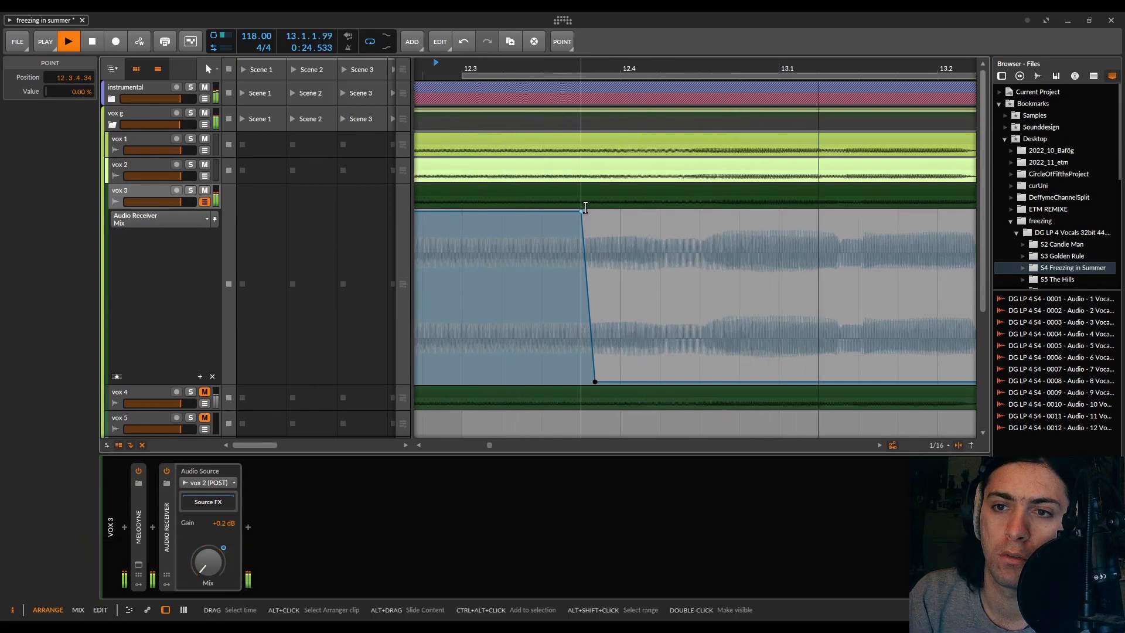
{"action": "left_click_drag", "start_coordinate": [582, 211], "coordinate": [542, 212]}
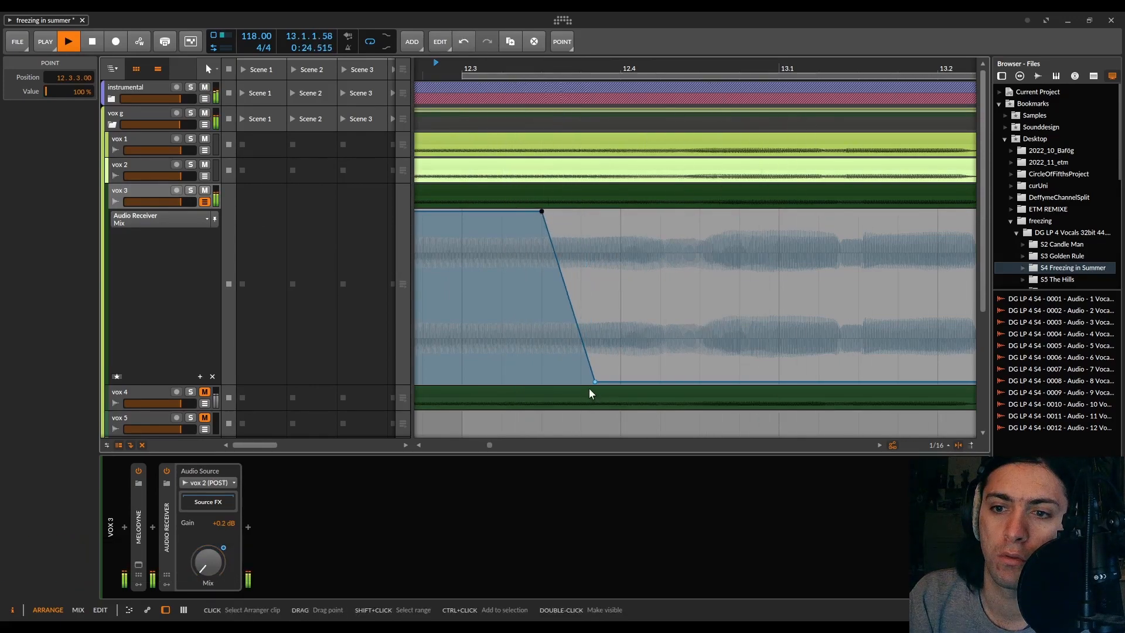
Step: Move the mix drop later, between 12.4 and 13.1, with its lower point at 12.4.3.23 at 0 % and the upper one just before
{"action": "left_click_drag", "start_coordinate": [595, 381], "coordinate": [718, 381]}
{"action": "left_click_drag", "start_coordinate": [541, 211], "coordinate": [700, 211]}
{"action": "key", "text": "space"}
{"action": "mouse_move", "coordinate": [719, 382]}
{"action": "left_mouse_down"}
{"action": "mouse_move", "coordinate": [700, 381]}
{"action": "mouse_move", "coordinate": [709, 382]}
{"action": "left_mouse_up"}
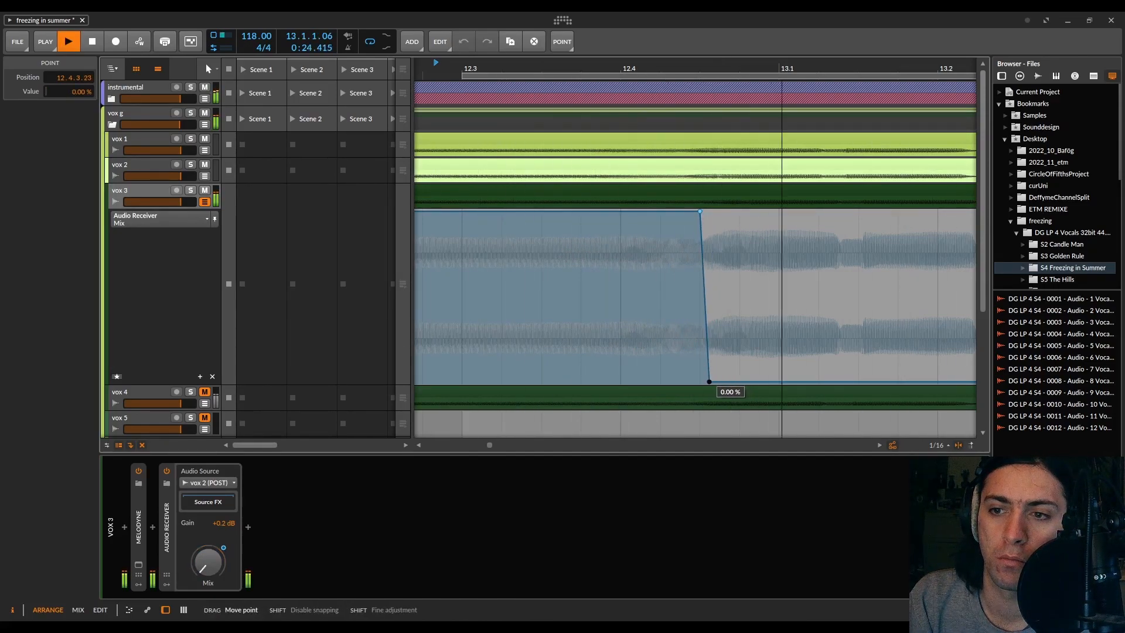
{"action": "scroll", "coordinate": [710, 385], "scroll_direction": "up", "scroll_amount": 2}
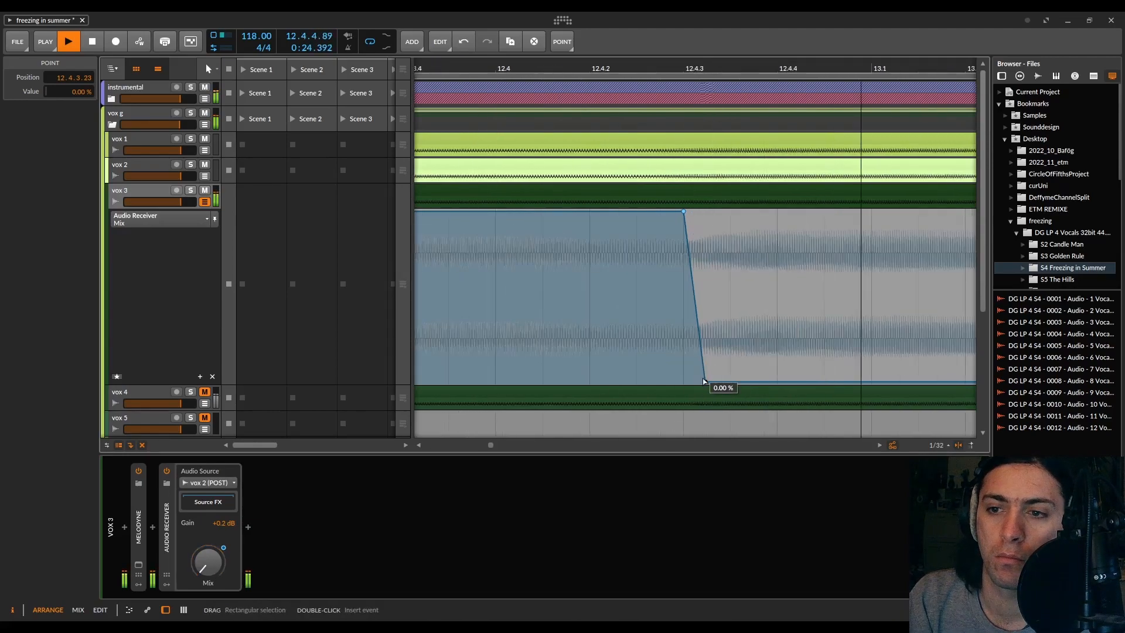
Step: Move the lower point of the mix drop to 12.4.3.09 at 0 % and shift the loop to 12.4.1.00
{"action": "mouse_move", "coordinate": [705, 382]}
{"action": "left_mouse_down"}
{"action": "mouse_move", "coordinate": [693, 214]}
{"action": "mouse_move", "coordinate": [692, 382]}
{"action": "left_mouse_up"}
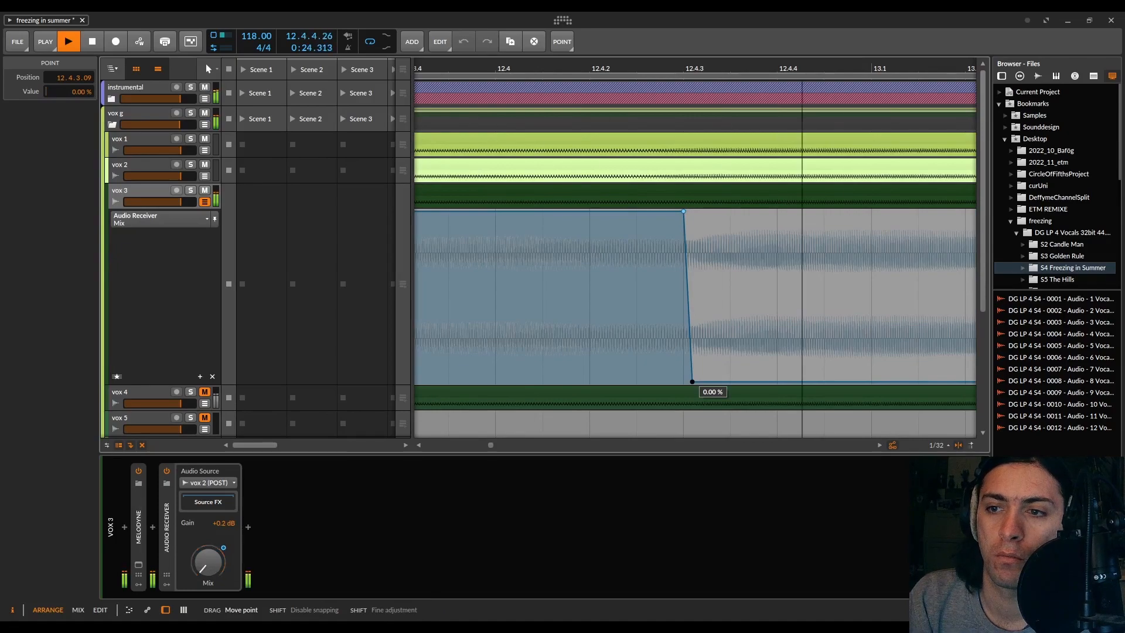
{"action": "left_click_drag", "start_coordinate": [539, 68], "coordinate": [525, 13]}
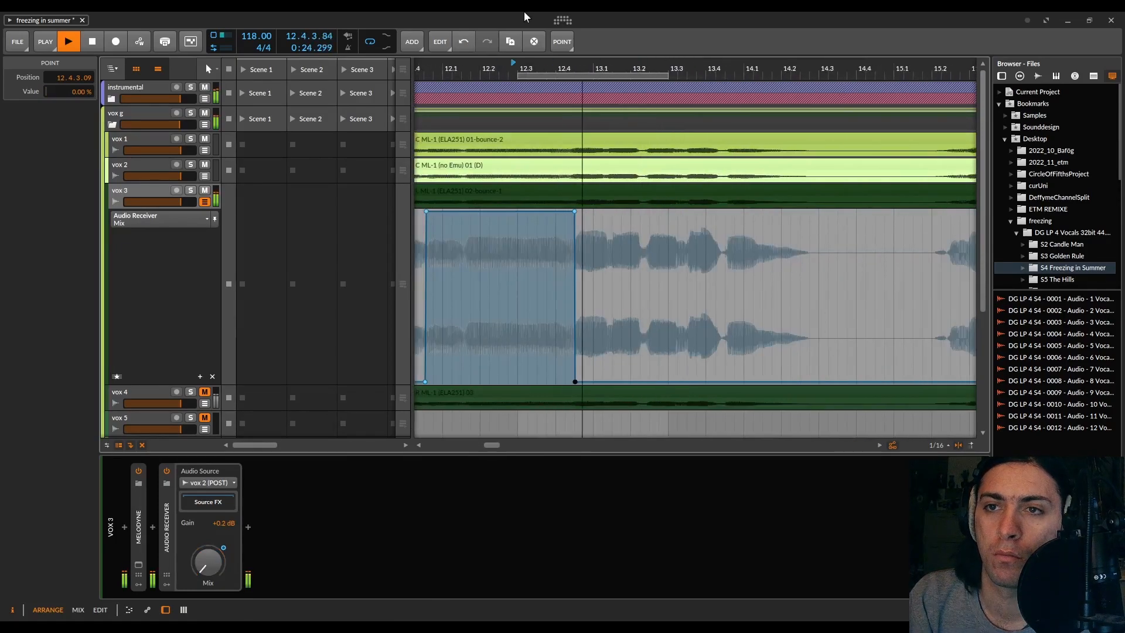
{"action": "left_click_drag", "start_coordinate": [546, 75], "coordinate": [583, 80]}
Step: Try a mix rise to 100 % at 13.2.2.50, extend its start back to 13.1.2.59, and lower the upper point to 0 %
{"action": "scroll", "coordinate": [639, 384], "scroll_direction": "up", "scroll_amount": 4}
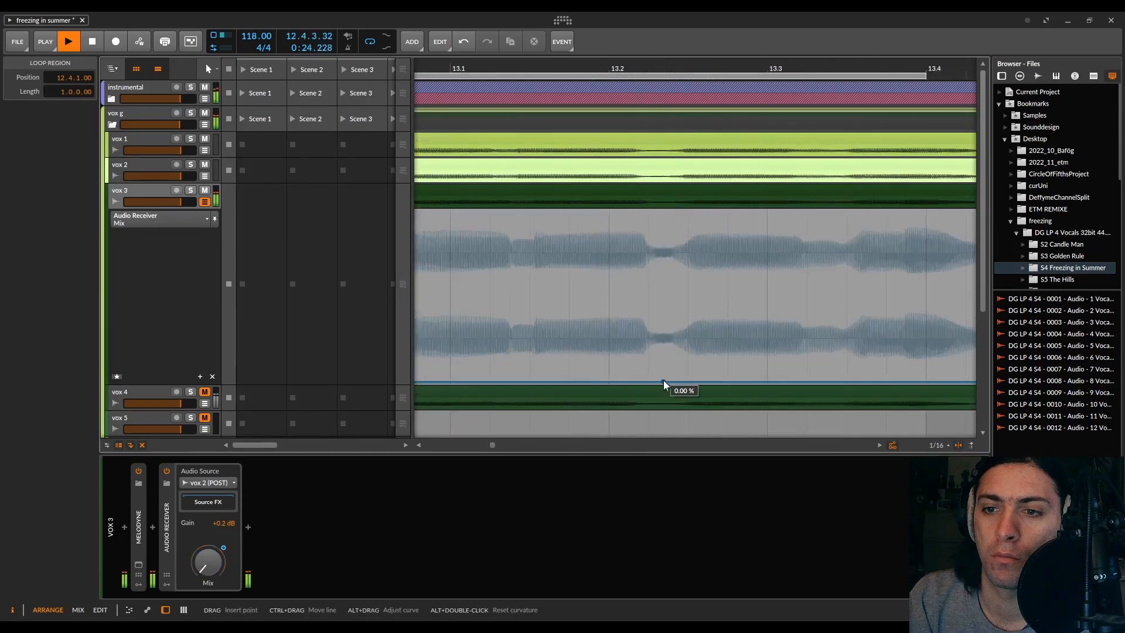
{"action": "left_click", "coordinate": [664, 381]}
{"action": "left_click_drag", "start_coordinate": [669, 381], "coordinate": [668, 213]}
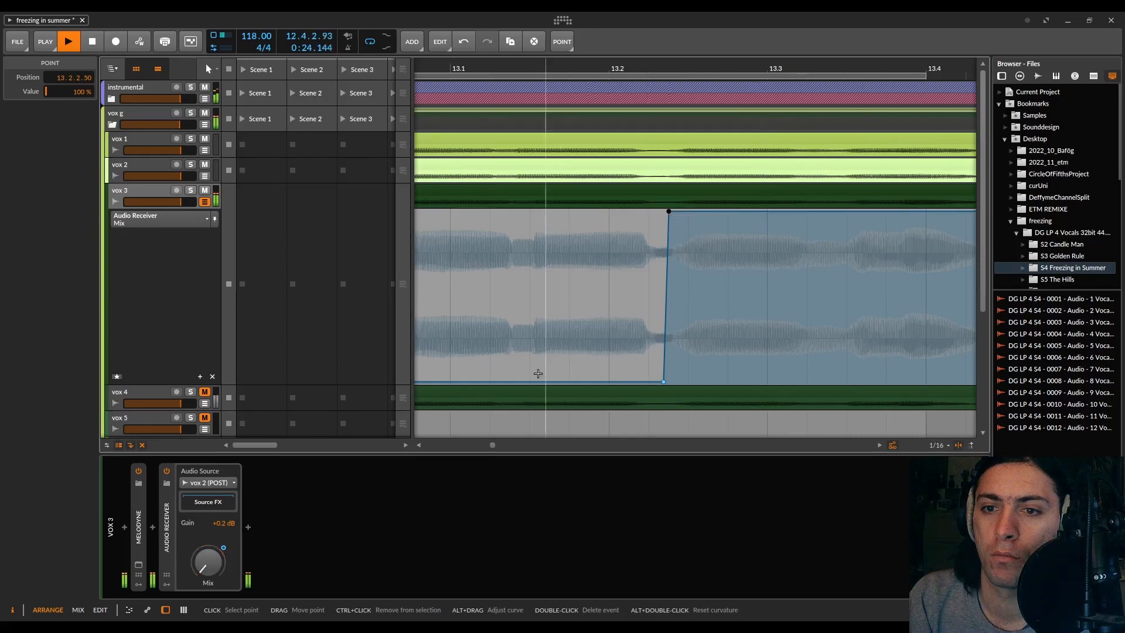
{"action": "left_click_drag", "start_coordinate": [659, 381], "coordinate": [507, 382]}
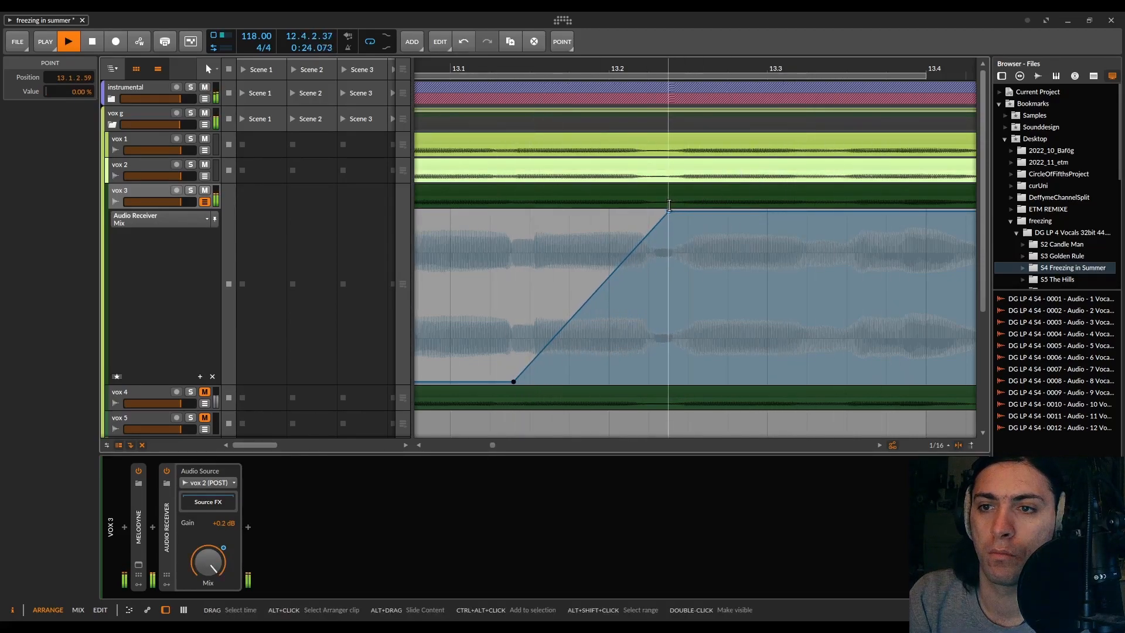
{"action": "left_click_drag", "start_coordinate": [669, 209], "coordinate": [521, 381]}
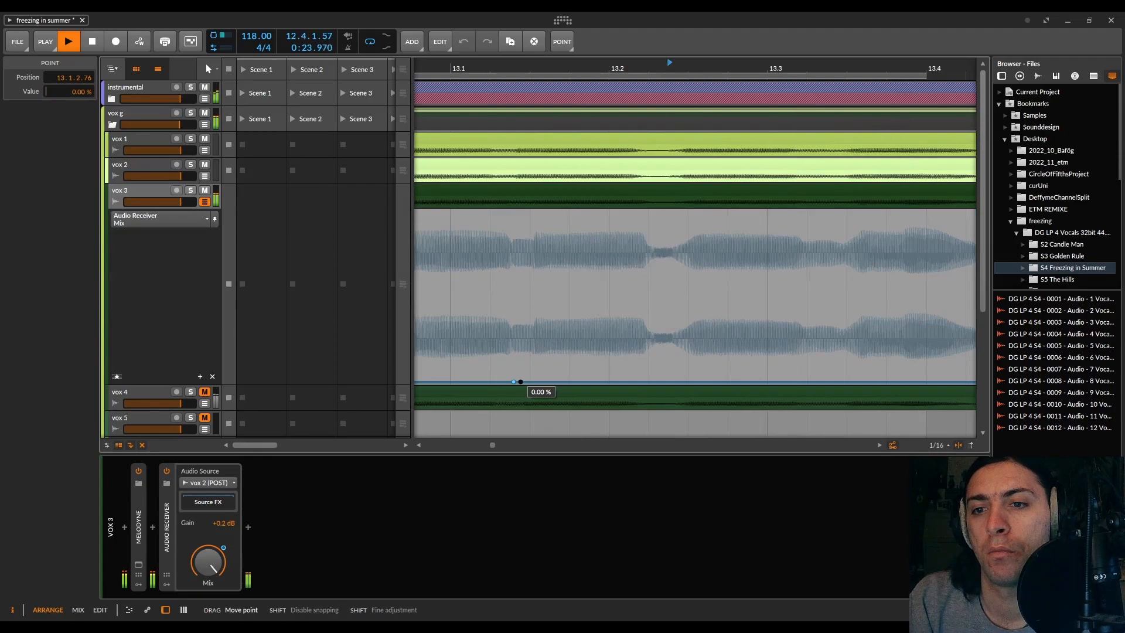
Step: Try a steep mix rise reaching 100 % at 13.3.2.56 and move the loop to 13.3.1.00
{"action": "left_click_drag", "start_coordinate": [671, 381], "coordinate": [829, 211]}
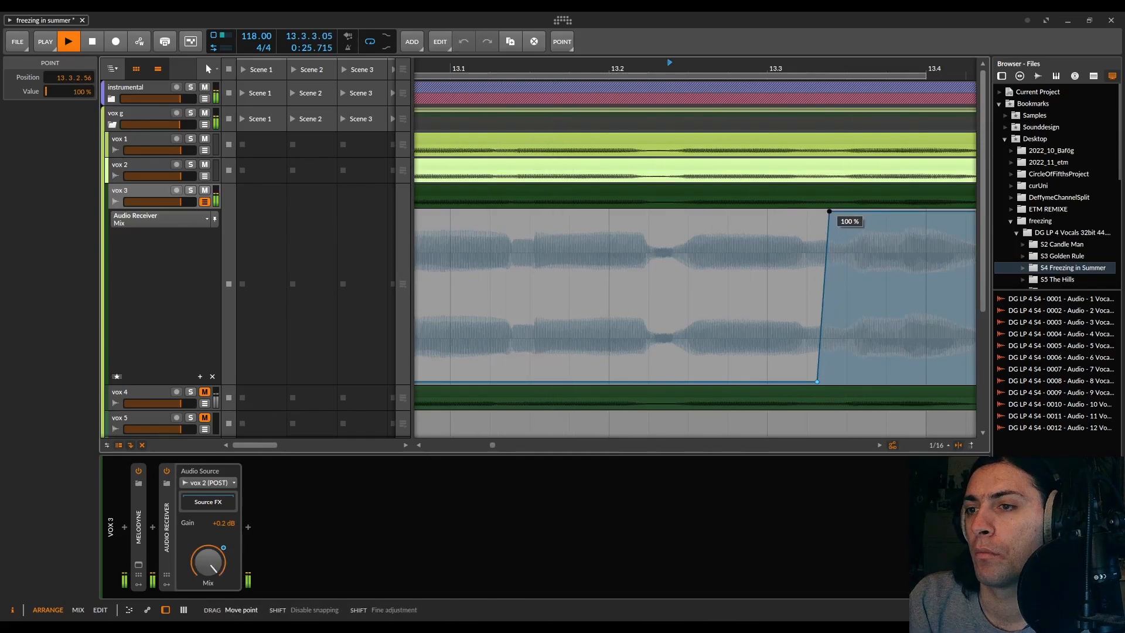
{"action": "scroll", "coordinate": [516, 70], "scroll_direction": "down", "scroll_amount": 1}
{"action": "left_click_drag", "start_coordinate": [516, 73], "coordinate": [946, 96]}
{"action": "left_click_drag", "start_coordinate": [726, 73], "coordinate": [761, 75]}
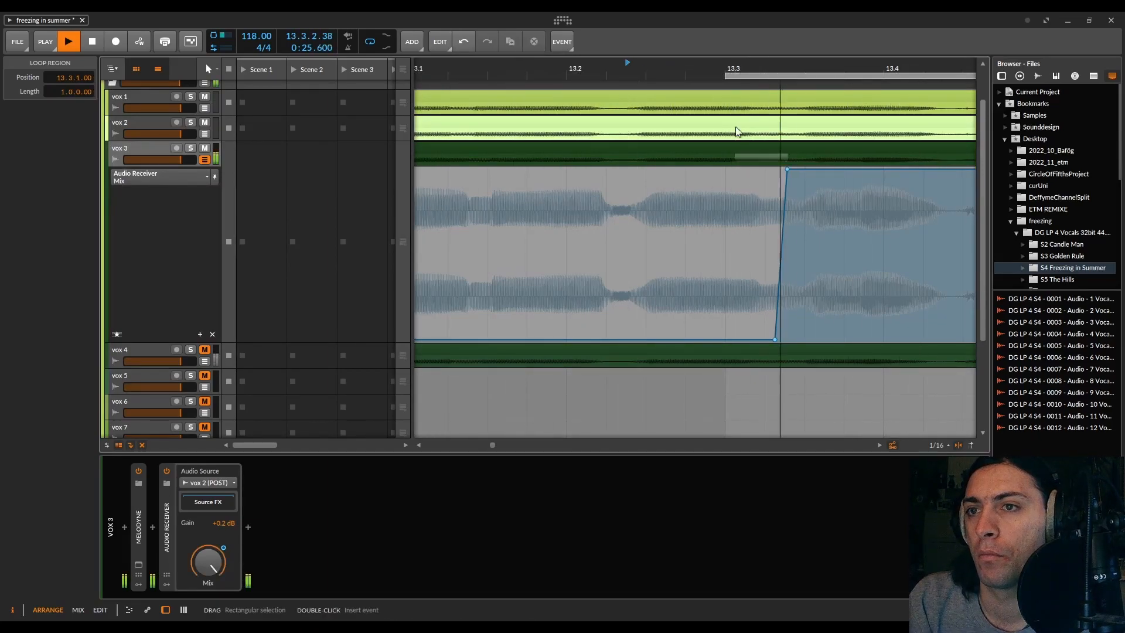
{"action": "scroll", "coordinate": [590, 202], "scroll_direction": "right", "scroll_amount": 3}
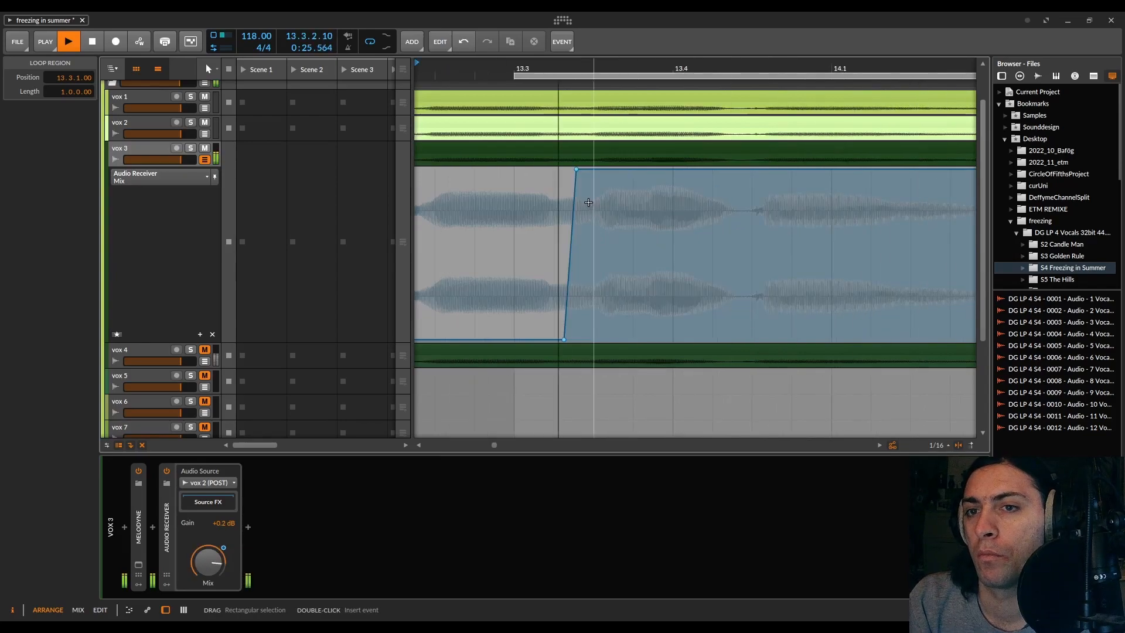
Step: Try the mix rise slightly later, with its lower point at 13.3.2.73, and replay it with the loop at 13.2.1.00
{"action": "left_click_drag", "start_coordinate": [576, 169], "coordinate": [594, 169]}
{"action": "mouse_move", "coordinate": [564, 339]}
{"action": "left_mouse_down"}
{"action": "mouse_move", "coordinate": [594, 339]}
{"action": "mouse_move", "coordinate": [583, 339]}
{"action": "left_mouse_up"}
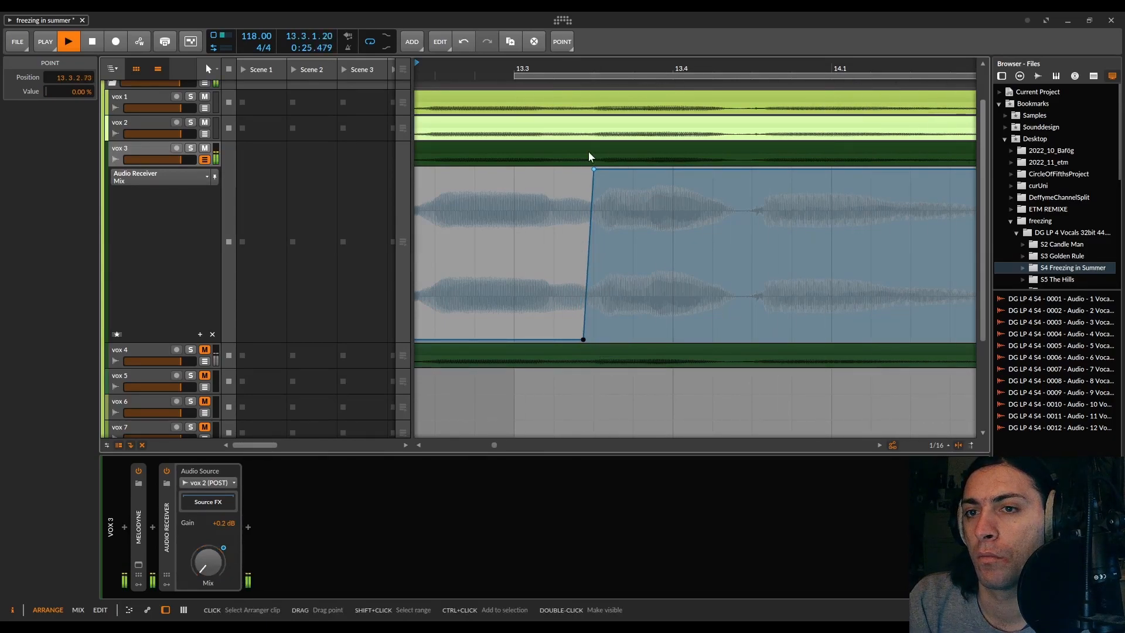
{"action": "left_click_drag", "start_coordinate": [564, 71], "coordinate": [536, 97]}
{"action": "key", "text": "space"}
{"action": "key", "text": "space"}
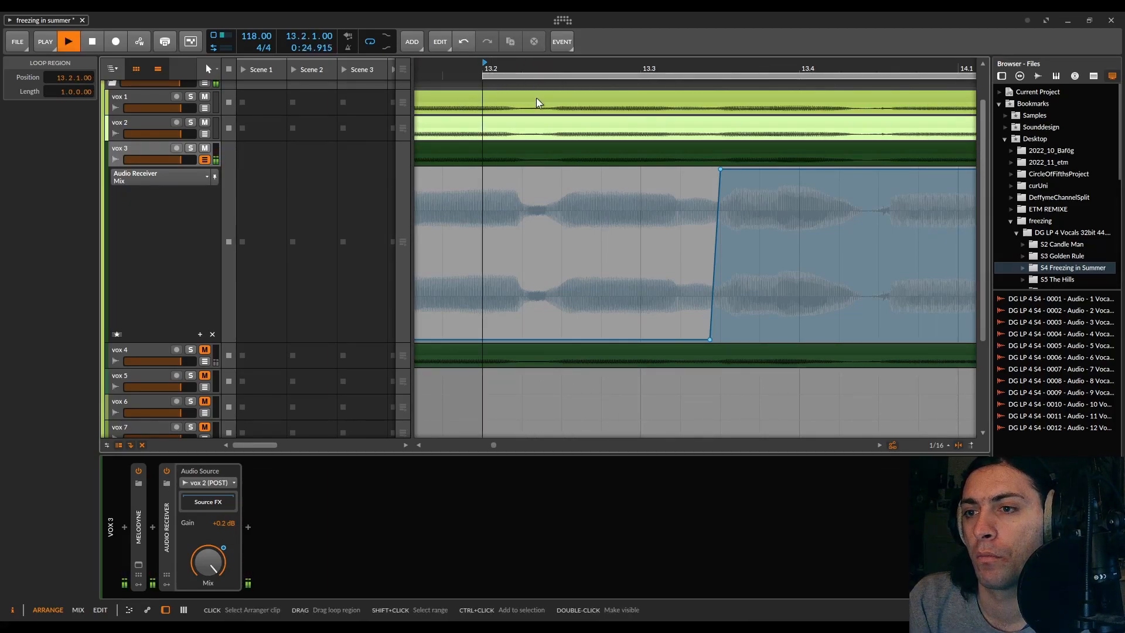
Step: Lower the mix rise after 13.3 to 0 % and delete its automation points
{"action": "left_click_drag", "start_coordinate": [709, 339], "coordinate": [698, 339]}
{"action": "left_click_drag", "start_coordinate": [720, 169], "coordinate": [709, 340]}
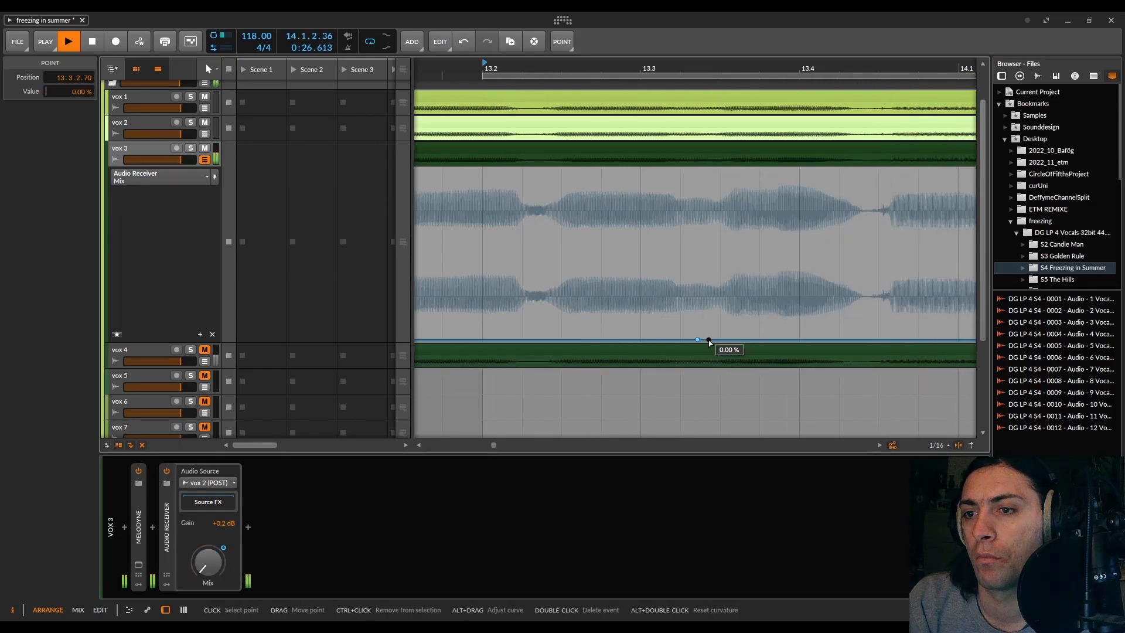
{"action": "key", "text": "Delete"}
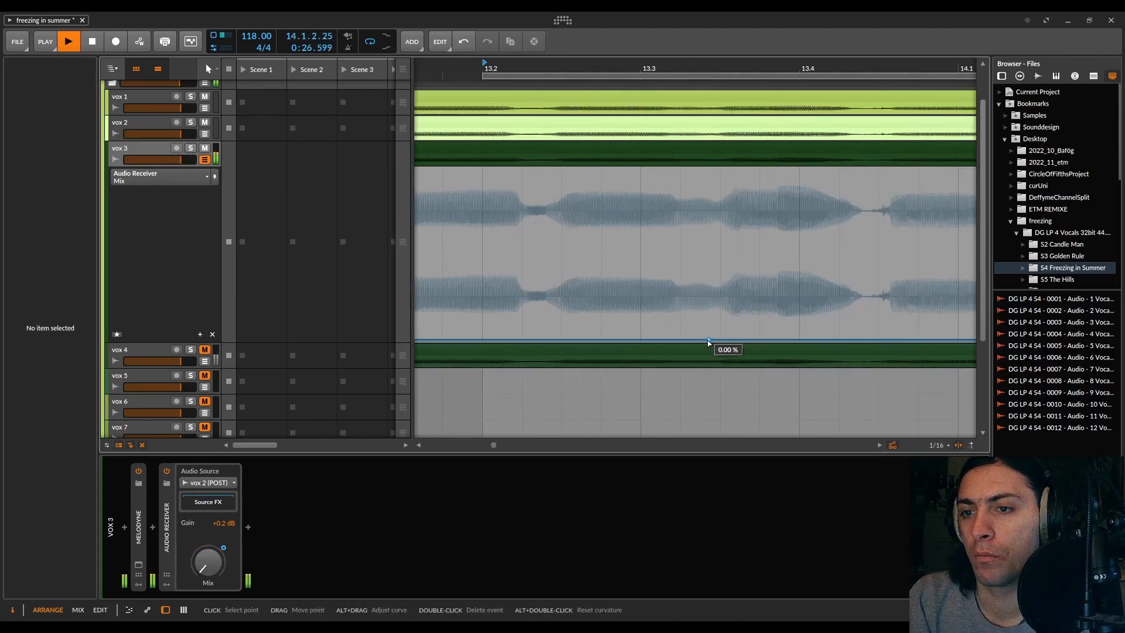
Step: Move the loop to 13.4.1.00 and try a mix rise from 0 % at 13.4.2.77 to 100 % at 13.4.3.00
{"action": "left_click", "coordinate": [856, 76]}
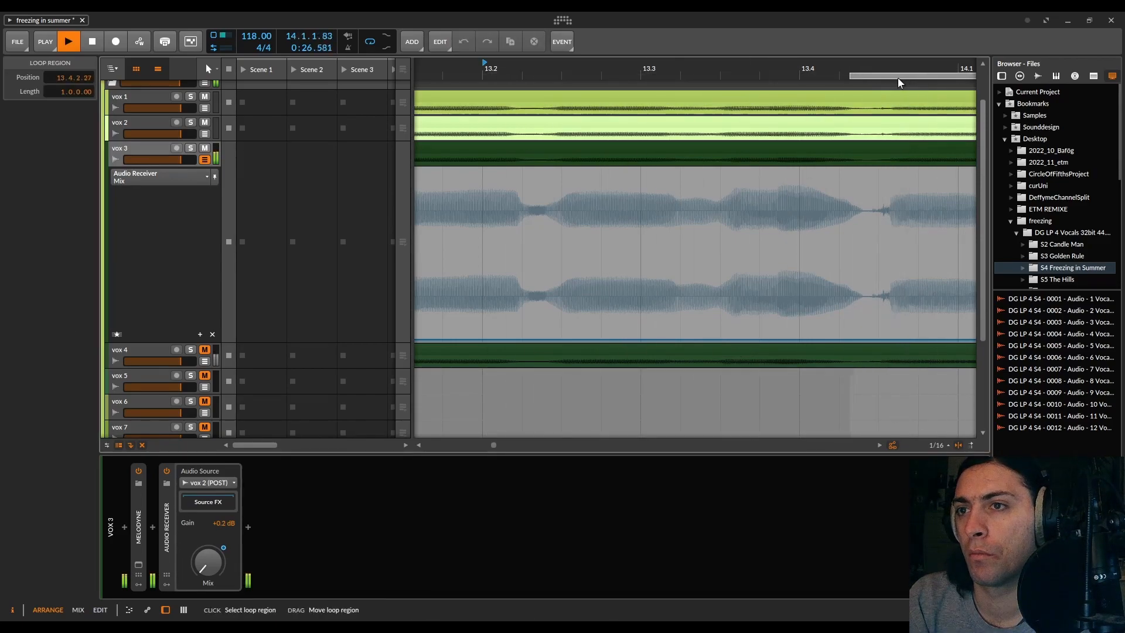
{"action": "left_click", "coordinate": [869, 340]}
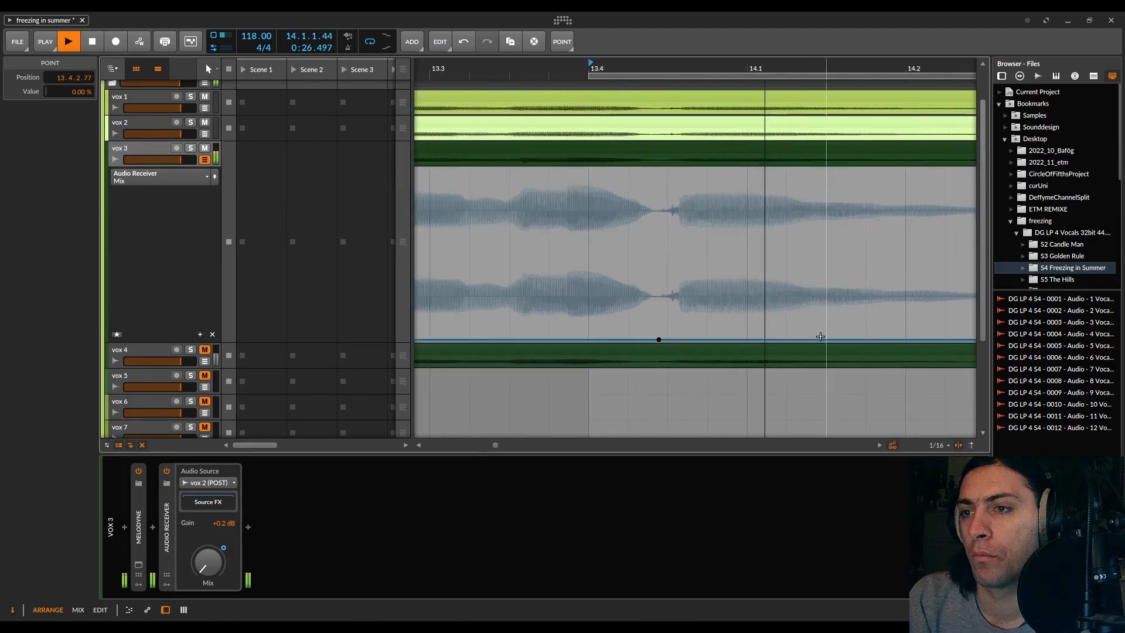
{"action": "left_click_drag", "start_coordinate": [660, 341], "coordinate": [668, 172]}
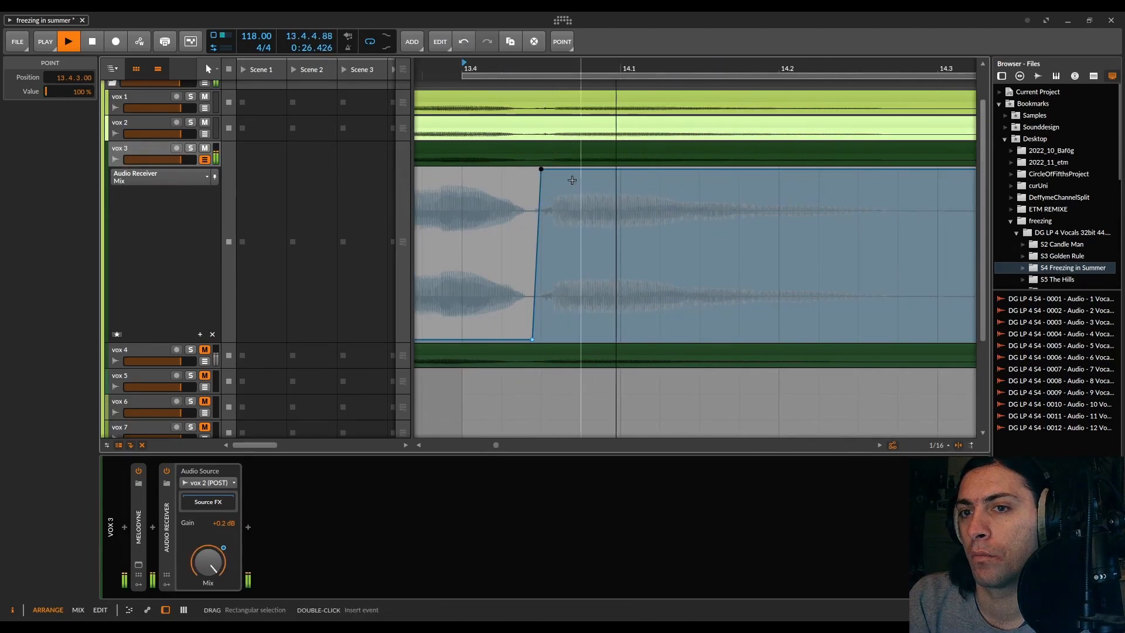
Step: Lower the upper point at 13.4.3.00 to 0 %, delete both points of that mix rise, and stop playback
{"action": "left_click_drag", "start_coordinate": [541, 169], "coordinate": [542, 343]}
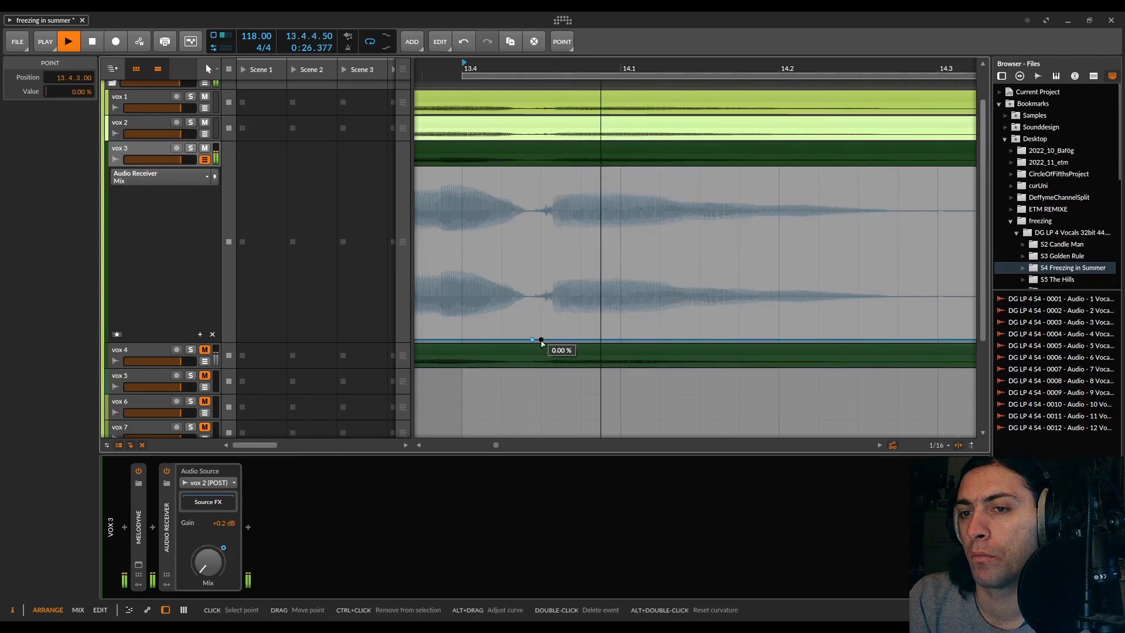
{"action": "mouse_move", "coordinate": [541, 341]}
{"action": "left_mouse_down"}
{"action": "mouse_move", "coordinate": [541, 170]}
{"action": "mouse_move", "coordinate": [541, 339]}
{"action": "left_mouse_up"}
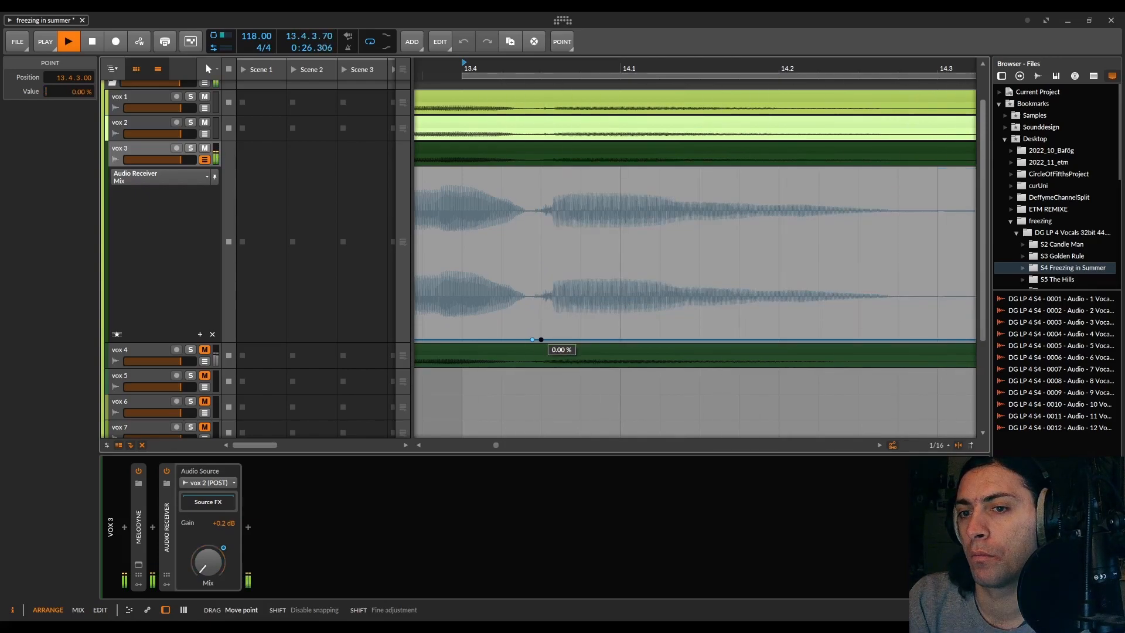
{"action": "left_click", "coordinate": [532, 340]}
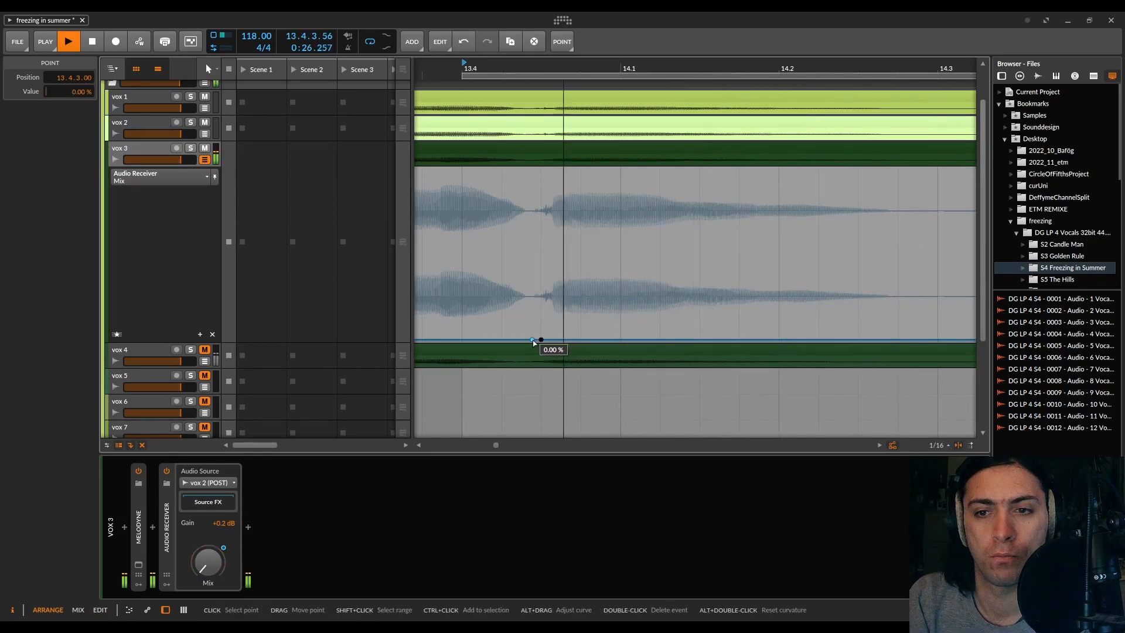
{"action": "left_click", "coordinate": [545, 322]}
{"action": "scroll", "coordinate": [565, 307], "scroll_direction": "down", "scroll_amount": 5}
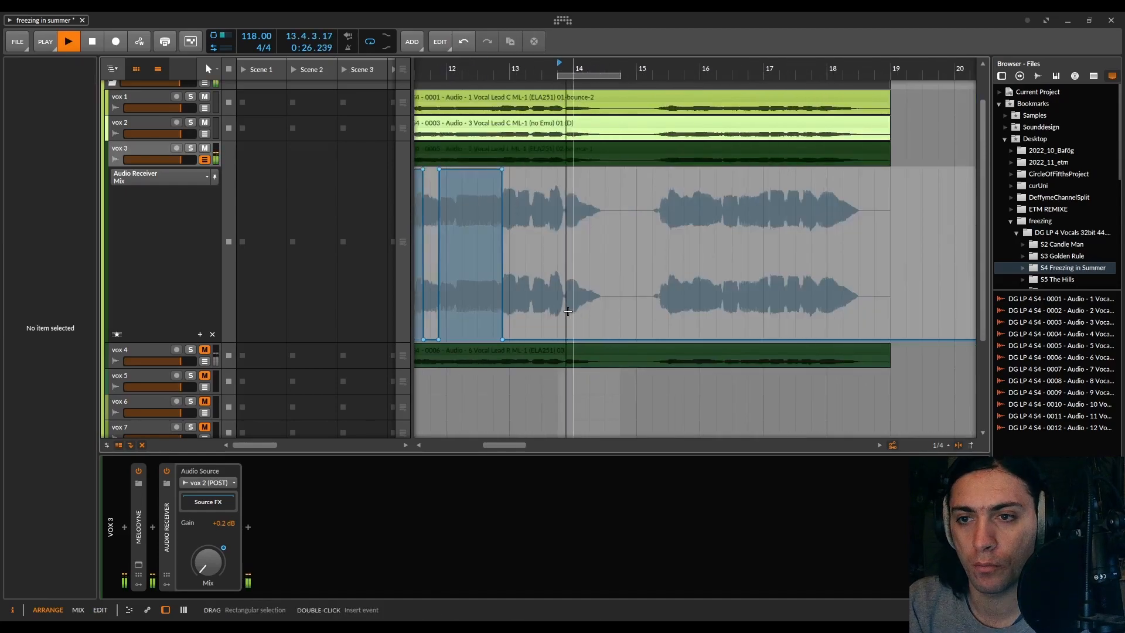
{"action": "scroll", "coordinate": [568, 311], "scroll_direction": "down", "scroll_amount": 2}
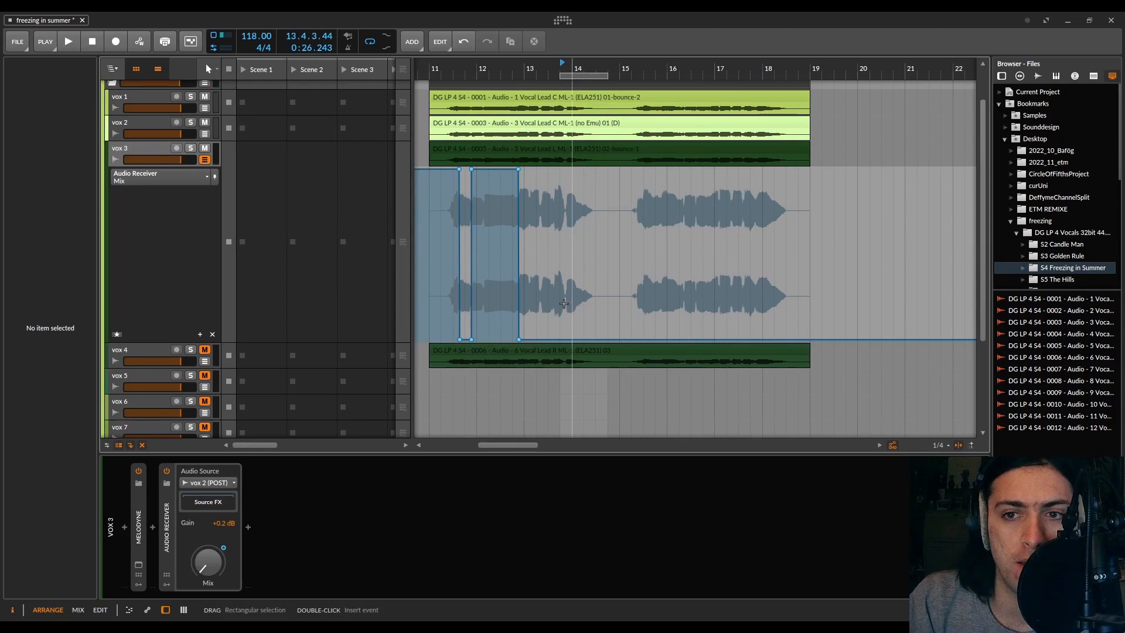
Step: Review the device chains and output routing of the vox 1 to vox 4 tracks one after another
{"action": "left_click", "coordinate": [119, 148]}
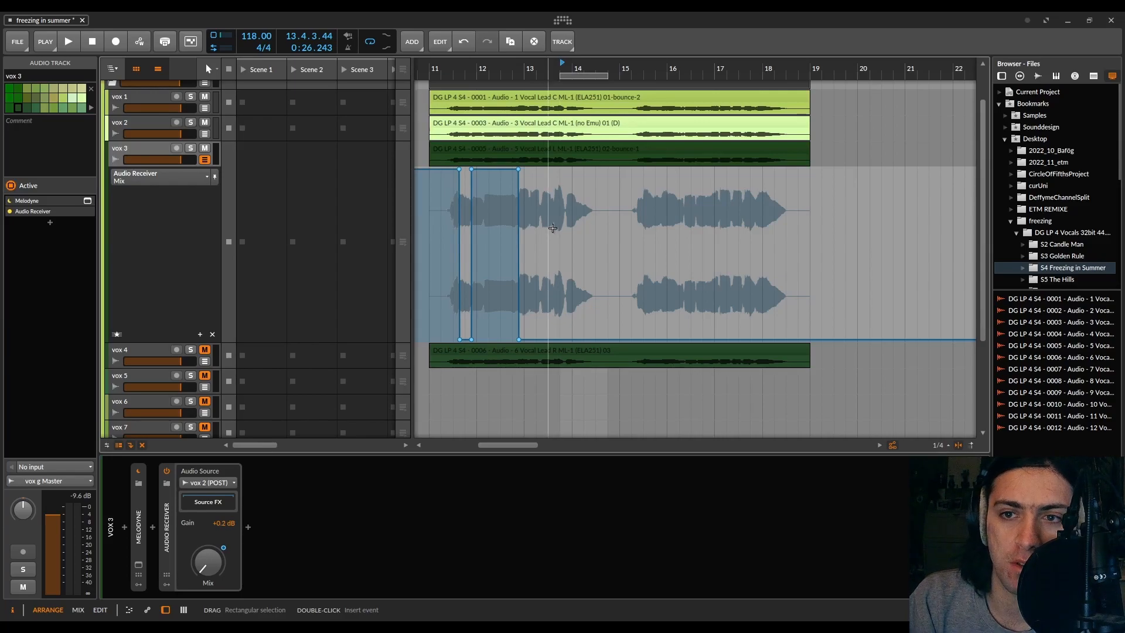
{"action": "left_click", "coordinate": [125, 127]}
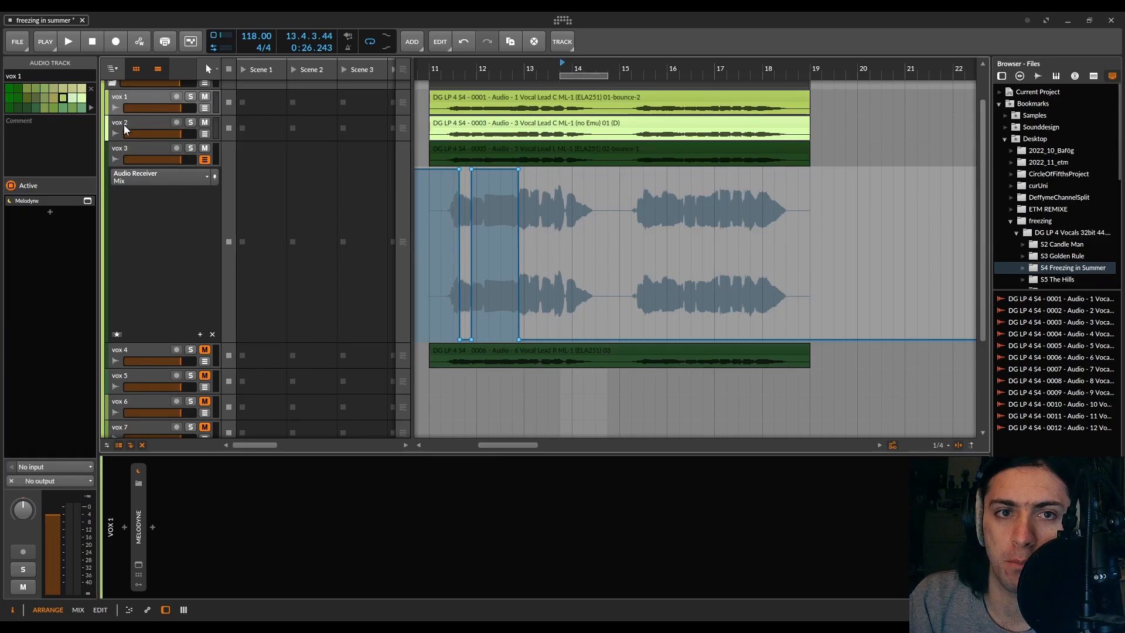
{"action": "left_click", "coordinate": [124, 149]}
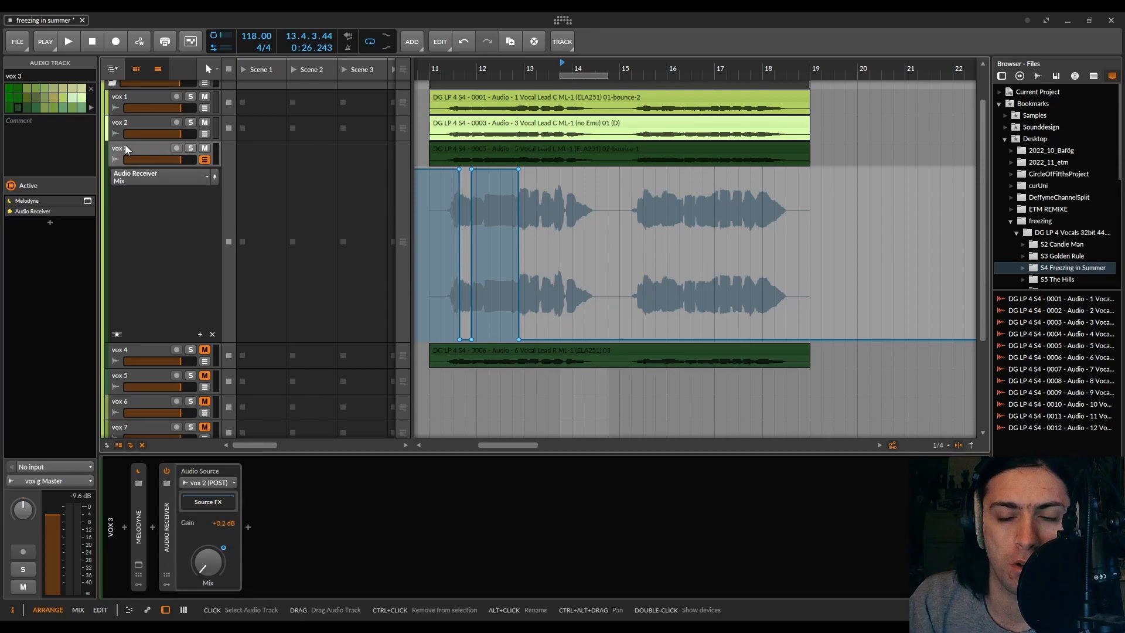
{"action": "left_click", "coordinate": [129, 347]}
{"action": "left_click", "coordinate": [133, 150]}
{"action": "left_click", "coordinate": [142, 352]}
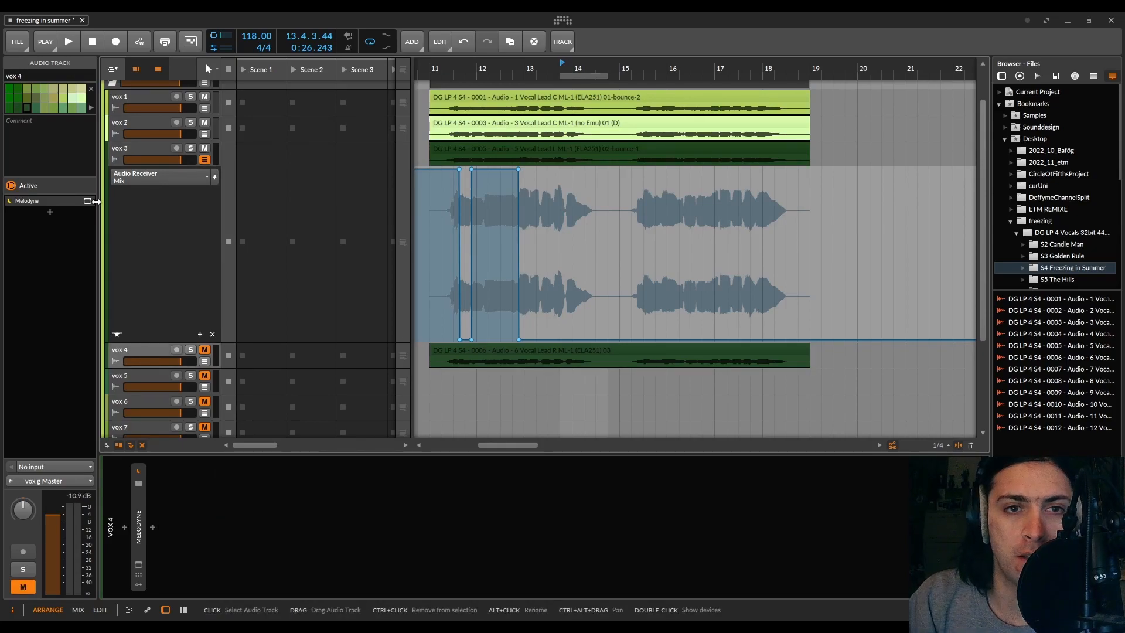
{"action": "left_click", "coordinate": [147, 96]}
{"action": "left_click", "coordinate": [133, 117]}
{"action": "left_click", "coordinate": [137, 92]}
{"action": "left_click", "coordinate": [135, 119]}
{"action": "left_click", "coordinate": [133, 147]}
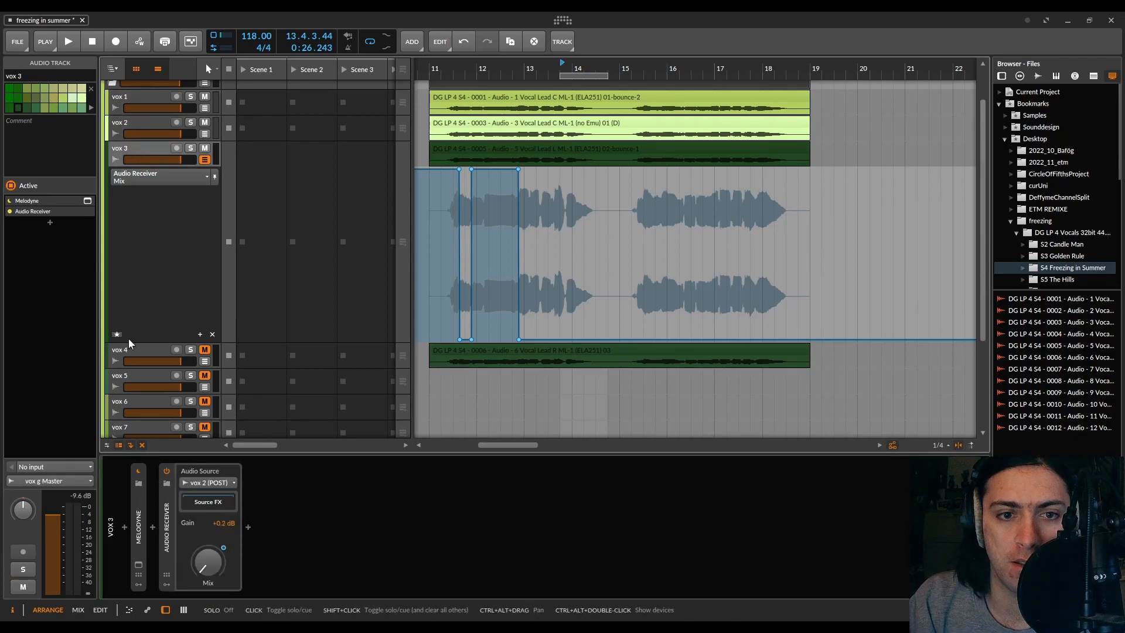
{"action": "left_click", "coordinate": [134, 351]}
{"action": "left_click", "coordinate": [140, 147]}
{"action": "left_click", "coordinate": [143, 353]}
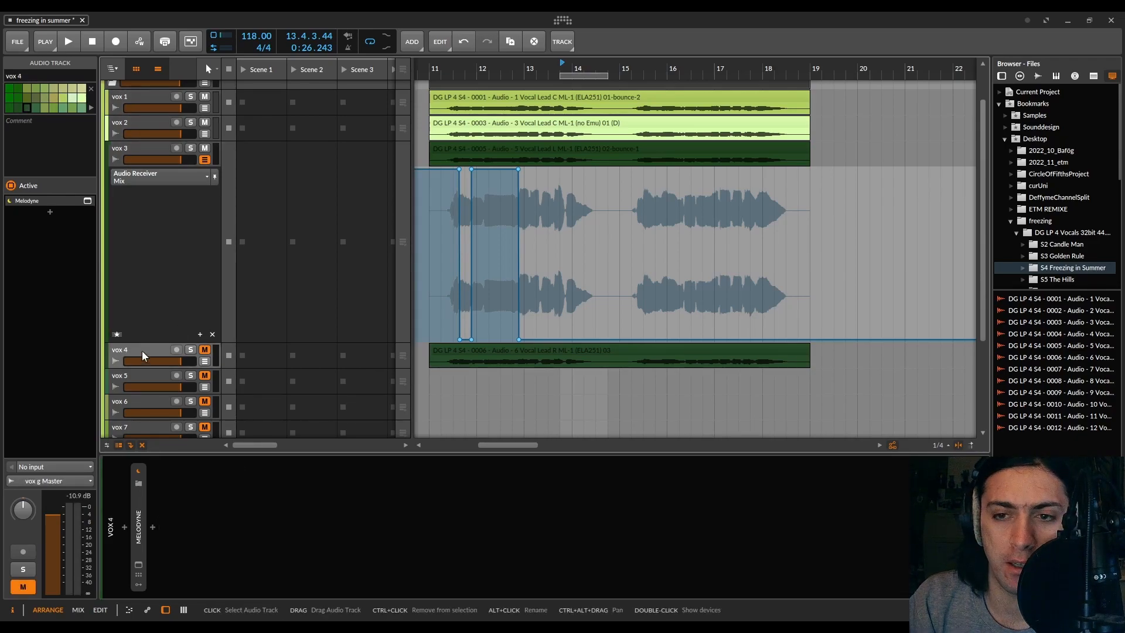
Step: Play the loop from 14.4.1.00 and add an abrupt mix rise from 0 % to 100 % at 15.2.1.00
{"action": "left_click_drag", "start_coordinate": [578, 76], "coordinate": [621, 76]}
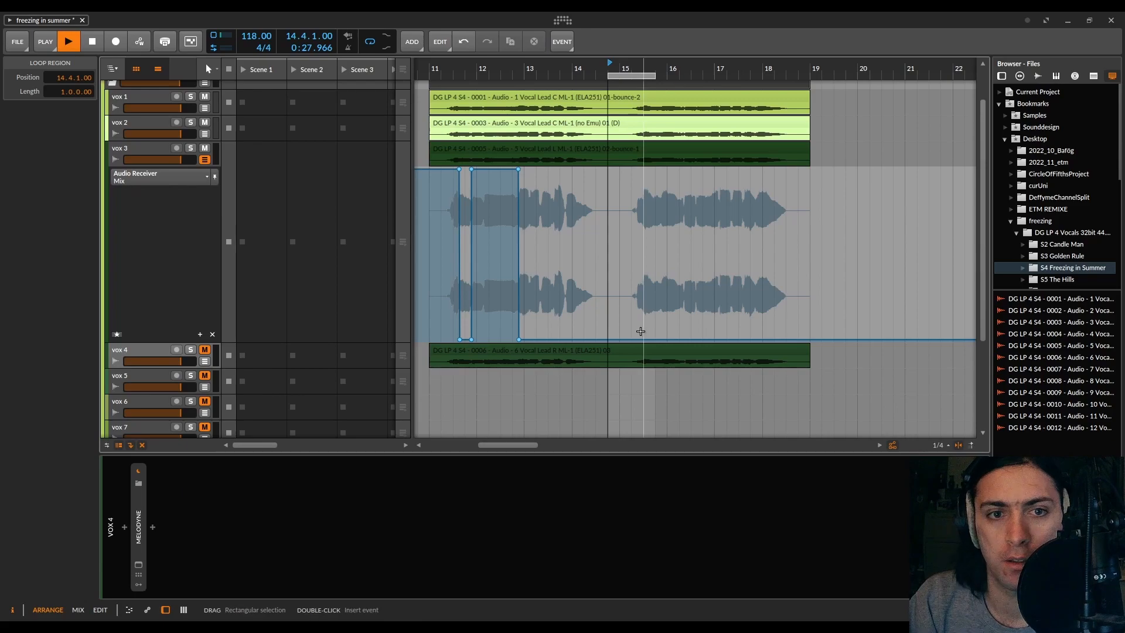
{"action": "scroll", "coordinate": [639, 334], "scroll_direction": "up", "scroll_amount": 5}
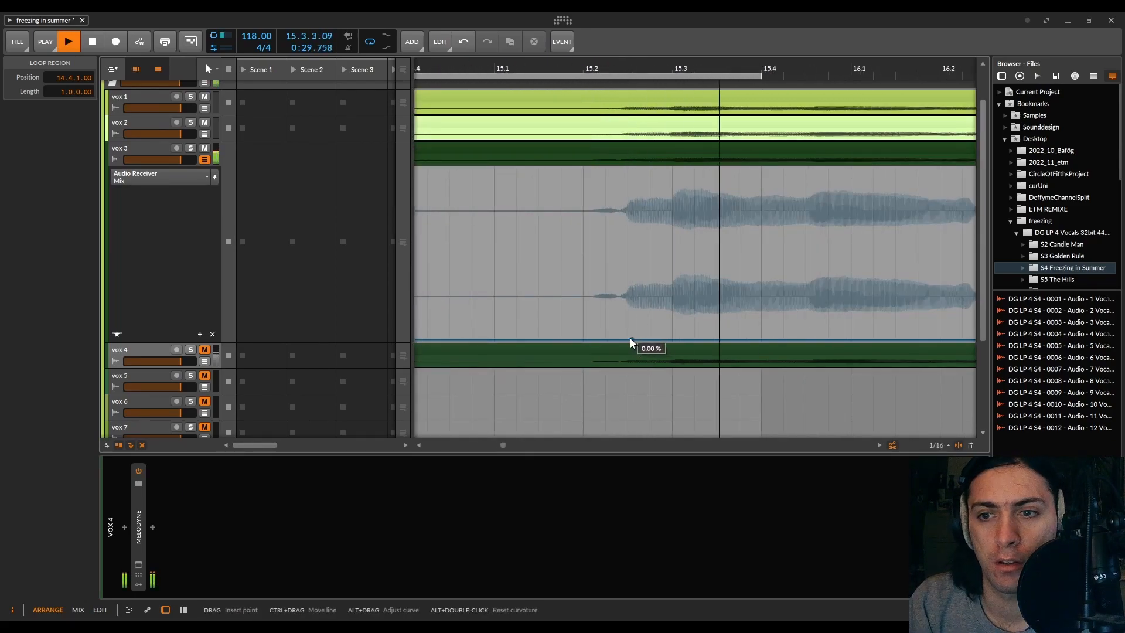
{"action": "left_click", "coordinate": [583, 339]}
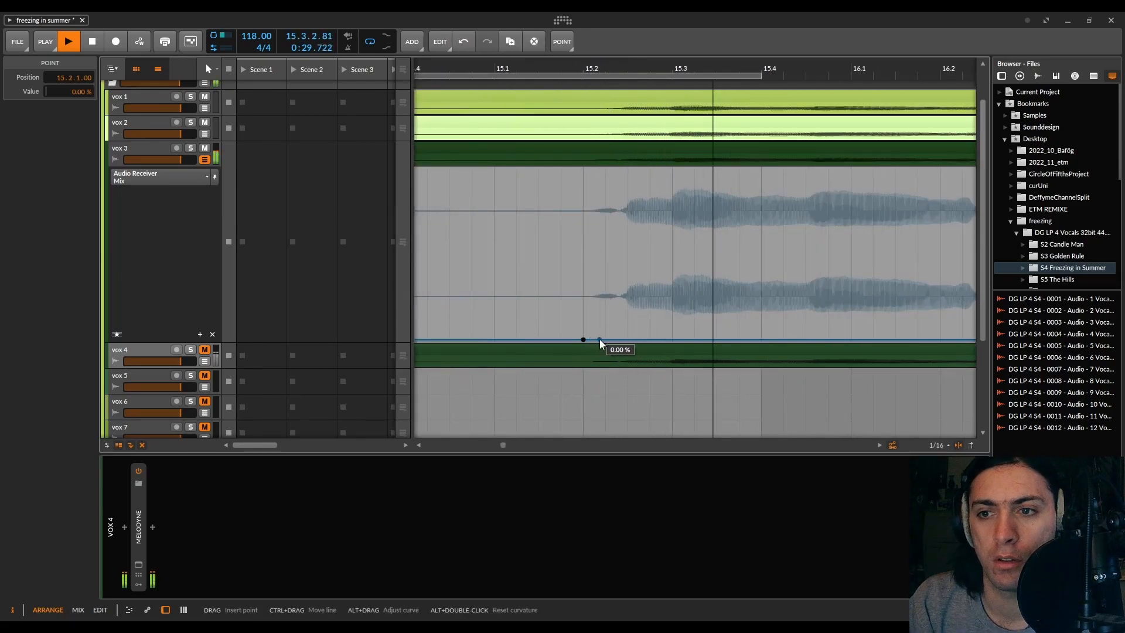
{"action": "left_click_drag", "start_coordinate": [599, 340], "coordinate": [584, 170]}
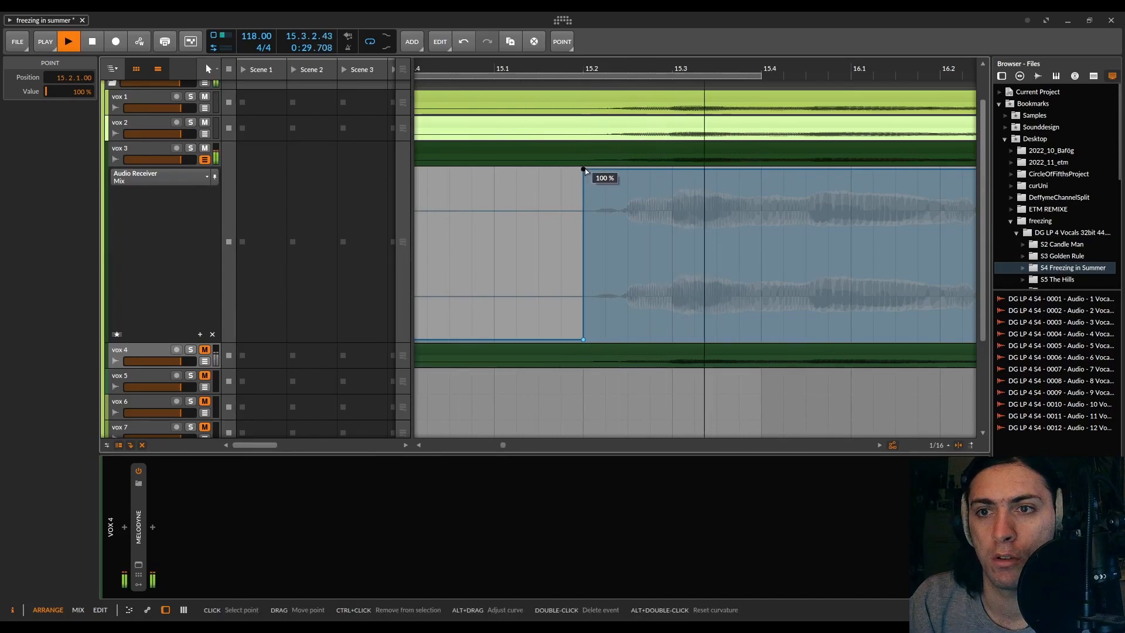
Step: Lower the 100 % mix point at 15.2.1.00 on vox 3 to 0 % and move it to 15.3.1.00
{"action": "mouse_move", "coordinate": [584, 170]}
{"action": "left_mouse_down"}
{"action": "mouse_move", "coordinate": [596, 340]}
{"action": "mouse_move", "coordinate": [587, 339]}
{"action": "left_mouse_up"}
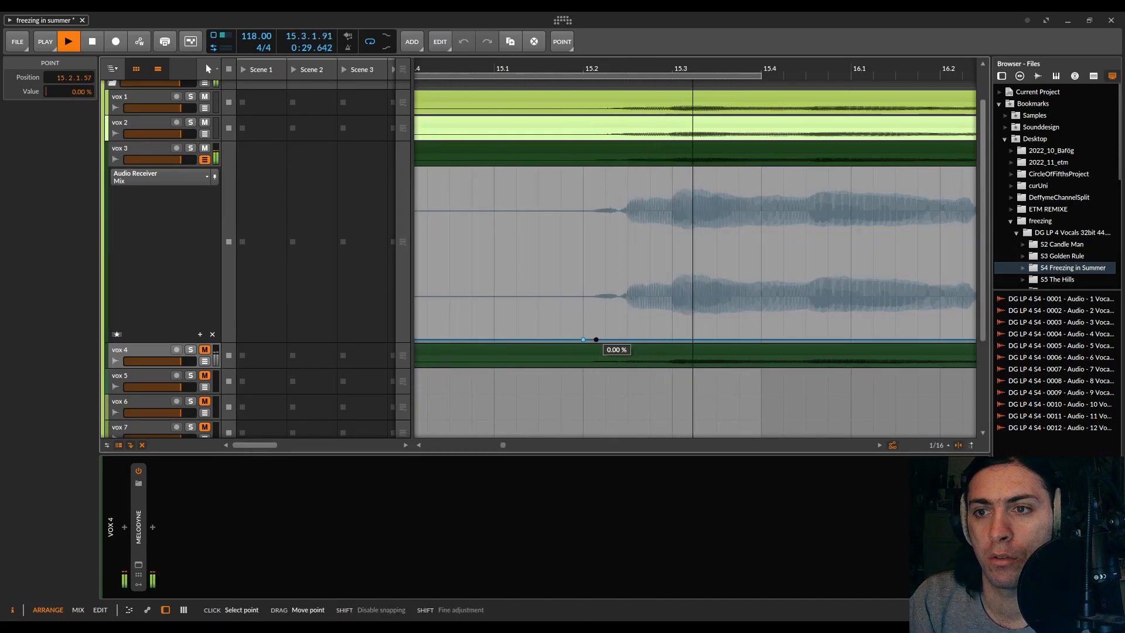
{"action": "mouse_move", "coordinate": [596, 339]}
{"action": "left_mouse_down"}
{"action": "mouse_move", "coordinate": [583, 169]}
{"action": "mouse_move", "coordinate": [583, 339]}
{"action": "mouse_move", "coordinate": [672, 339]}
{"action": "left_mouse_up"}
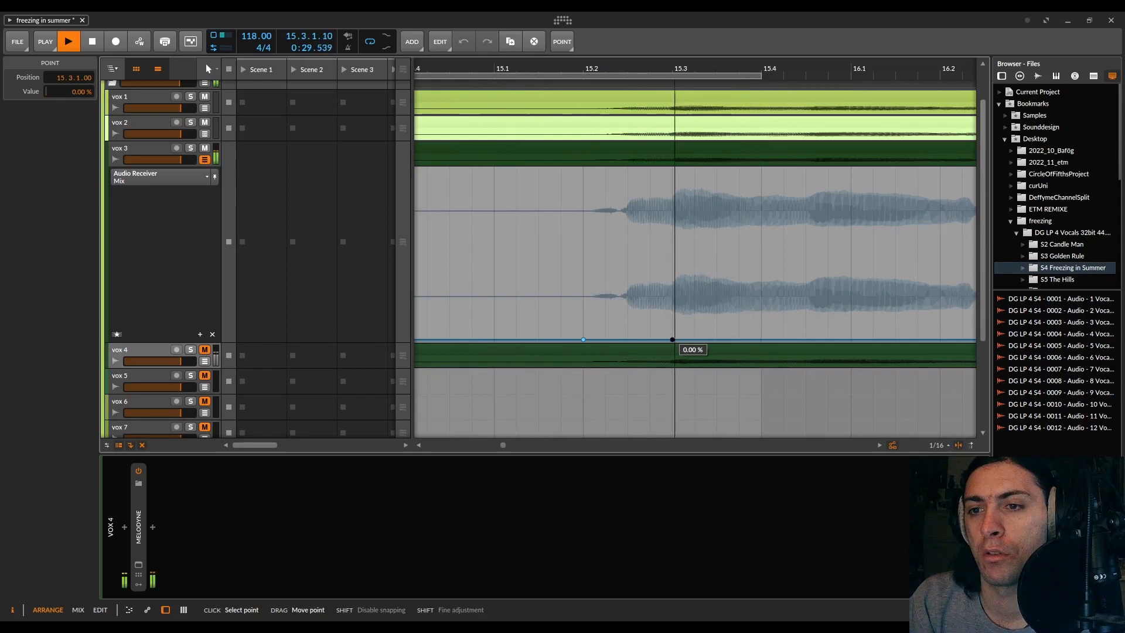
Step: Try a mix bump on vox 3 that holds 100 % from 15.2.1.25 to 15.2.2.50 and falls to 0 % at 15.2.2.65
{"action": "scroll", "coordinate": [672, 339], "scroll_direction": "up", "scroll_amount": 4}
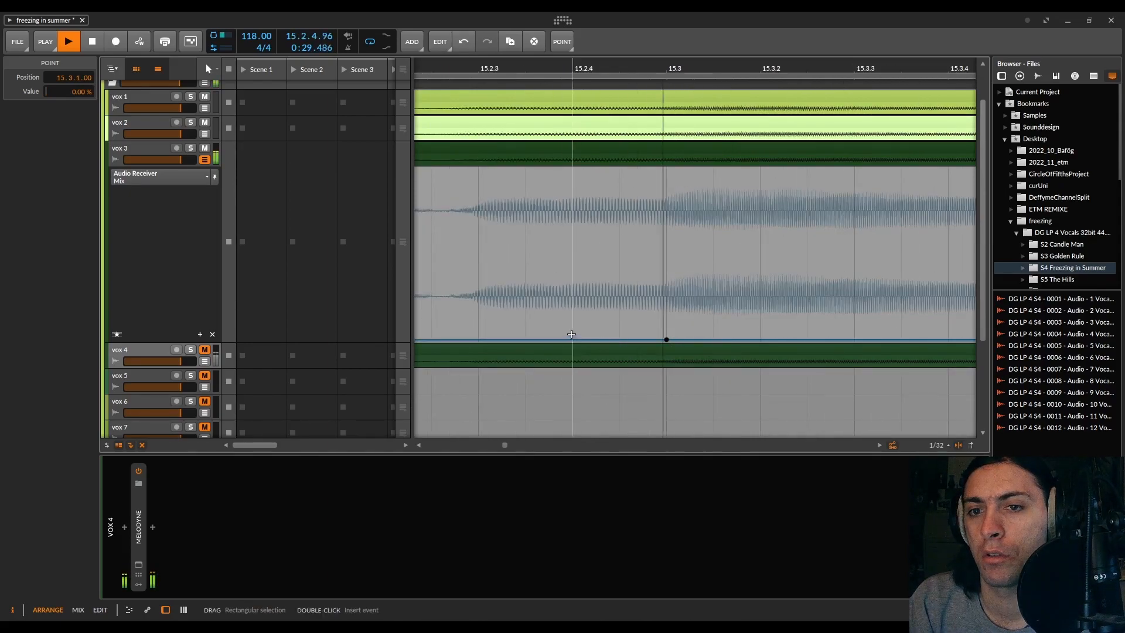
{"action": "scroll", "coordinate": [571, 336], "scroll_direction": "left", "scroll_amount": 3}
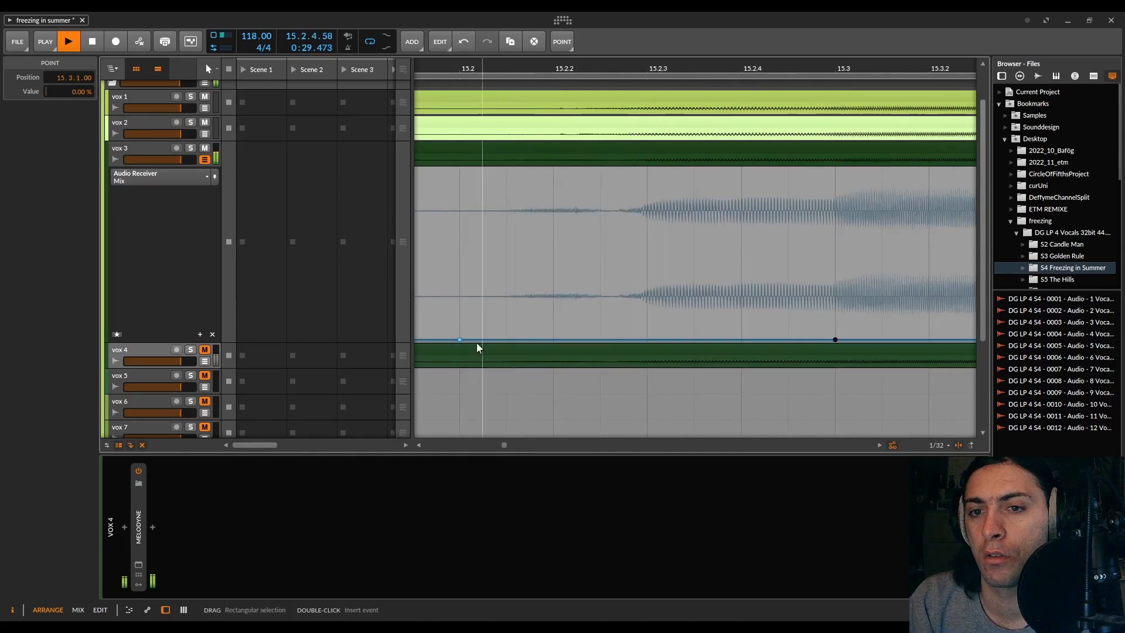
{"action": "left_click_drag", "start_coordinate": [487, 339], "coordinate": [599, 168]}
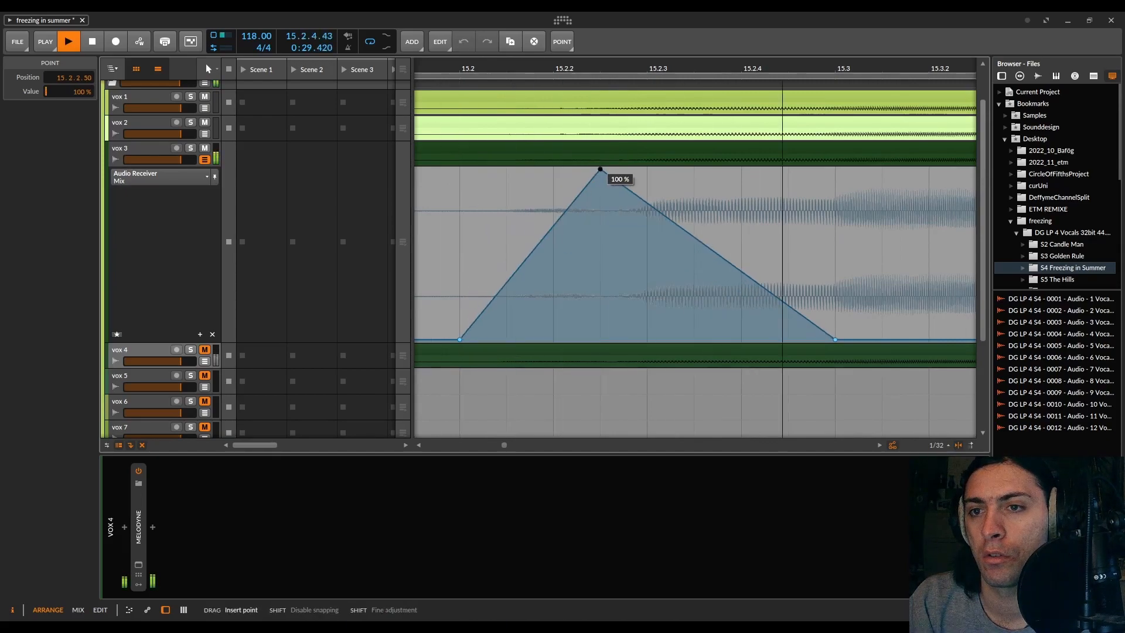
{"action": "left_click_drag", "start_coordinate": [524, 258], "coordinate": [485, 170]}
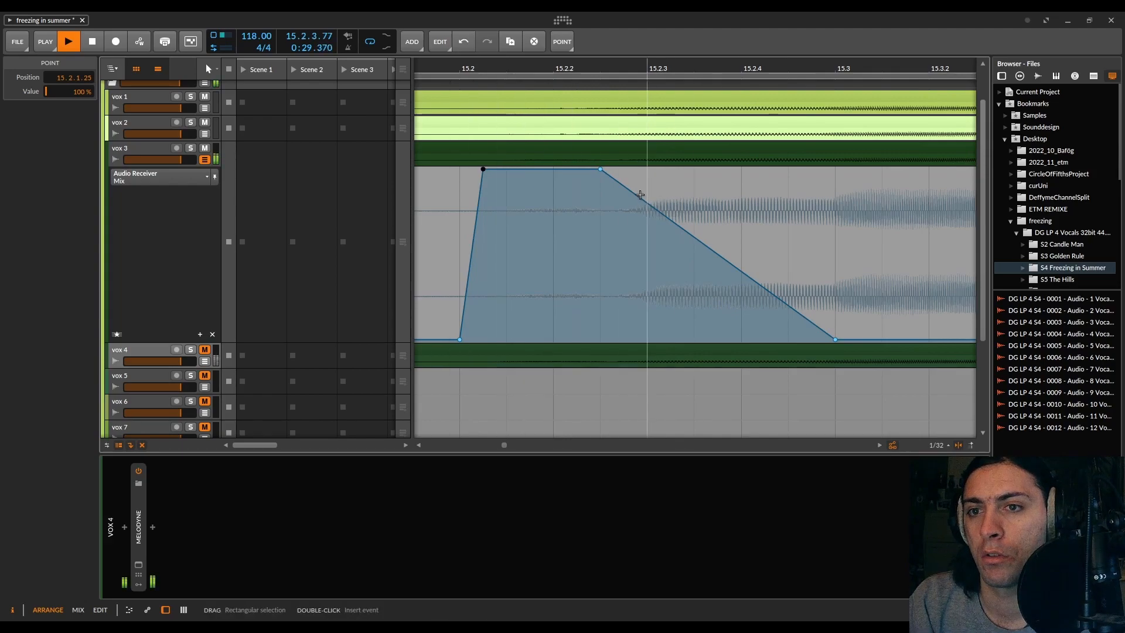
{"action": "left_click_drag", "start_coordinate": [642, 202], "coordinate": [614, 339]}
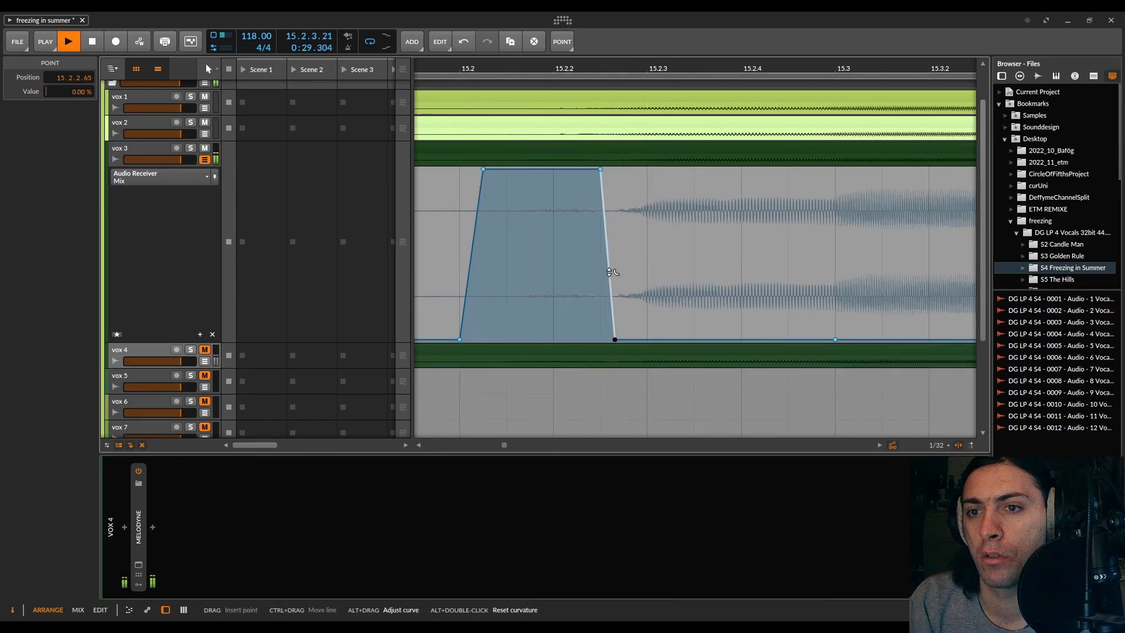
Step: Curve the bump's rising edge, move its start point to 15.1.4.64, and move its end point to 15.2.2.88
{"action": "left_click_drag", "start_coordinate": [615, 339], "coordinate": [628, 340]}
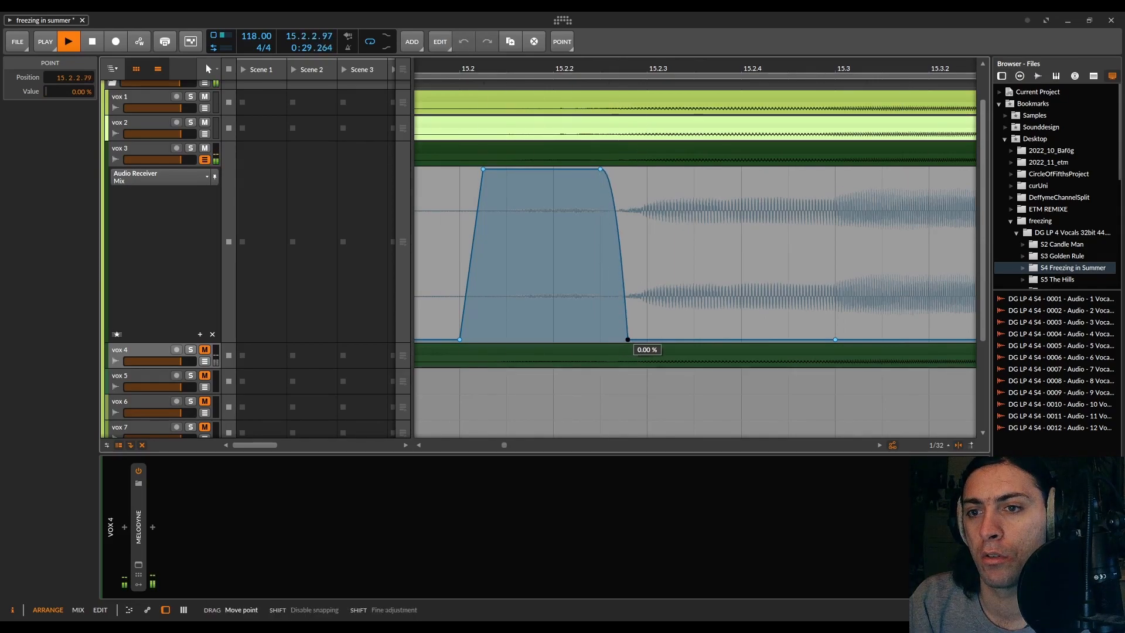
{"action": "left_click_drag", "start_coordinate": [476, 229], "coordinate": [475, 205], "text": "alt"}
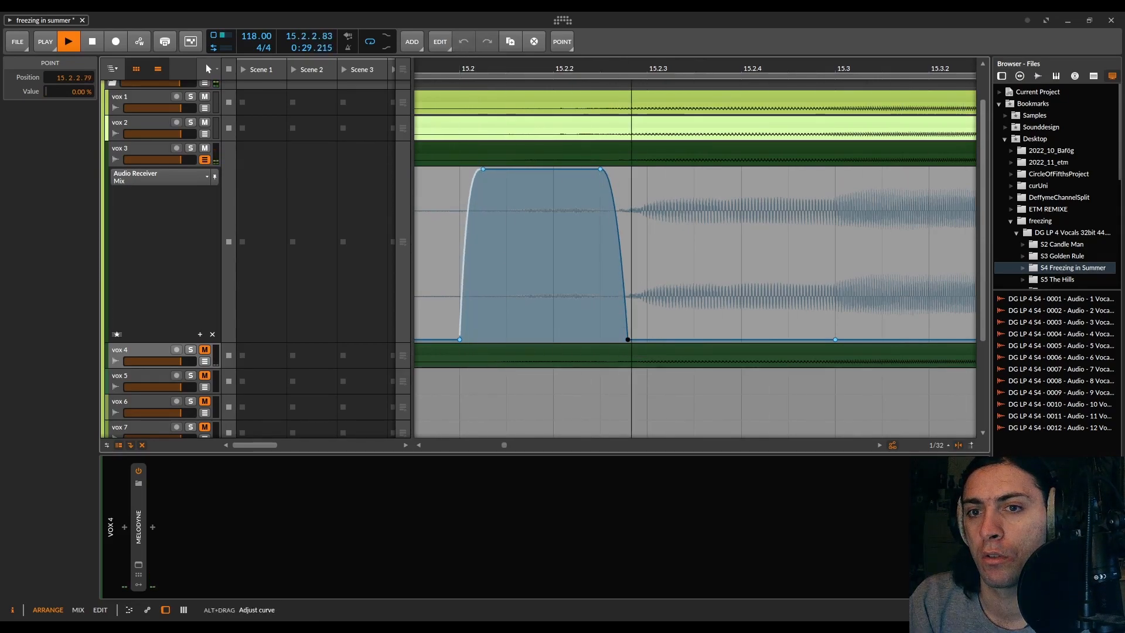
{"action": "left_click_drag", "start_coordinate": [459, 339], "coordinate": [426, 339]}
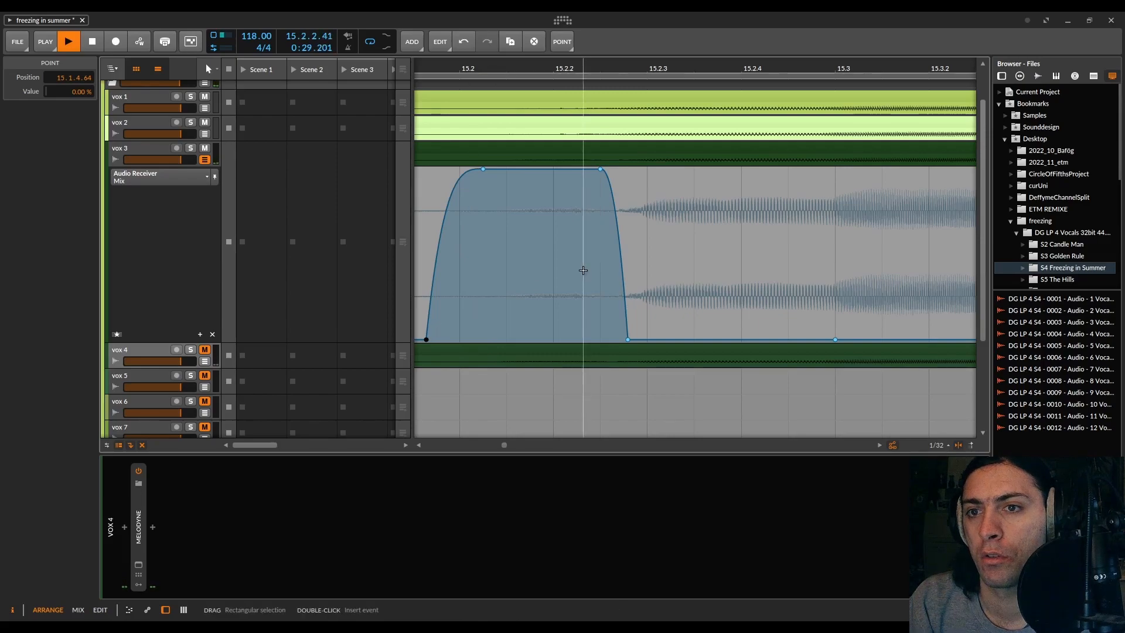
{"action": "left_click_drag", "start_coordinate": [628, 339], "coordinate": [637, 340]}
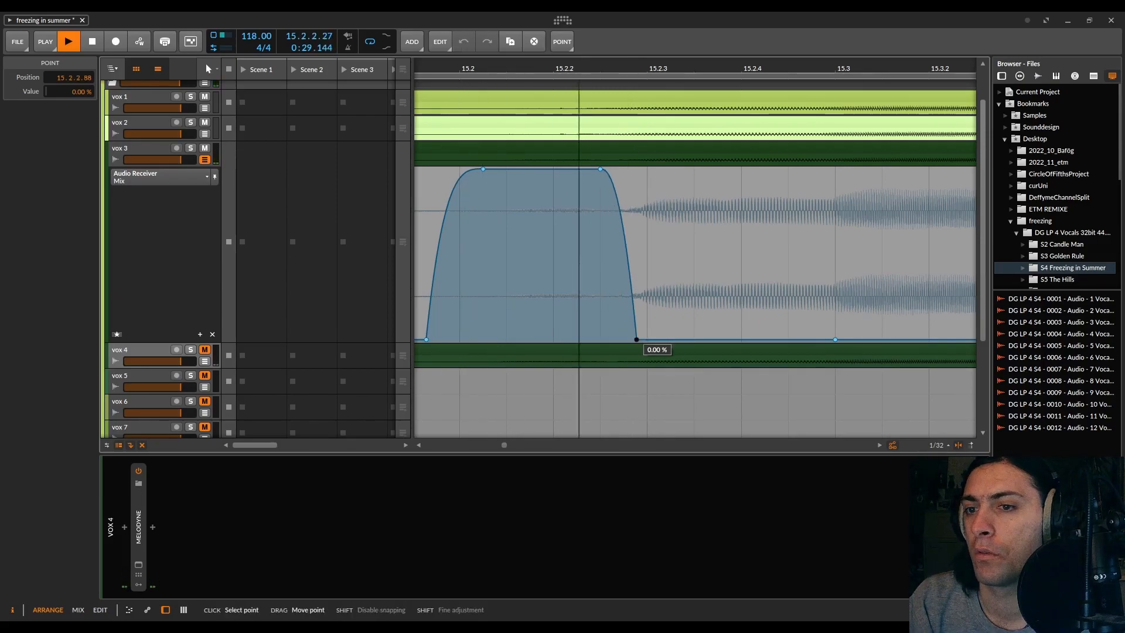
Step: Add a steep mix rise to 100 % at 15.3.1.00 and delete the four points of the bump before it
{"action": "left_click_drag", "start_coordinate": [838, 339], "coordinate": [826, 169]}
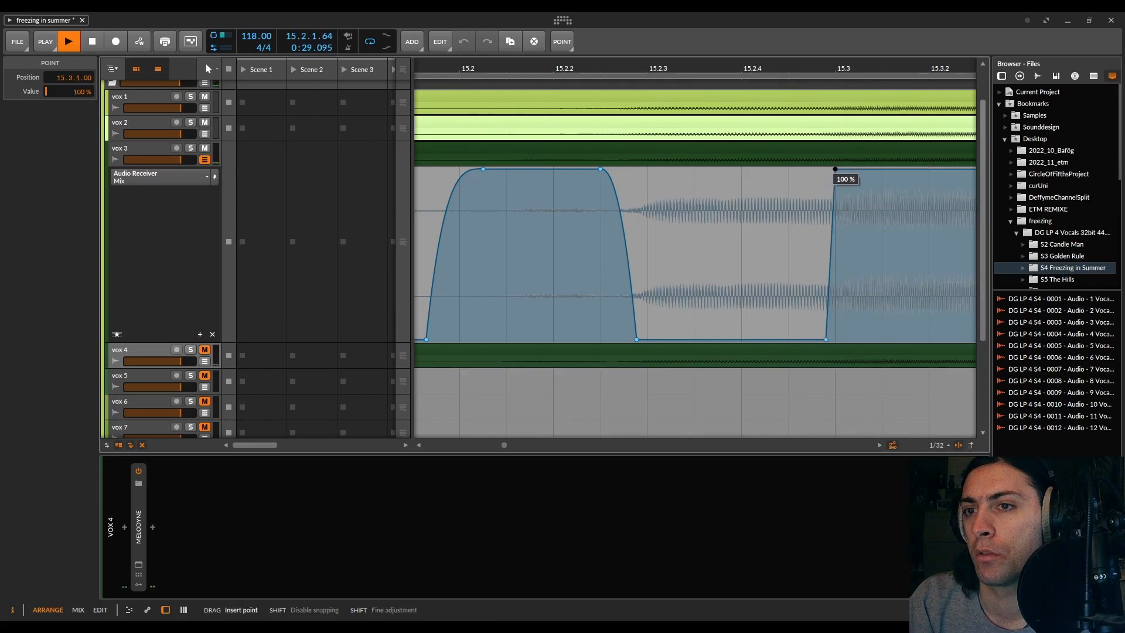
{"action": "left_click", "coordinate": [600, 169]}
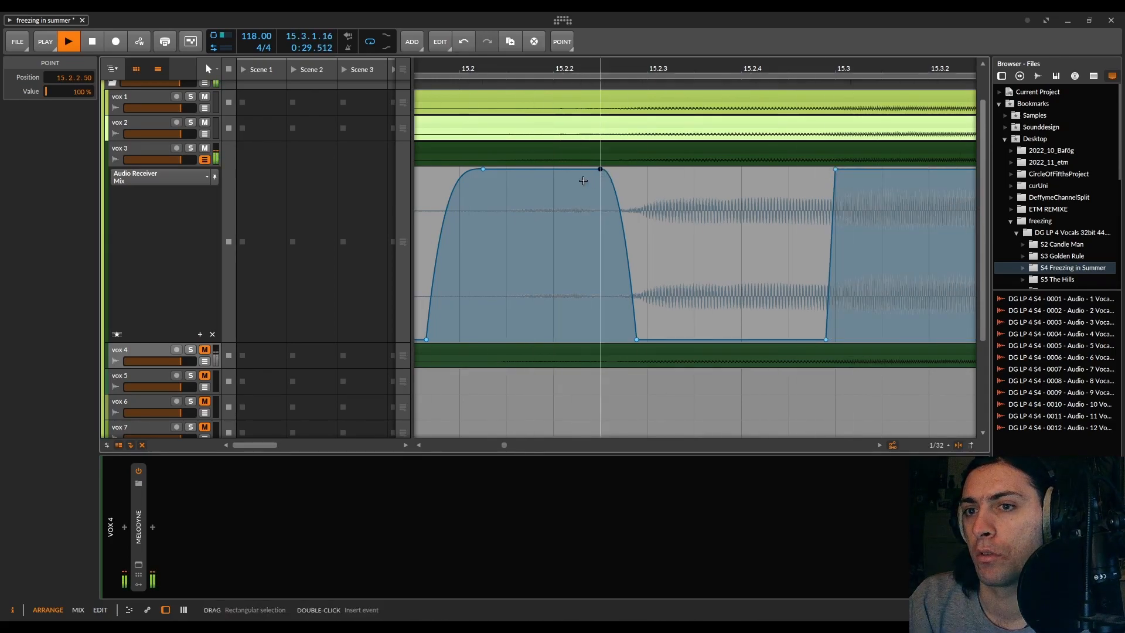
{"action": "key", "text": "Delete"}
{"action": "double_click", "coordinate": [482, 169]}
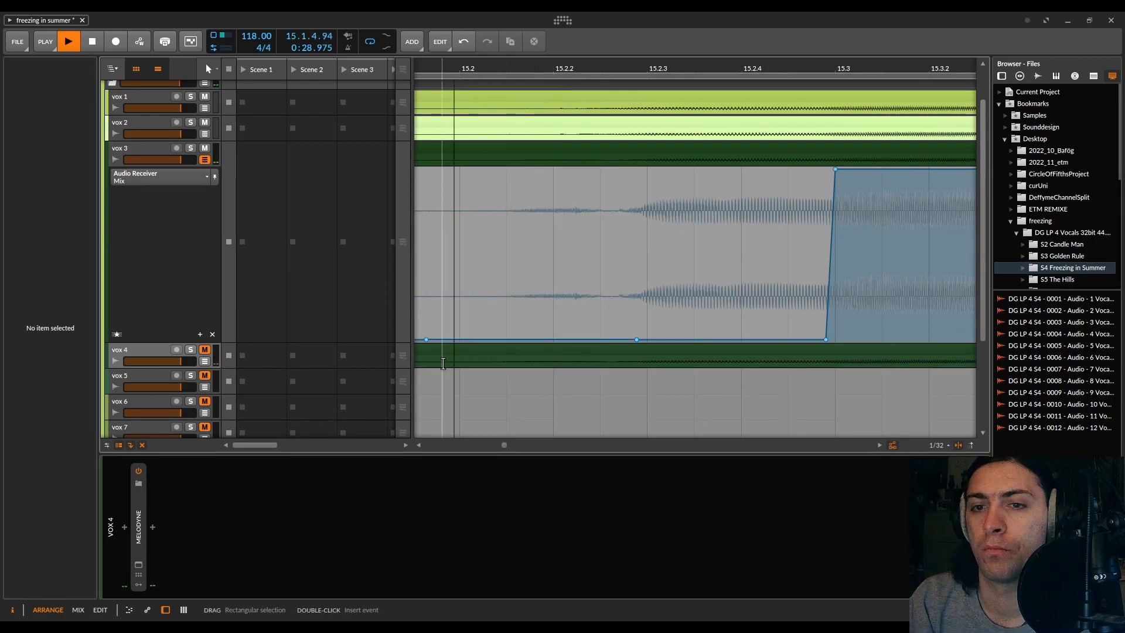
{"action": "left_click", "coordinate": [427, 340]}
{"action": "key", "text": "Delete"}
{"action": "left_click", "coordinate": [637, 339]}
{"action": "key", "text": "Delete"}
Step: Shift the rise's upper point to 15.3.1.19, then lower it to 0 %
{"action": "scroll", "coordinate": [830, 318], "scroll_direction": "right", "scroll_amount": 5}
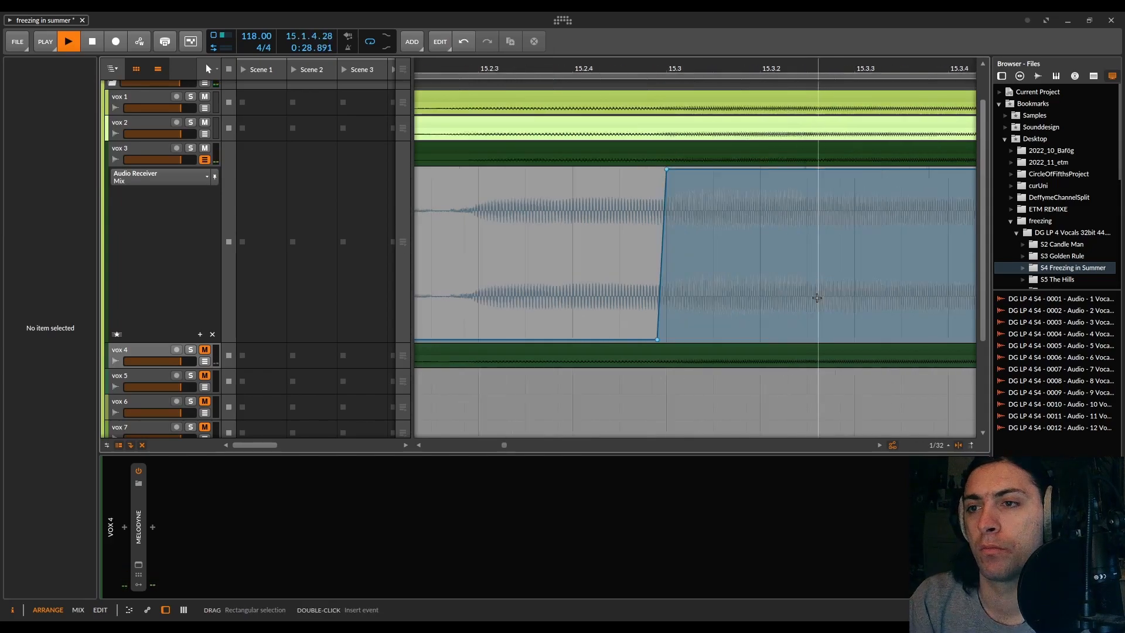
{"action": "left_click_drag", "start_coordinate": [498, 170], "coordinate": [517, 171]}
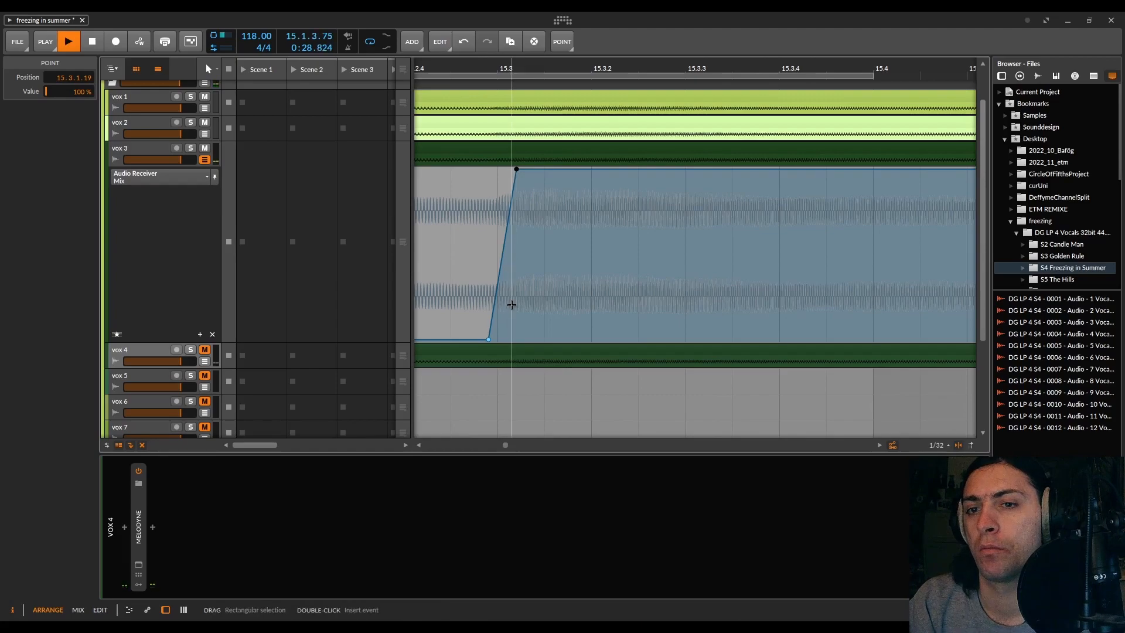
{"action": "scroll", "coordinate": [521, 304], "scroll_direction": "up", "scroll_amount": 2}
{"action": "scroll", "coordinate": [521, 304], "scroll_direction": "left", "scroll_amount": 2}
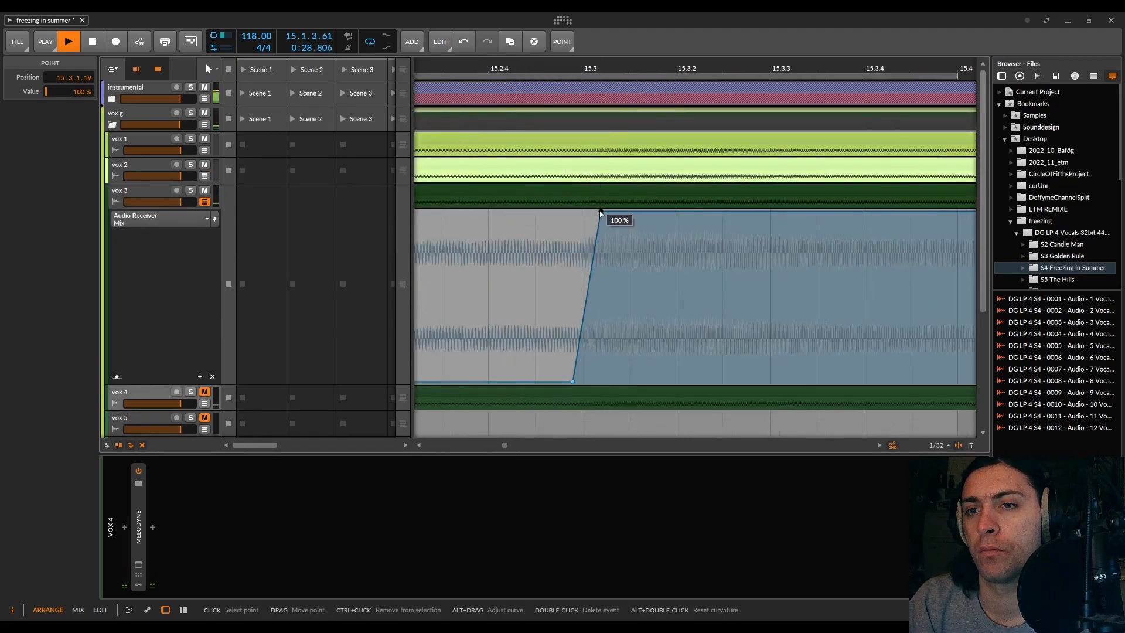
{"action": "left_click_drag", "start_coordinate": [600, 212], "coordinate": [601, 382]}
{"action": "left_click", "coordinate": [604, 371]}
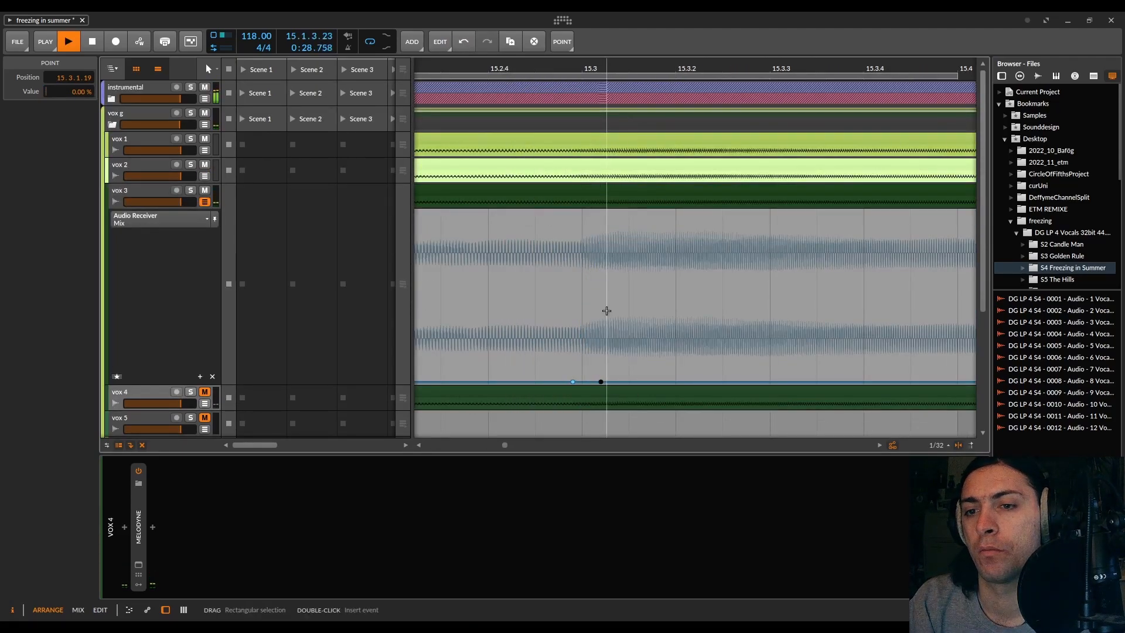
Step: Move the loop to 15.3.1.00 and add a mix rise from 0 % at 15.3.4.90 to 100 % at 15.4.1.00
{"action": "scroll", "coordinate": [606, 310], "scroll_direction": "down", "scroll_amount": 3}
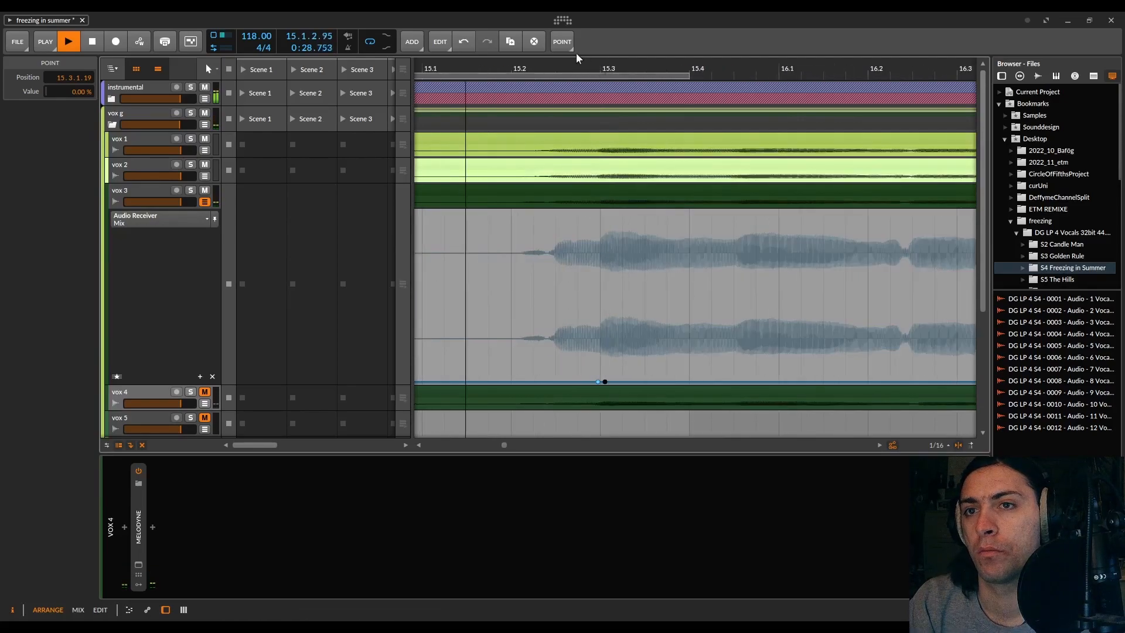
{"action": "left_click_drag", "start_coordinate": [553, 74], "coordinate": [825, 93]}
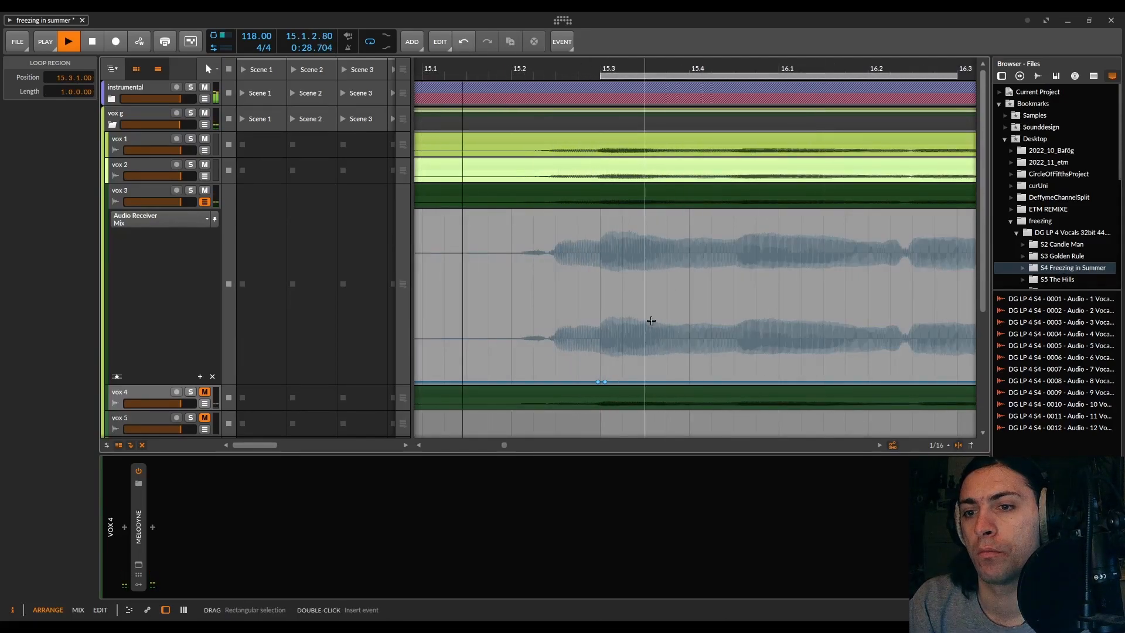
{"action": "left_click_drag", "start_coordinate": [604, 381], "coordinate": [689, 211]}
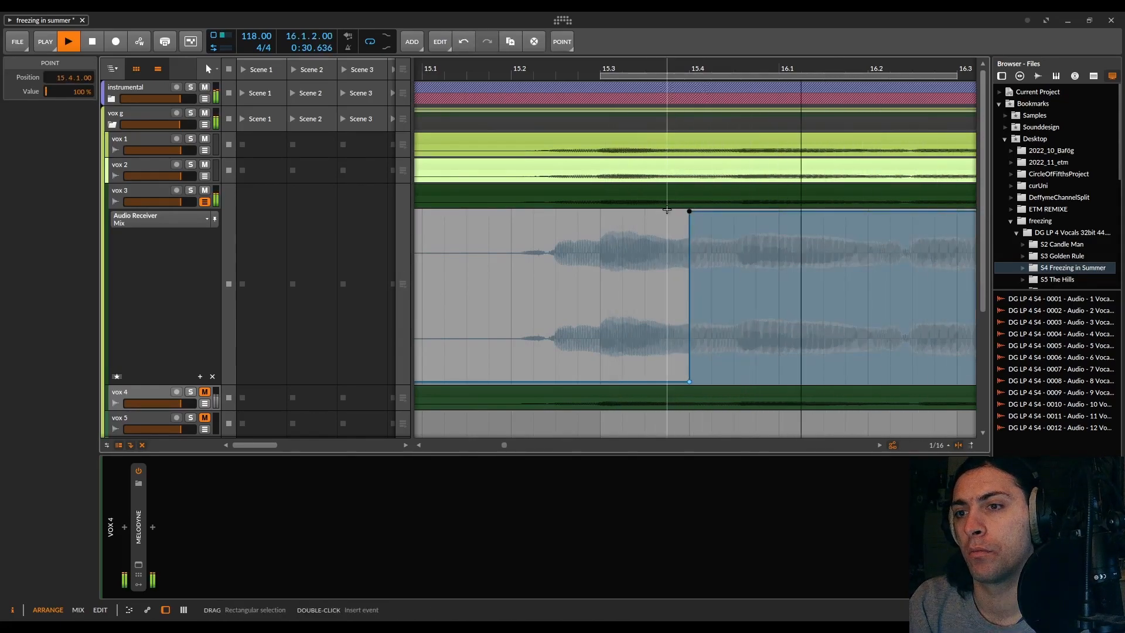
{"action": "mouse_move", "coordinate": [690, 217]}
{"action": "left_mouse_down"}
{"action": "mouse_move", "coordinate": [689, 382]}
{"action": "mouse_move", "coordinate": [689, 211]}
{"action": "left_mouse_up"}
{"action": "scroll", "coordinate": [684, 328], "scroll_direction": "up", "scroll_amount": 5}
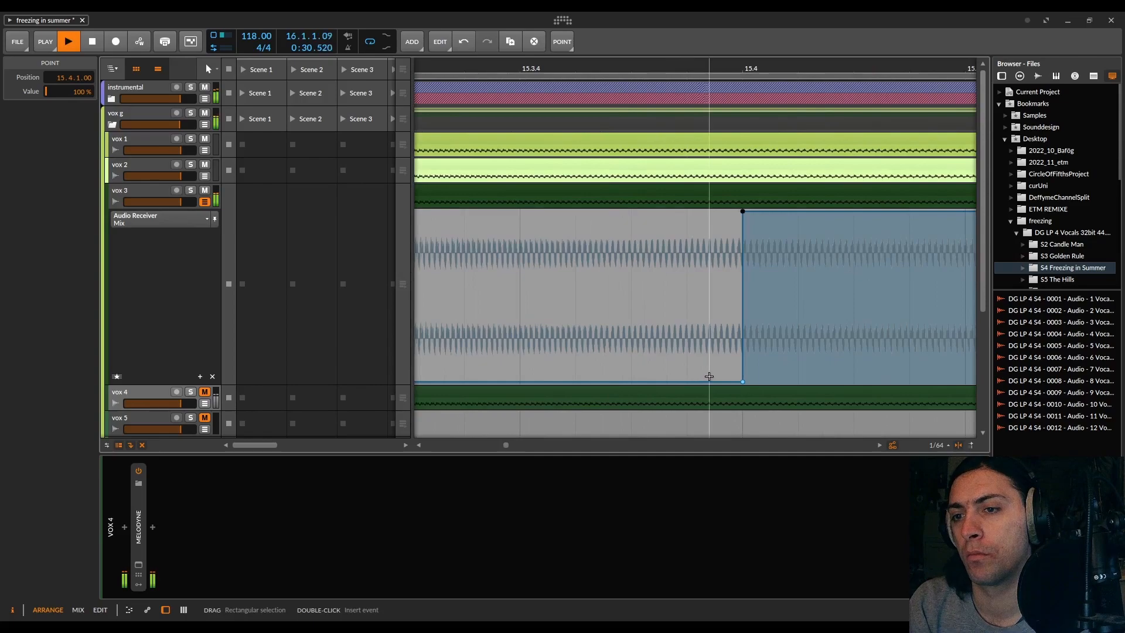
{"action": "left_click_drag", "start_coordinate": [738, 382], "coordinate": [720, 382]}
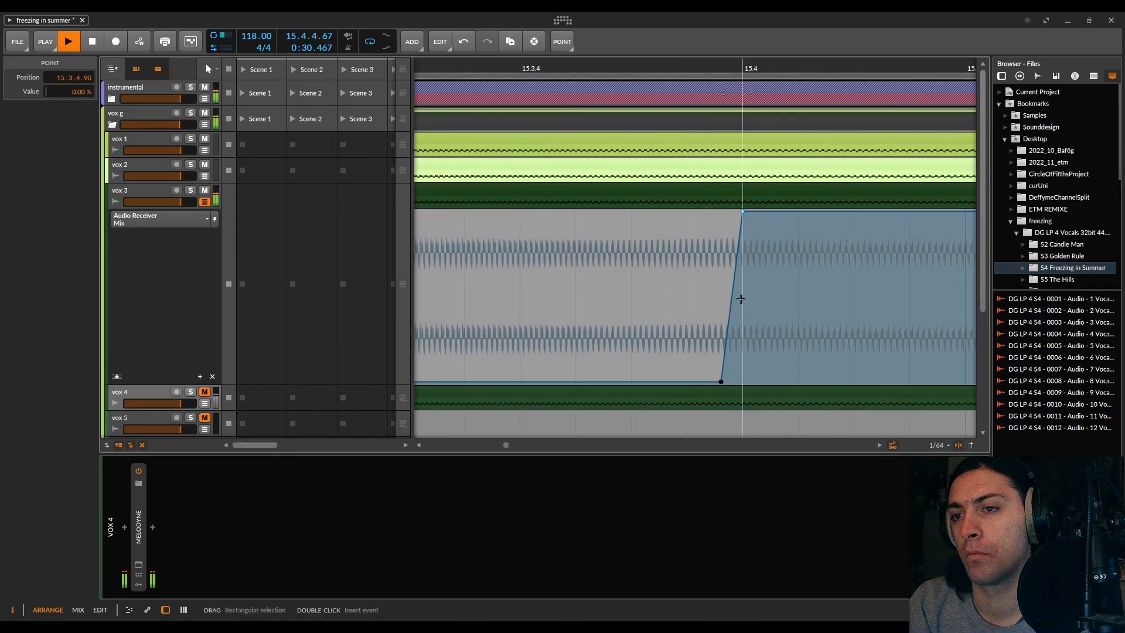
Step: Add a mix fall from 100 % to 0 % after the 15.4 rise, ending at 15.4.3.49
{"action": "scroll", "coordinate": [741, 305], "scroll_direction": "down", "scroll_amount": 4}
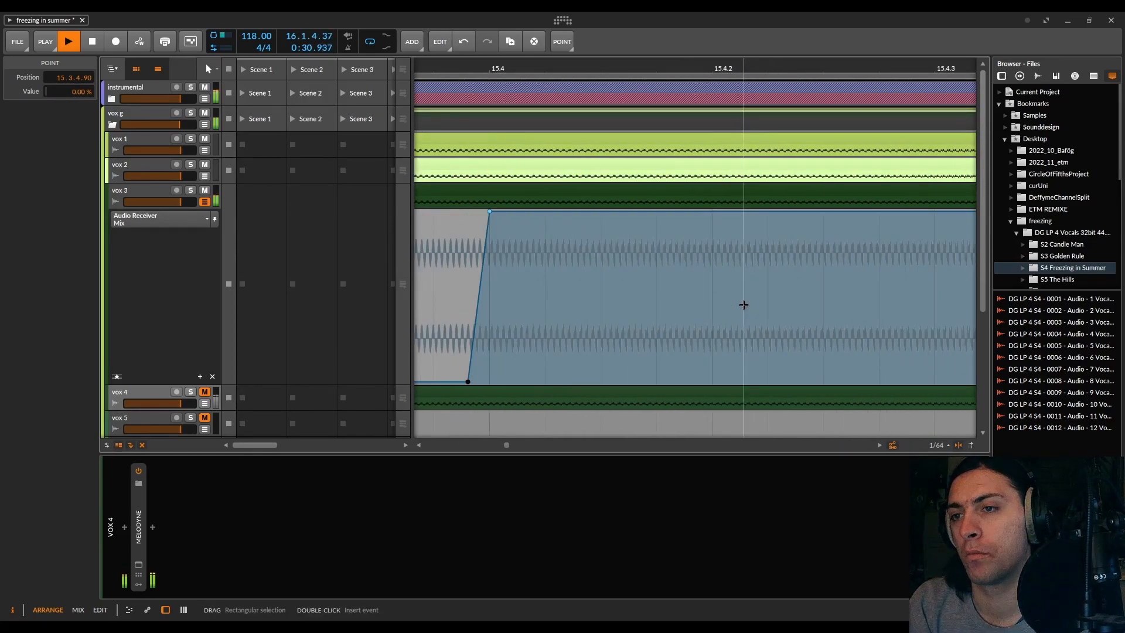
{"action": "left_click", "coordinate": [572, 212]}
{"action": "left_click_drag", "start_coordinate": [583, 212], "coordinate": [583, 381]}
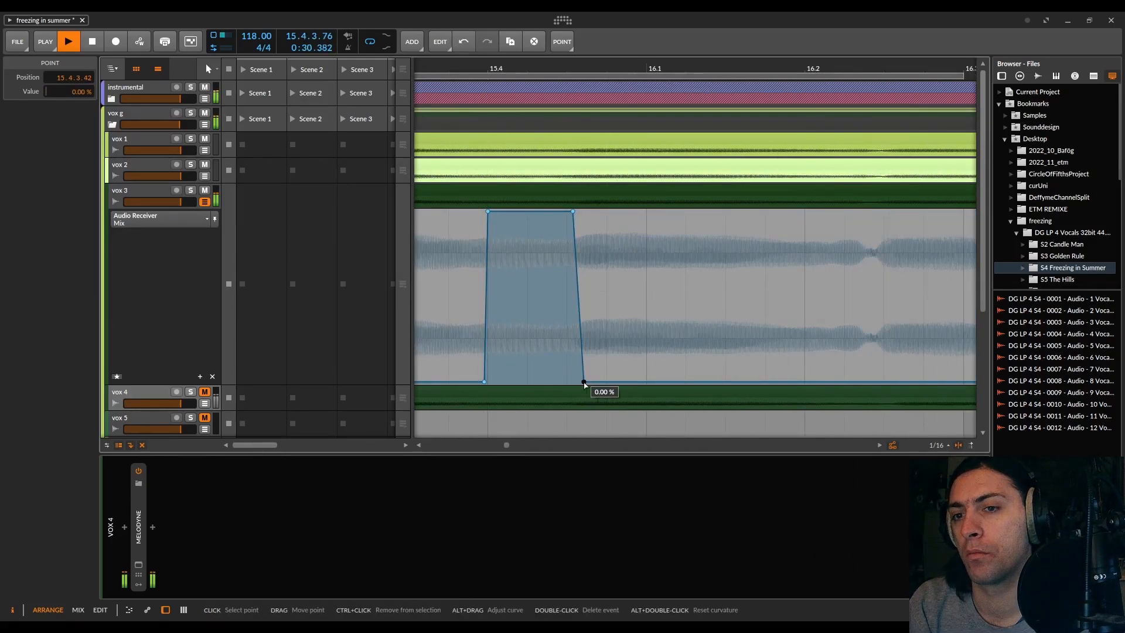
{"action": "mouse_move", "coordinate": [584, 382]}
{"action": "left_mouse_down"}
{"action": "mouse_move", "coordinate": [593, 211]}
{"action": "mouse_move", "coordinate": [578, 211]}
{"action": "mouse_move", "coordinate": [586, 381]}
{"action": "left_mouse_up"}
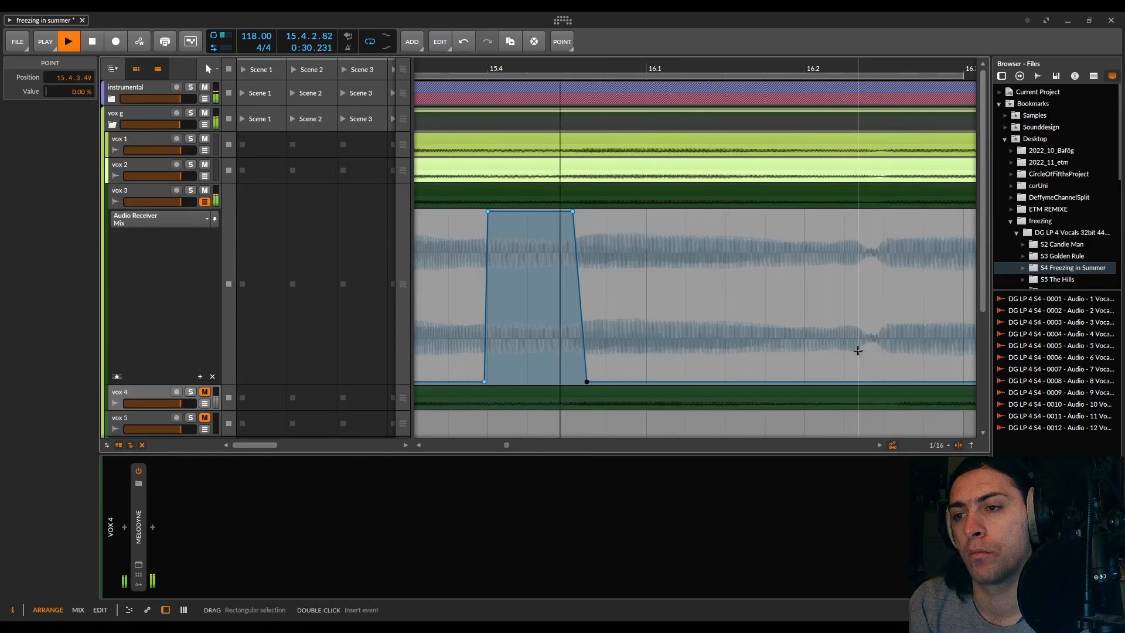
Step: Add a steep mix rise from 0 % to 100 % at the gap between notes, reaching 100 % at 16.2.2.75
{"action": "scroll", "coordinate": [858, 351], "scroll_direction": "right", "scroll_amount": 3}
{"action": "left_click", "coordinate": [742, 381]}
{"action": "left_click_drag", "start_coordinate": [754, 377], "coordinate": [744, 211]}
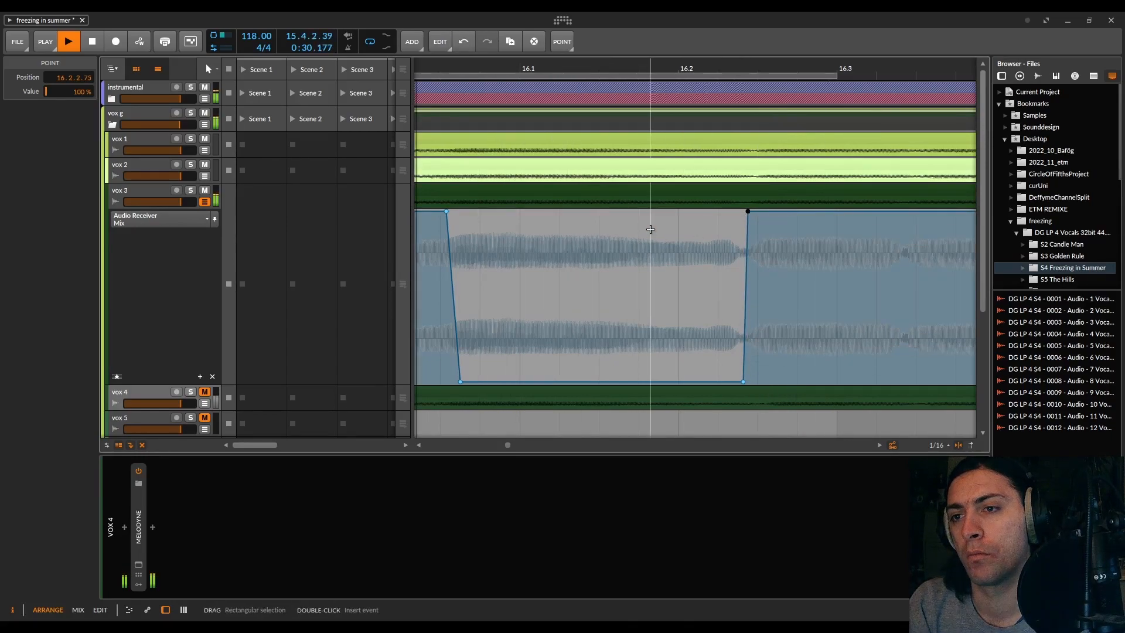
Step: Move the loop to 16.2.1.00 and drop the vox 3 mix from 100 % to 0 % at 16.3.2.75
{"action": "scroll", "coordinate": [651, 228], "scroll_direction": "down", "scroll_amount": 3}
{"action": "left_click_drag", "start_coordinate": [592, 75], "coordinate": [746, 81]}
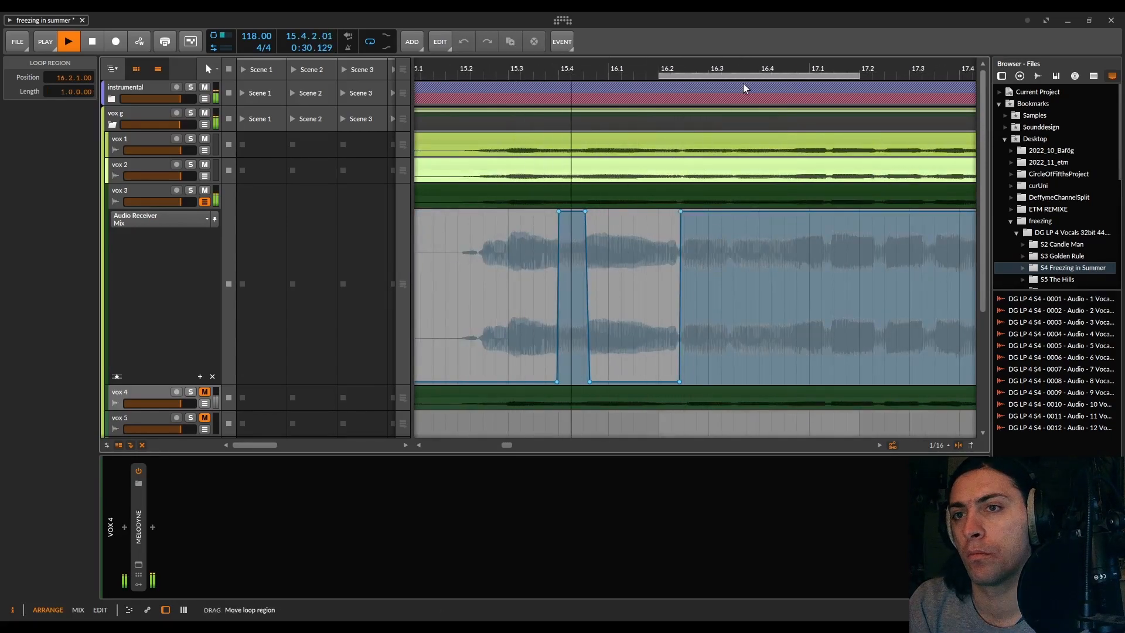
{"action": "scroll", "coordinate": [679, 246], "scroll_direction": "up", "scroll_amount": 5}
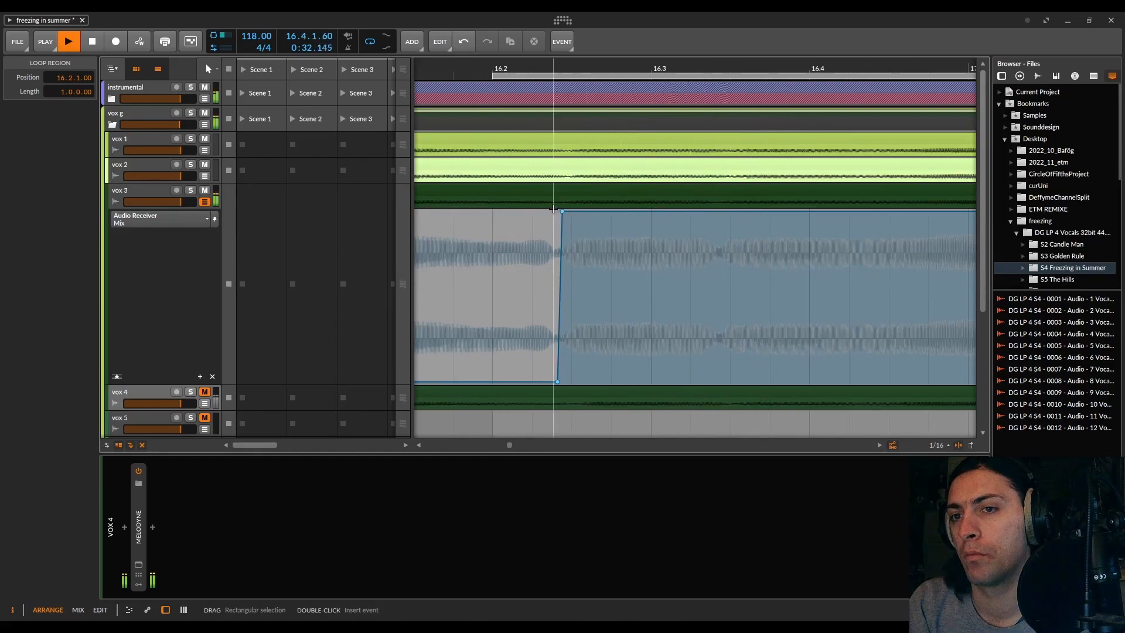
{"action": "mouse_move", "coordinate": [562, 214]}
{"action": "left_mouse_down"}
{"action": "mouse_move", "coordinate": [563, 385]}
{"action": "mouse_move", "coordinate": [562, 211]}
{"action": "left_mouse_up"}
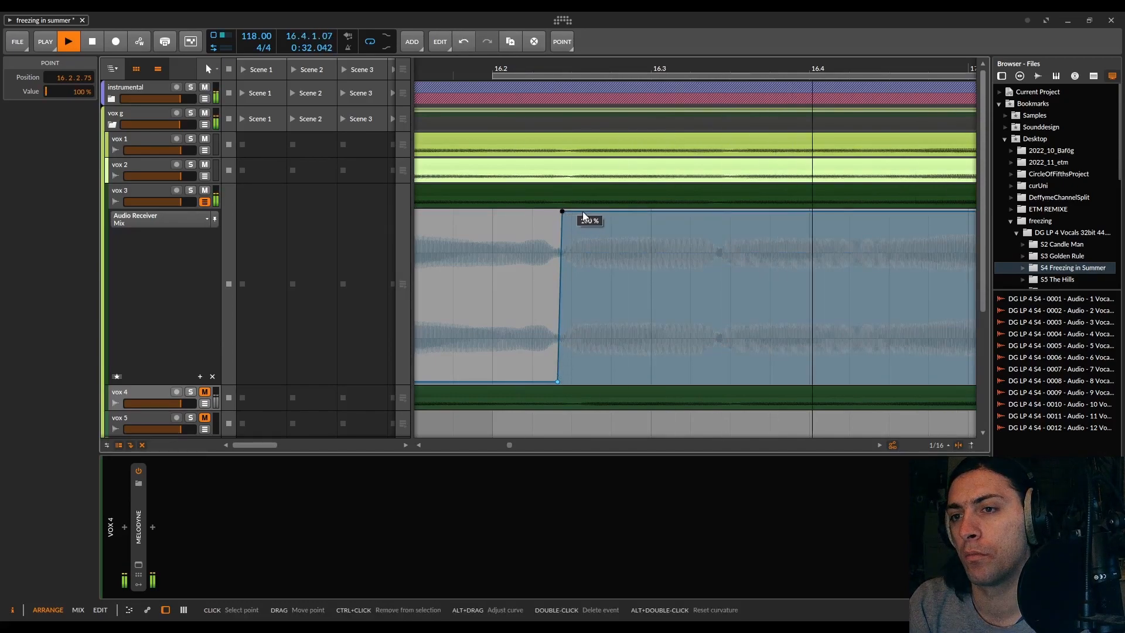
{"action": "scroll", "coordinate": [717, 210], "scroll_direction": "up", "scroll_amount": 3}
{"action": "left_click", "coordinate": [718, 209]}
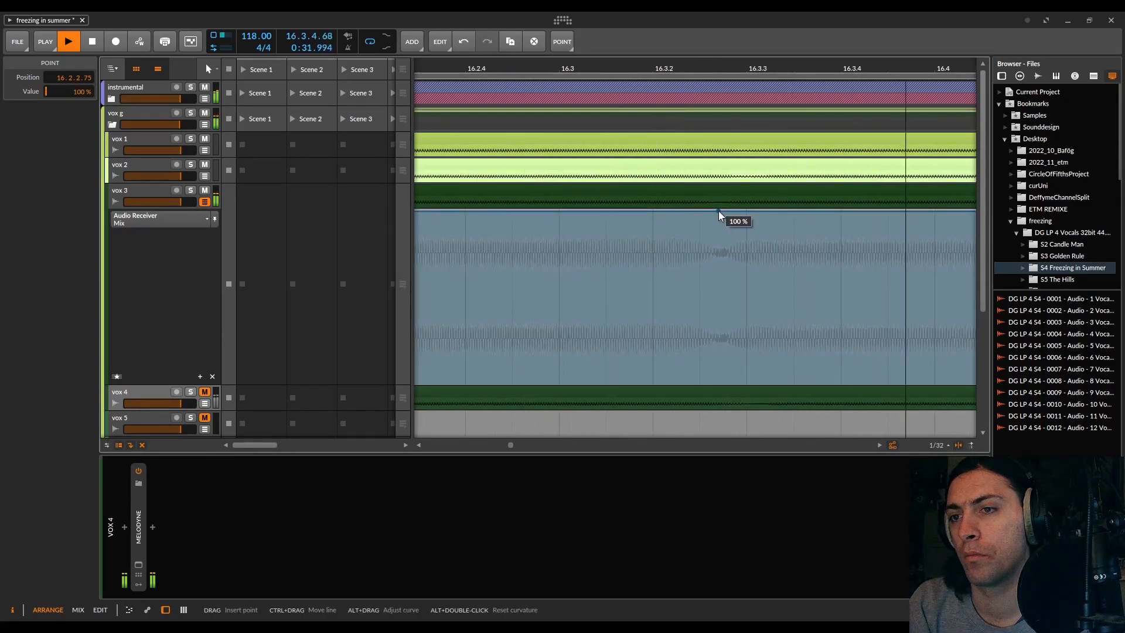
{"action": "left_click_drag", "start_coordinate": [723, 211], "coordinate": [723, 381]}
Step: Add a short mix rise from 0 % at 16.4.2.94 to 100 % at 16.4.3.01
{"action": "scroll", "coordinate": [673, 379], "scroll_direction": "down", "scroll_amount": 3}
{"action": "scroll", "coordinate": [674, 380], "scroll_direction": "right", "scroll_amount": 2}
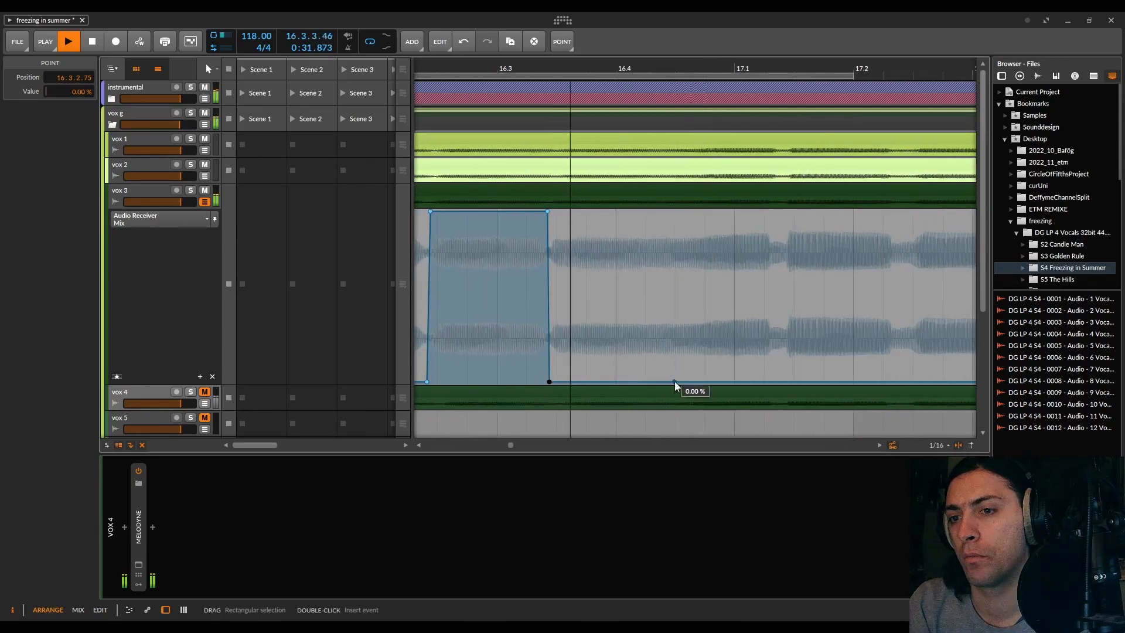
{"action": "left_click_drag", "start_coordinate": [683, 381], "coordinate": [676, 213]}
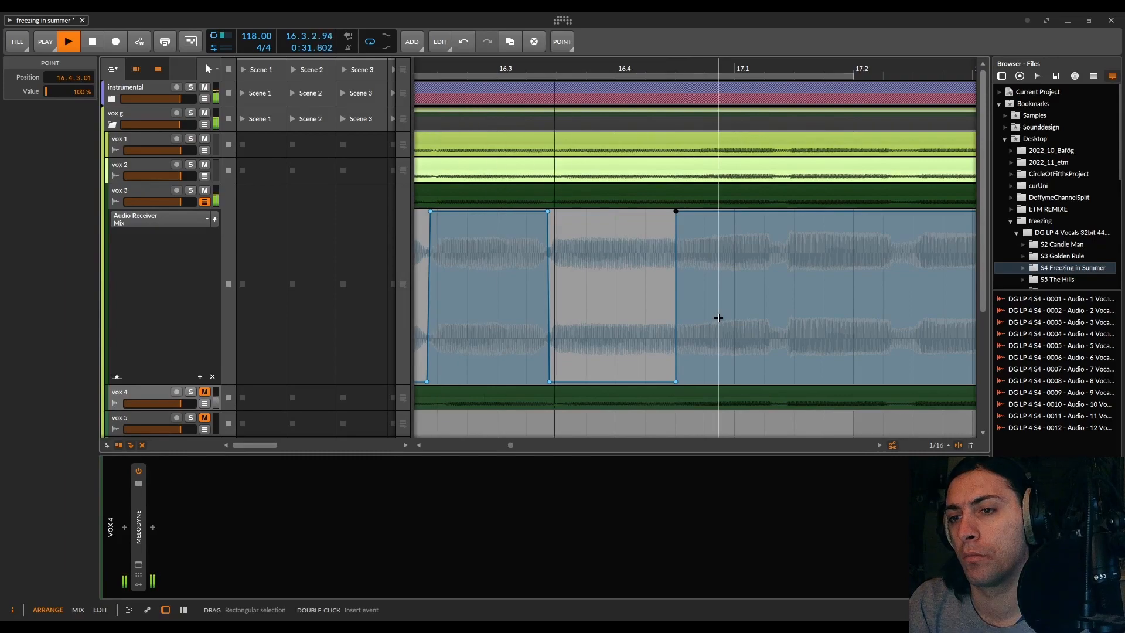
{"action": "scroll", "coordinate": [674, 381], "scroll_direction": "up", "scroll_amount": 5}
{"action": "left_click_drag", "start_coordinate": [687, 381], "coordinate": [678, 381]}
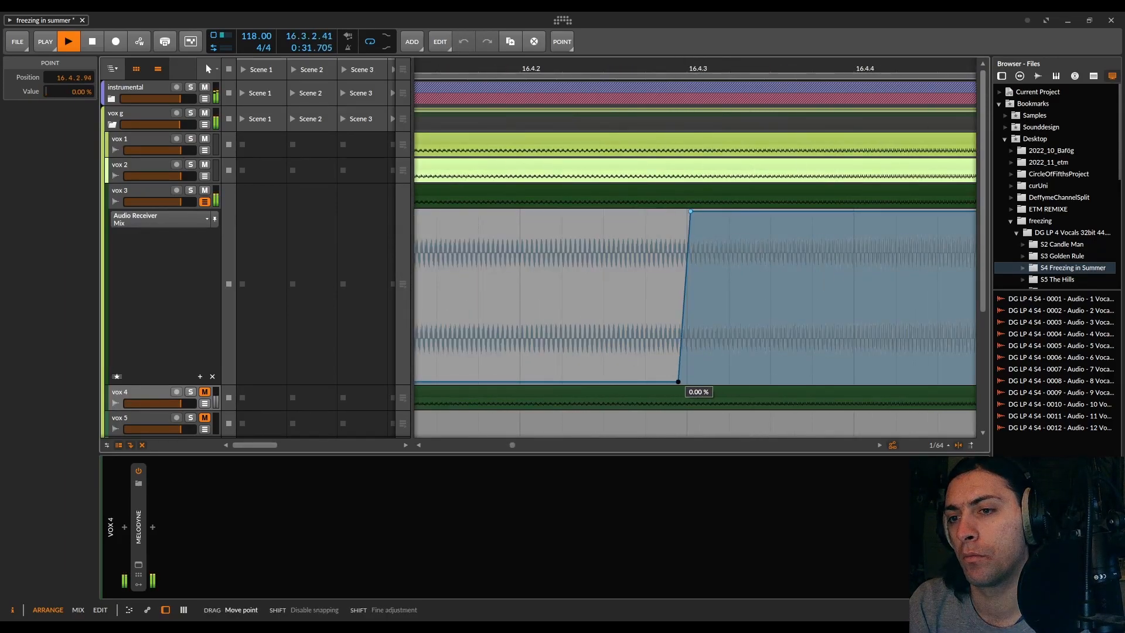
{"action": "scroll", "coordinate": [713, 307], "scroll_direction": "down", "scroll_amount": 5}
{"action": "scroll", "coordinate": [713, 308], "scroll_direction": "down", "scroll_amount": 2}
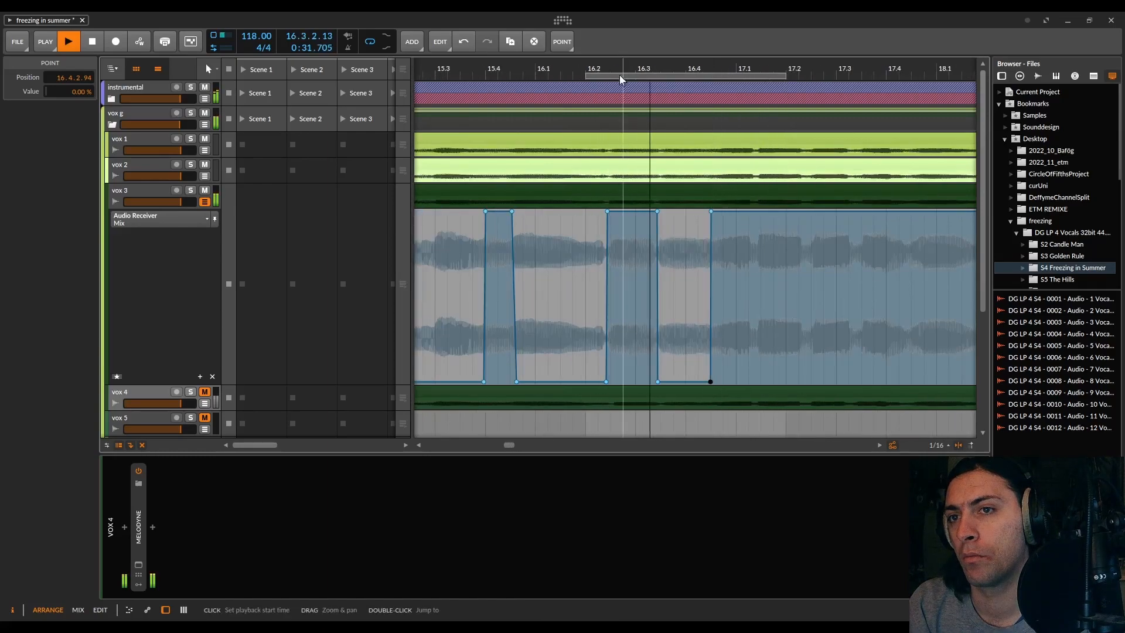
Step: Move the loop to 16.4.1.00 and add a vox 3 mix fall from 100 % to 0 % ending at 17.1.2.65
{"action": "left_click_drag", "start_coordinate": [621, 80], "coordinate": [756, 75]}
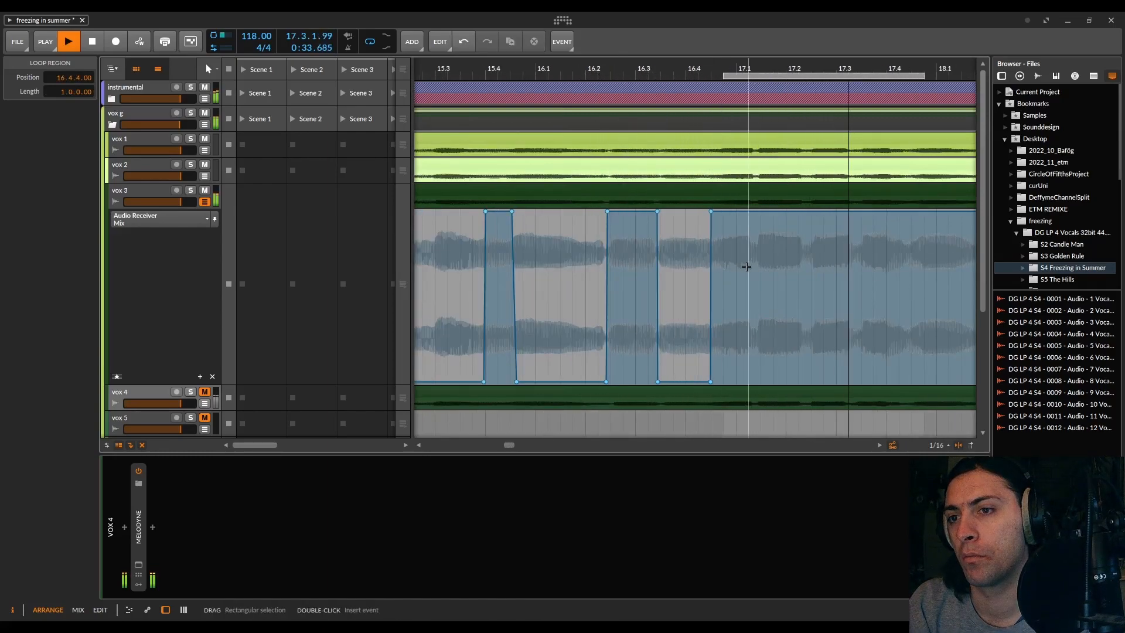
{"action": "left_click_drag", "start_coordinate": [736, 76], "coordinate": [749, 76]}
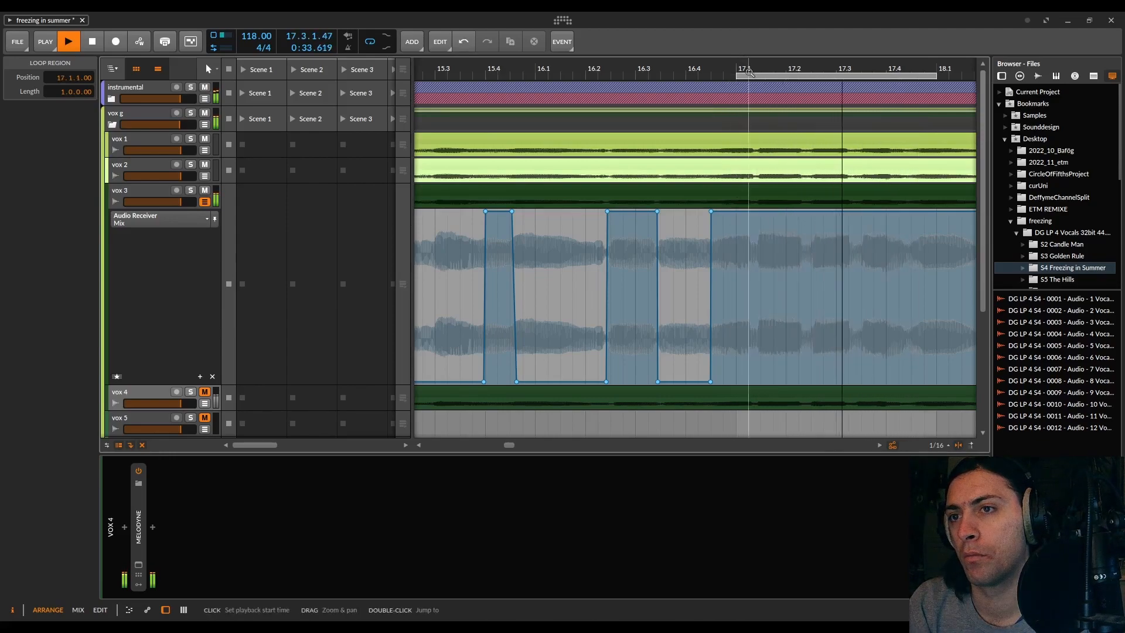
{"action": "left_click_drag", "start_coordinate": [748, 76], "coordinate": [704, 77]}
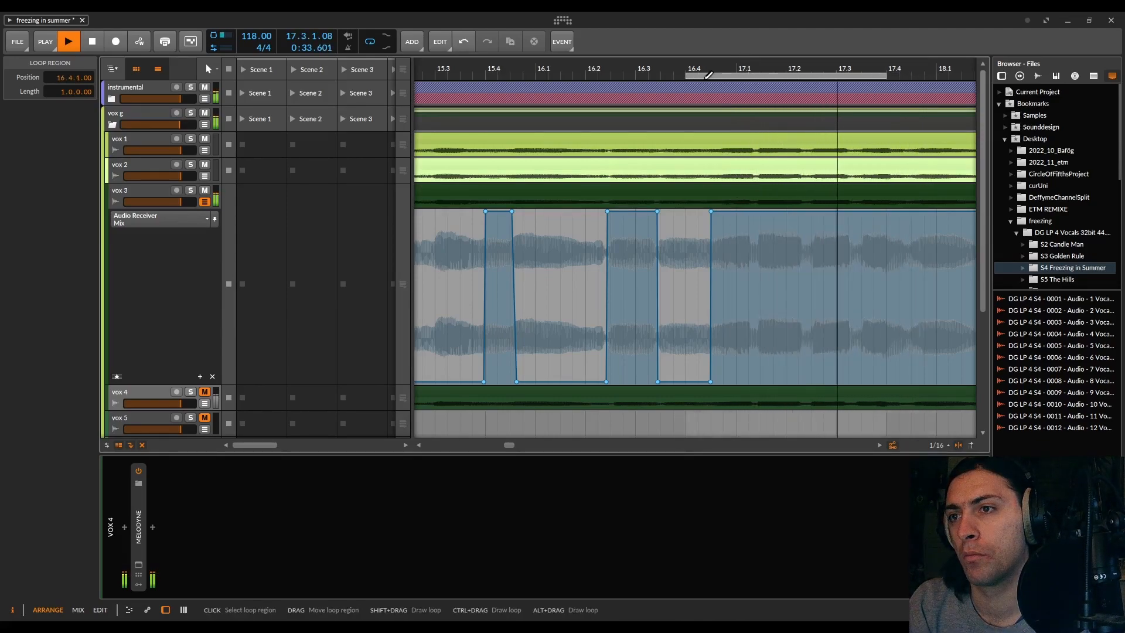
{"action": "scroll", "coordinate": [726, 221], "scroll_direction": "up", "scroll_amount": 3}
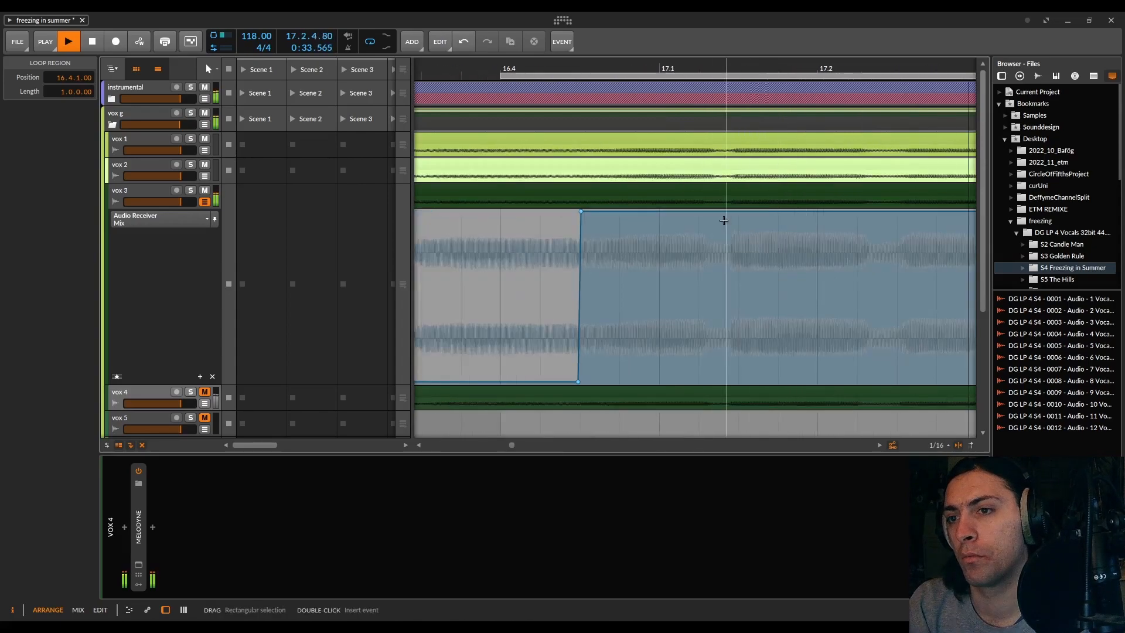
{"action": "left_click", "coordinate": [724, 211]}
{"action": "left_click_drag", "start_coordinate": [725, 215], "coordinate": [727, 383]}
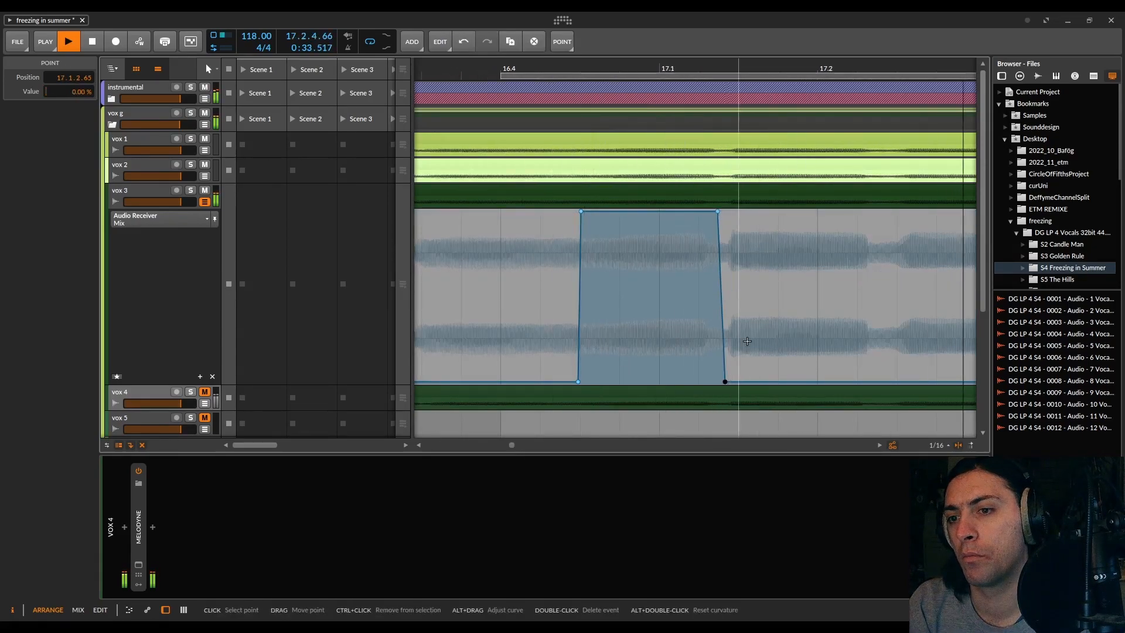
Step: Move the loop to 17.1.1.00 and try a mix rise from 0 % that reaches 100 % at 17.2.2.83
{"action": "scroll", "coordinate": [756, 277], "scroll_direction": "down", "scroll_amount": 3}
{"action": "scroll", "coordinate": [762, 279], "scroll_direction": "right", "scroll_amount": 3}
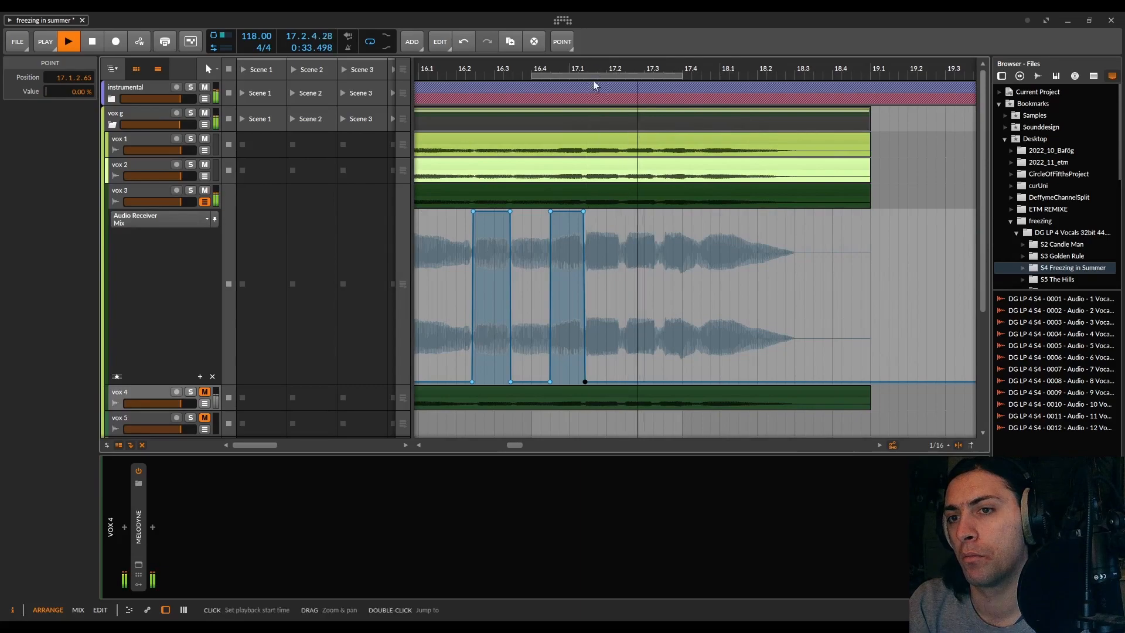
{"action": "left_click_drag", "start_coordinate": [578, 72], "coordinate": [613, 80]}
{"action": "scroll", "coordinate": [609, 293], "scroll_direction": "up", "scroll_amount": 6}
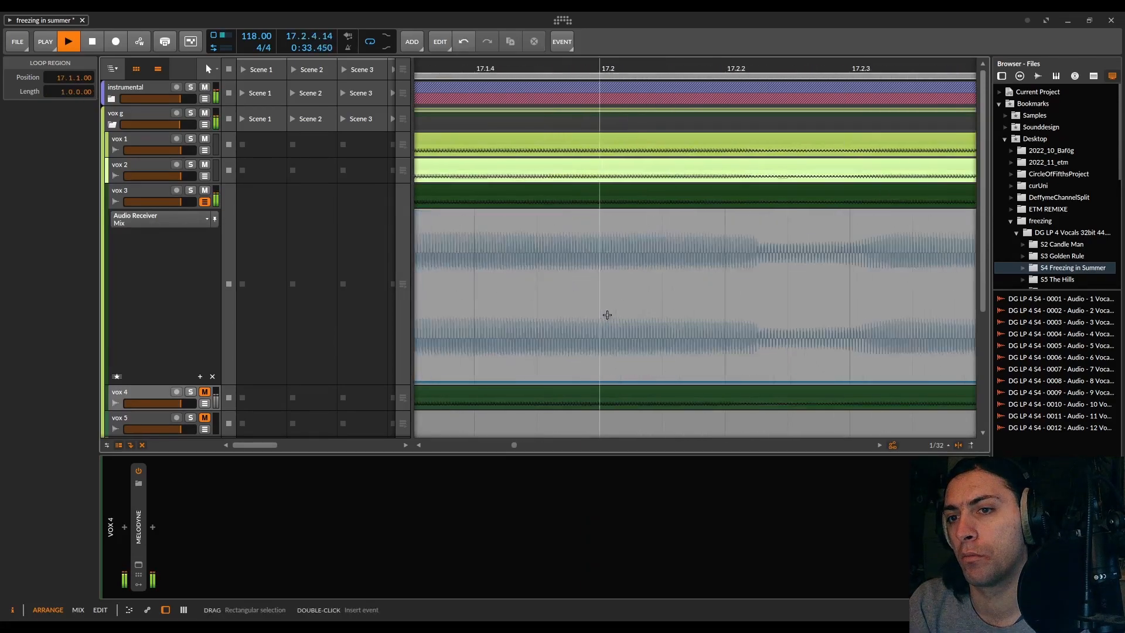
{"action": "left_click", "coordinate": [813, 382]}
{"action": "left_click_drag", "start_coordinate": [829, 381], "coordinate": [829, 211]}
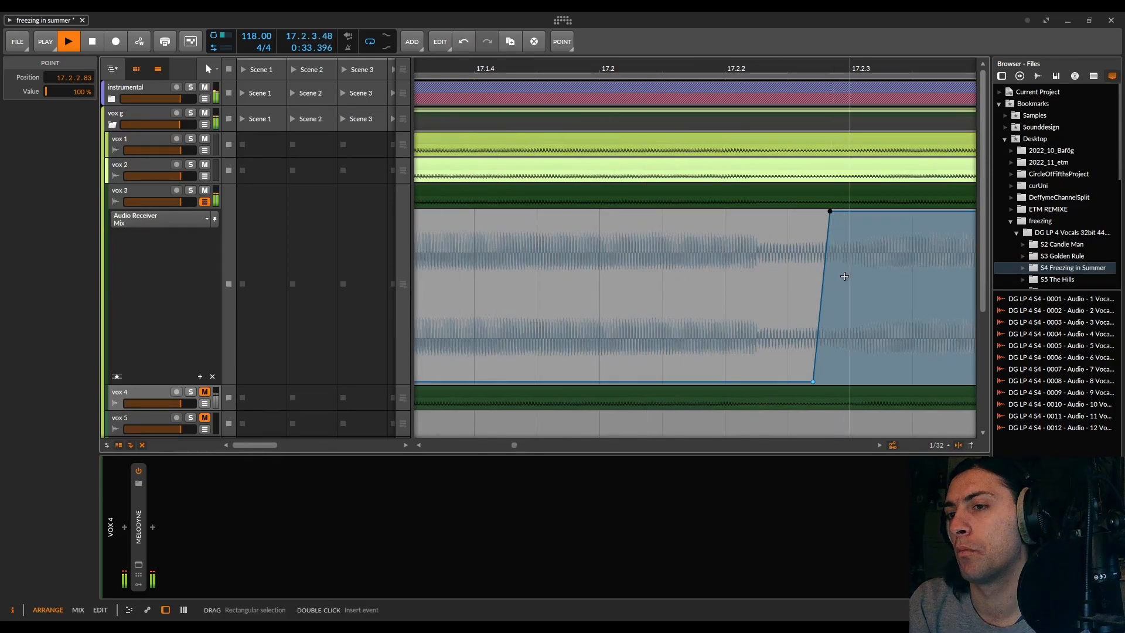
Step: Flatten the 17.2 rise to 0 % and try a mix rise reaching 100 % at 17.3.2.75 instead
{"action": "scroll", "coordinate": [843, 276], "scroll_direction": "down", "scroll_amount": 3}
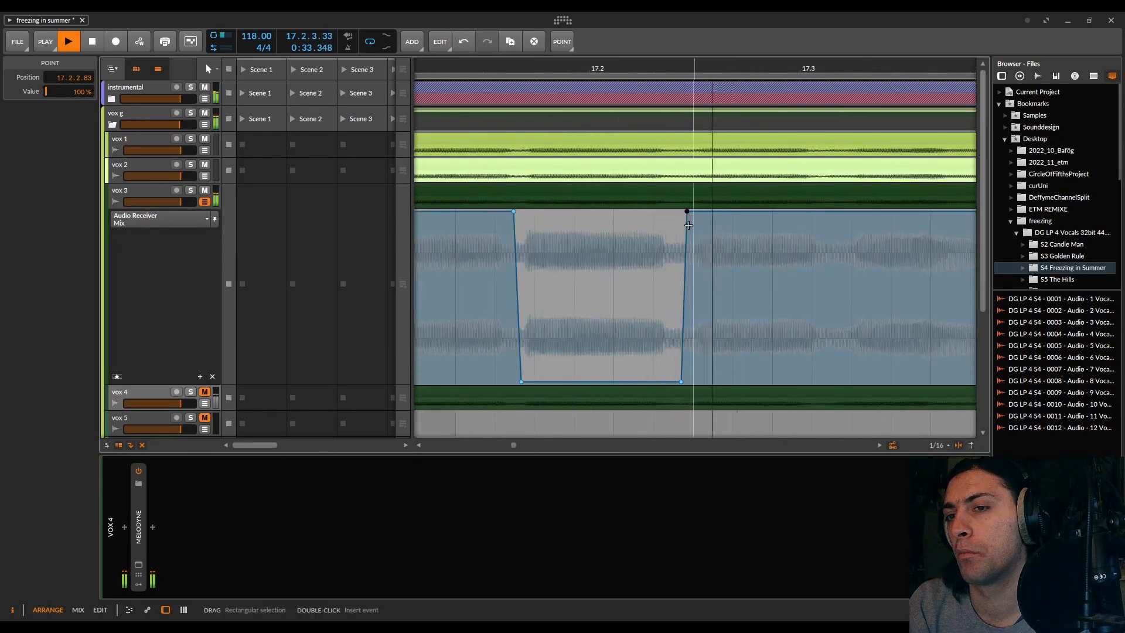
{"action": "left_click_drag", "start_coordinate": [685, 212], "coordinate": [684, 382]}
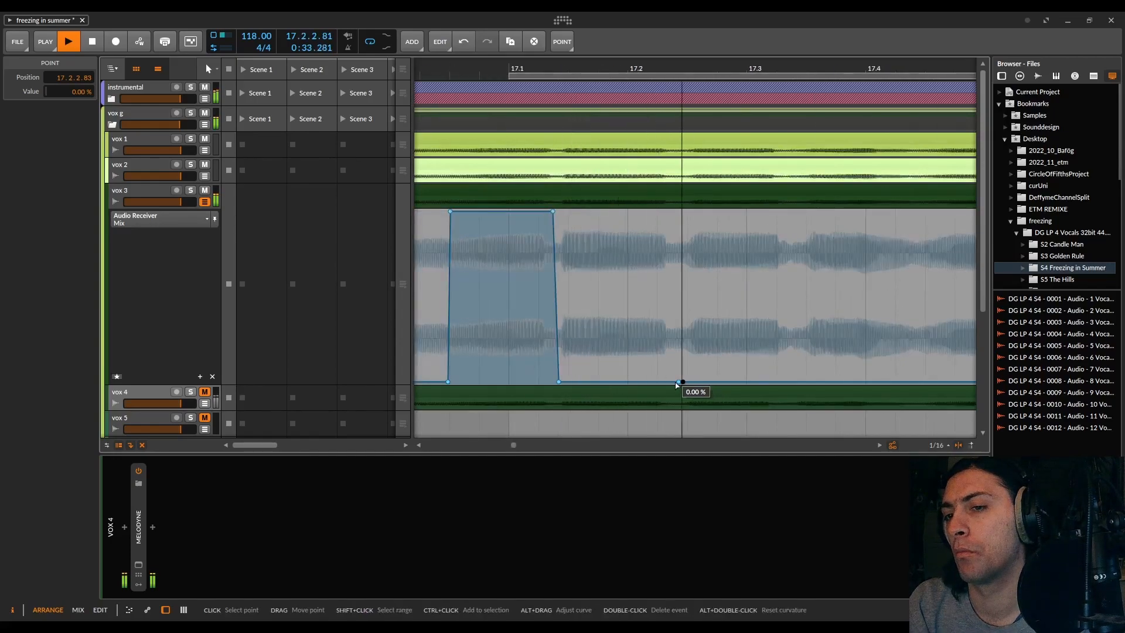
{"action": "left_click_drag", "start_coordinate": [681, 381], "coordinate": [799, 211]}
{"action": "scroll", "coordinate": [792, 244], "scroll_direction": "right", "scroll_amount": 3}
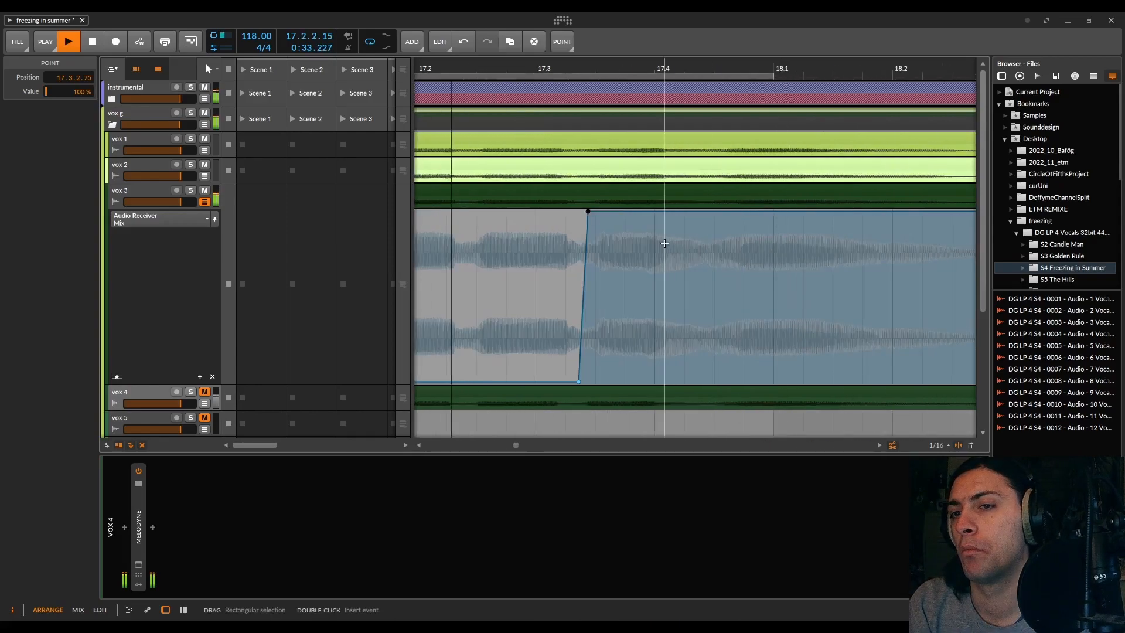
Step: Return the mix to 0 % at 17.3 and add a steep rise reaching 100 % at 17.4.2.73
{"action": "left_click_drag", "start_coordinate": [587, 211], "coordinate": [582, 382]}
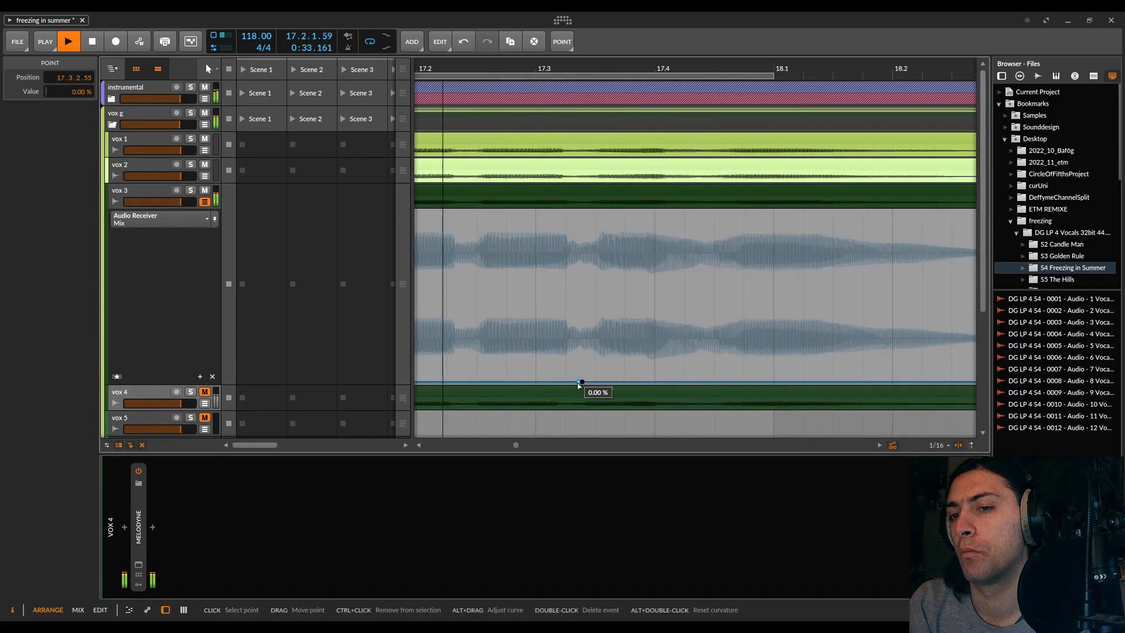
{"action": "left_click_drag", "start_coordinate": [582, 381], "coordinate": [697, 215]}
{"action": "scroll", "coordinate": [716, 384], "scroll_direction": "up", "scroll_amount": 3}
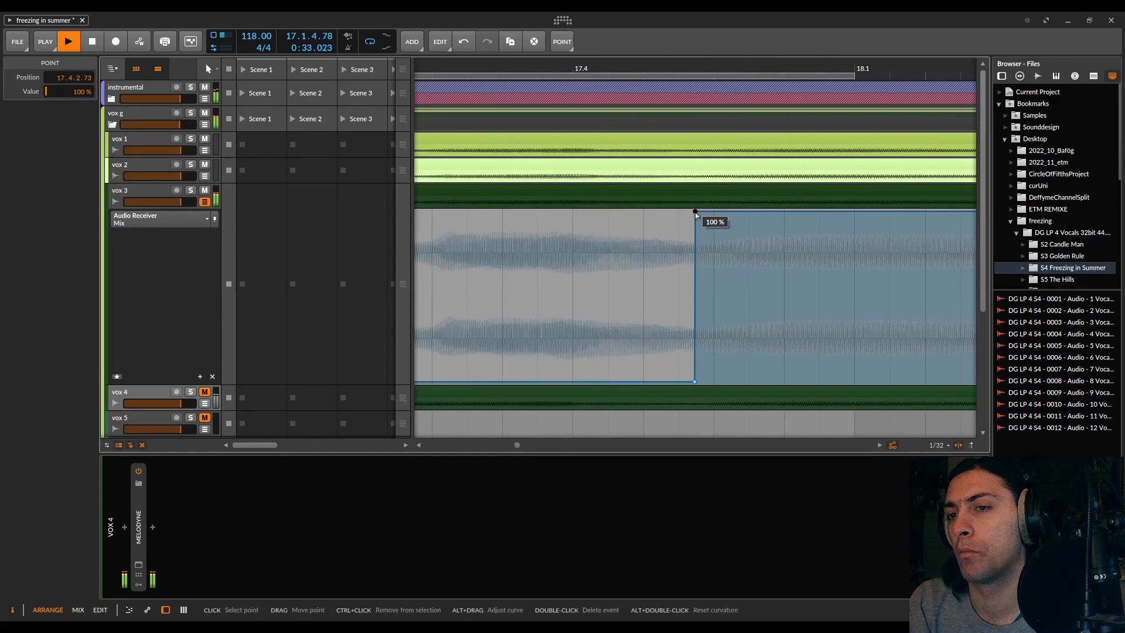
Step: Move the loop to 17.4.1.00 and lengthen the mix rise so it reaches 100 % at 17.4.3.00
{"action": "scroll", "coordinate": [709, 210], "scroll_direction": "down", "scroll_amount": 5}
{"action": "left_click", "coordinate": [726, 77]}
{"action": "left_click_drag", "start_coordinate": [726, 80], "coordinate": [747, 79]}
{"action": "scroll", "coordinate": [780, 82], "scroll_direction": "up", "scroll_amount": 3}
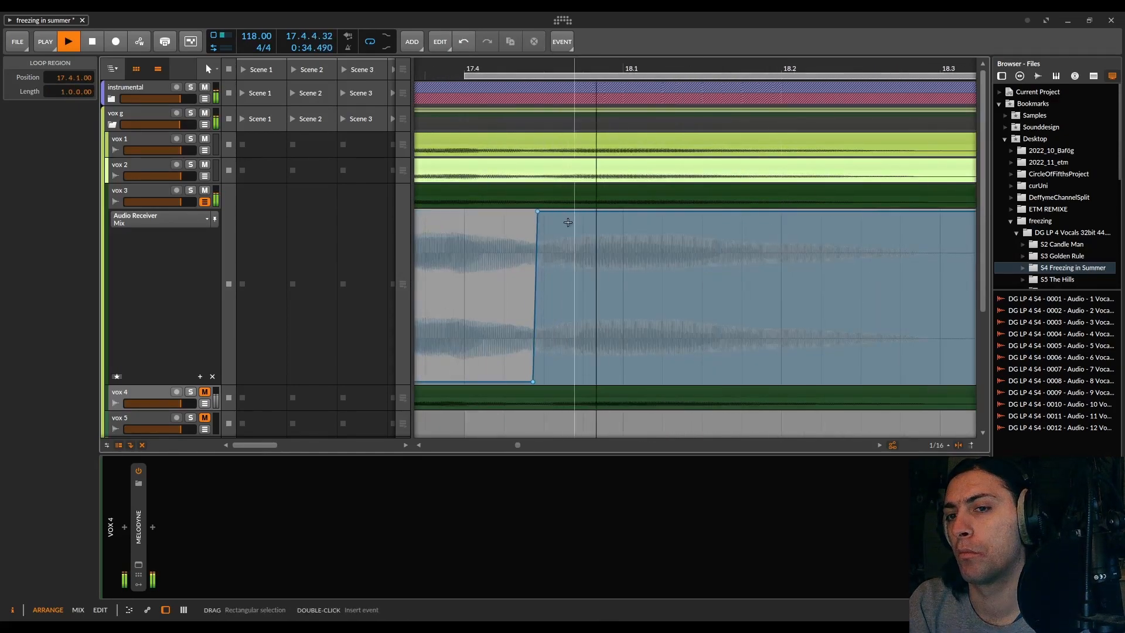
{"action": "left_click", "coordinate": [537, 212]}
{"action": "left_click_drag", "start_coordinate": [538, 212], "coordinate": [544, 384]}
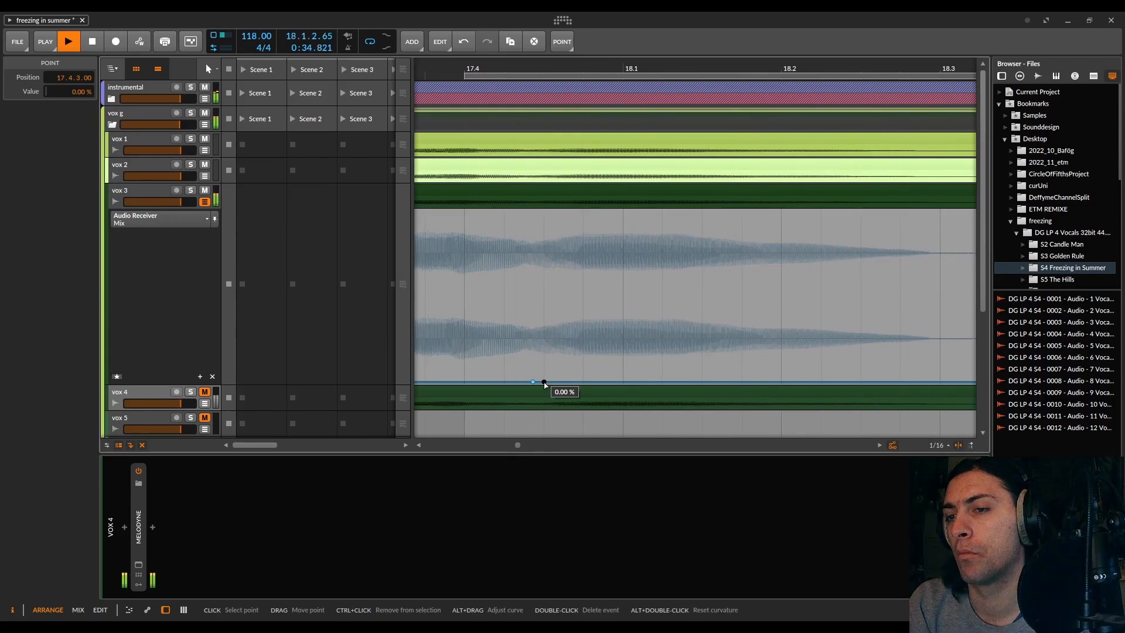
{"action": "left_click_drag", "start_coordinate": [545, 384], "coordinate": [545, 212]}
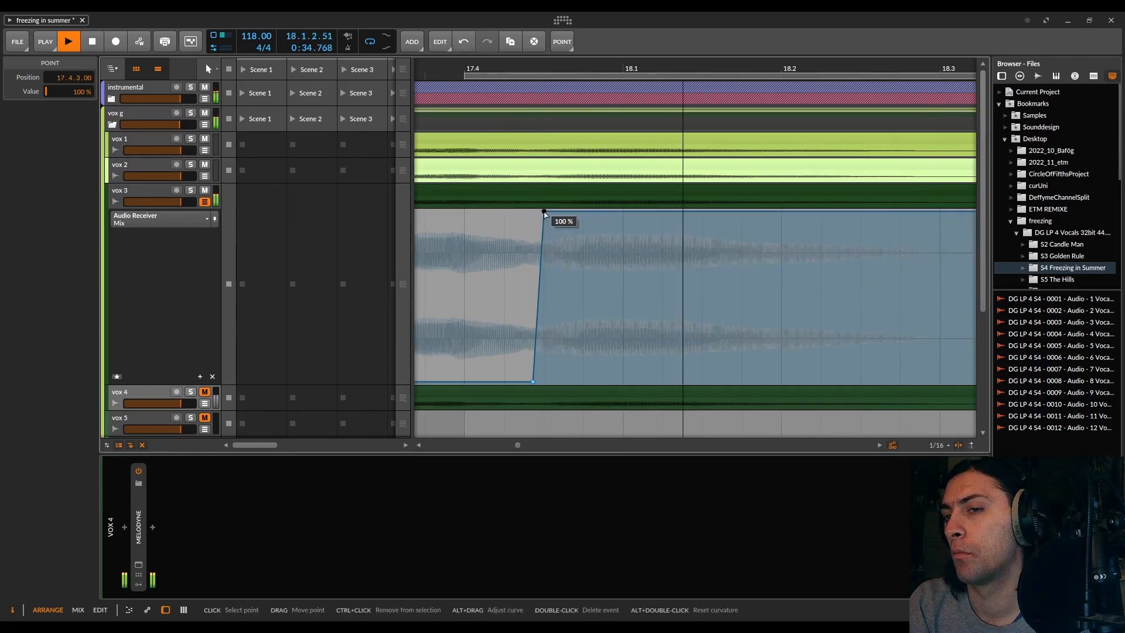
Step: Move the loop to 11.1.1.00 and save the project, collecting files outside the project folder
{"action": "scroll", "coordinate": [563, 333], "scroll_direction": "down", "scroll_amount": 5}
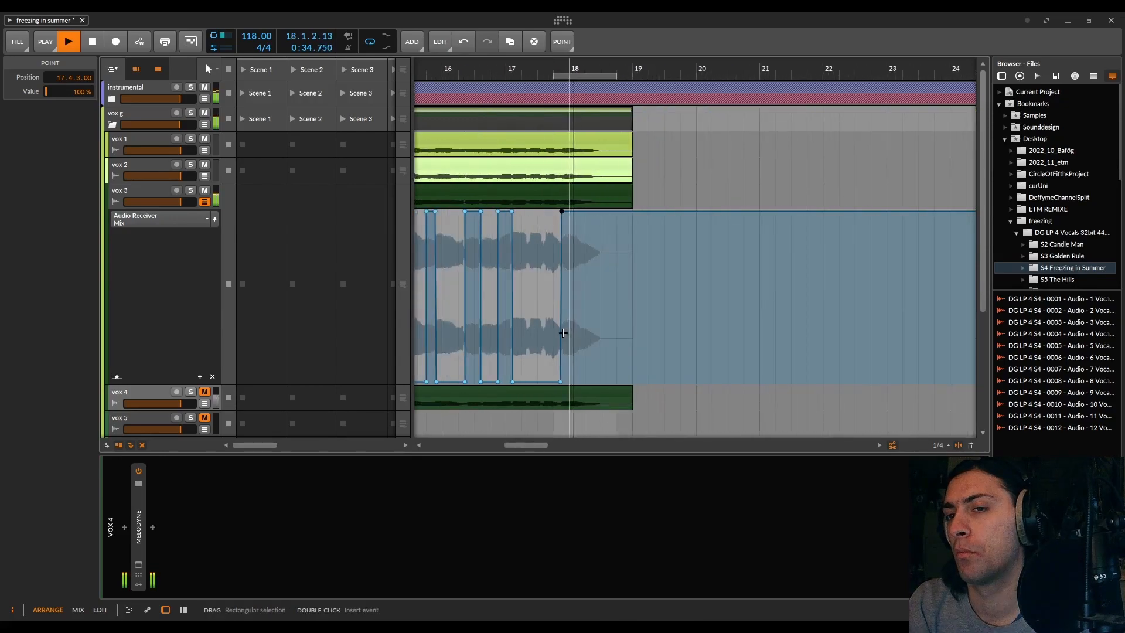
{"action": "scroll", "coordinate": [574, 338], "scroll_direction": "up", "scroll_amount": 3}
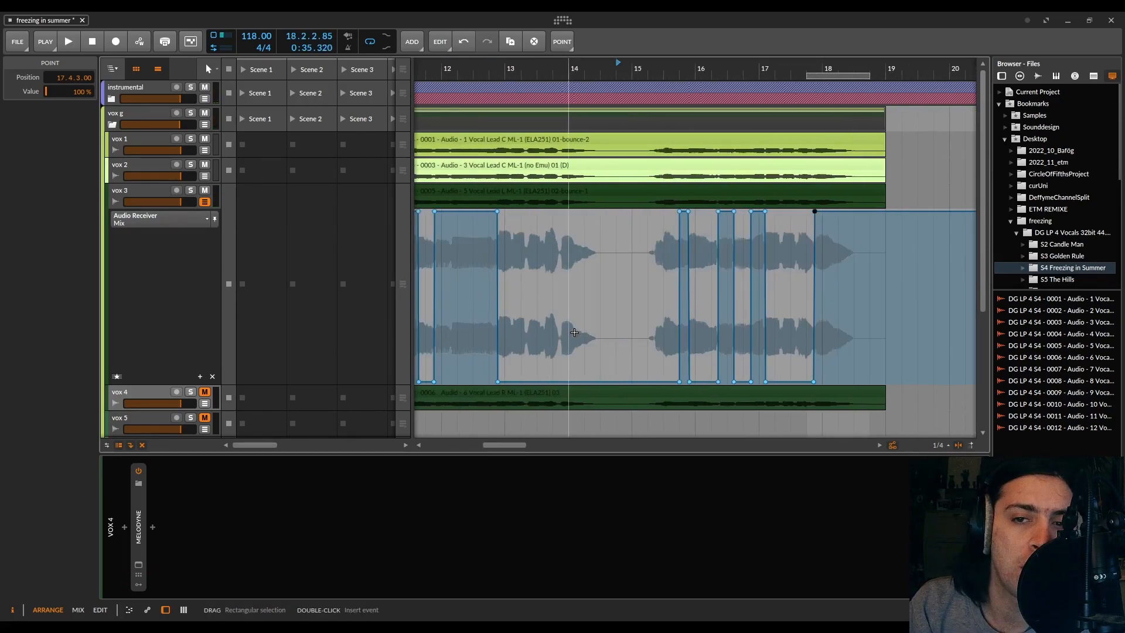
{"action": "scroll", "coordinate": [627, 205], "scroll_direction": "down", "scroll_amount": 5}
{"action": "left_click_drag", "start_coordinate": [680, 76], "coordinate": [500, 75]}
{"action": "left_click", "coordinate": [501, 75]}
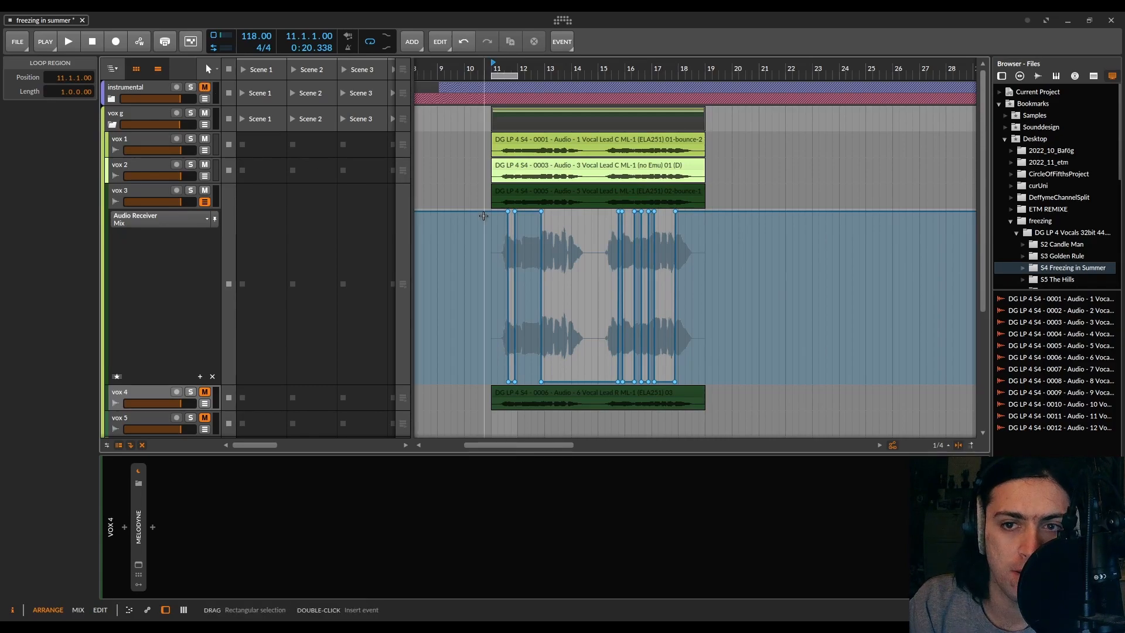
{"action": "key", "text": "ctrl+s"}
{"action": "left_click", "coordinate": [598, 358]}
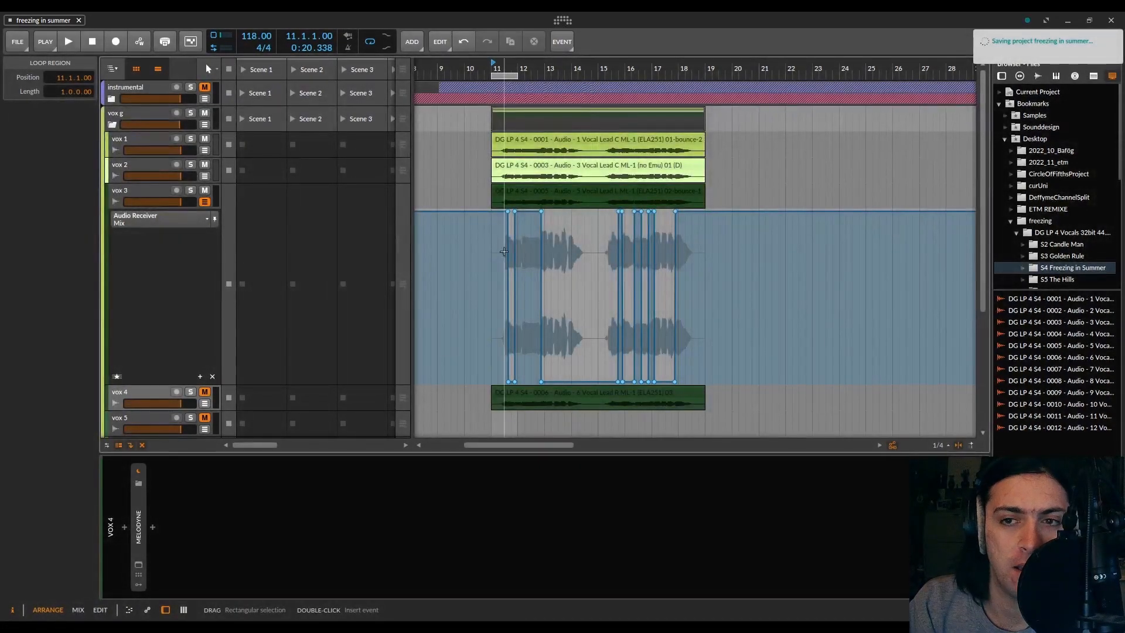
Step: Play the loop and bend the first mix fall into a curve, moving its 100 % point to 11.3.3.05
{"action": "scroll", "coordinate": [499, 220], "scroll_direction": "up", "scroll_amount": 5}
{"action": "key", "text": "space"}
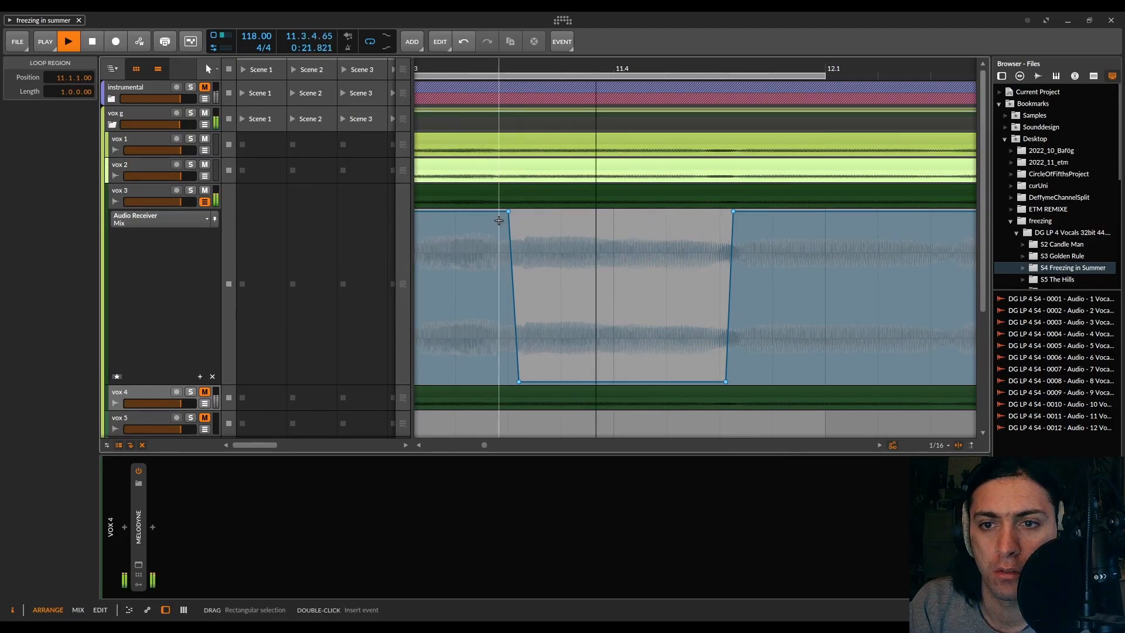
{"action": "scroll", "coordinate": [498, 221], "scroll_direction": "up", "scroll_amount": 3}
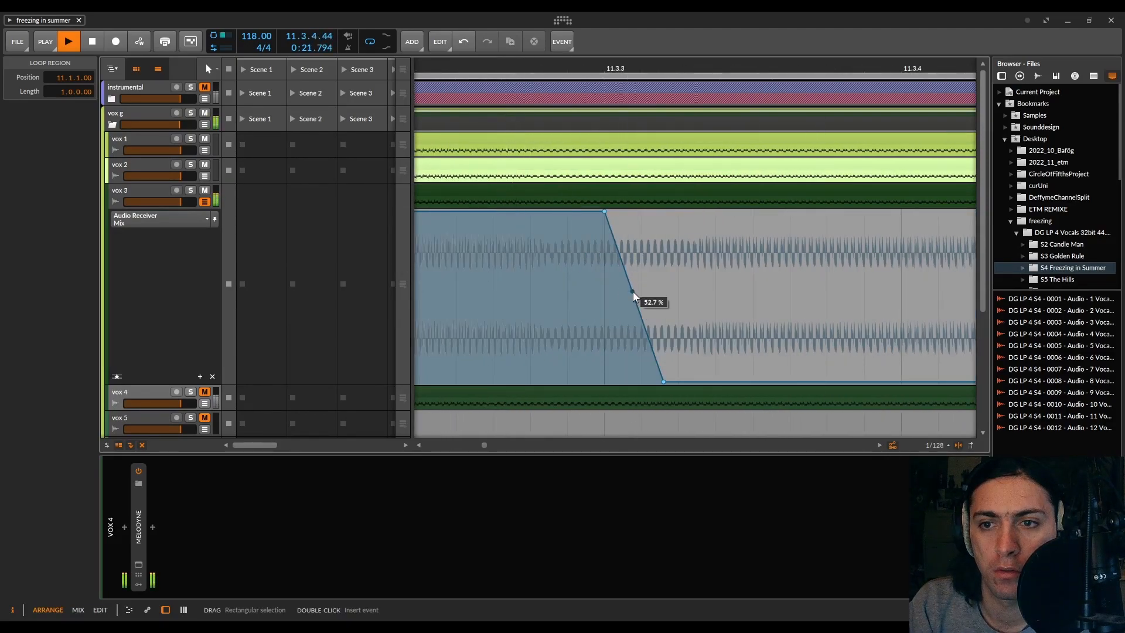
{"action": "left_click_drag", "start_coordinate": [633, 296], "coordinate": [621, 211]}
{"action": "left_click", "coordinate": [605, 212]}
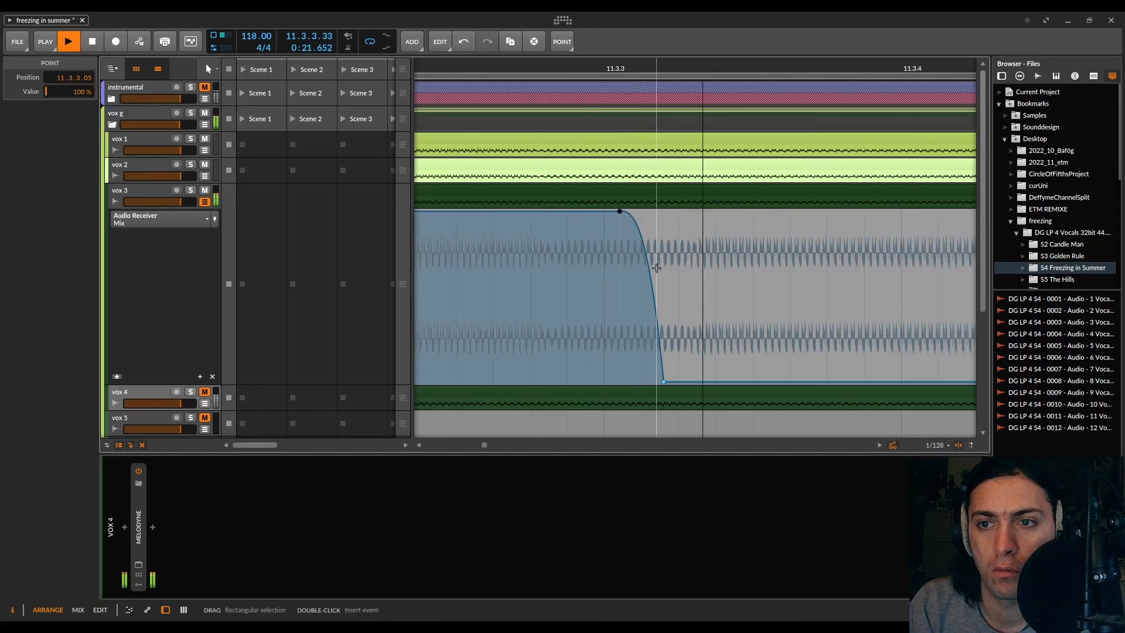
Step: Try to bend the mix rise just after 11.4.3 into a curve
{"action": "scroll", "coordinate": [656, 268], "scroll_direction": "right", "scroll_amount": 10}
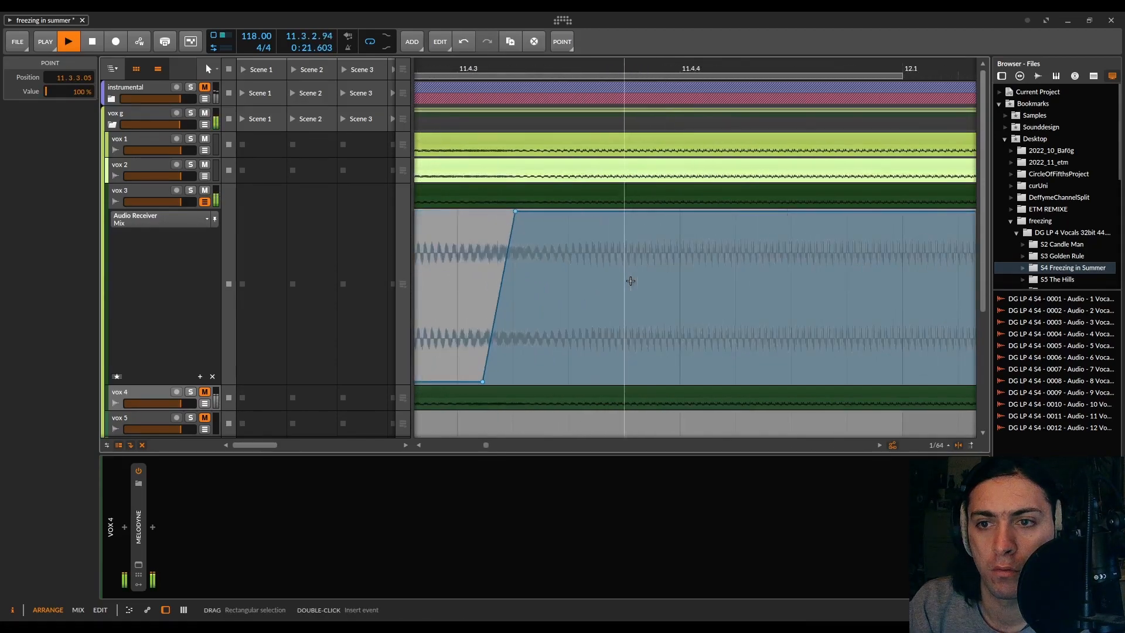
{"action": "left_click", "coordinate": [504, 281]}
{"action": "left_click_drag", "start_coordinate": [502, 287], "coordinate": [498, 276]}
Step: Move the loop to 12.3.1.00 and save the project, collecting its external files
{"action": "scroll", "coordinate": [501, 77], "scroll_direction": "down", "scroll_amount": 5}
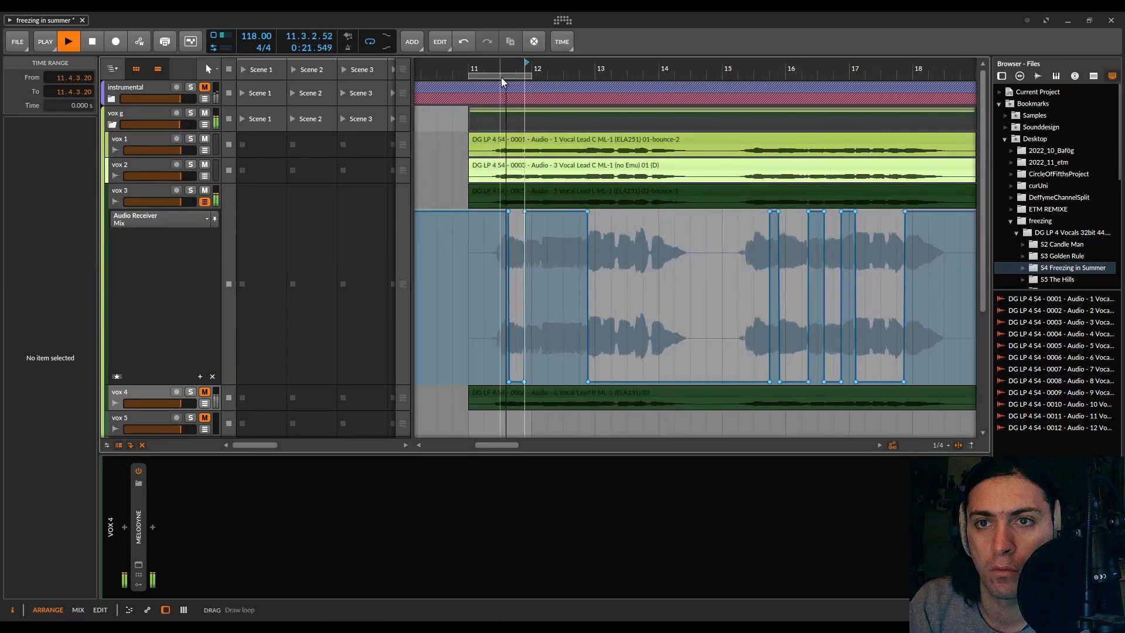
{"action": "left_click", "coordinate": [601, 75]}
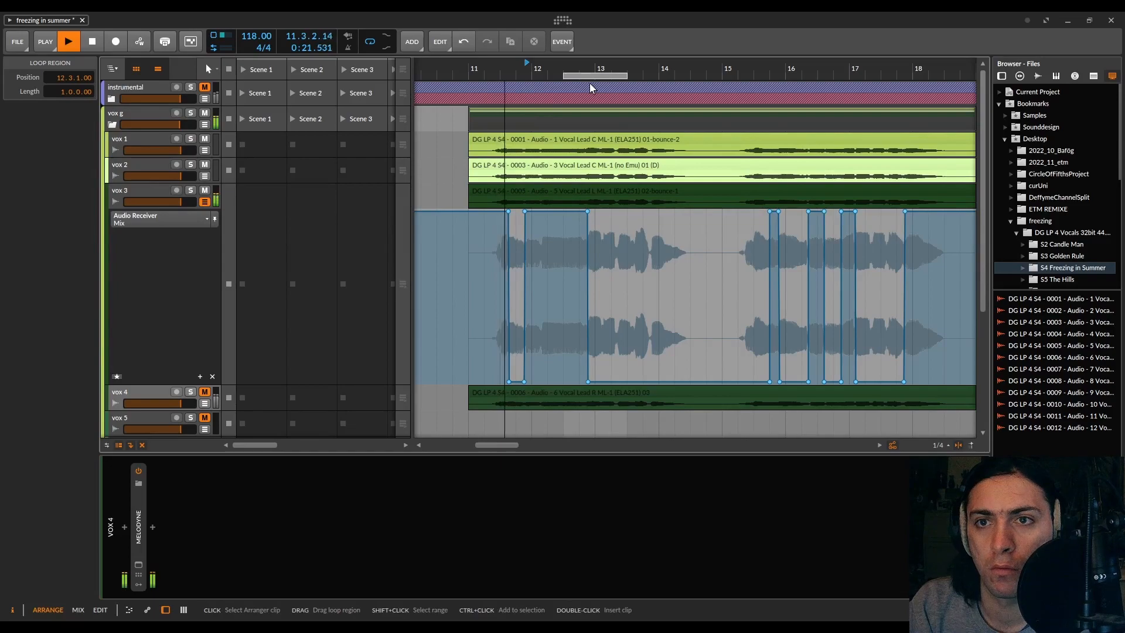
{"action": "key", "text": "ctrl+s"}
{"action": "left_click", "coordinate": [596, 358]}
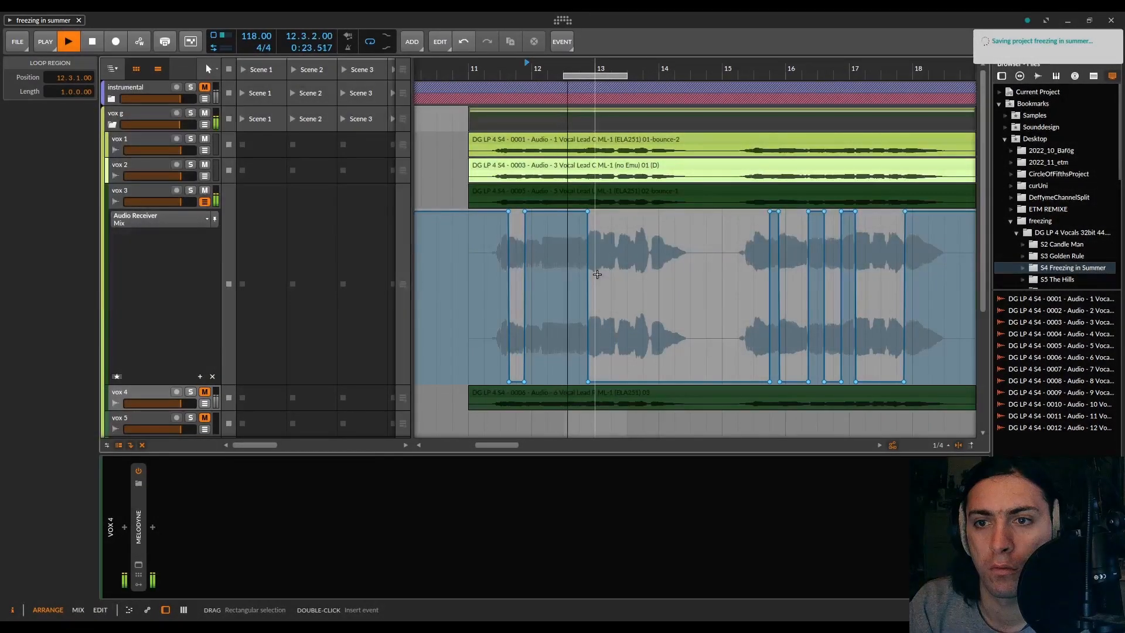
Step: Curve the mix fall near 12.4.3 and shift it earlier, from 100 % at 12.4.2.85 to 0 % at 12.4.3.04
{"action": "scroll", "coordinate": [563, 253], "scroll_direction": "up", "scroll_amount": 5}
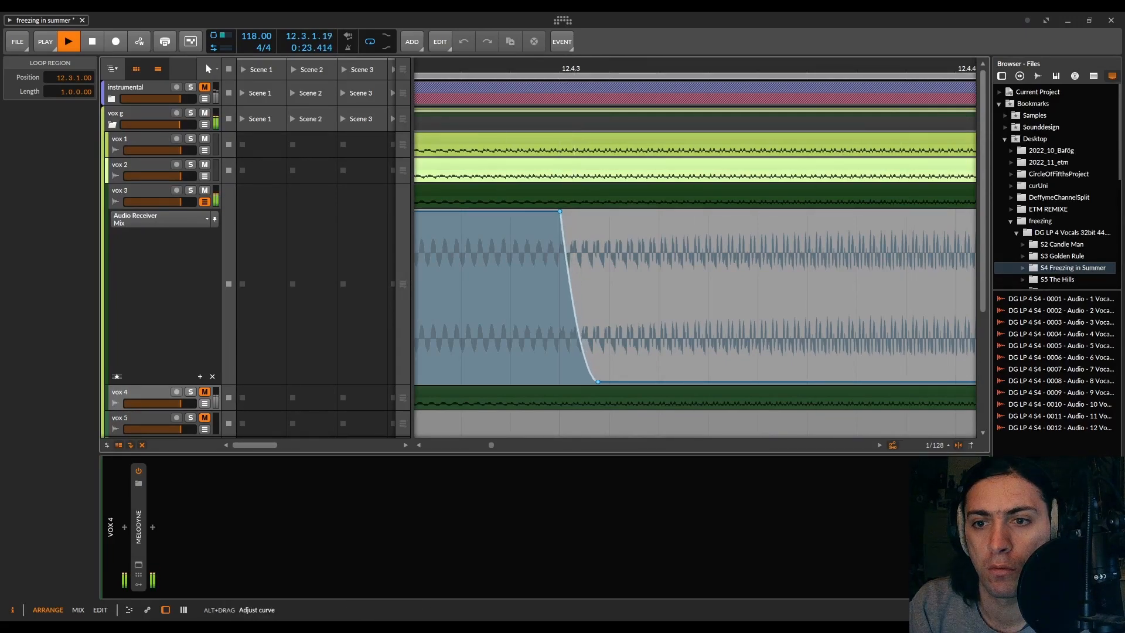
{"action": "left_click_drag", "start_coordinate": [569, 314], "coordinate": [569, 313]}
{"action": "left_click_drag", "start_coordinate": [569, 222], "coordinate": [529, 221]}
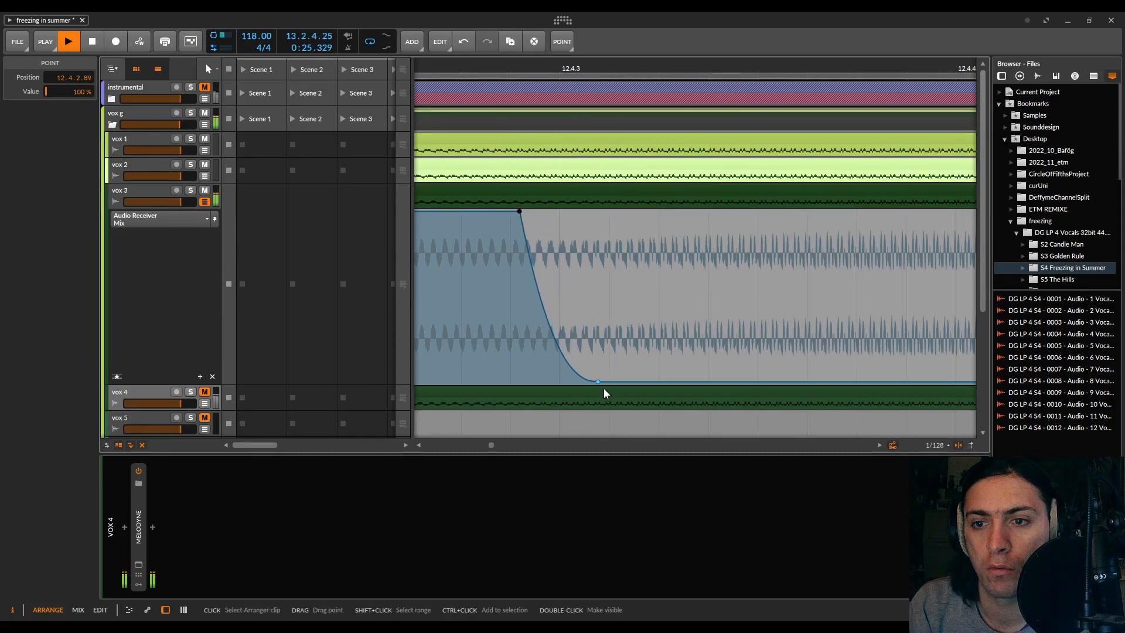
{"action": "left_click_drag", "start_coordinate": [598, 384], "coordinate": [588, 384]}
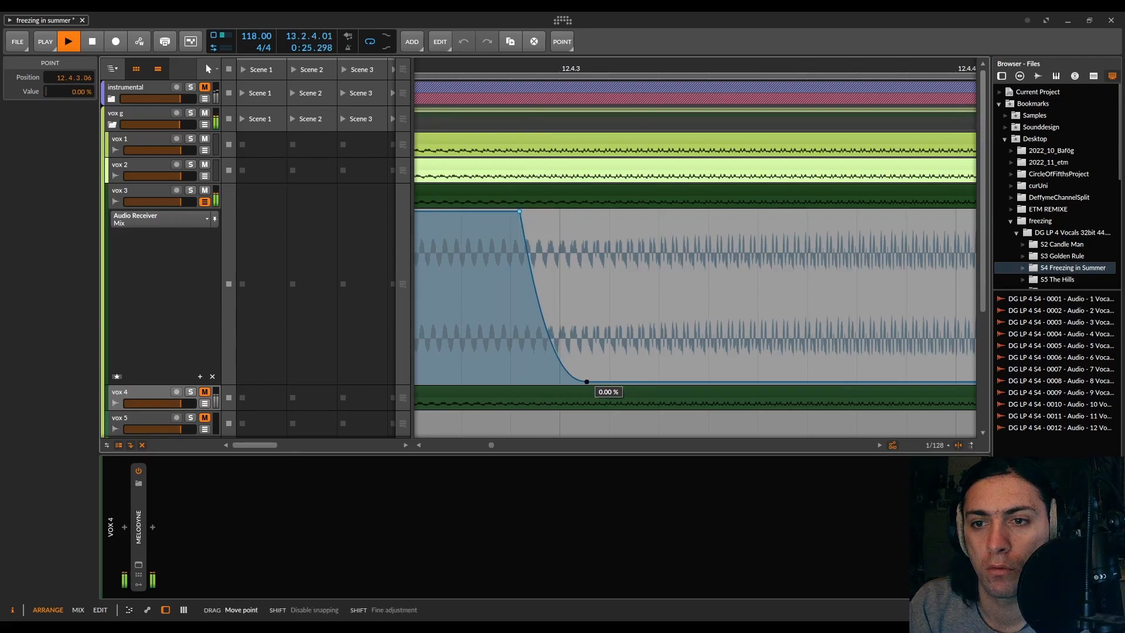
{"action": "left_click_drag", "start_coordinate": [520, 211], "coordinate": [504, 211]}
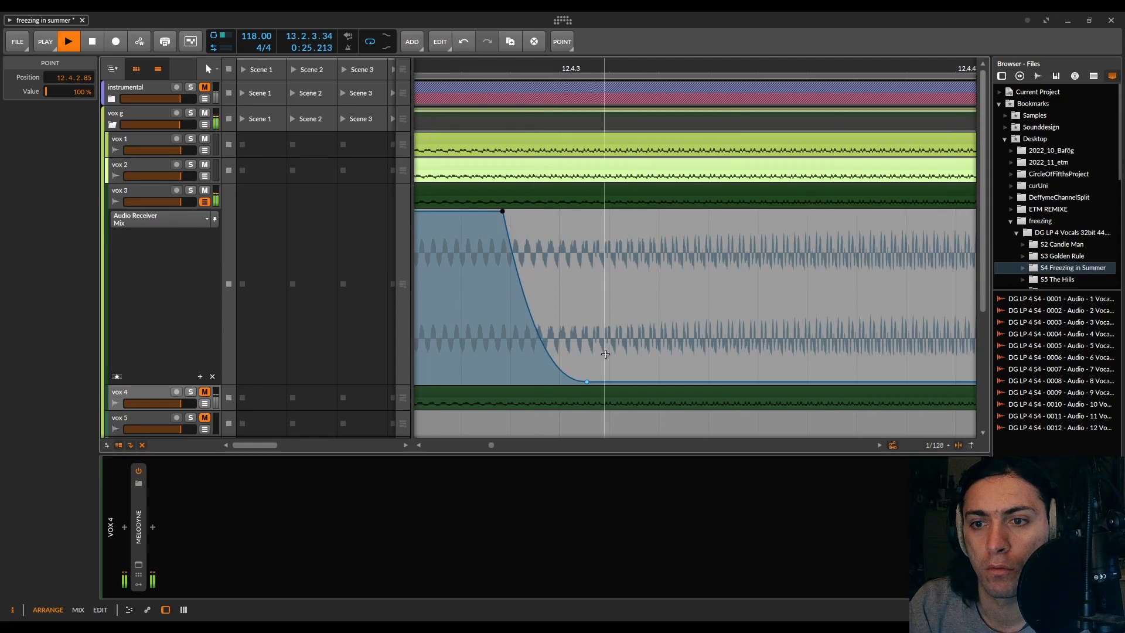
{"action": "left_click", "coordinate": [604, 388]}
{"action": "left_click_drag", "start_coordinate": [587, 382], "coordinate": [579, 381]}
{"action": "scroll", "coordinate": [591, 106], "scroll_direction": "down", "scroll_amount": 5}
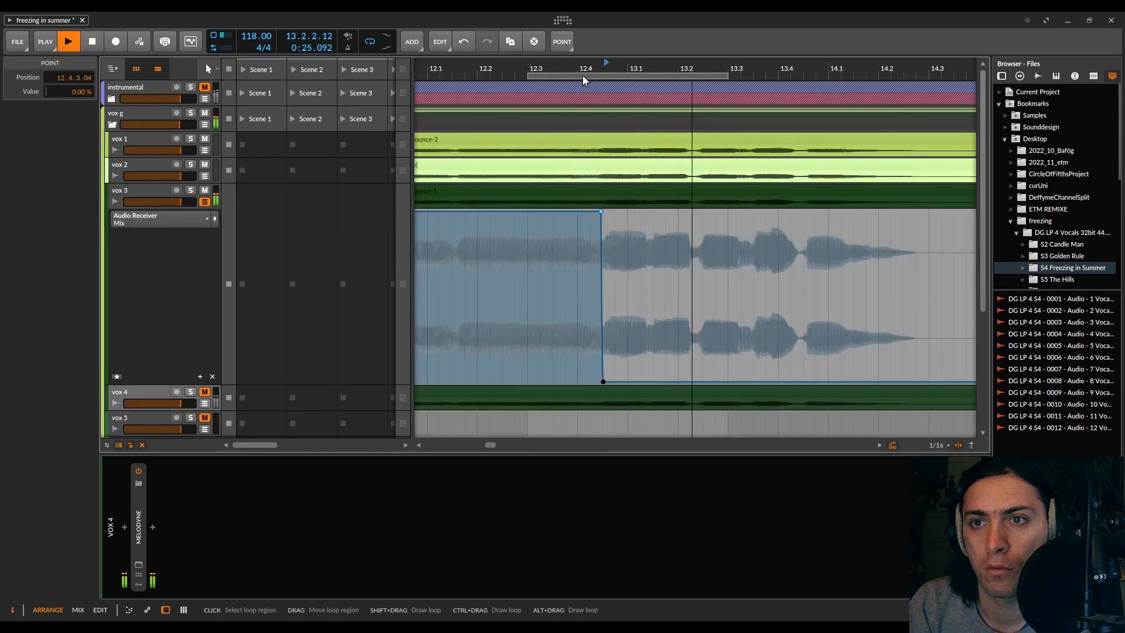
Step: Move the loop on to the second phrase at 15.3.1.00 and save the project with external files collected
{"action": "left_click_drag", "start_coordinate": [582, 75], "coordinate": [808, 75]}
{"action": "scroll", "coordinate": [685, 164], "scroll_direction": "right", "scroll_amount": 3}
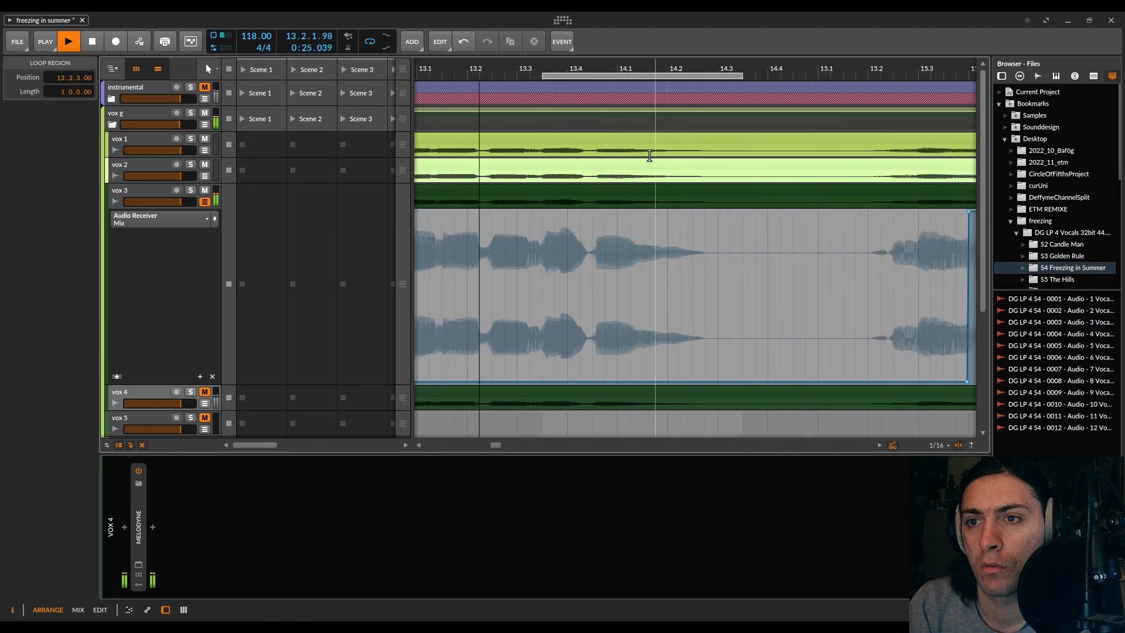
{"action": "left_click_drag", "start_coordinate": [576, 75], "coordinate": [902, 76]}
{"action": "scroll", "coordinate": [727, 127], "scroll_direction": "right", "scroll_amount": 3}
{"action": "left_click_drag", "start_coordinate": [712, 76], "coordinate": [812, 76]}
{"action": "key", "text": "ctrl+s"}
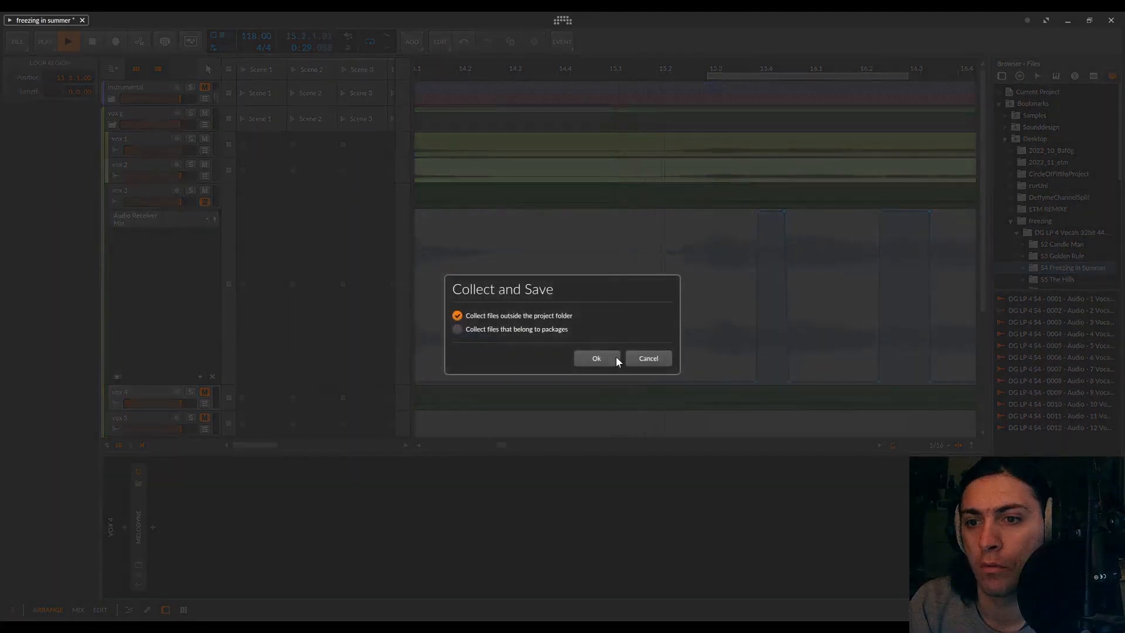
{"action": "left_click", "coordinate": [615, 358]}
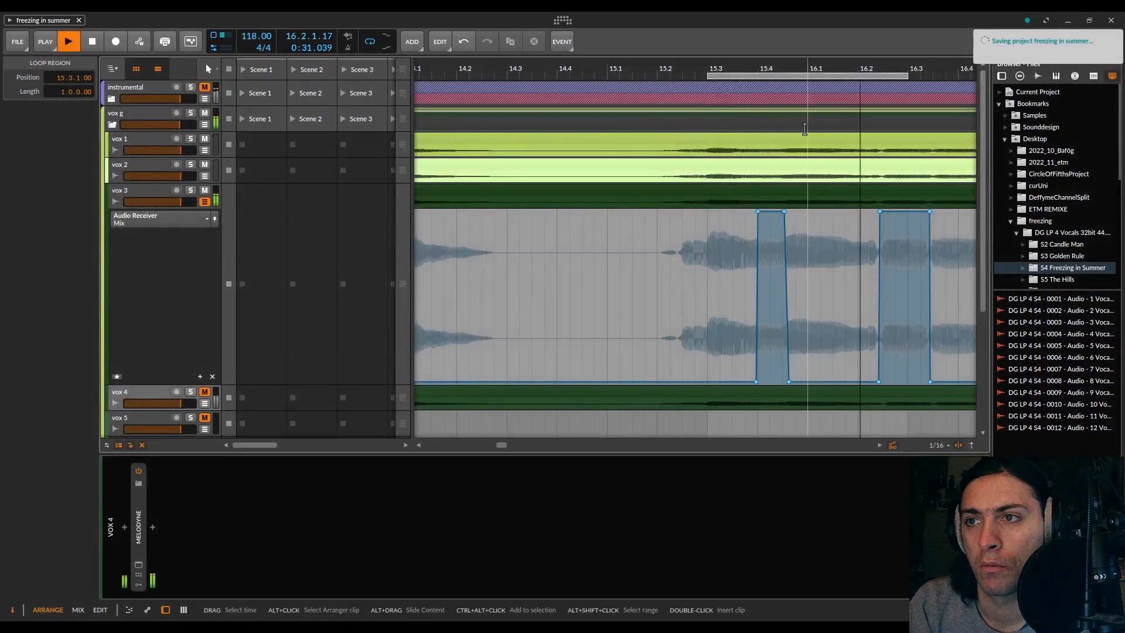
Step: Move the loop to 15.2.1.00 and curve the mix rise before 15.4, starting it at 0 % at 15.3.4.87
{"action": "left_click_drag", "start_coordinate": [810, 75], "coordinate": [760, 76]}
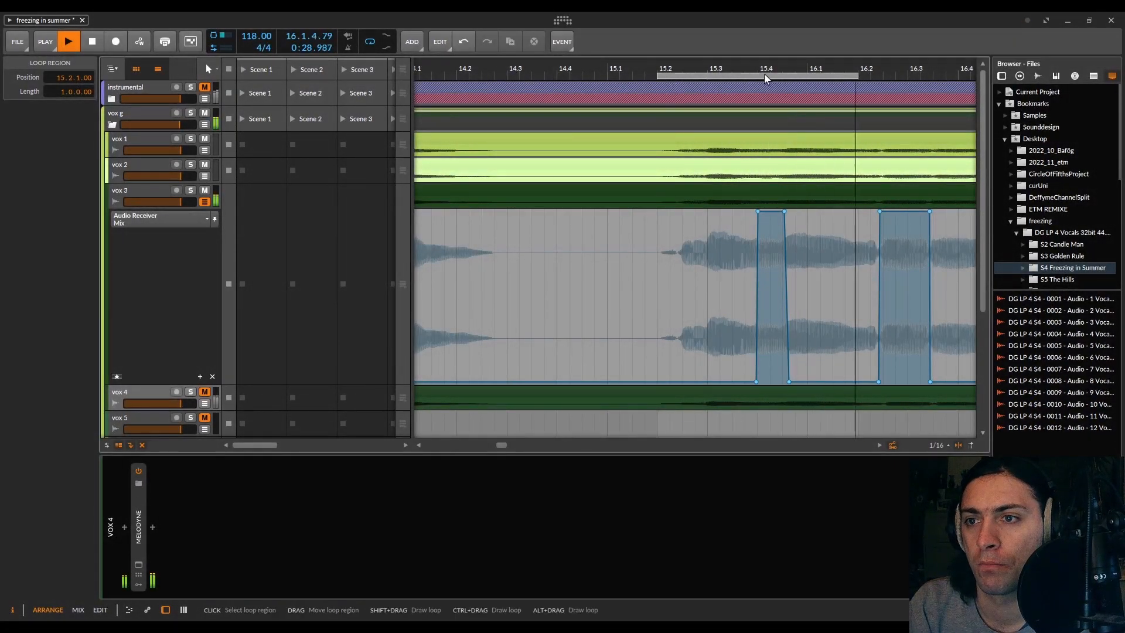
{"action": "scroll", "coordinate": [764, 243], "scroll_direction": "up", "scroll_amount": 6}
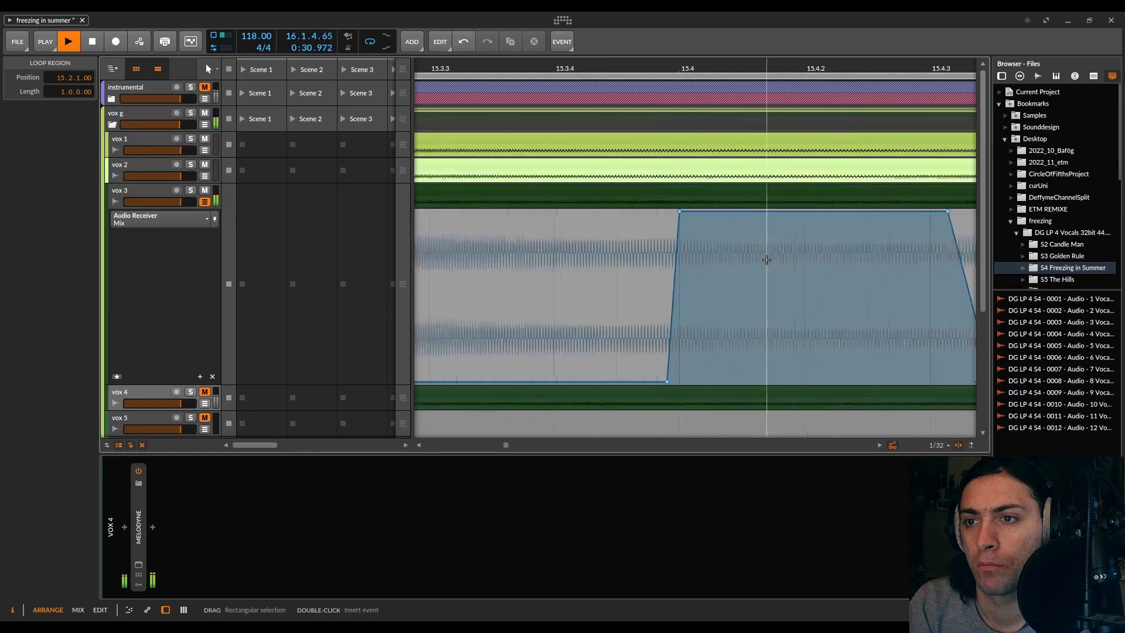
{"action": "scroll", "coordinate": [682, 273], "scroll_direction": "up", "scroll_amount": 5}
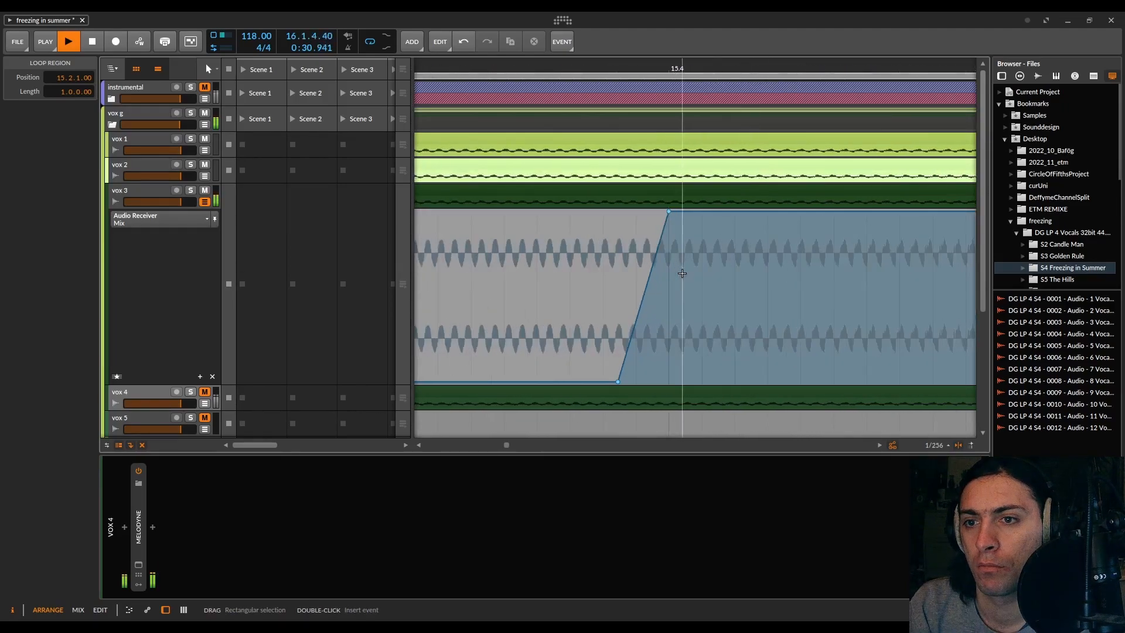
{"action": "left_click_drag", "start_coordinate": [618, 381], "coordinate": [603, 382]}
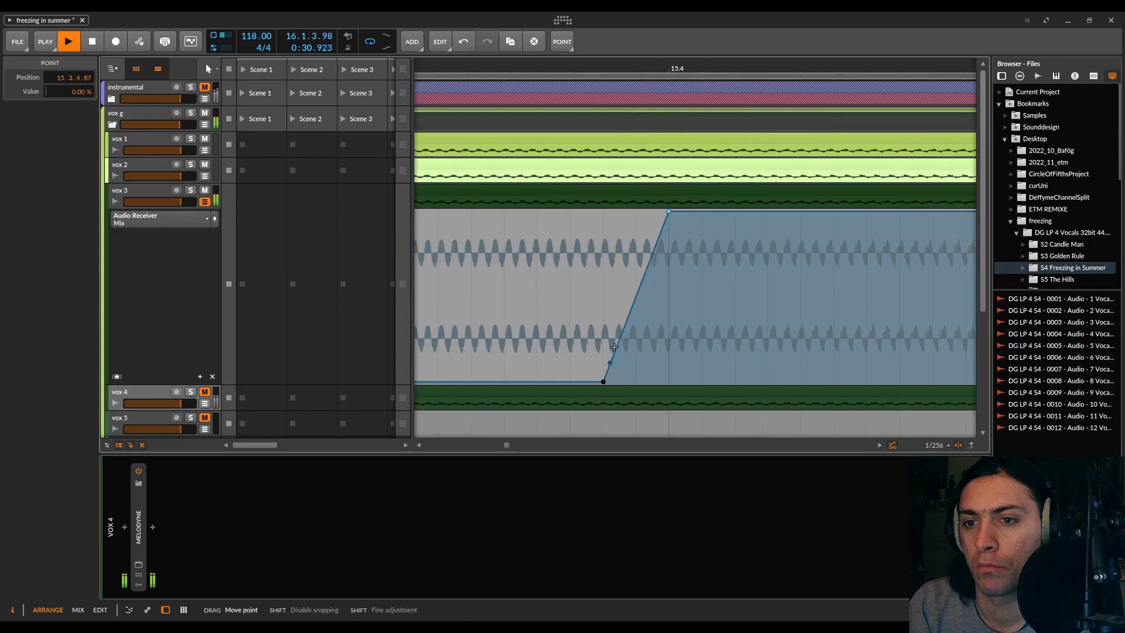
{"action": "mouse_move", "coordinate": [631, 314]}
{"action": "left_mouse_down"}
{"action": "mouse_move", "coordinate": [631, 275]}
{"action": "mouse_move", "coordinate": [631, 352]}
{"action": "mouse_move", "coordinate": [631, 334]}
{"action": "left_mouse_up"}
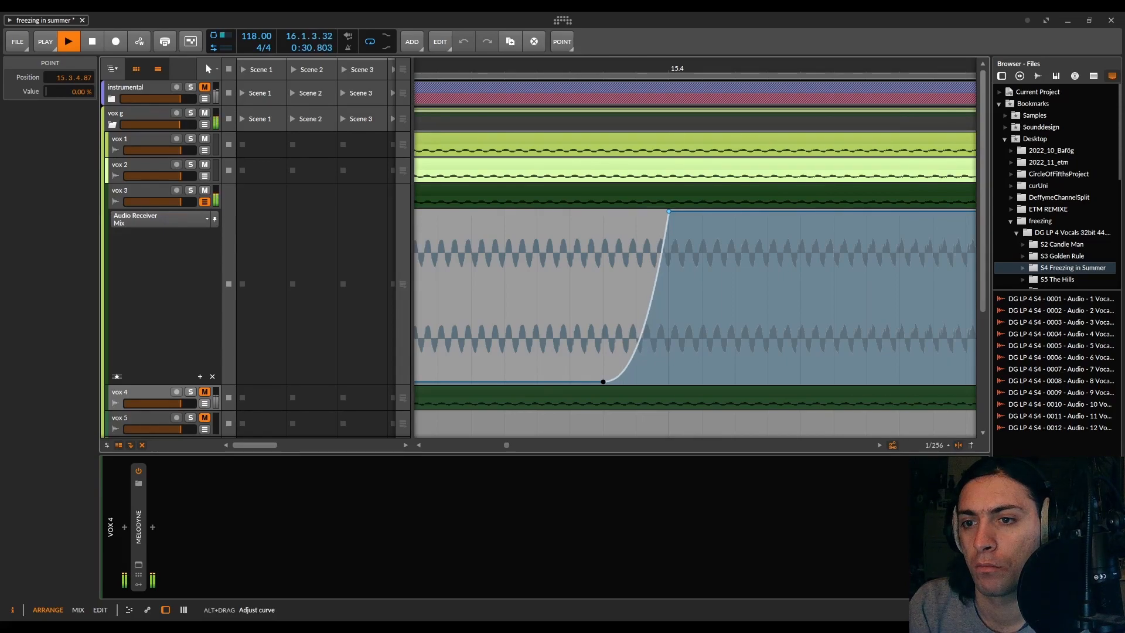
Step: Curve the mix fall near 15.4.3 and shift both of its points earlier, with the 100 % point at 15.4.2.96
{"action": "scroll", "coordinate": [684, 345], "scroll_direction": "down", "scroll_amount": 4}
{"action": "scroll", "coordinate": [685, 344], "scroll_direction": "right", "scroll_amount": 5}
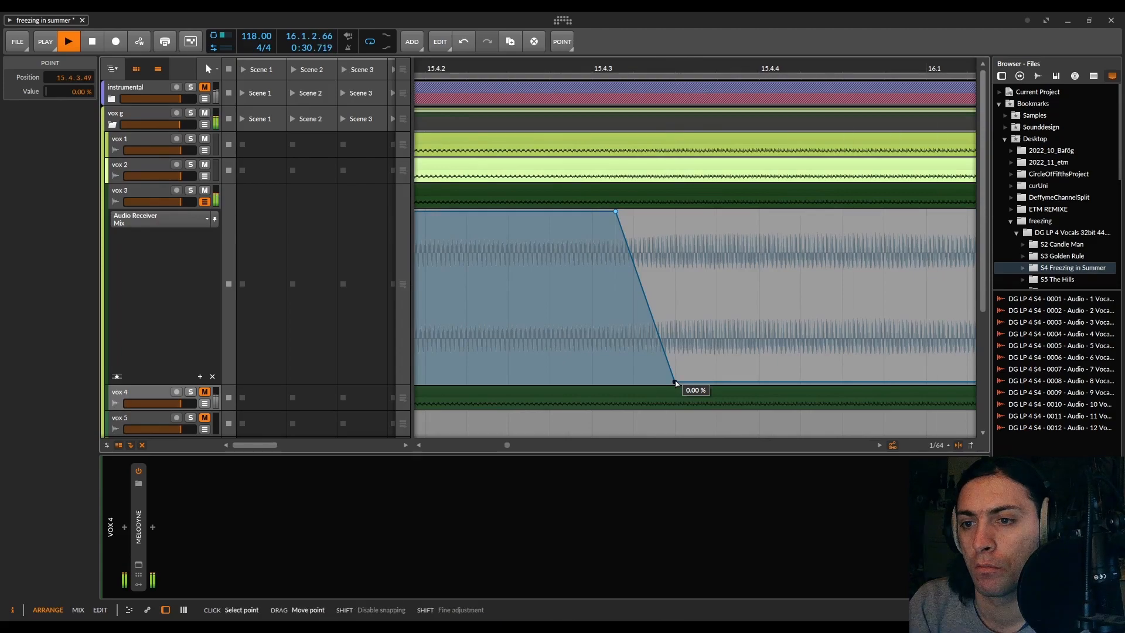
{"action": "left_click", "coordinate": [657, 333]}
{"action": "mouse_move", "coordinate": [657, 333]}
{"action": "left_mouse_down"}
{"action": "mouse_move", "coordinate": [657, 351]}
{"action": "mouse_move", "coordinate": [657, 322]}
{"action": "left_mouse_up"}
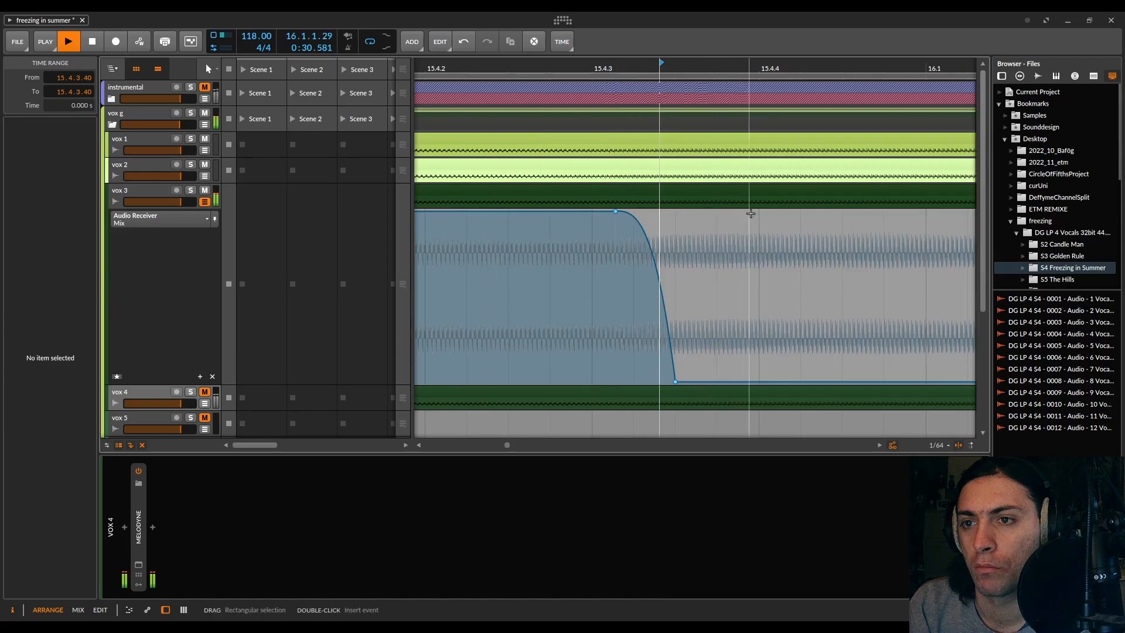
{"action": "left_click_drag", "start_coordinate": [755, 209], "coordinate": [613, 368]}
{"action": "scroll", "coordinate": [635, 293], "scroll_direction": "up", "scroll_amount": 3}
{"action": "left_click_drag", "start_coordinate": [590, 213], "coordinate": [523, 211]}
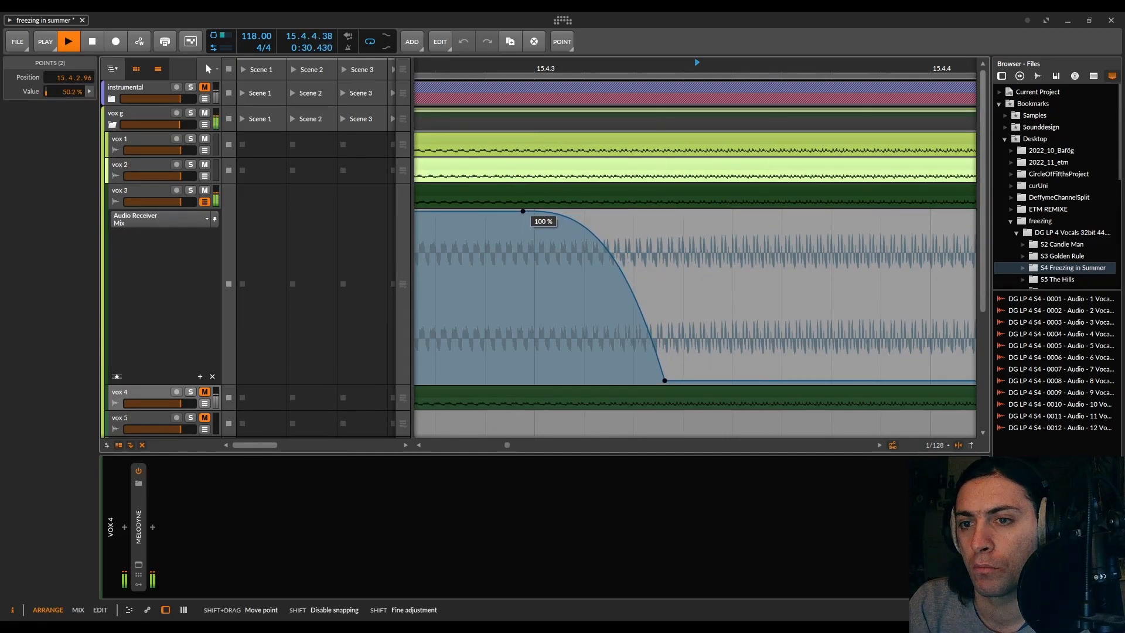
Step: Refine the fall to run from 100 % at 15.4.3.02 to 0 % at 15.4.3.32 and reshape its curve
{"action": "left_click", "coordinate": [664, 381]}
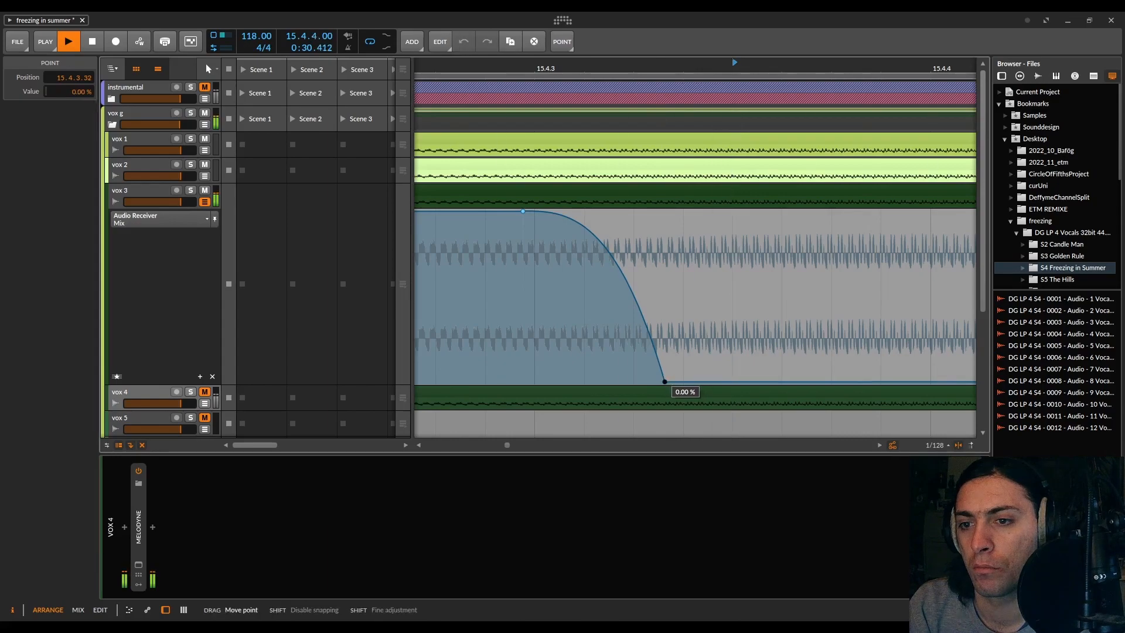
{"action": "left_click", "coordinate": [603, 246]}
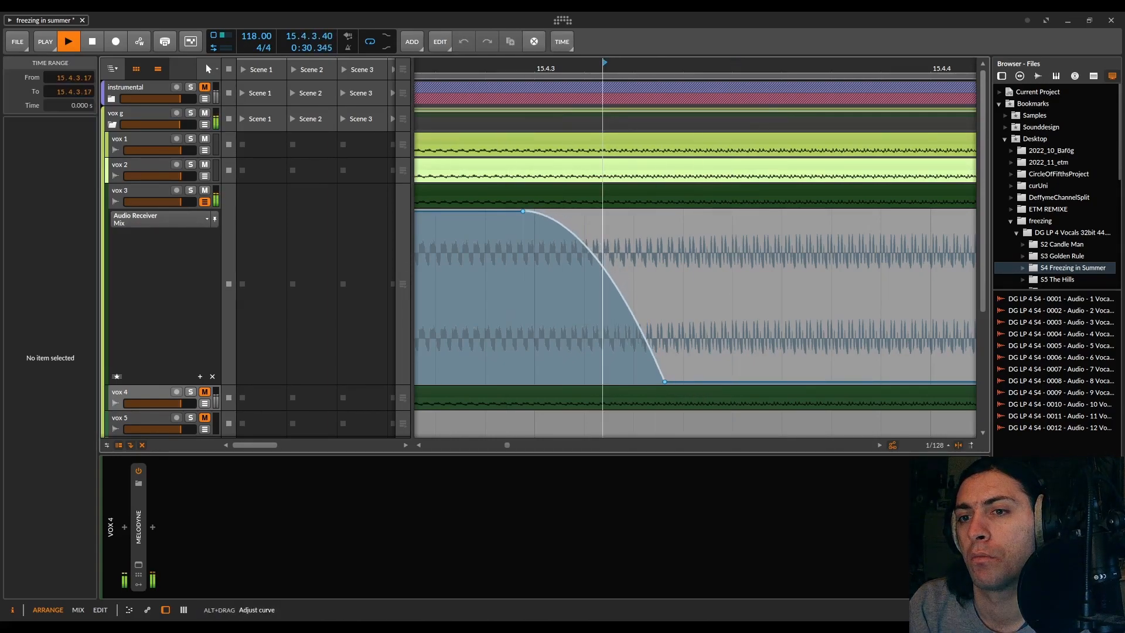
{"action": "mouse_move", "coordinate": [664, 380]}
{"action": "left_mouse_down"}
{"action": "mouse_move", "coordinate": [602, 380]}
{"action": "mouse_move", "coordinate": [661, 381]}
{"action": "left_mouse_up"}
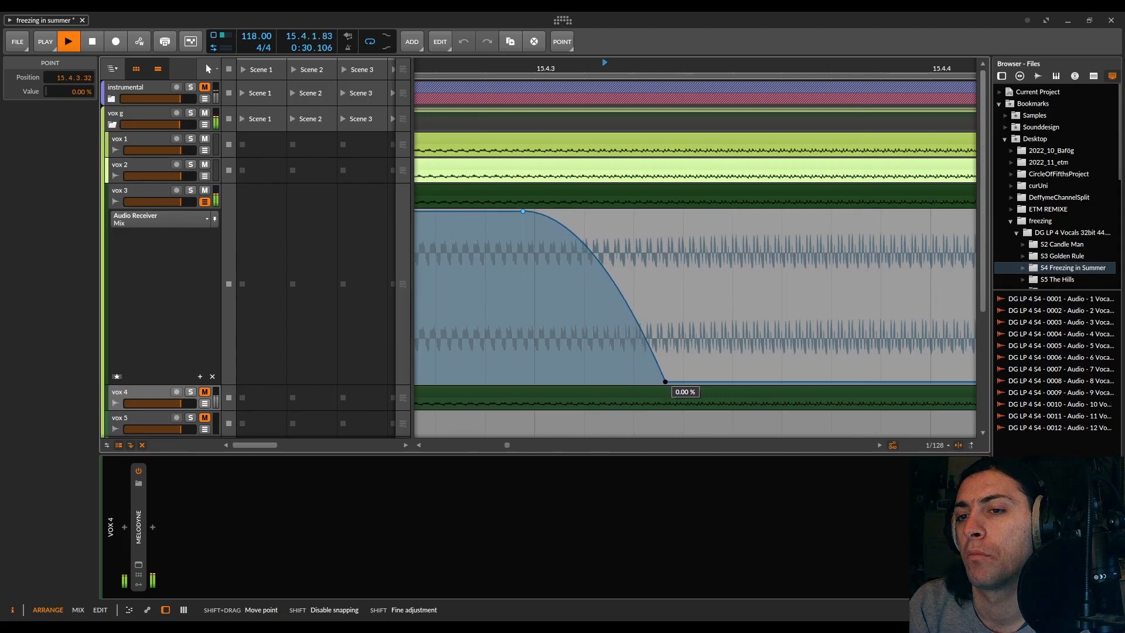
{"action": "left_click", "coordinate": [552, 246]}
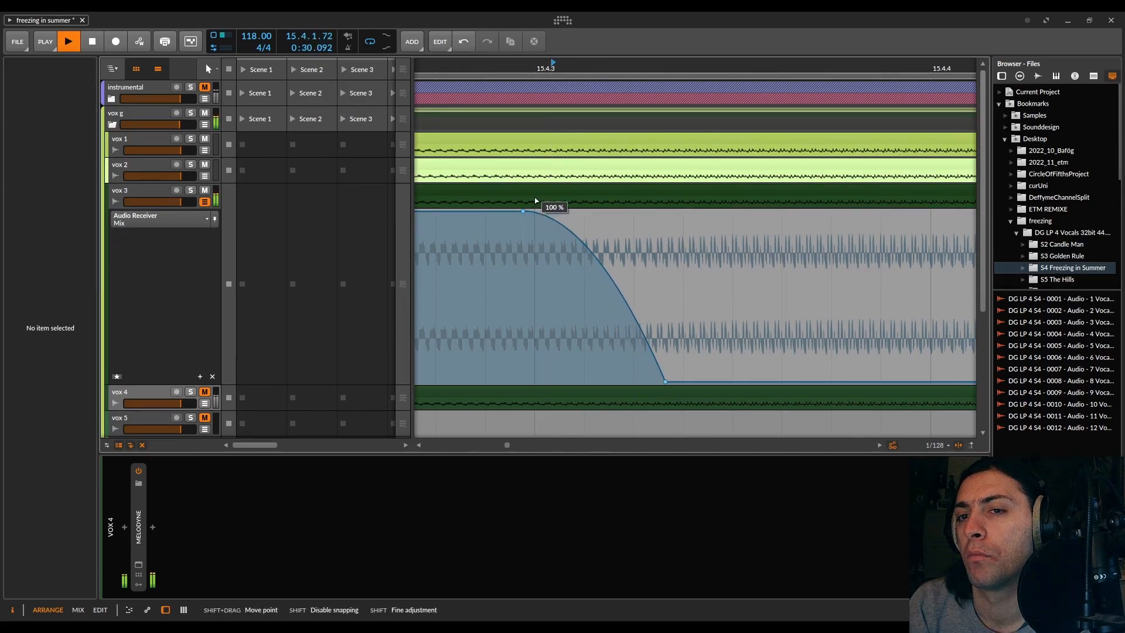
{"action": "left_click_drag", "start_coordinate": [525, 213], "coordinate": [550, 212]}
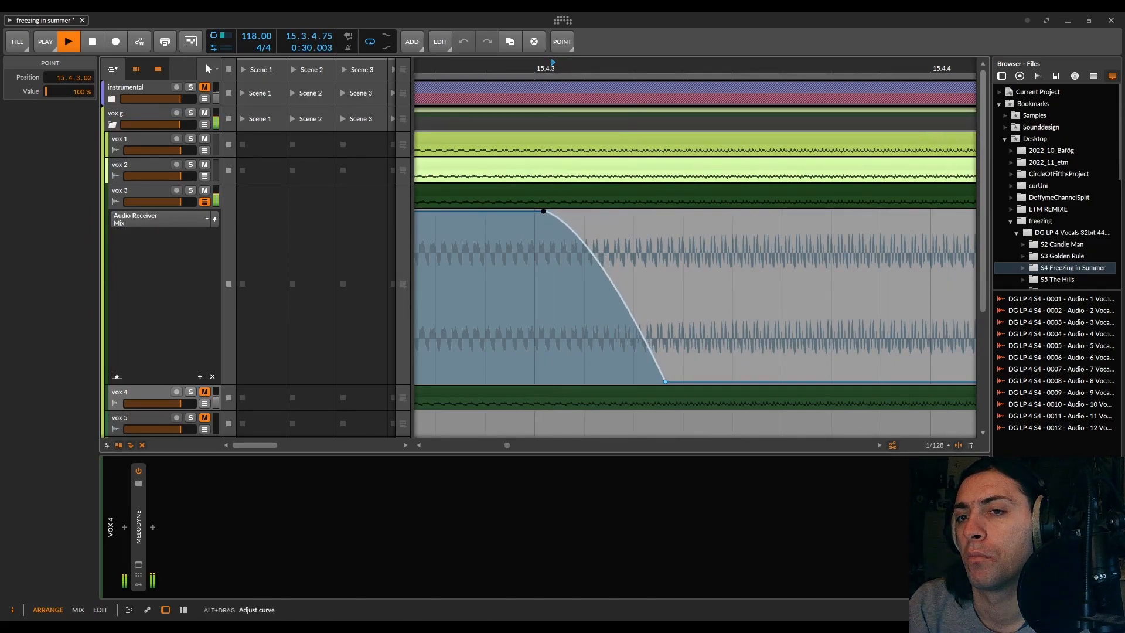
{"action": "left_click_drag", "start_coordinate": [621, 293], "coordinate": [645, 273]}
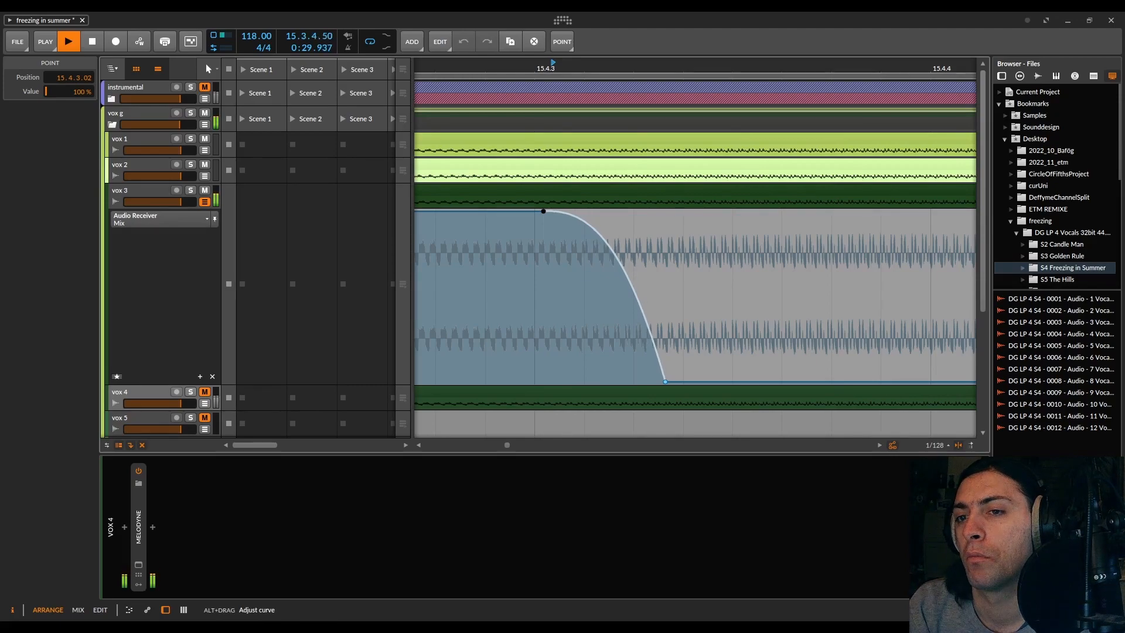
Step: Move the loop on to the next mix transitions at 16.4.1.00
{"action": "scroll", "coordinate": [641, 194], "scroll_direction": "down", "scroll_amount": 10}
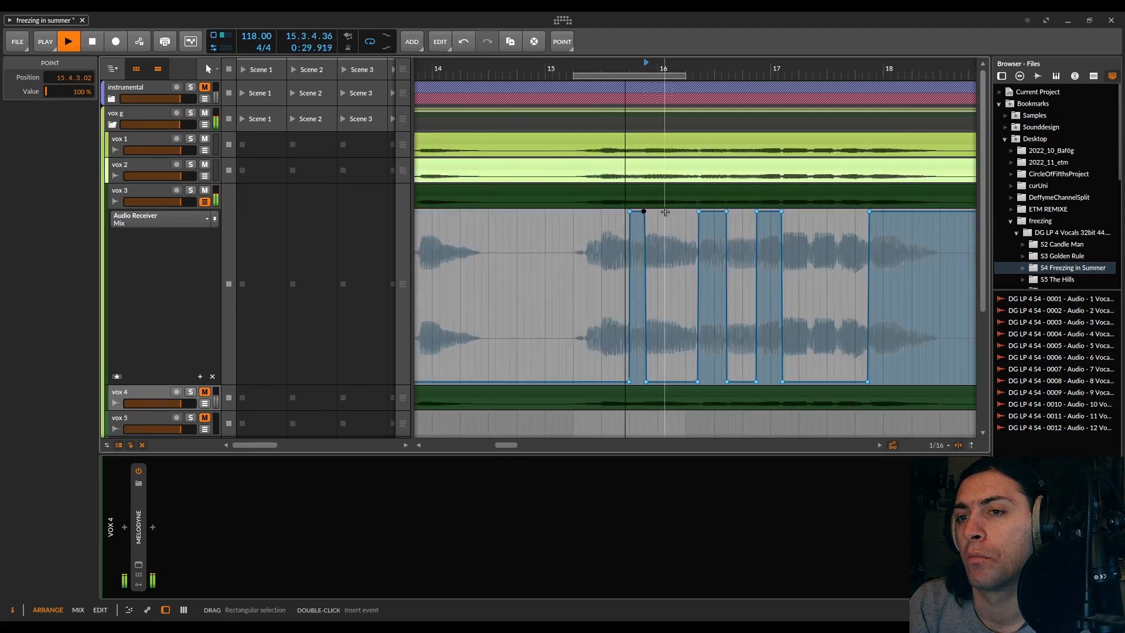
{"action": "left_click_drag", "start_coordinate": [638, 76], "coordinate": [740, 79]}
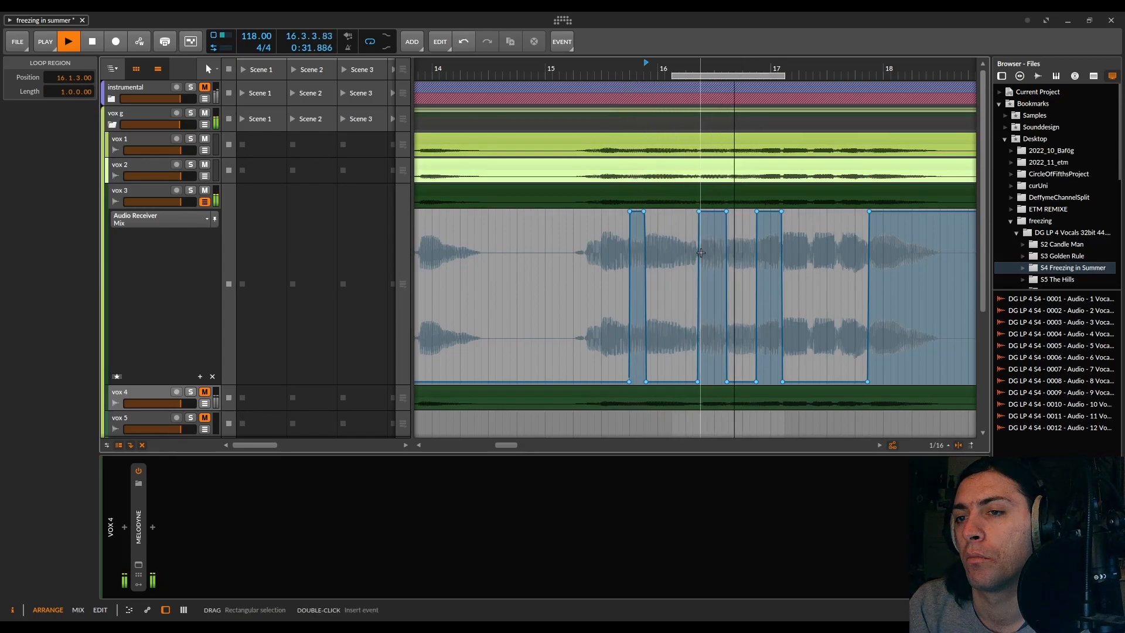
{"action": "scroll", "coordinate": [701, 253], "scroll_direction": "up", "scroll_amount": 6}
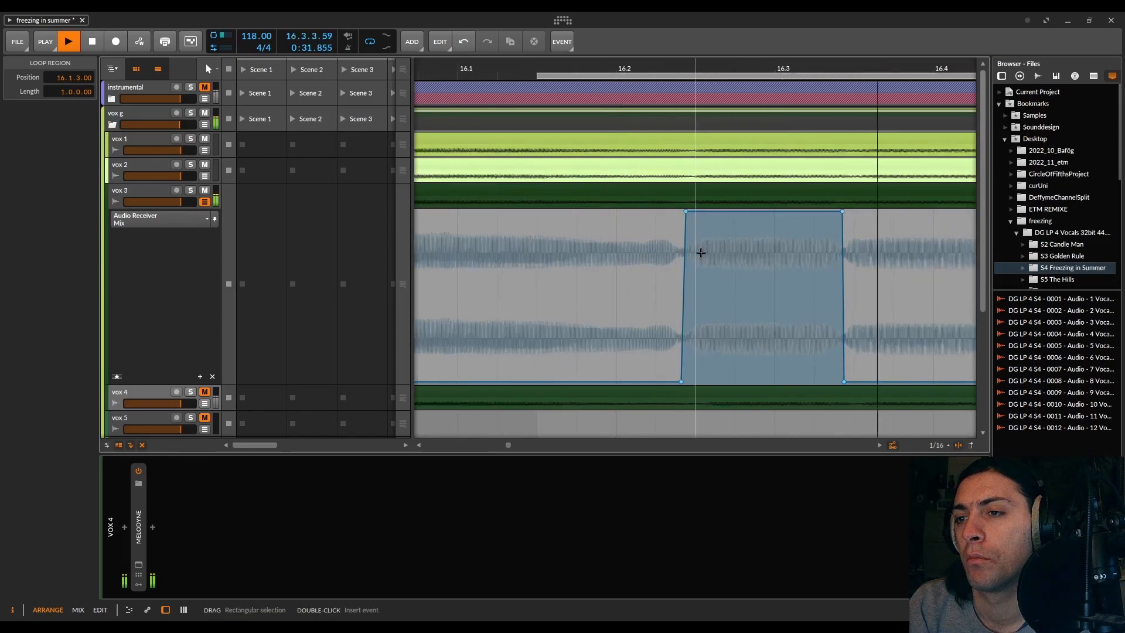
{"action": "scroll", "coordinate": [701, 252], "scroll_direction": "down", "scroll_amount": 6}
{"action": "left_click_drag", "start_coordinate": [701, 72], "coordinate": [800, 71]}
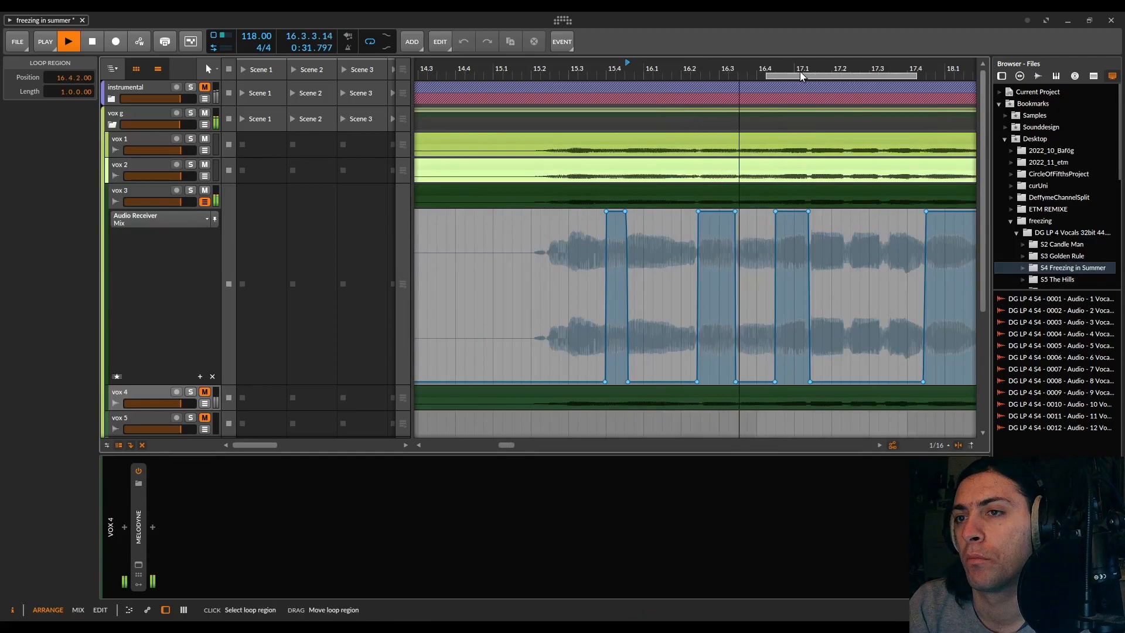
Step: Shift the mix rise near 16.4.3 earlier, with its 100 % point at 16.4.2.57
{"action": "scroll", "coordinate": [750, 217], "scroll_direction": "up", "scroll_amount": 6}
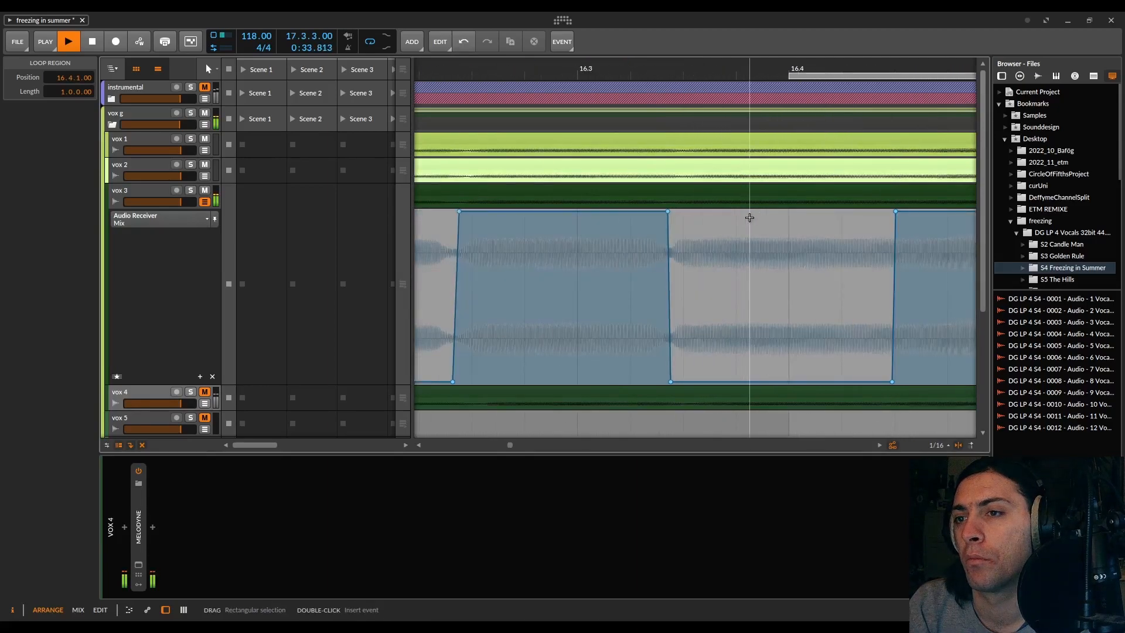
{"action": "scroll", "coordinate": [835, 285], "scroll_direction": "up", "scroll_amount": 4}
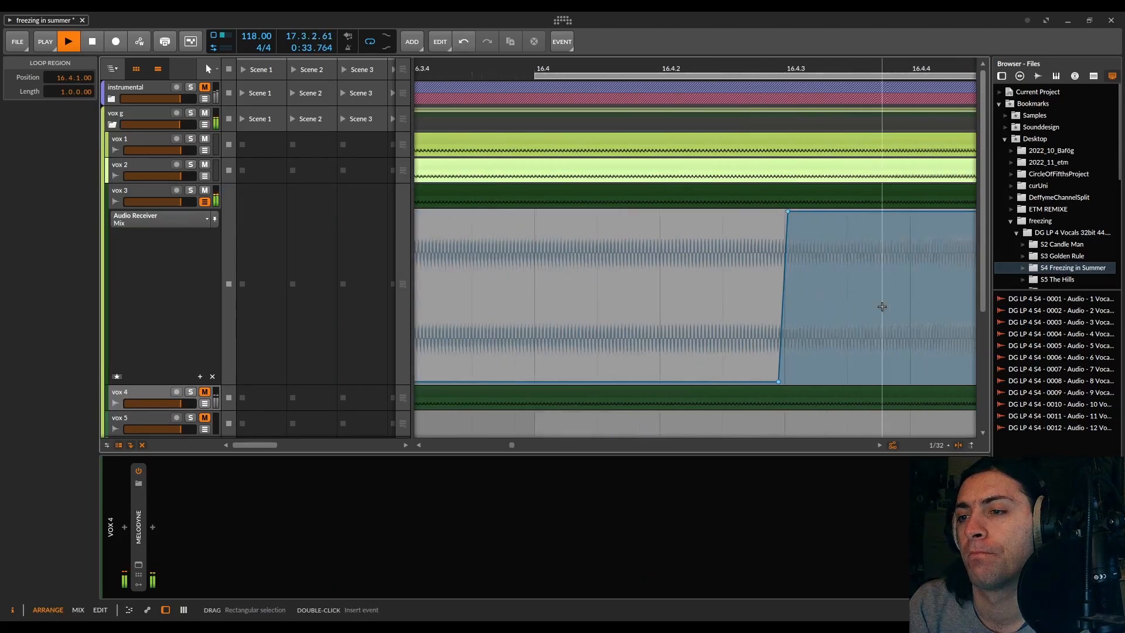
{"action": "left_click_drag", "start_coordinate": [748, 377], "coordinate": [734, 377]}
{"action": "left_click_drag", "start_coordinate": [748, 214], "coordinate": [727, 211]}
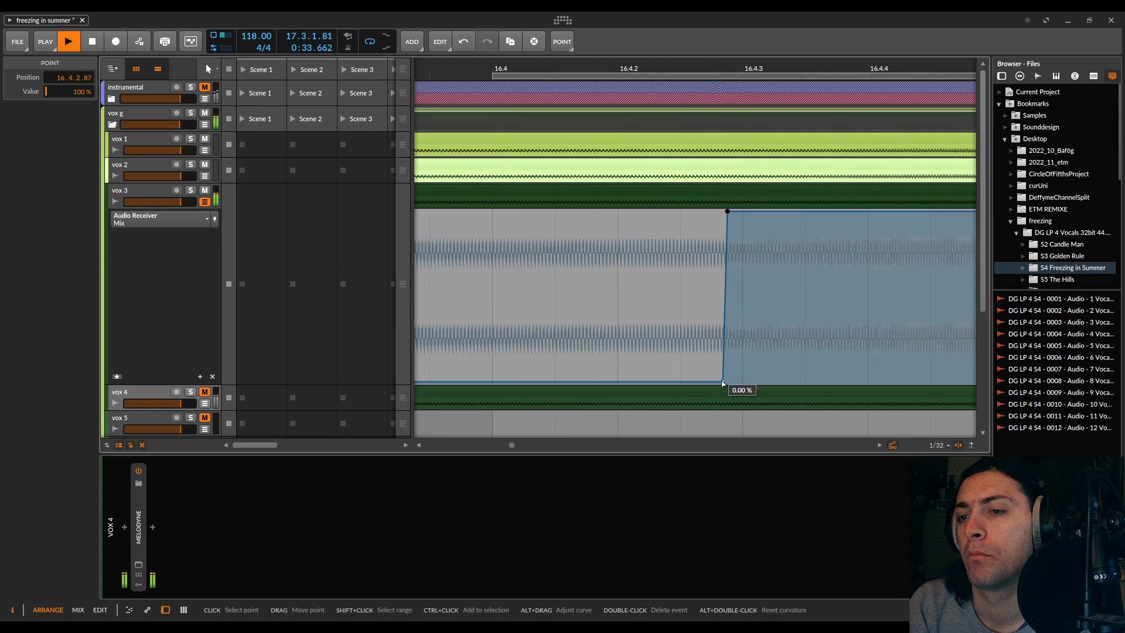
{"action": "left_click_drag", "start_coordinate": [723, 386], "coordinate": [689, 371]}
{"action": "left_click_drag", "start_coordinate": [728, 211], "coordinate": [690, 211]}
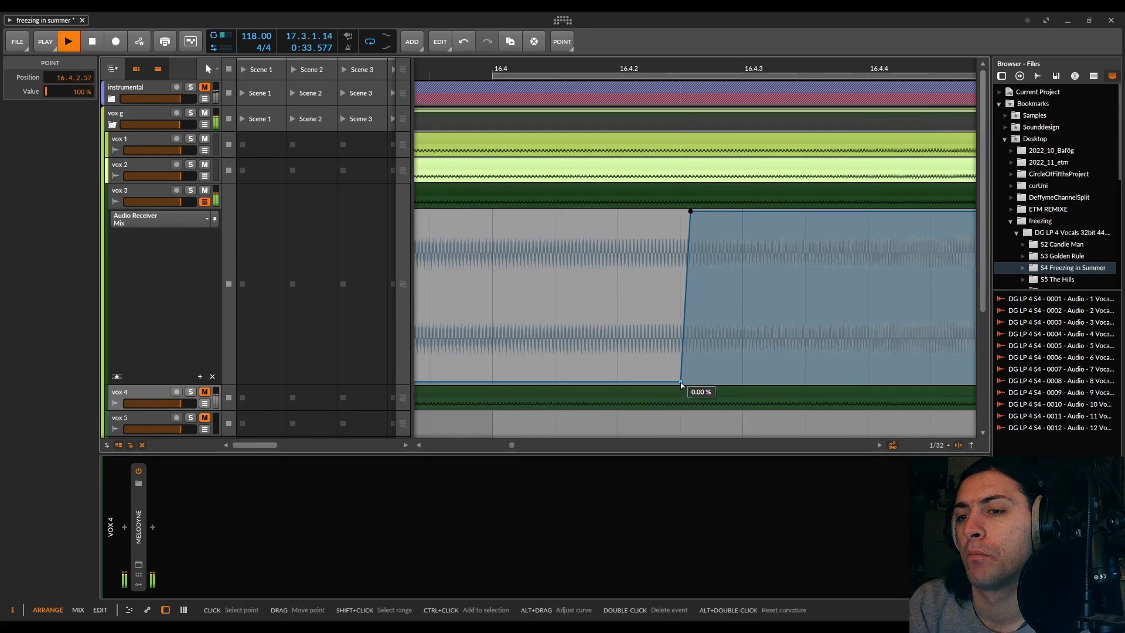
Step: Move the loop to 16.3.3.00, then shift the mix rise earlier to begin at 0 % at 16.4.2.19 and bend it into a curve
{"action": "scroll", "coordinate": [681, 385], "scroll_direction": "down", "scroll_amount": 5}
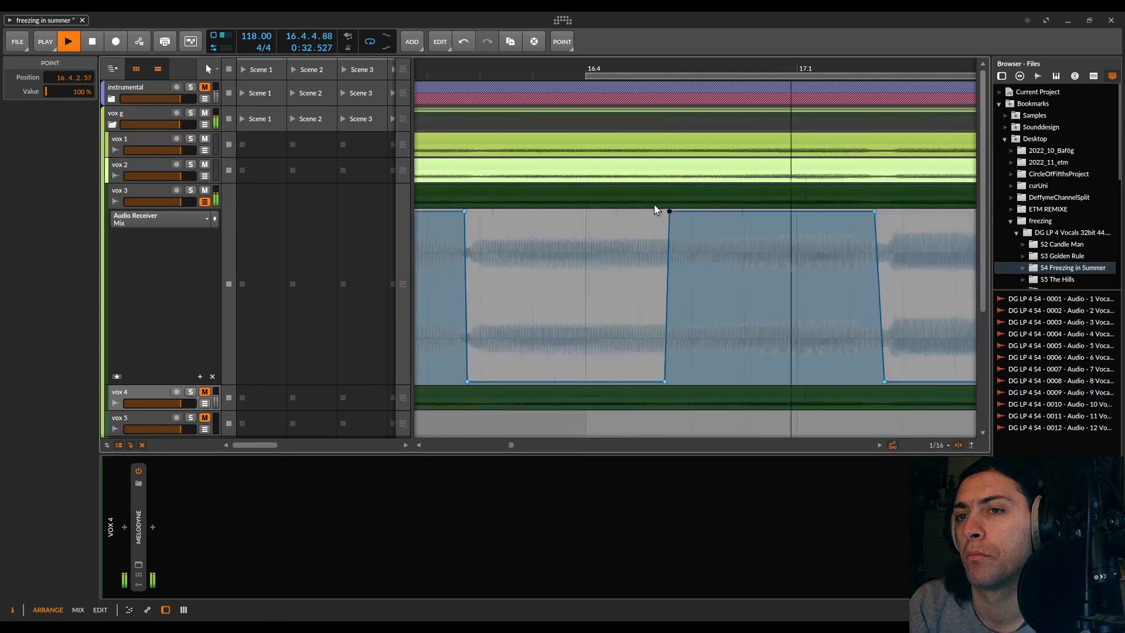
{"action": "left_click", "coordinate": [648, 75]}
{"action": "left_click", "coordinate": [528, 71]}
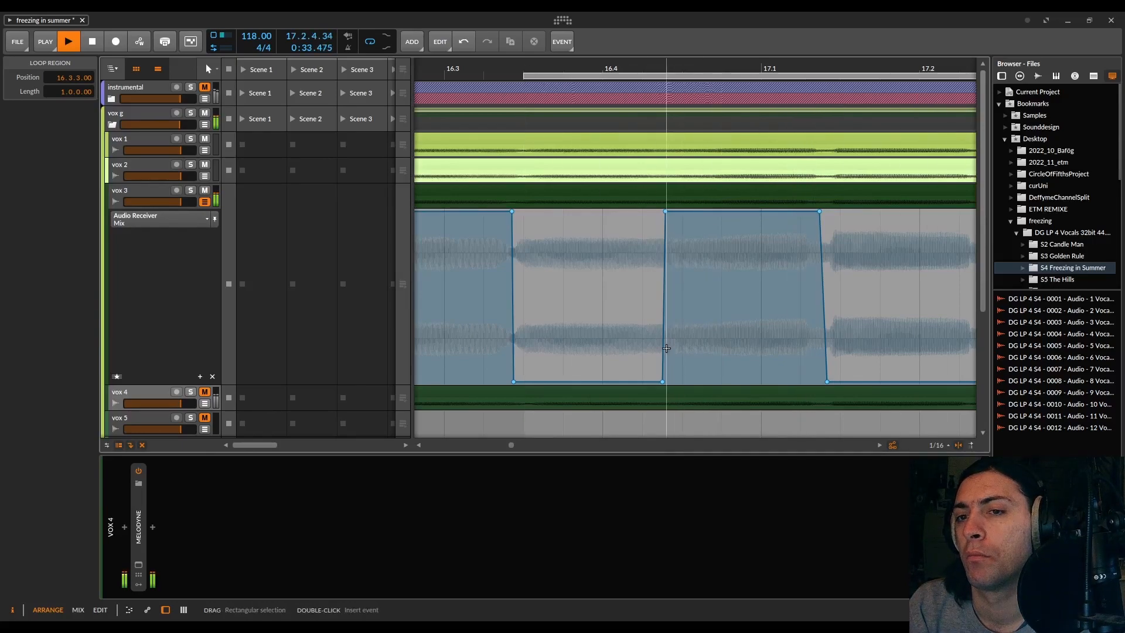
{"action": "scroll", "coordinate": [666, 352], "scroll_direction": "up", "scroll_amount": 2}
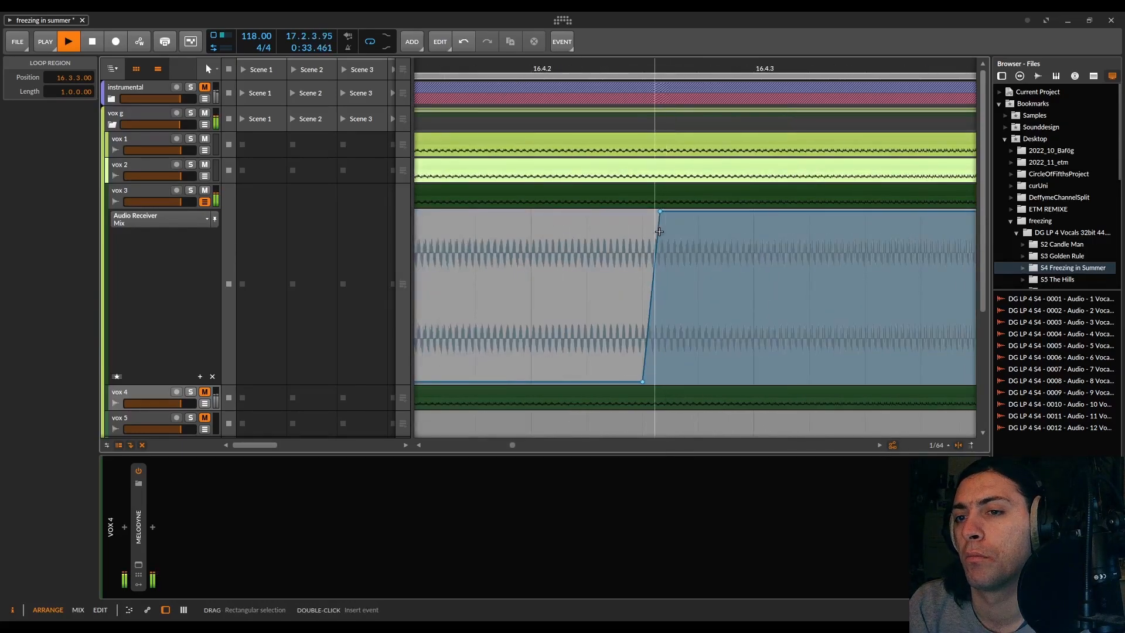
{"action": "left_click_drag", "start_coordinate": [643, 382], "coordinate": [531, 382]}
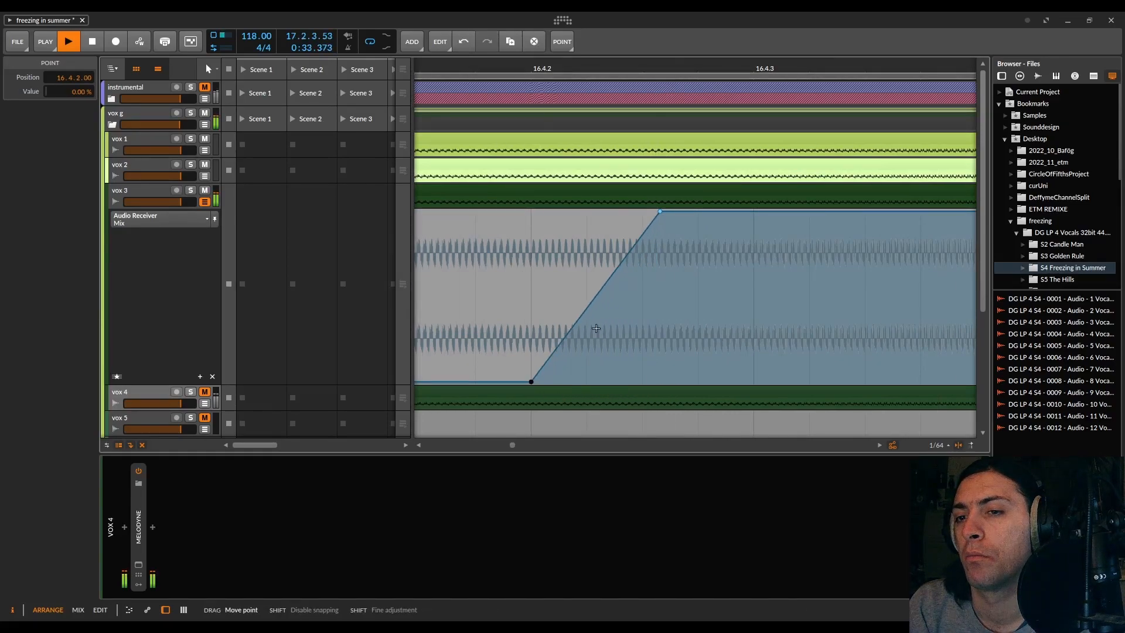
{"action": "left_click_drag", "start_coordinate": [663, 210], "coordinate": [603, 211]}
{"action": "left_click_drag", "start_coordinate": [530, 381], "coordinate": [574, 382]}
{"action": "mouse_move", "coordinate": [589, 296]}
{"action": "left_mouse_down", "text": "alt"}
{"action": "mouse_move", "coordinate": [580, 267]}
{"action": "mouse_move", "coordinate": [589, 328]}
{"action": "mouse_move", "coordinate": [586, 275]}
{"action": "left_mouse_up", "text": "alt"}
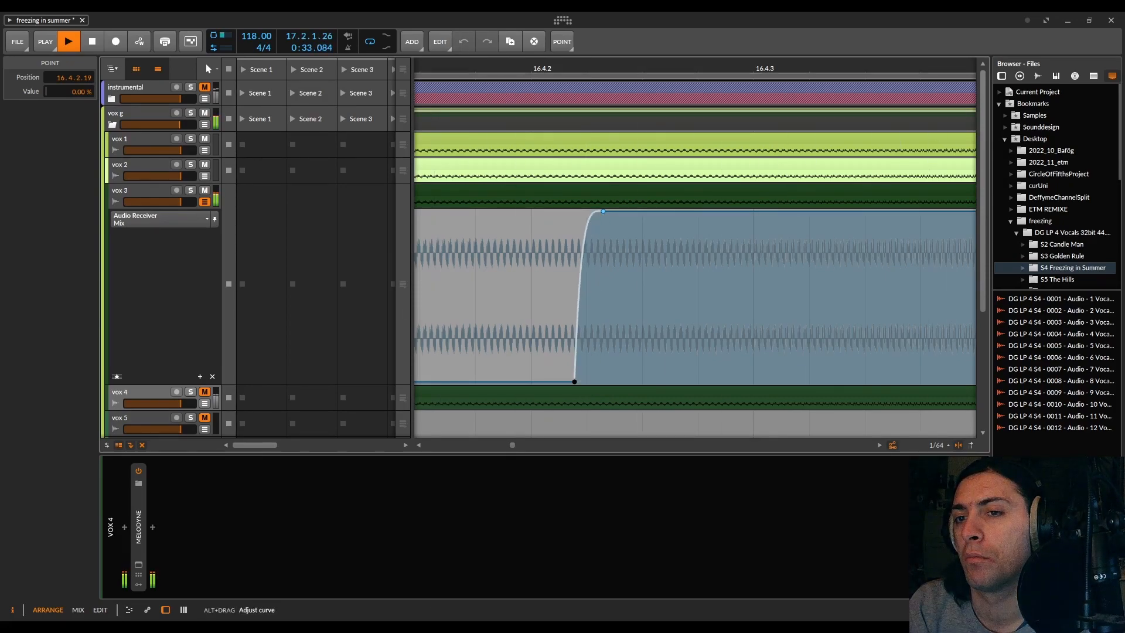
Step: Refine the curved mix rise to run from 0 % at 16.4.2.30 to 100 % at 16.4.2.42
{"action": "left_click", "coordinate": [603, 212]}
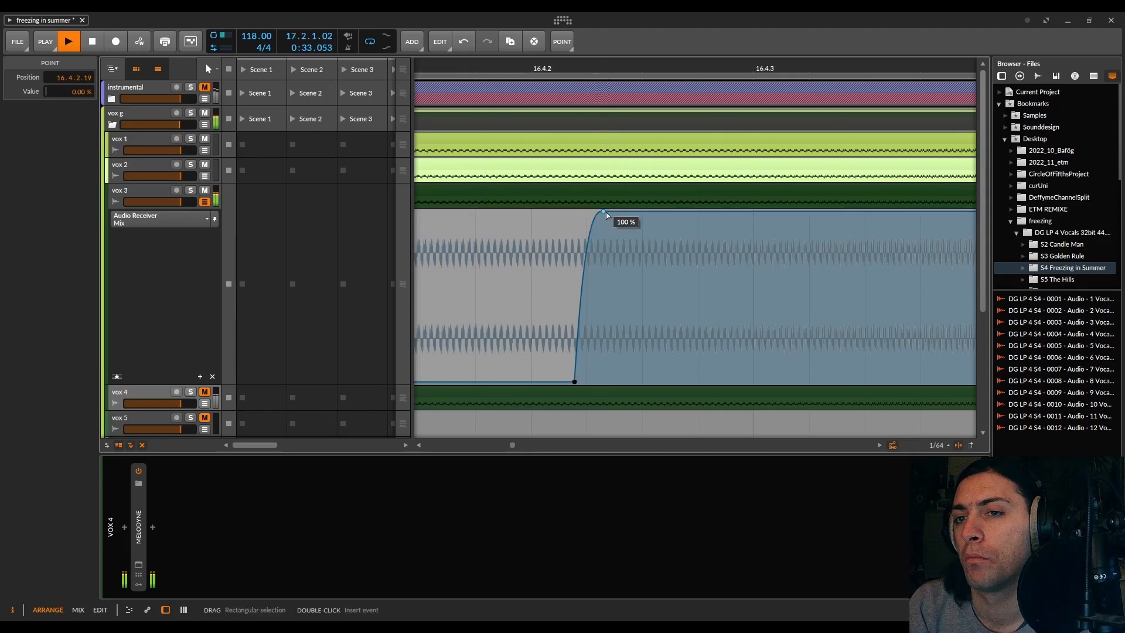
{"action": "left_click_drag", "start_coordinate": [603, 211], "coordinate": [616, 211]}
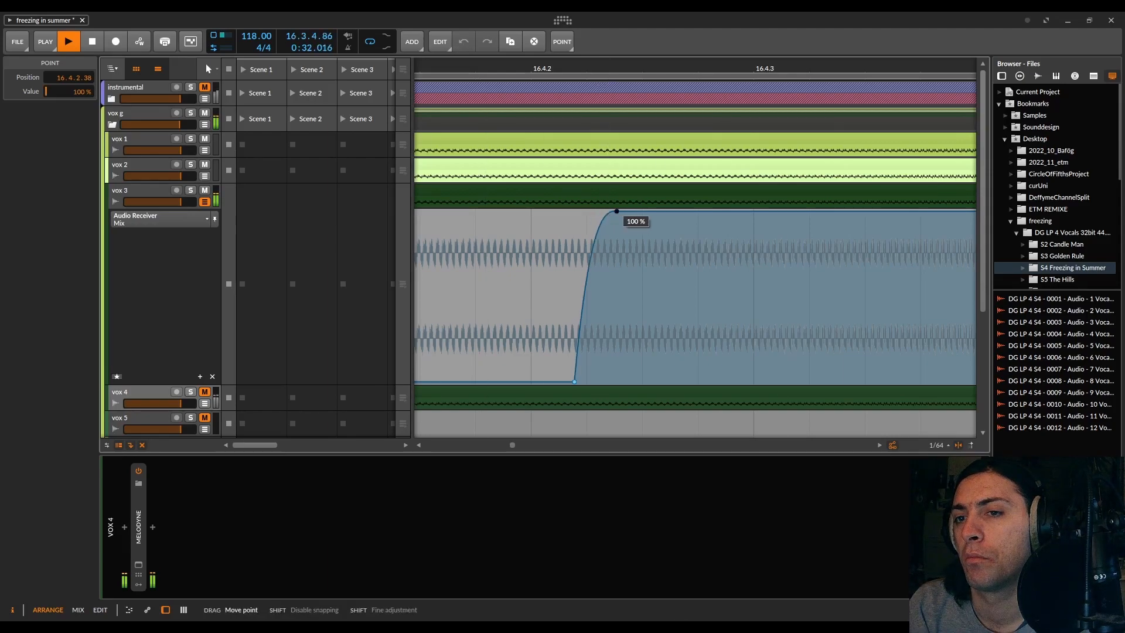
{"action": "left_click", "coordinate": [573, 385]}
{"action": "left_click_drag", "start_coordinate": [573, 382], "coordinate": [600, 382]}
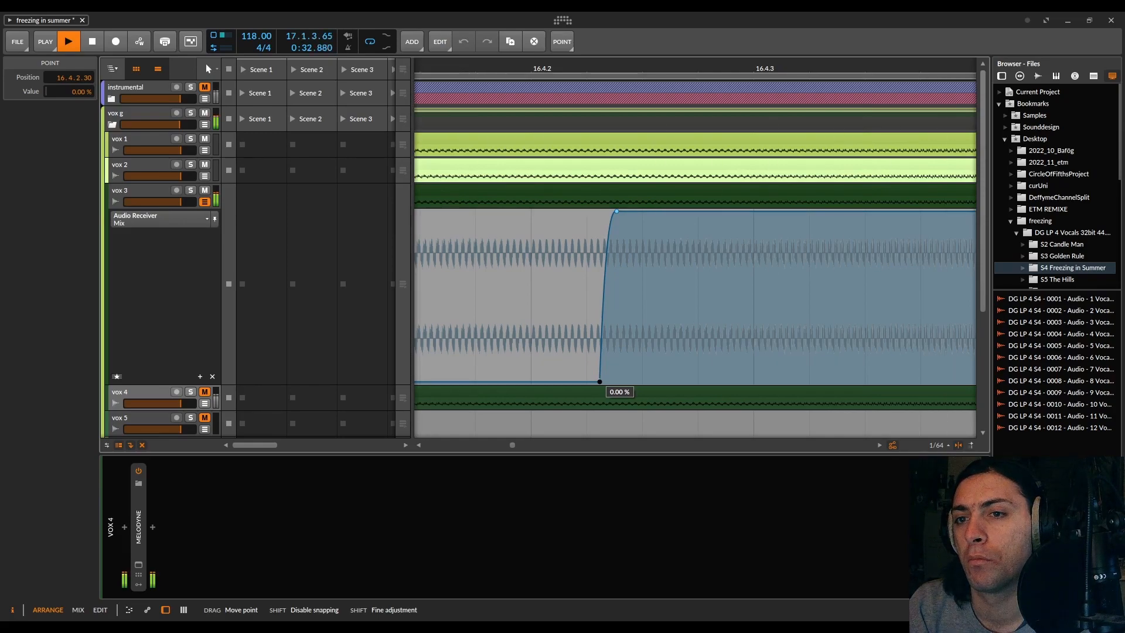
{"action": "left_click", "coordinate": [620, 210]}
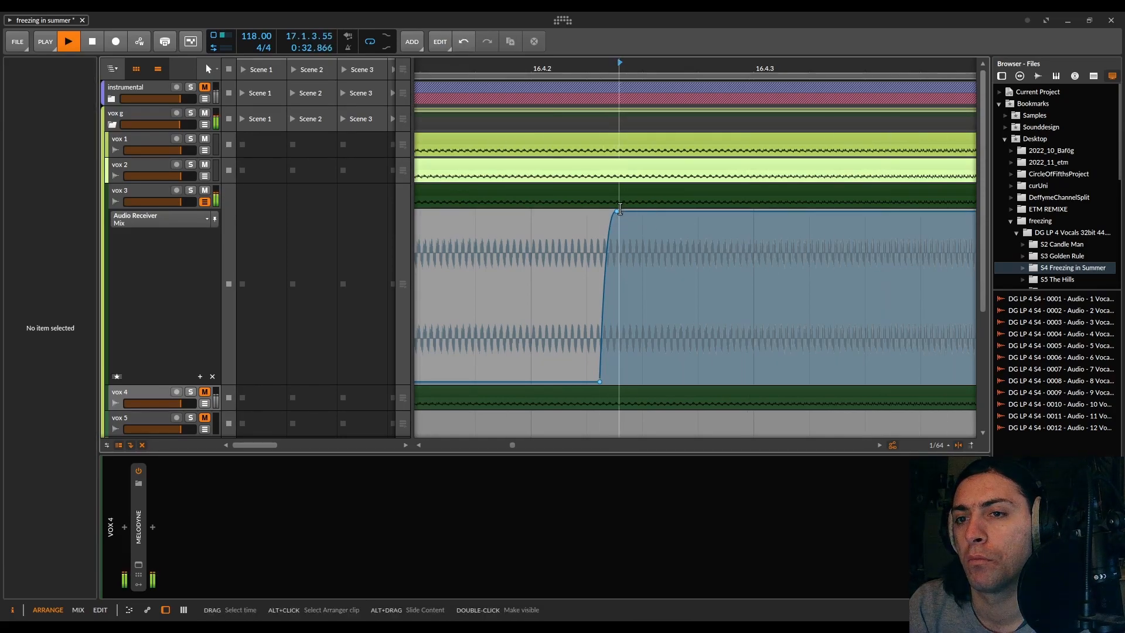
{"action": "left_click", "coordinate": [617, 214]}
{"action": "left_click_drag", "start_coordinate": [617, 213], "coordinate": [620, 212]}
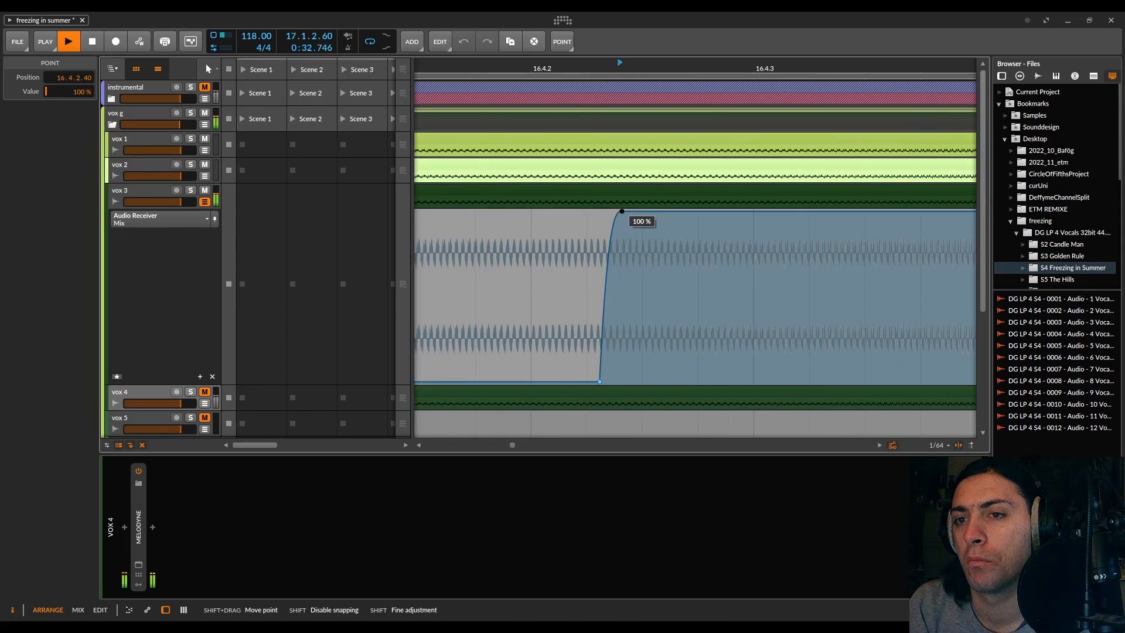
{"action": "left_click_drag", "start_coordinate": [623, 211], "coordinate": [625, 214]}
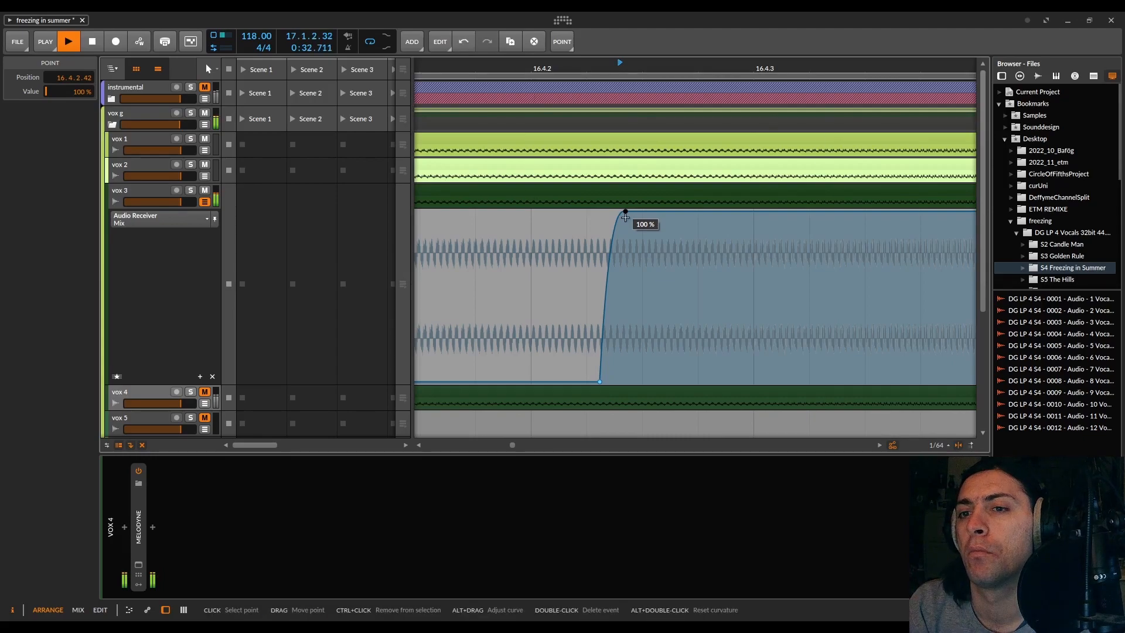
Step: Bend the mix drop between 17.1.2 and 17.1.3 into a curve and move its 0 % end to 17.1.2.77
{"action": "scroll", "coordinate": [645, 246], "scroll_direction": "down", "scroll_amount": 5}
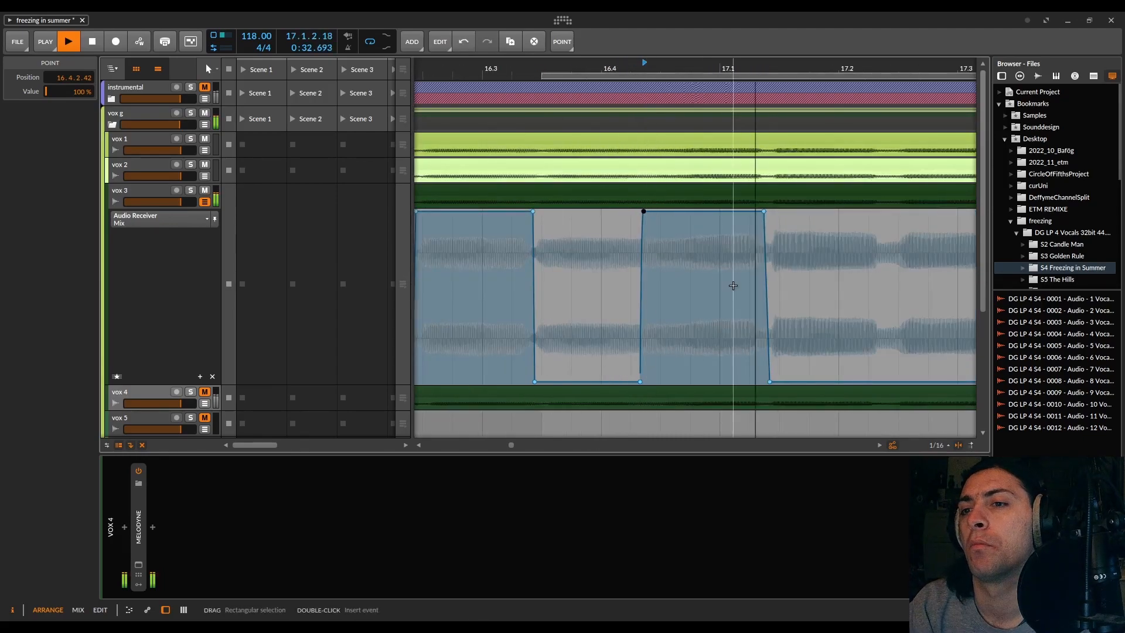
{"action": "scroll", "coordinate": [733, 286], "scroll_direction": "up", "scroll_amount": 5}
{"action": "left_click", "coordinate": [748, 296]}
{"action": "double_click", "coordinate": [747, 297]}
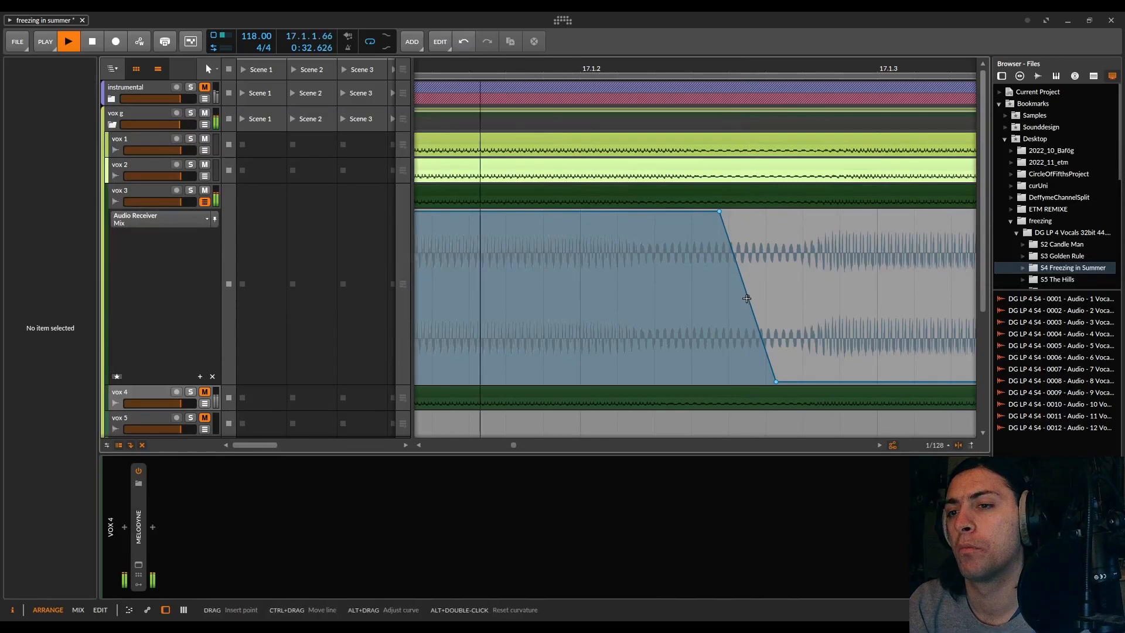
{"action": "mouse_move", "coordinate": [748, 298]}
{"action": "left_mouse_down"}
{"action": "mouse_move", "coordinate": [748, 273]}
{"action": "mouse_move", "coordinate": [748, 288]}
{"action": "left_mouse_up"}
{"action": "left_click_drag", "start_coordinate": [776, 382], "coordinate": [809, 381]}
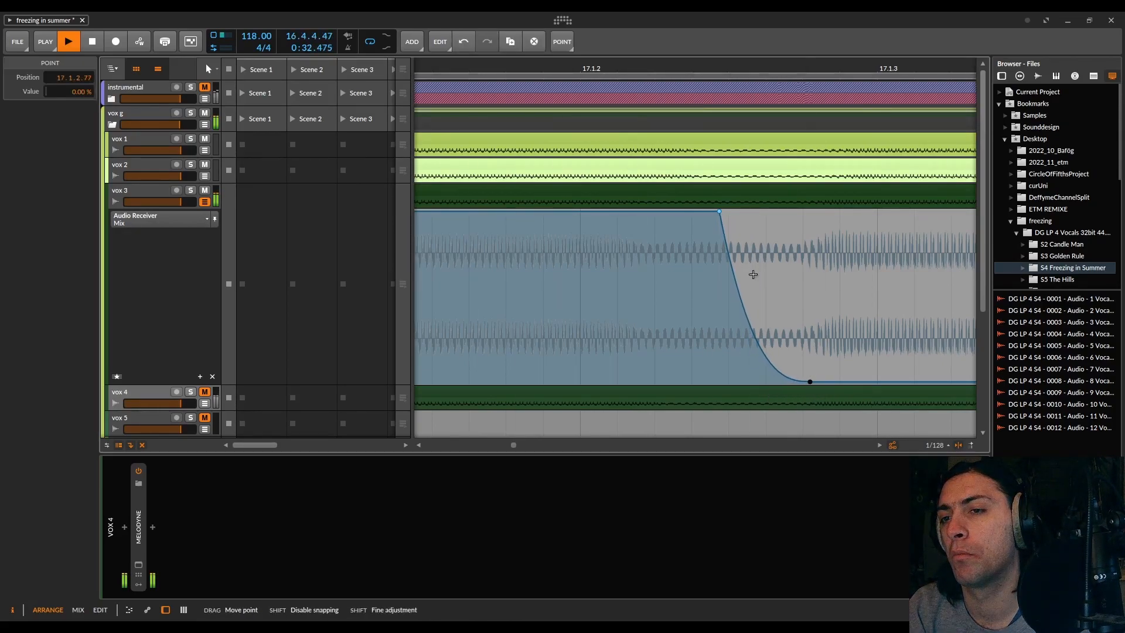
Step: Shift the start of the curved mix drop slightly later and set its 0 % end at 17.1.2.76
{"action": "left_click_drag", "start_coordinate": [722, 212], "coordinate": [734, 211]}
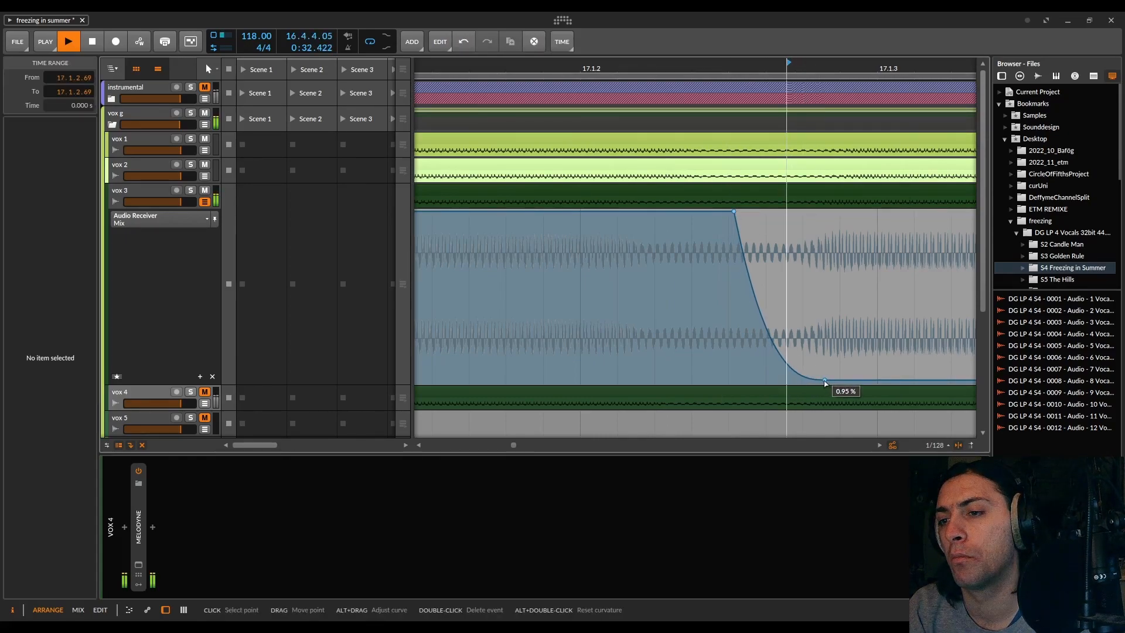
{"action": "left_click", "coordinate": [825, 381]}
{"action": "left_click_drag", "start_coordinate": [825, 381], "coordinate": [807, 382]}
Step: Move the loop to 17.3.1.00 and bend the mix rise just before 17.4.3 into a curve
{"action": "scroll", "coordinate": [781, 334], "scroll_direction": "down", "scroll_amount": 10}
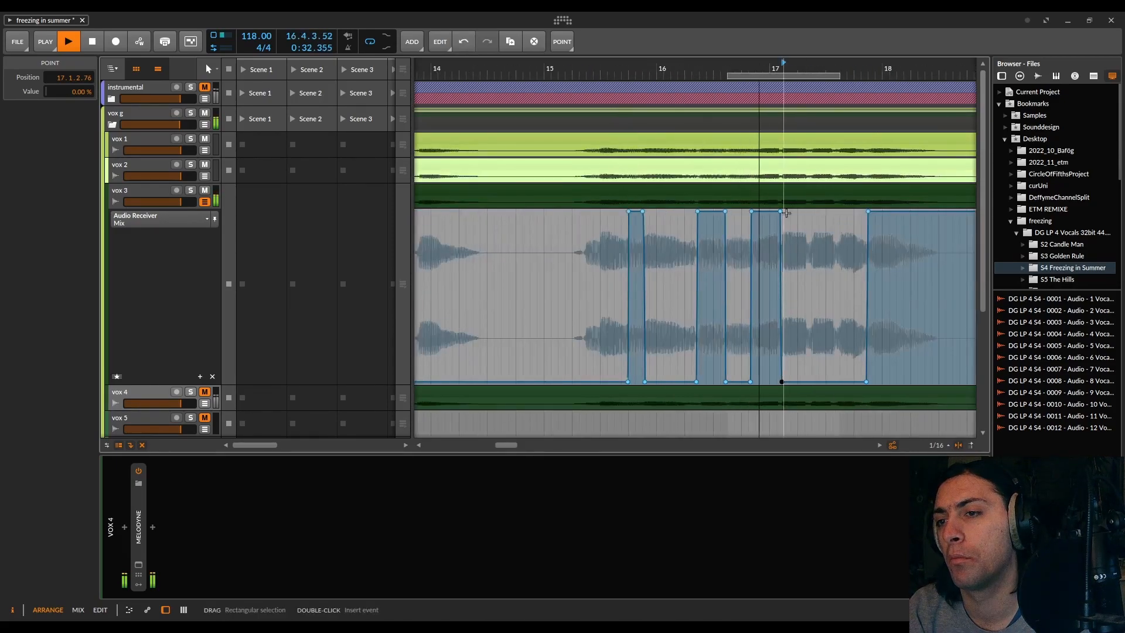
{"action": "left_click_drag", "start_coordinate": [763, 75], "coordinate": [874, 73]}
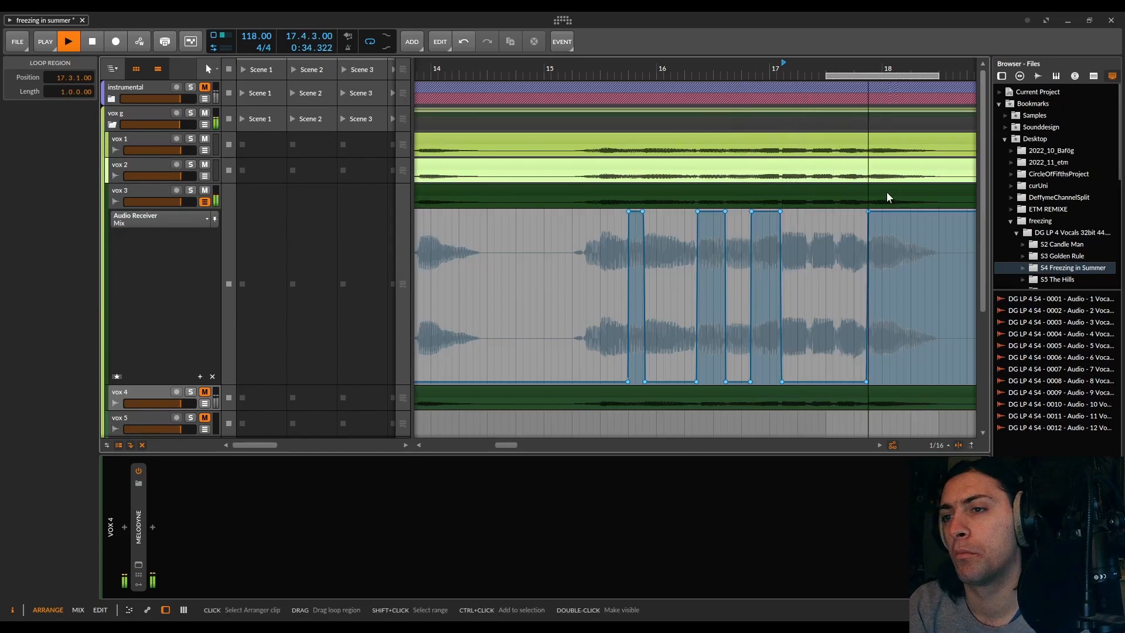
{"action": "scroll", "coordinate": [879, 279], "scroll_direction": "up", "scroll_amount": 12}
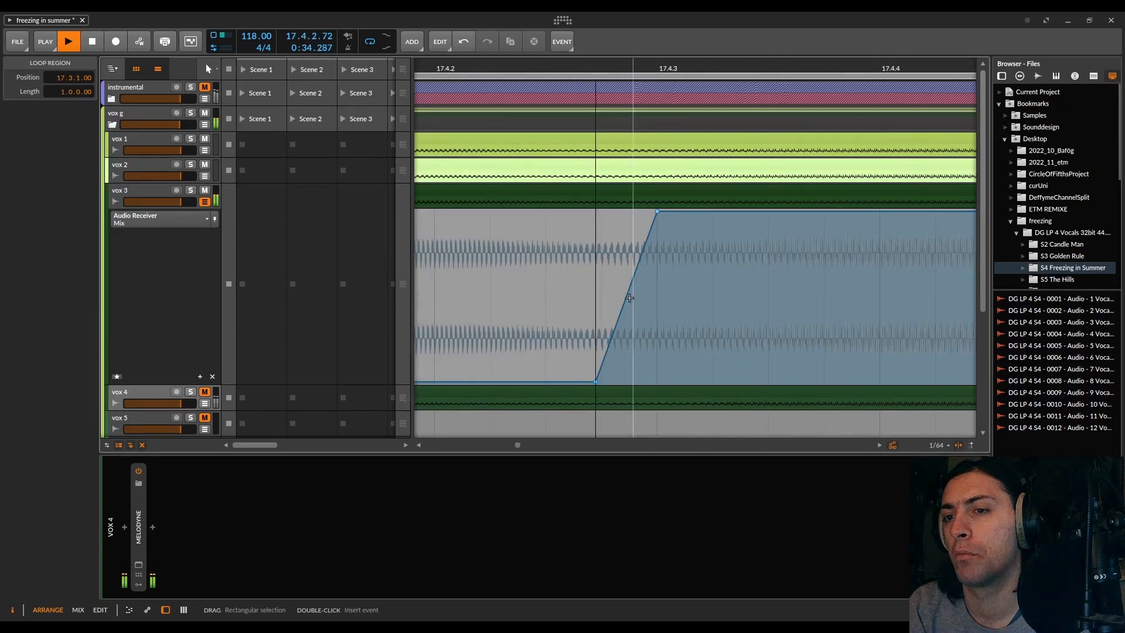
{"action": "left_click_drag", "start_coordinate": [628, 290], "coordinate": [628, 246]}
{"action": "scroll", "coordinate": [779, 295], "scroll_direction": "down", "scroll_amount": 10}
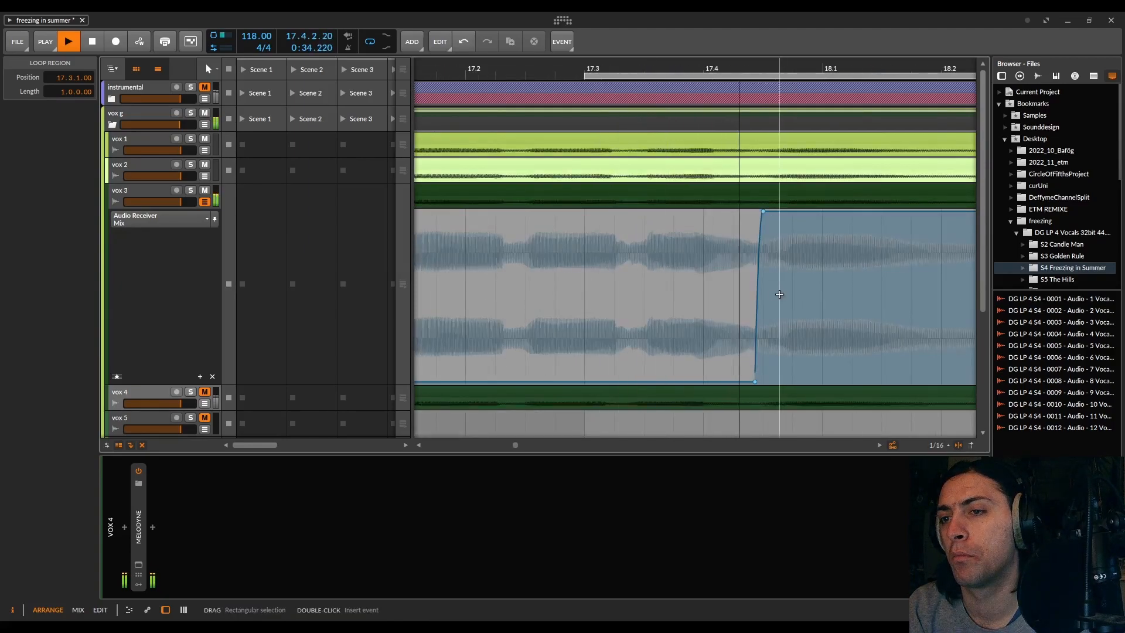
Step: Stop playback, move the loop to 18.1.1.00, and extend its start back to 15.3.3.00
{"action": "scroll", "coordinate": [779, 294], "scroll_direction": "down", "scroll_amount": 5}
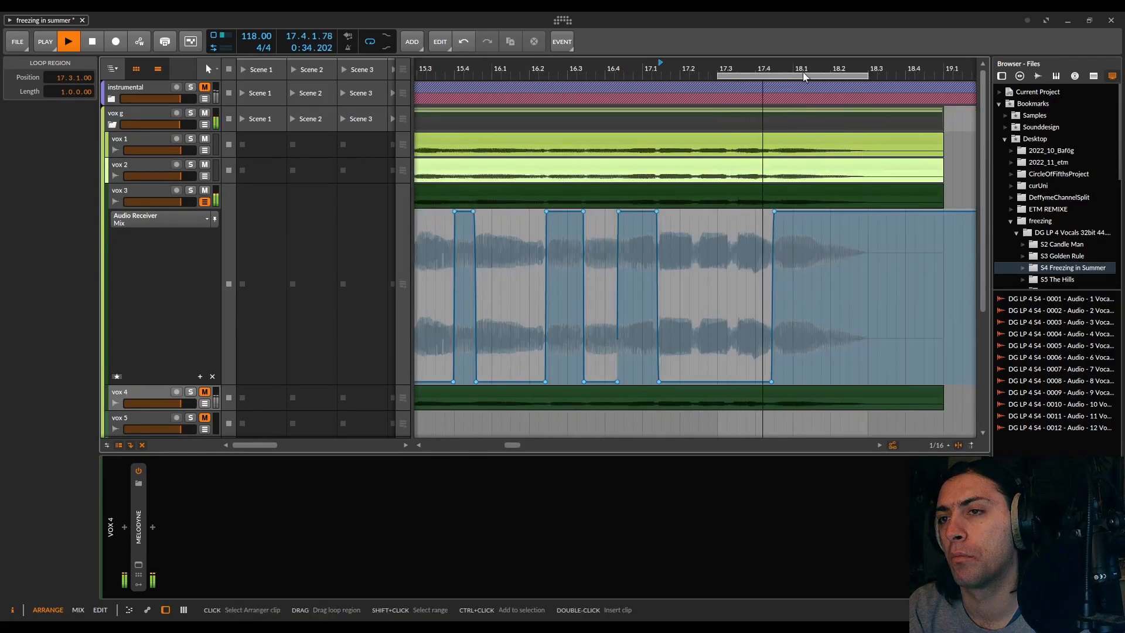
{"action": "key", "text": "space"}
{"action": "left_click_drag", "start_coordinate": [811, 74], "coordinate": [887, 75]}
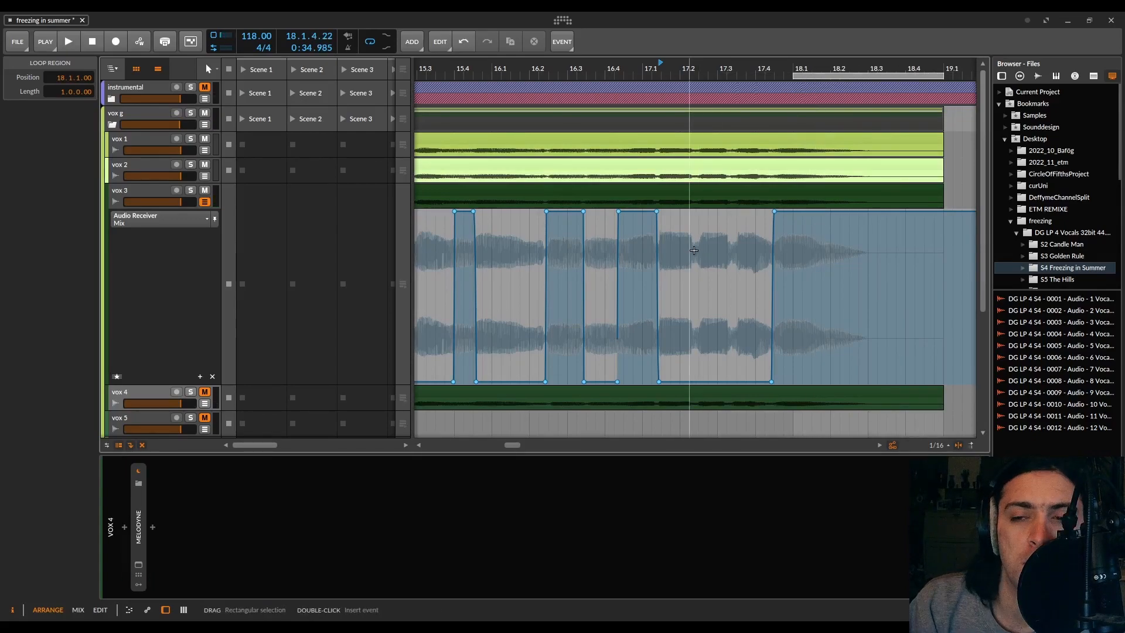
{"action": "left_click_drag", "start_coordinate": [673, 211], "coordinate": [598, 381]}
{"action": "left_click_drag", "start_coordinate": [794, 75], "coordinate": [437, 130]}
{"action": "key", "text": "z"}
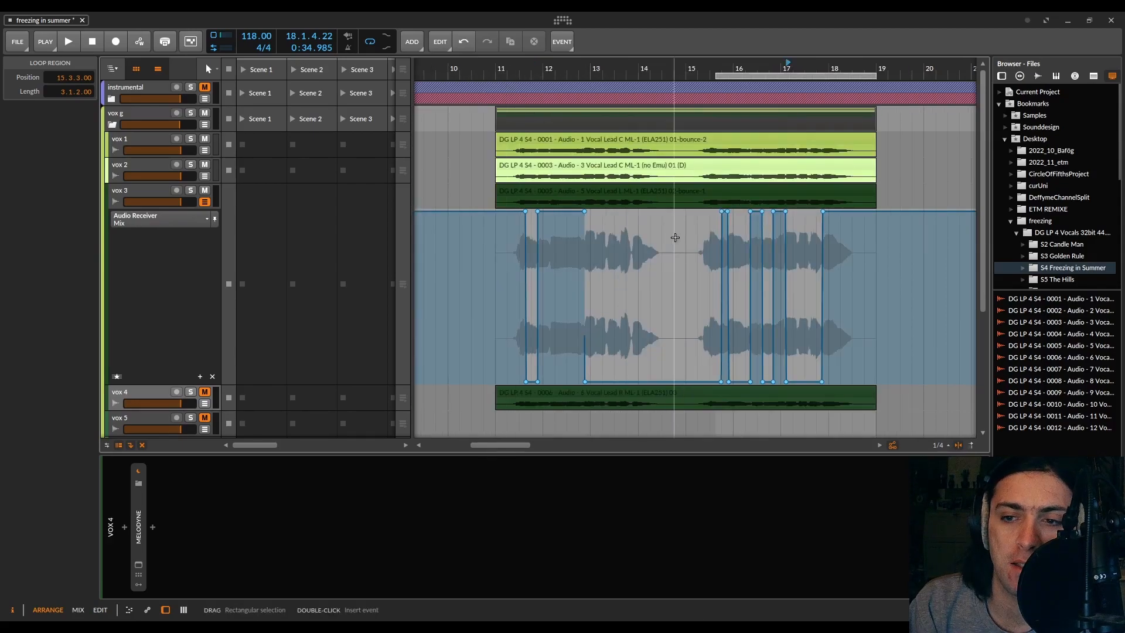
Step: Extend the loop to eight bars from 11.1.1.00 and set the playback start at 11.1.1.00
{"action": "scroll", "coordinate": [674, 234], "scroll_direction": "down", "scroll_amount": 5}
{"action": "scroll", "coordinate": [703, 226], "scroll_direction": "up", "scroll_amount": 5}
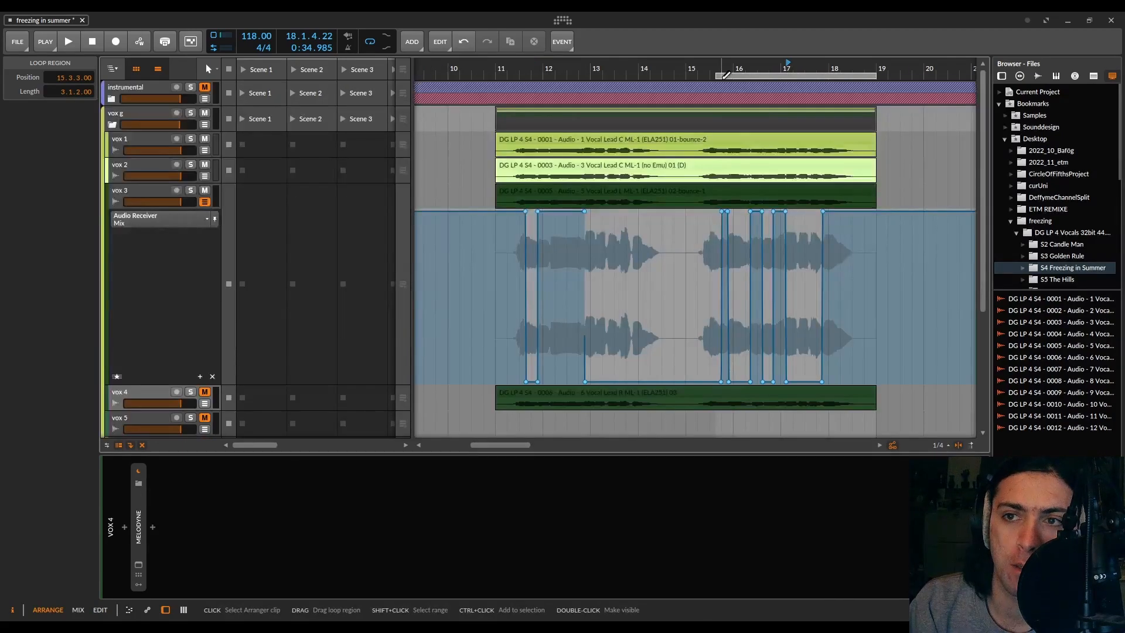
{"action": "left_click_drag", "start_coordinate": [718, 76], "coordinate": [496, 76]}
{"action": "left_click", "coordinate": [497, 61]}
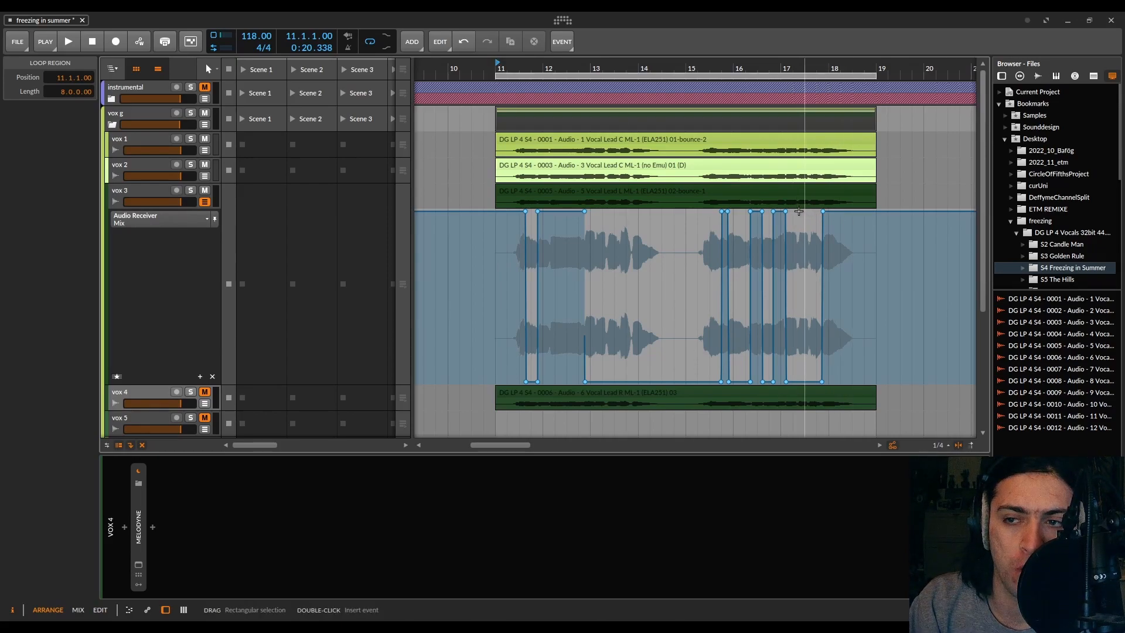
Step: Return the playback start to 11.1.1.00, hide vox 3's automation lane, and select the vox 4 track
{"action": "left_click_drag", "start_coordinate": [800, 211], "coordinate": [770, 382]}
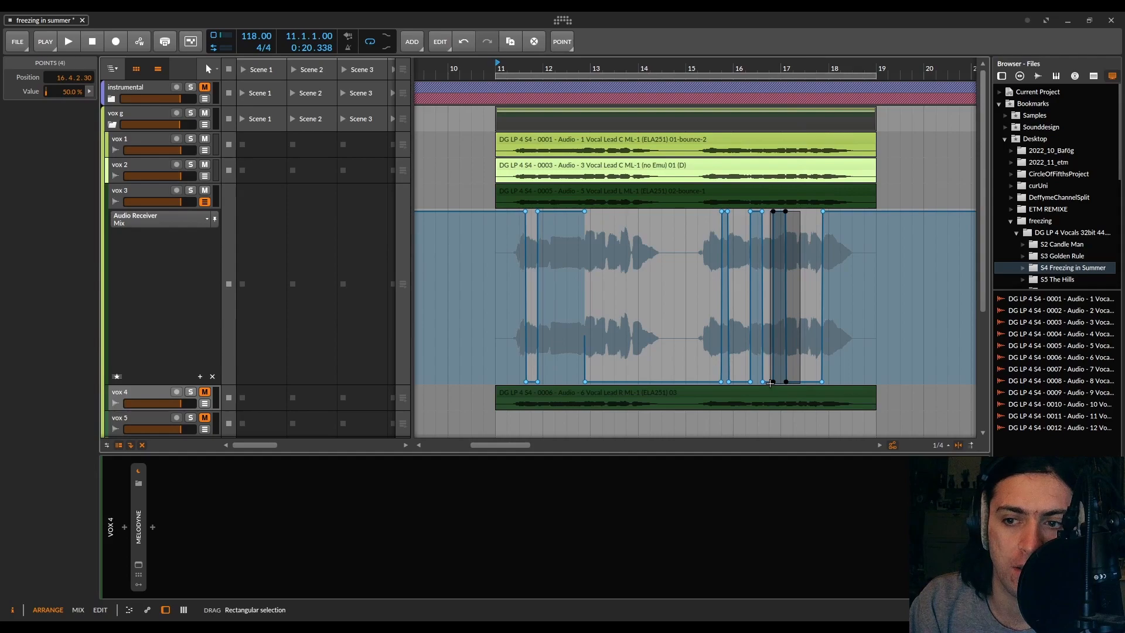
{"action": "left_click", "coordinate": [816, 352]}
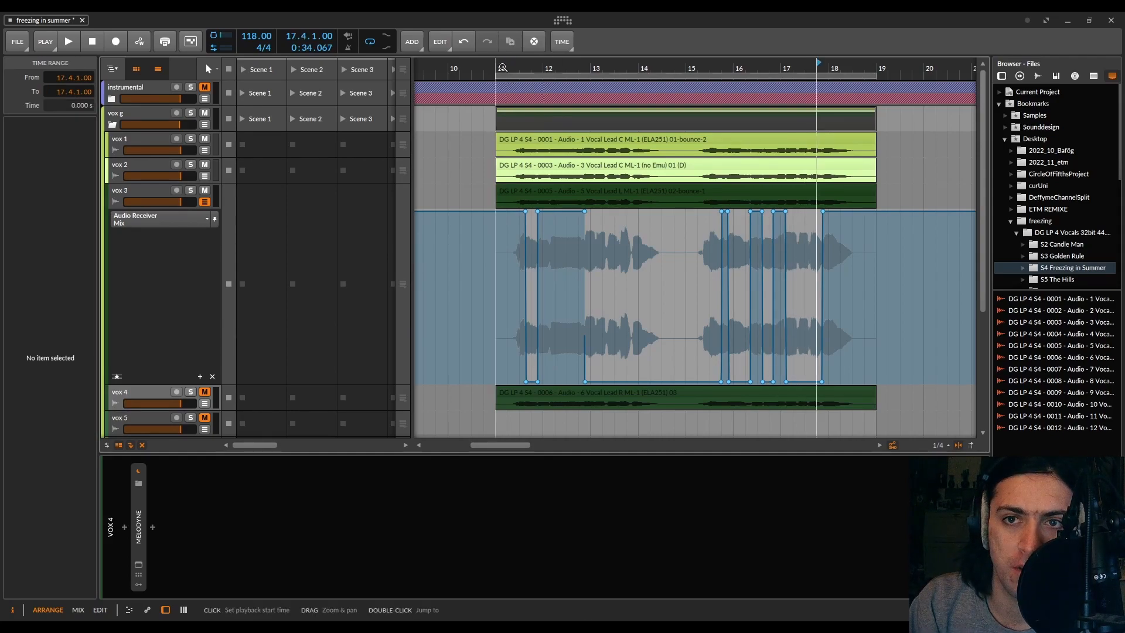
{"action": "left_click_drag", "start_coordinate": [182, 386], "coordinate": [196, 162]}
{"action": "left_click", "coordinate": [204, 202]}
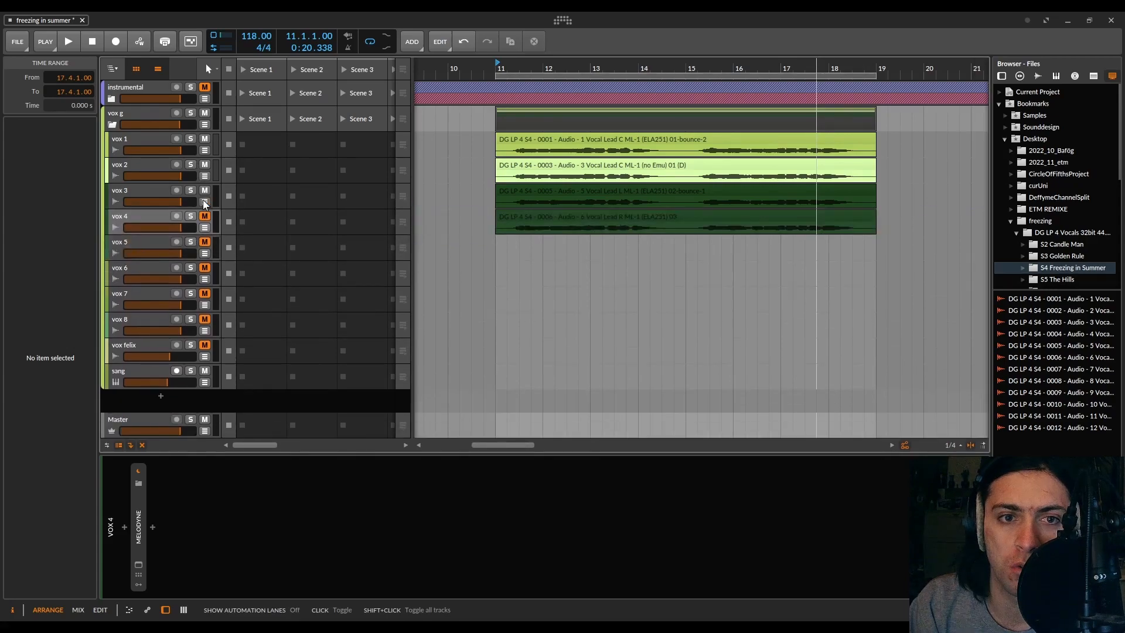
{"action": "left_click", "coordinate": [161, 218]}
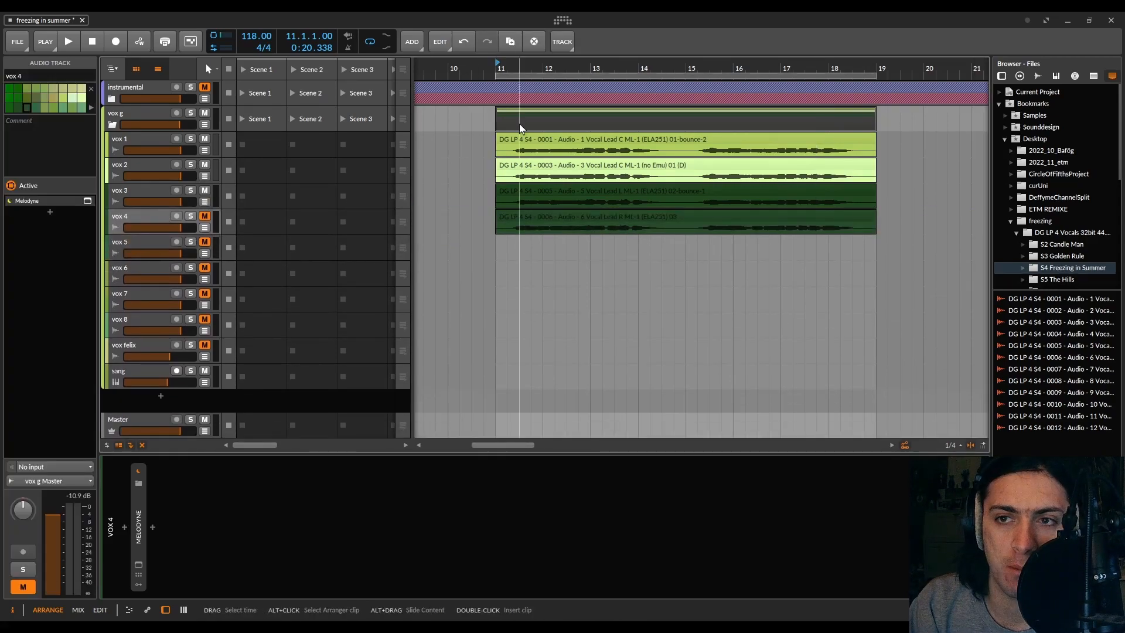
Step: Save the project and bring the whole arrangement into view
{"action": "left_click_drag", "start_coordinate": [498, 61], "coordinate": [511, 176]}
{"action": "key", "text": "ctrl+s"}
{"action": "left_click", "coordinate": [599, 358]}
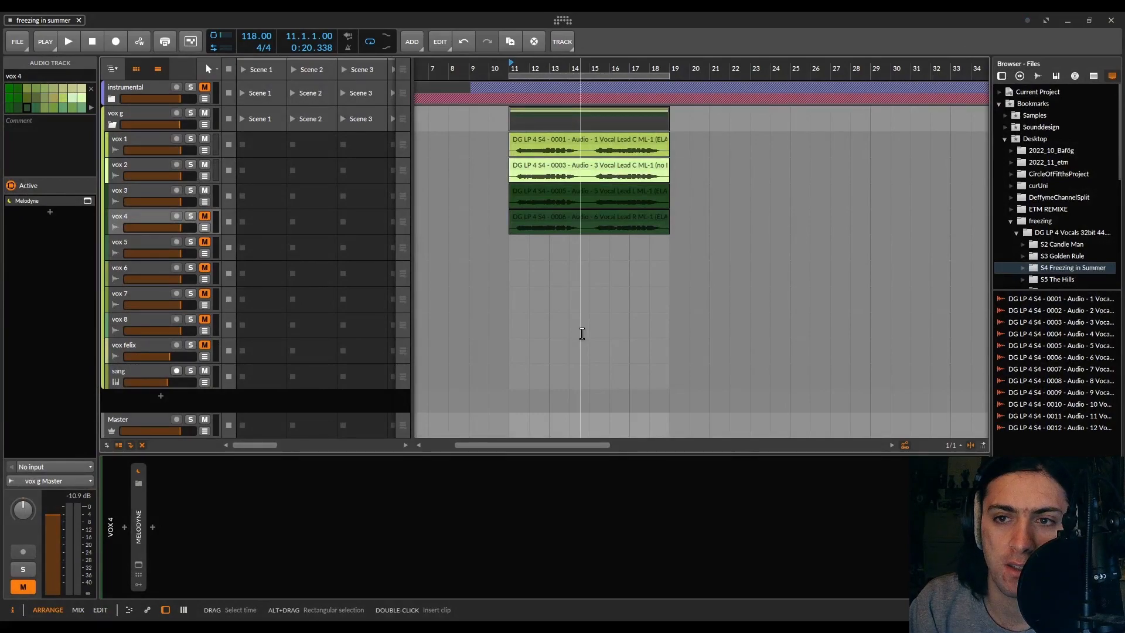
{"action": "key", "text": "z"}
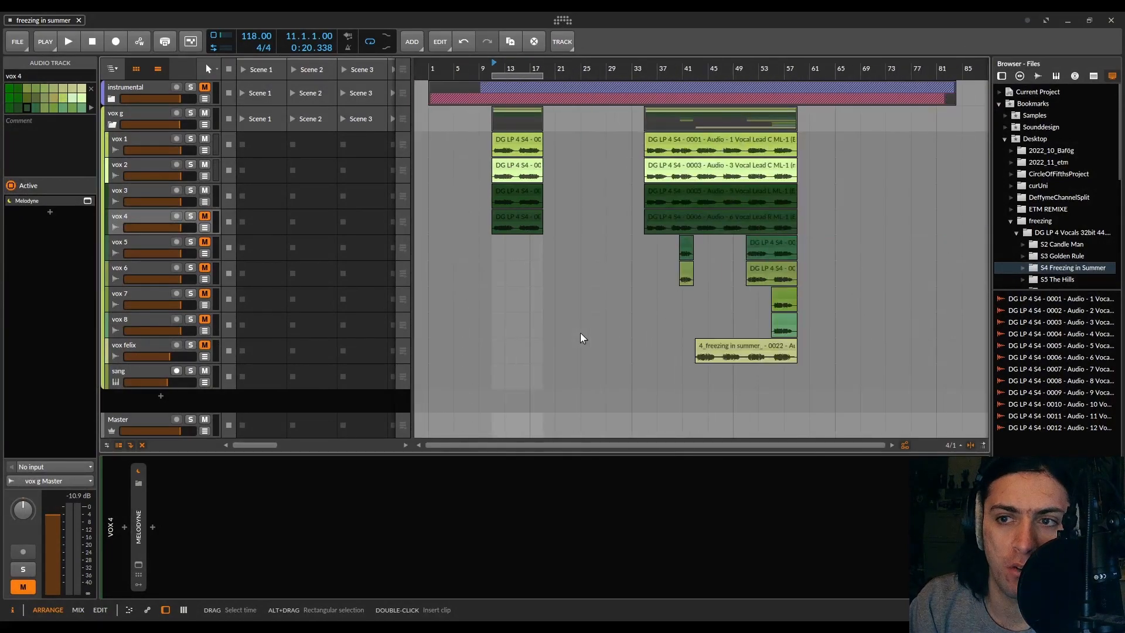